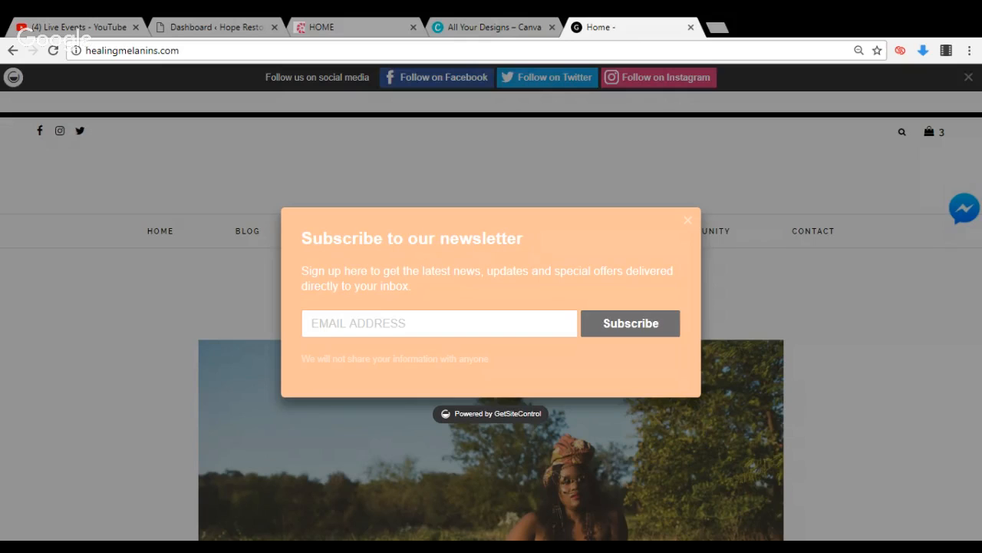
Dismiss the newsletter pop-up on healingmelanins.com and look over the site's home page
{"action": "left_click", "coordinate": [690, 223]}
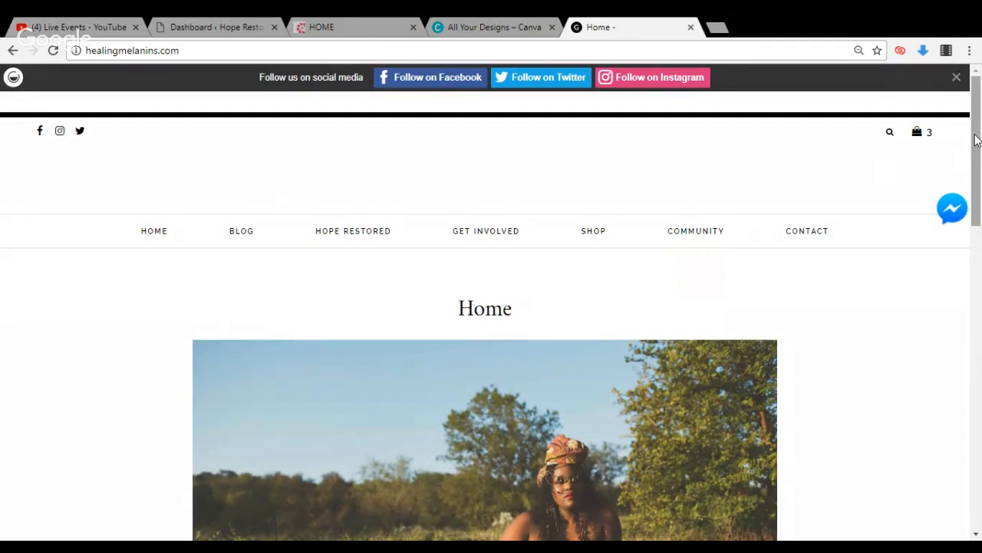
{"action": "left_click_drag", "start_coordinate": [976, 139], "coordinate": [980, 108]}
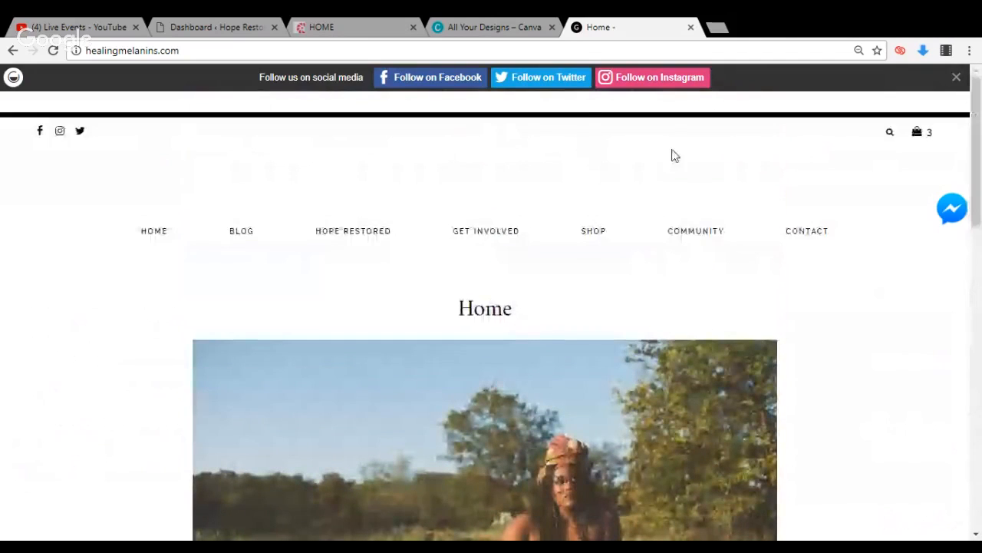
Switch to the Hope Restored WordPress dashboard and look through the installed themes
{"action": "left_click", "coordinate": [232, 27]}
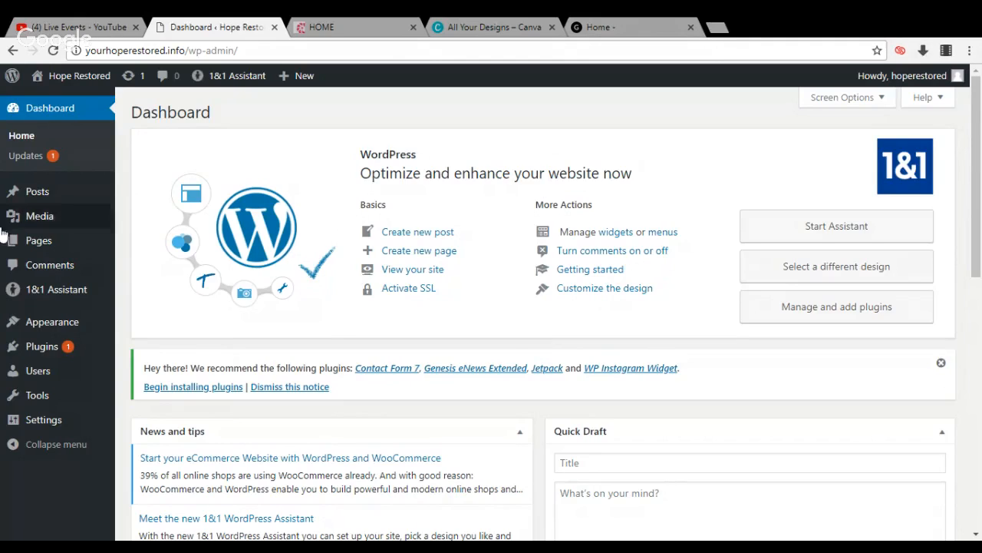
{"action": "mouse_move", "coordinate": [40, 330]}
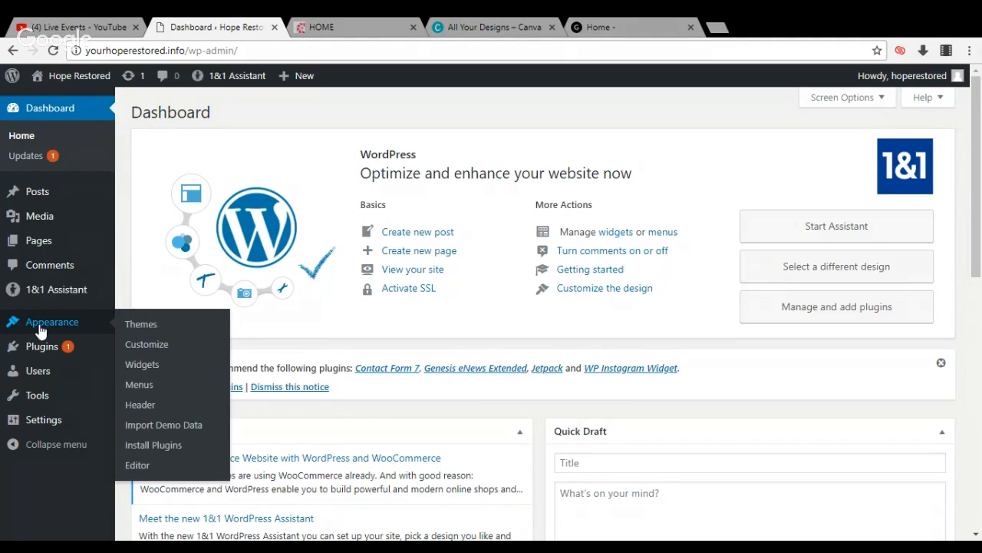
{"action": "left_click", "coordinate": [129, 327]}
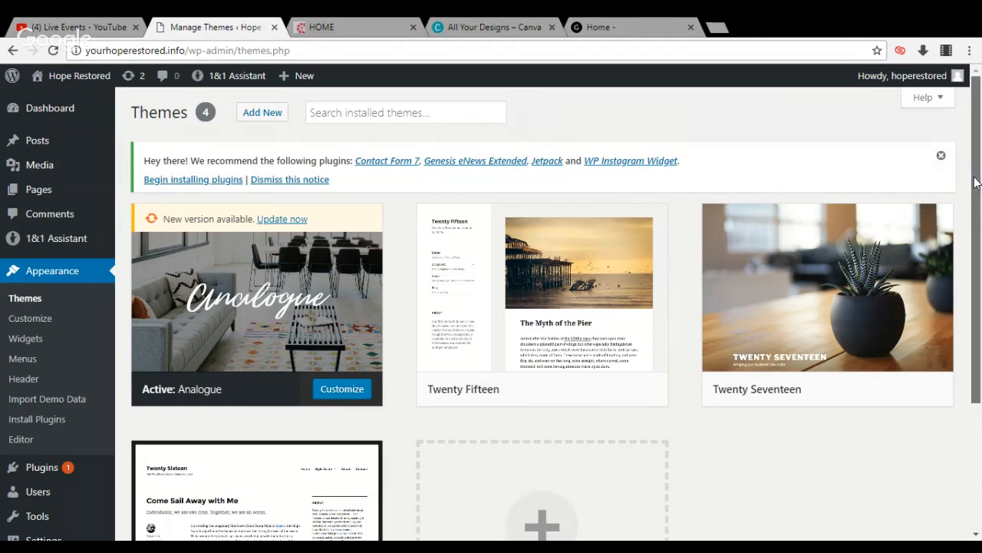
{"action": "left_click_drag", "start_coordinate": [974, 182], "coordinate": [963, 258]}
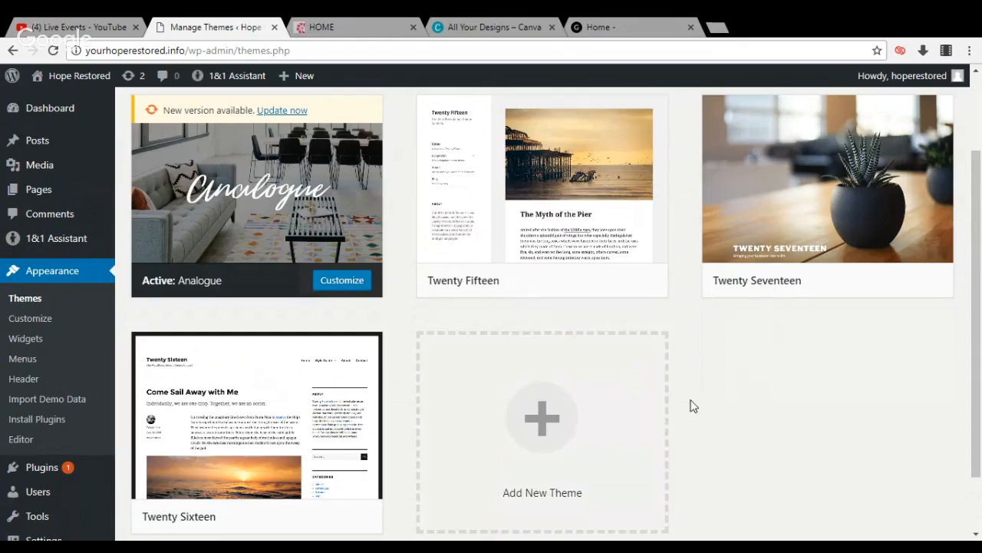
Open the page for adding new themes and show the form for uploading a theme in .zip format
{"action": "left_click", "coordinate": [561, 428]}
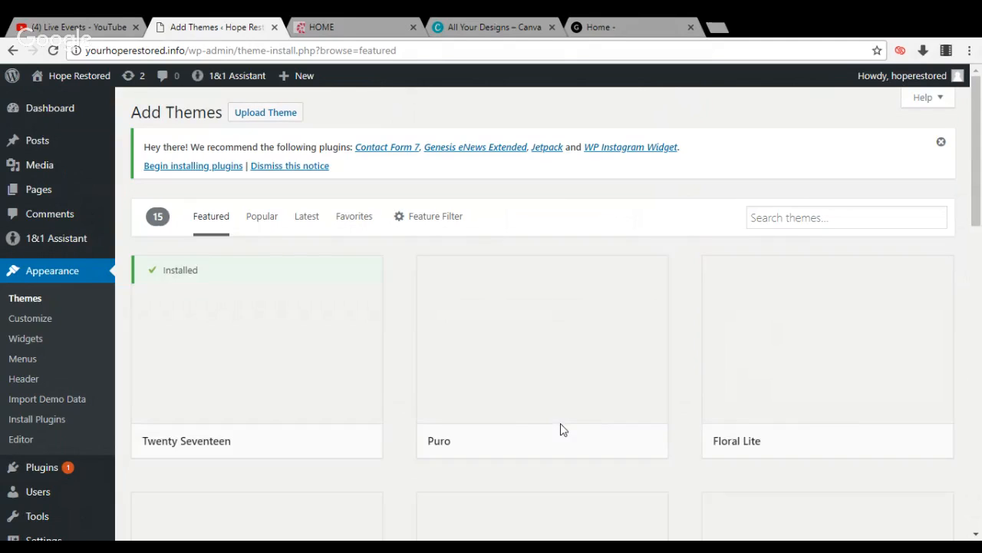
{"action": "left_click", "coordinate": [290, 115]}
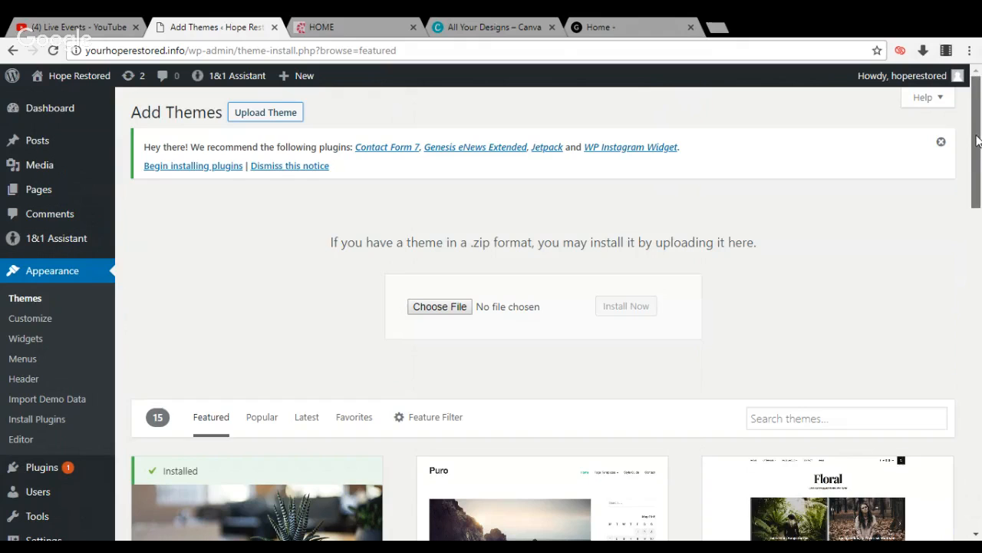
{"action": "left_click_drag", "start_coordinate": [976, 141], "coordinate": [980, 121]}
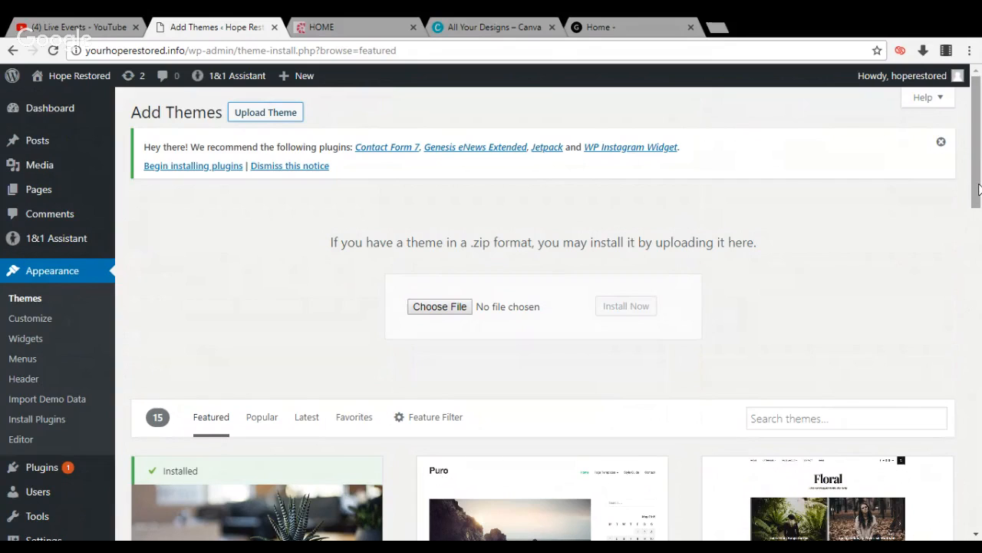
{"action": "mouse_move", "coordinate": [976, 167]}
{"action": "left_mouse_down"}
{"action": "mouse_move", "coordinate": [976, 244]}
{"action": "mouse_move", "coordinate": [958, 168]}
{"action": "left_mouse_up"}
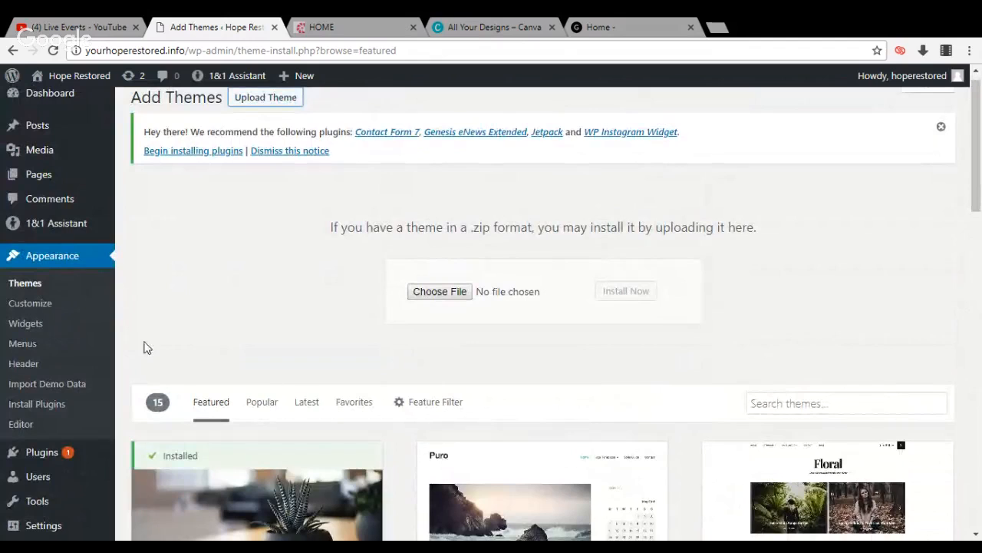
Update the active Analogue theme and bulk-install its recommended plugins Contact Form 7, Genesis eNews Extended, Jetpack and WP Instagram Widget
{"action": "left_click", "coordinate": [37, 285]}
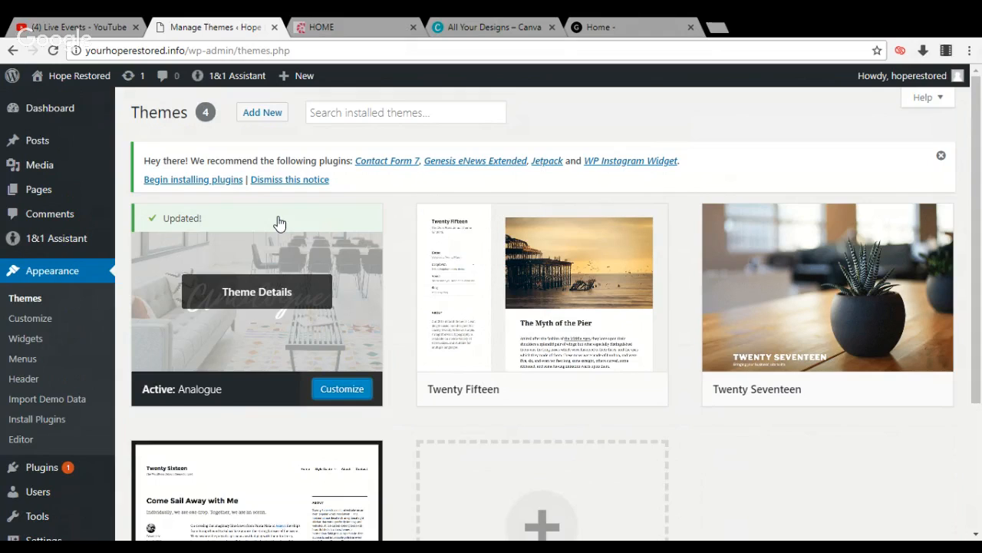
{"action": "left_click", "coordinate": [198, 180]}
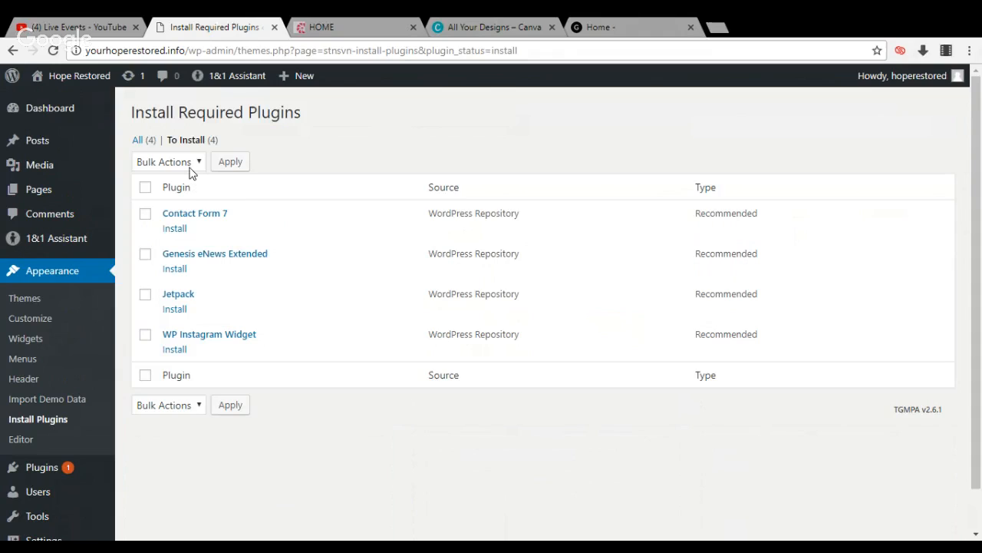
{"action": "left_click", "coordinate": [189, 168]}
{"action": "key", "text": "Down"}
{"action": "left_click", "coordinate": [147, 190]}
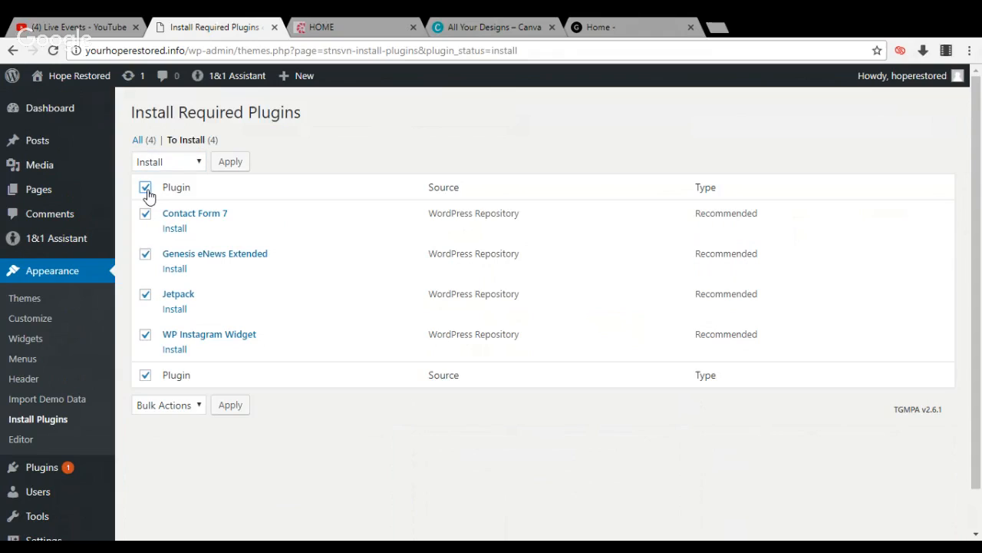
{"action": "left_click", "coordinate": [228, 162]}
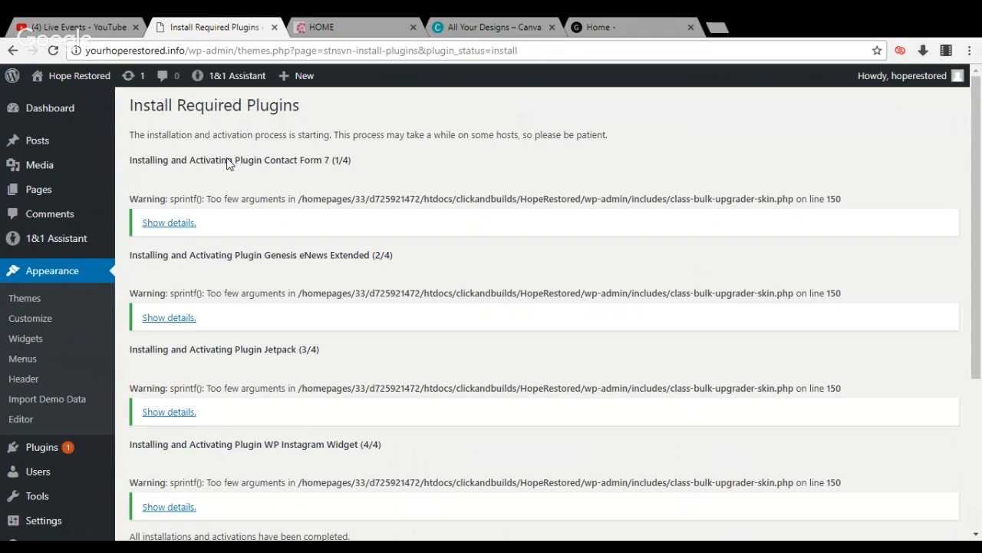
Visit the Hope Restored site's front end to check how its home page looks
{"action": "mouse_move", "coordinate": [69, 81]}
{"action": "left_click", "coordinate": [70, 109]}
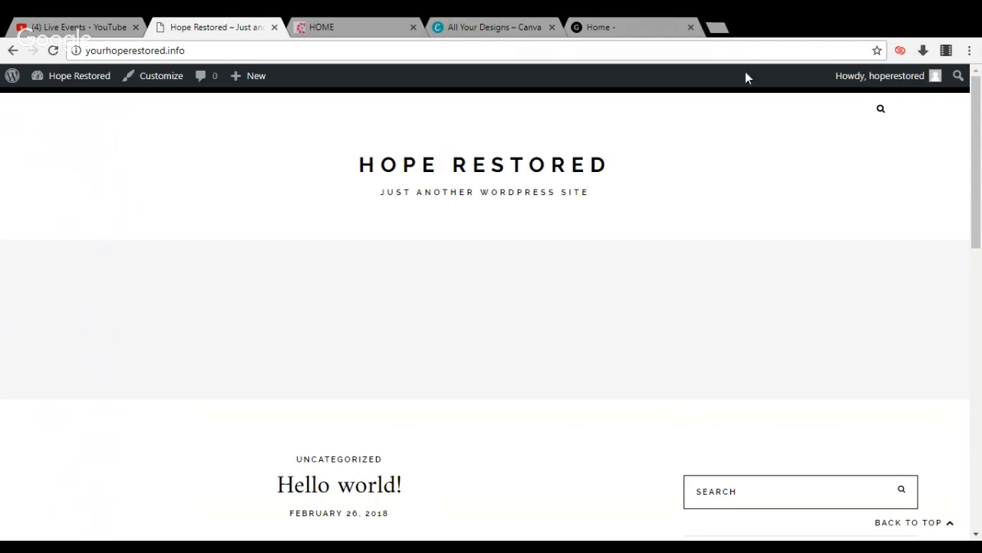
{"action": "mouse_move", "coordinate": [978, 145]}
{"action": "left_mouse_down"}
{"action": "mouse_move", "coordinate": [972, 420]}
{"action": "mouse_move", "coordinate": [978, 149]}
{"action": "left_mouse_up"}
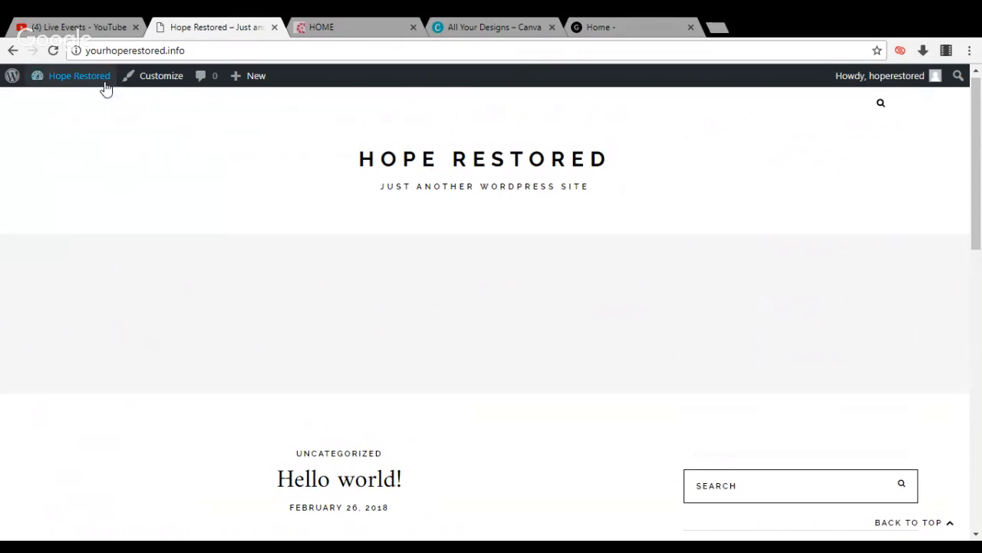
Return to the site admin and move the default Sample Page to the trash from the list of all pages
{"action": "mouse_move", "coordinate": [100, 80]}
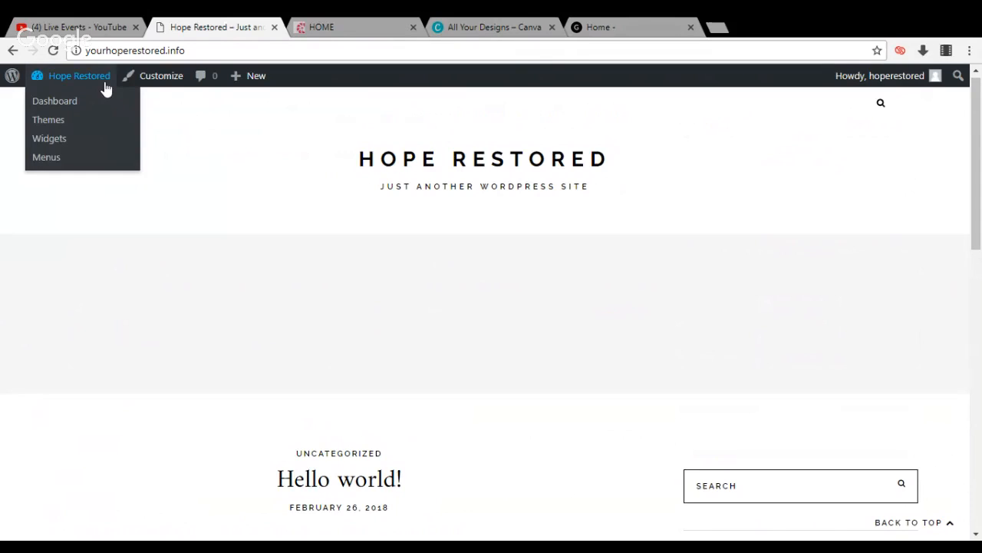
{"action": "left_click", "coordinate": [84, 158]}
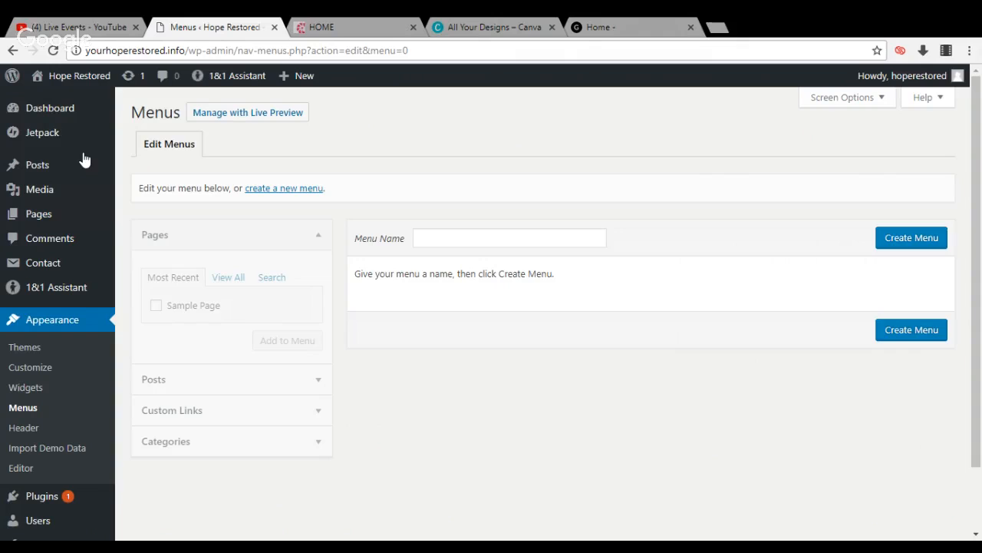
{"action": "mouse_move", "coordinate": [46, 218]}
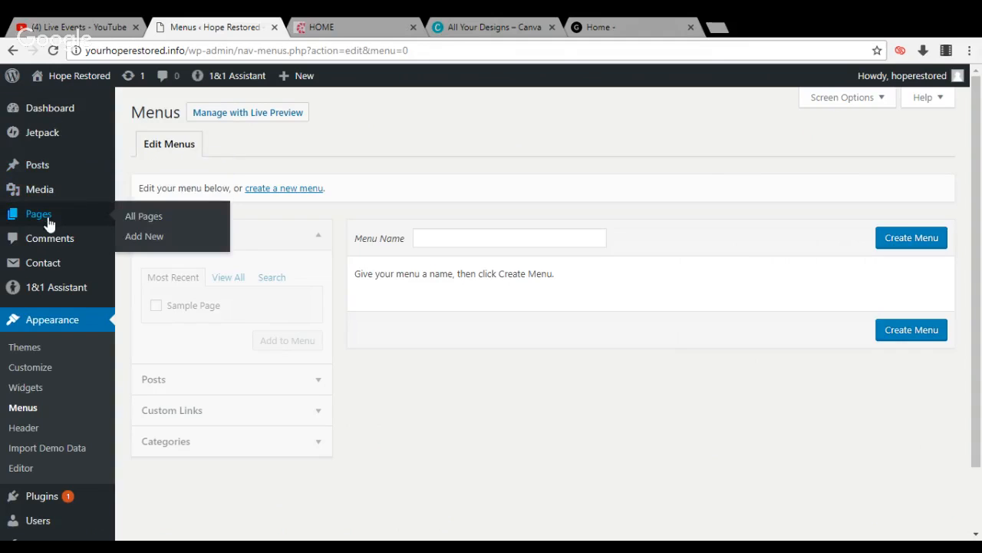
{"action": "left_click", "coordinate": [138, 222]}
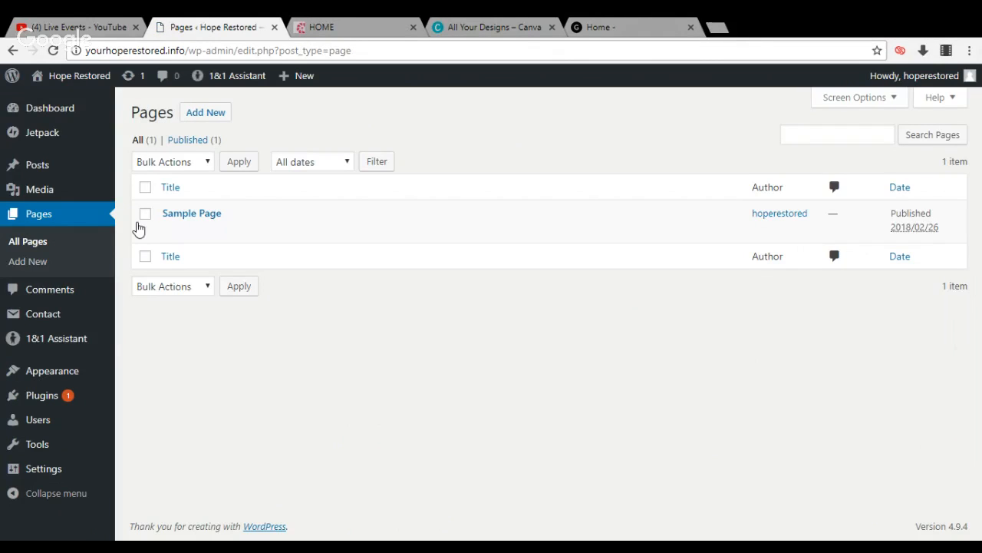
{"action": "left_click", "coordinate": [146, 216]}
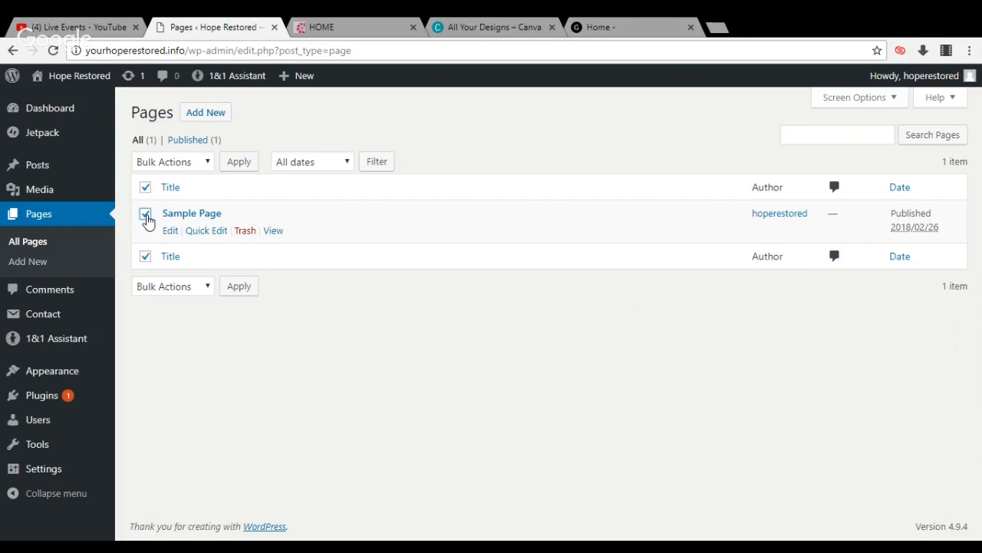
{"action": "left_click", "coordinate": [185, 165]}
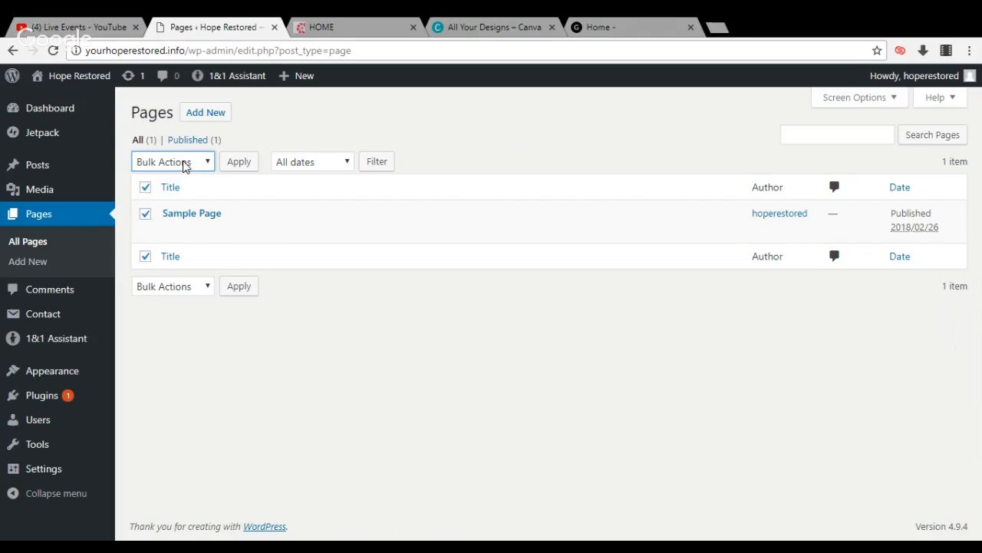
{"action": "left_click", "coordinate": [178, 234]}
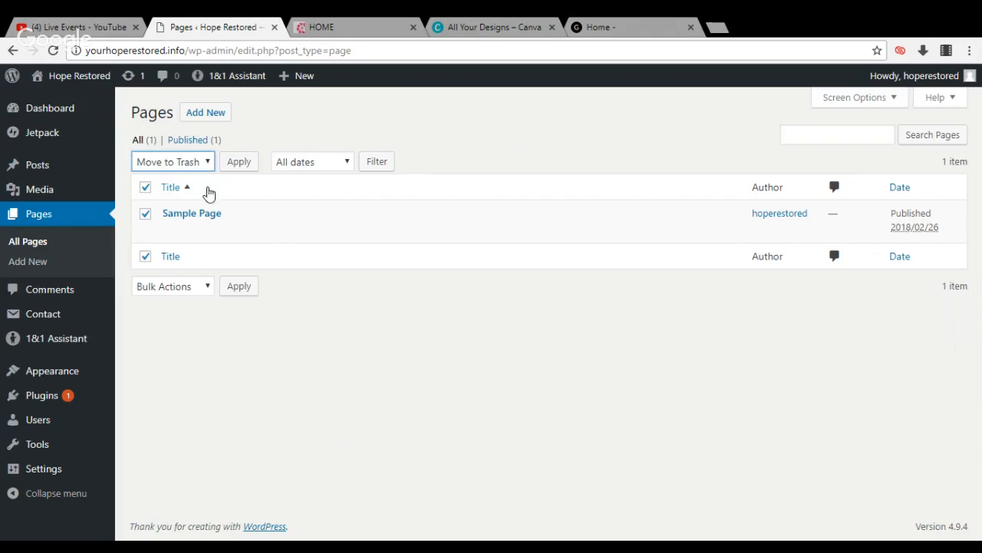
{"action": "left_click", "coordinate": [239, 164]}
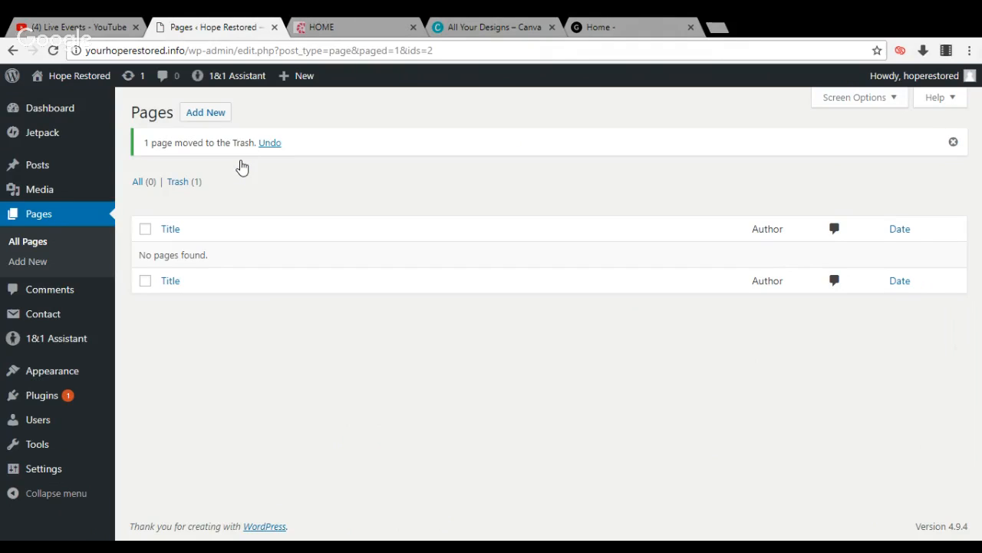
Create a new page titled "Home" with no content and publish it
{"action": "left_click", "coordinate": [216, 120]}
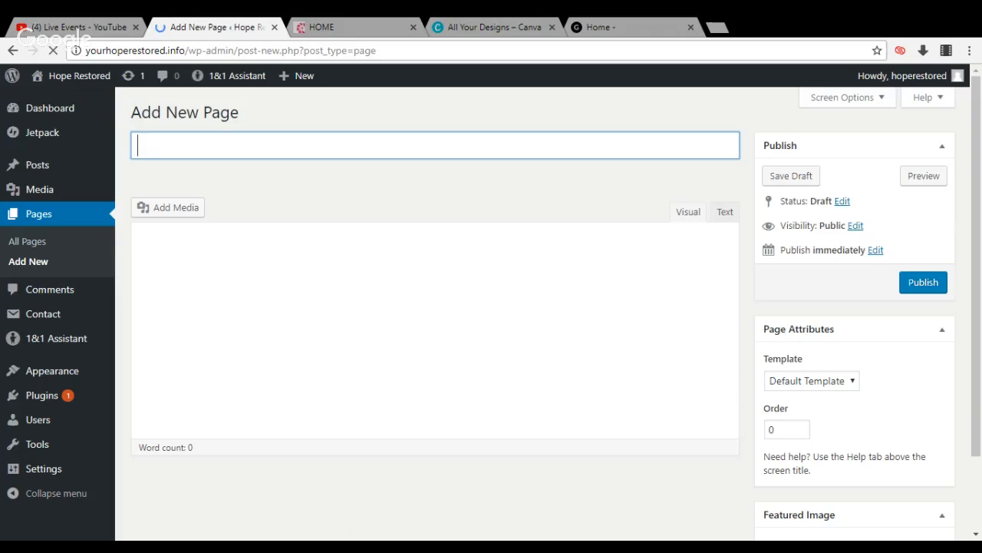
{"action": "type", "text": "HH"}
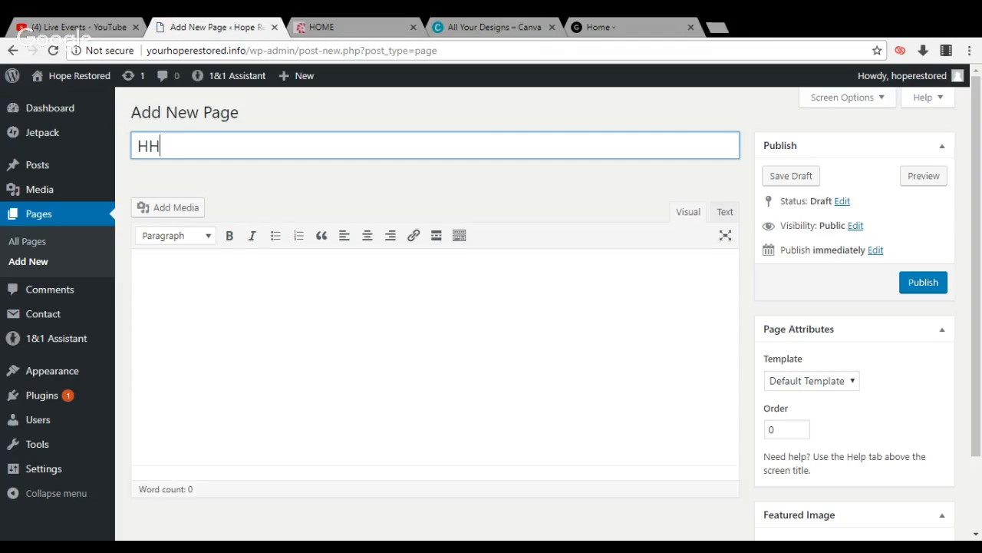
{"action": "key", "text": "BackSpace"}
{"action": "type", "text": "ome"}
{"action": "left_click", "coordinate": [925, 292]}
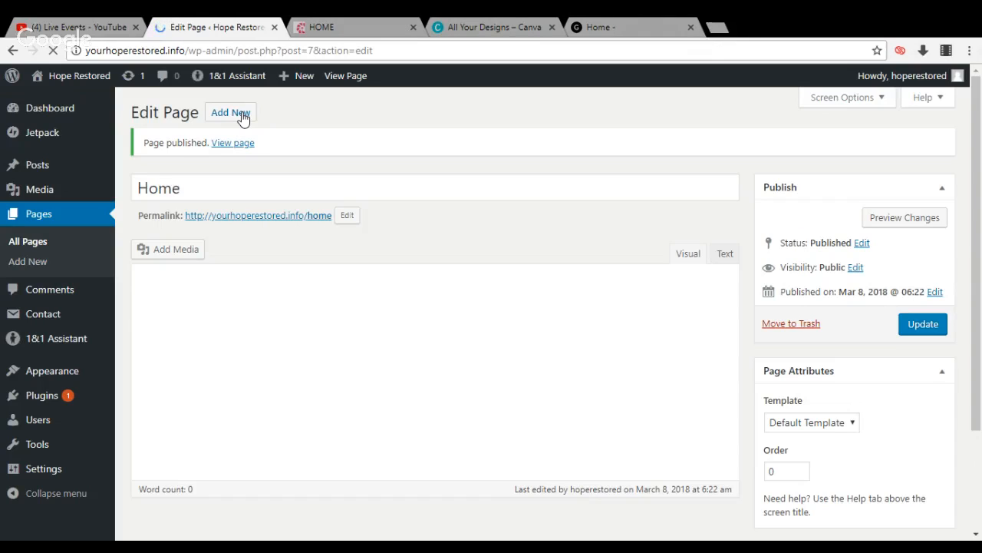
Add another empty page titled "Stories" and publish it
{"action": "left_click", "coordinate": [242, 115]}
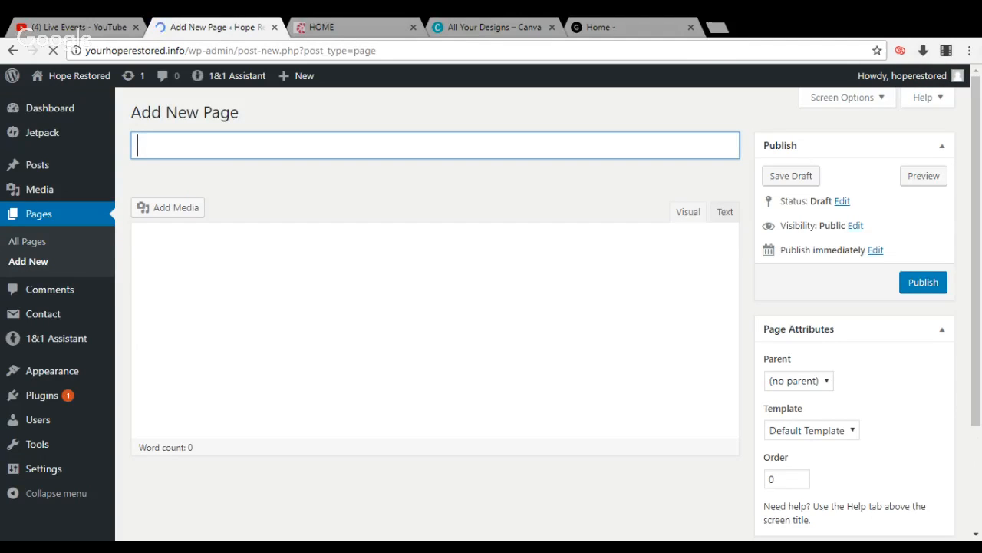
{"action": "type", "text": "Bl"}
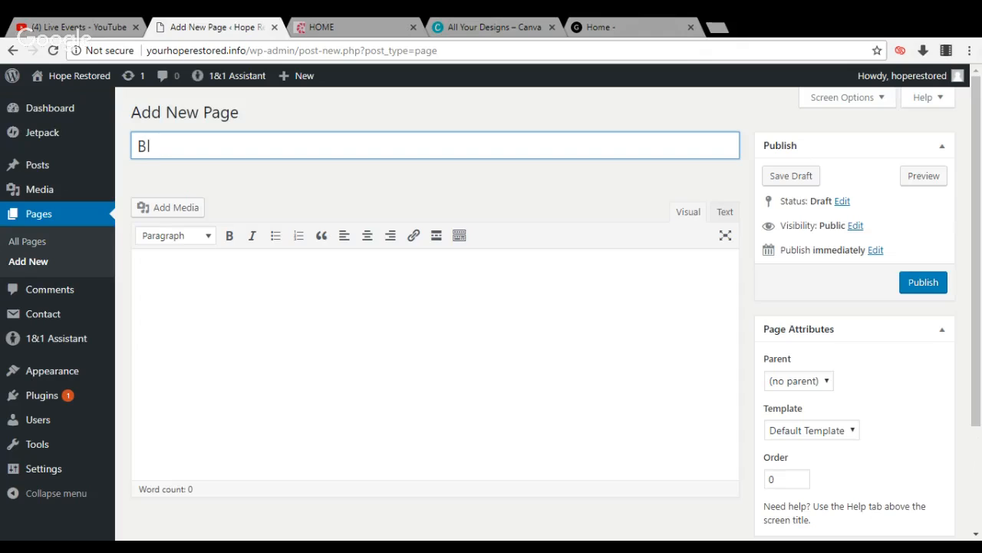
{"action": "key", "text": "BackSpace"}
{"action": "key", "text": "BackSpace"}
{"action": "type", "text": "Stories"}
{"action": "left_click", "coordinate": [911, 297]}
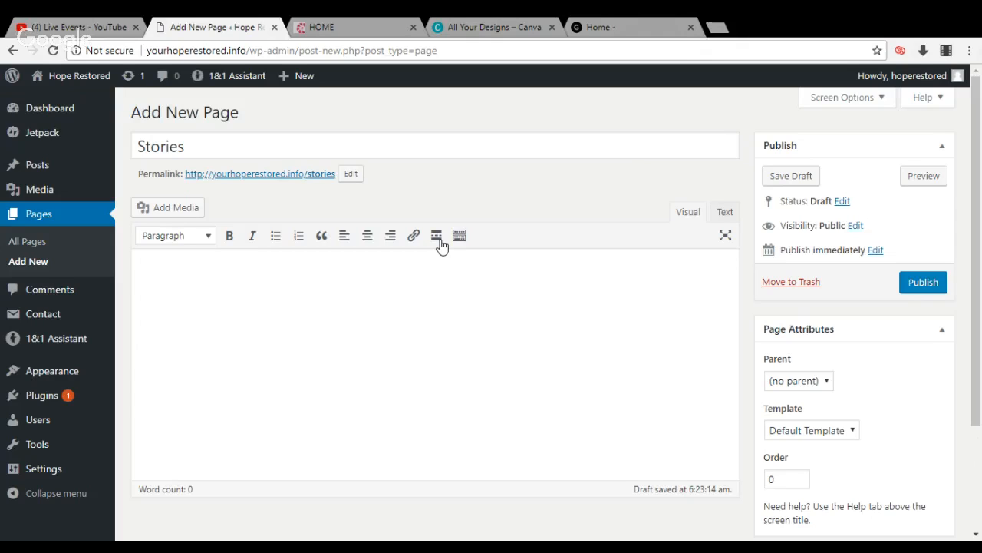
{"action": "left_click", "coordinate": [918, 288]}
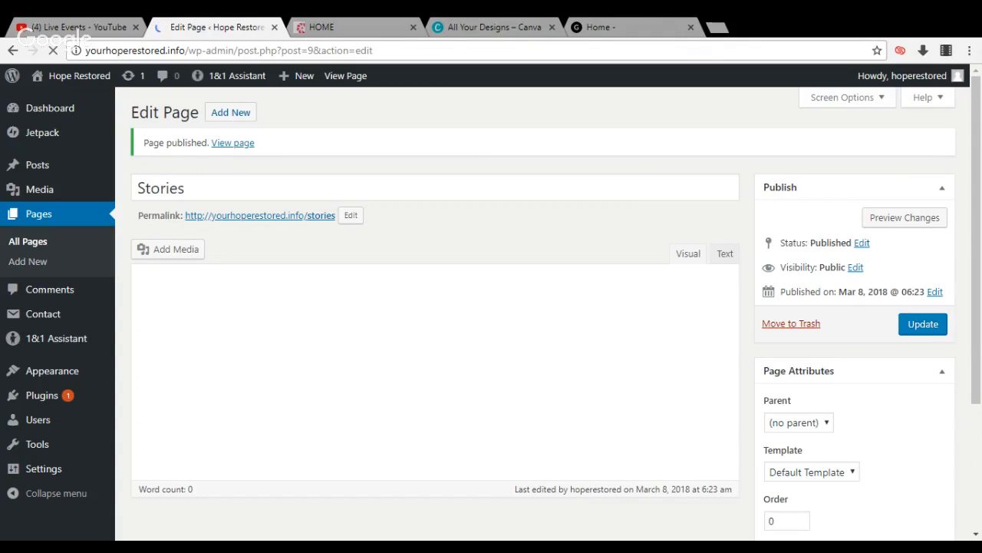
Add a further blank page titled "About" and publish it
{"action": "left_click", "coordinate": [228, 114]}
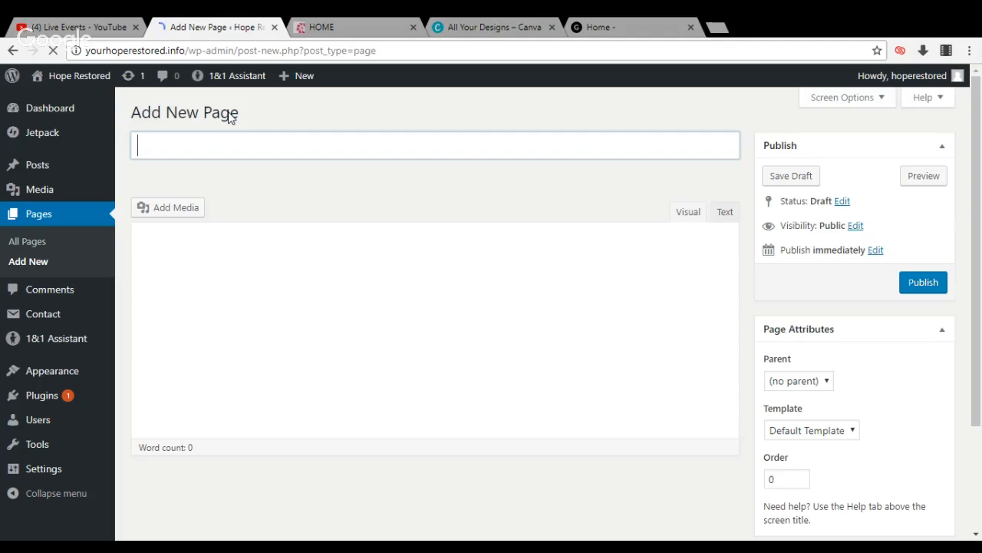
{"action": "type", "text": "A"}
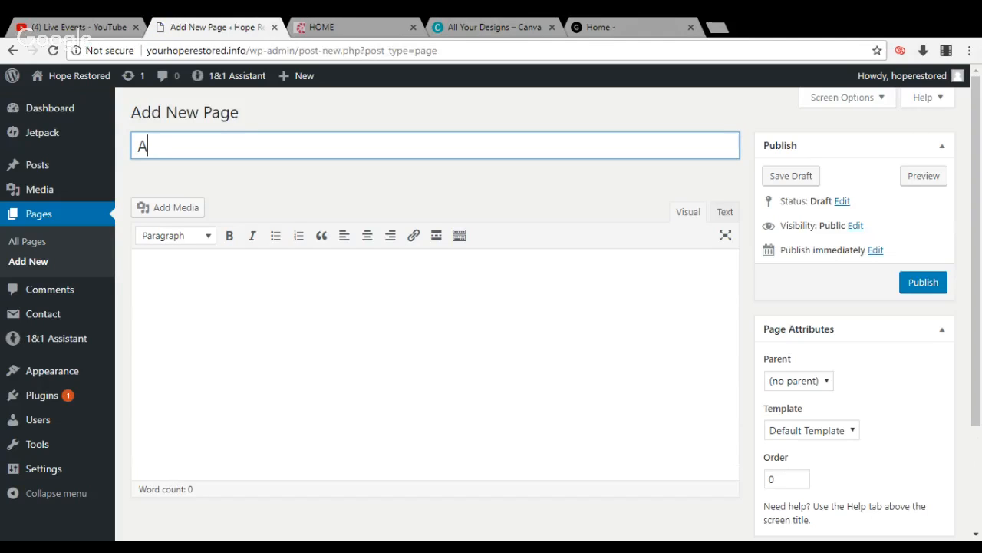
{"action": "type", "text": "bout"}
{"action": "left_click", "coordinate": [905, 291]}
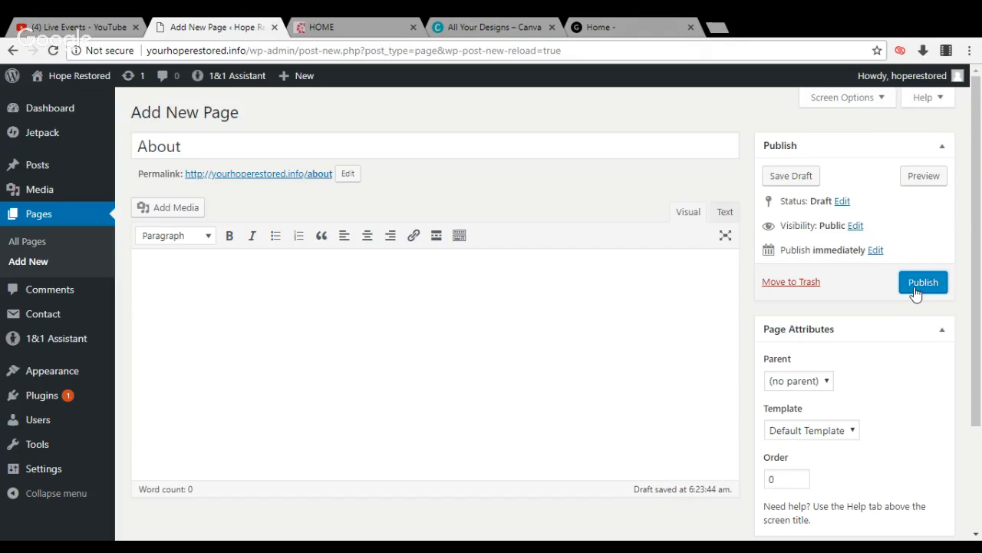
{"action": "left_click", "coordinate": [915, 293]}
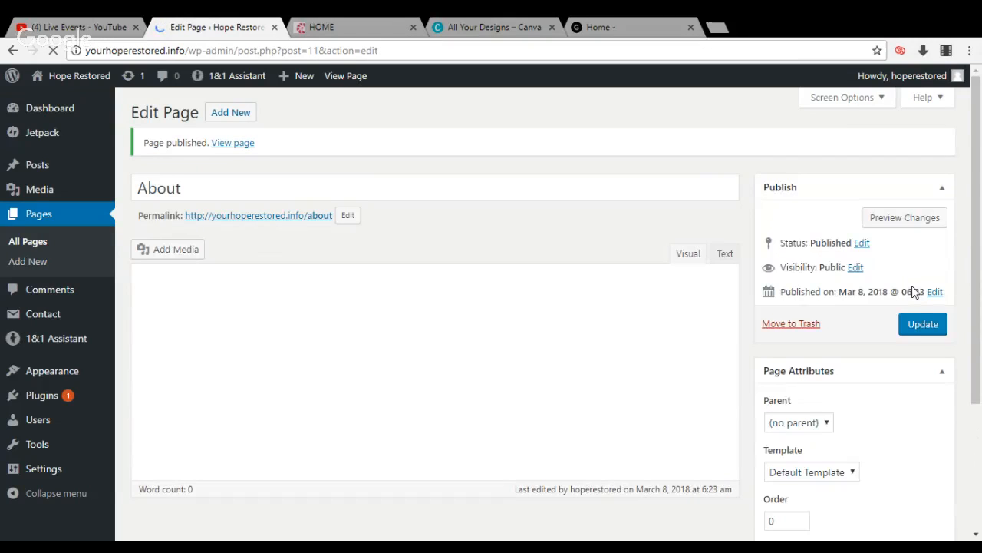
Create another blank page titled "Contact" and publish it
{"action": "left_click", "coordinate": [234, 120]}
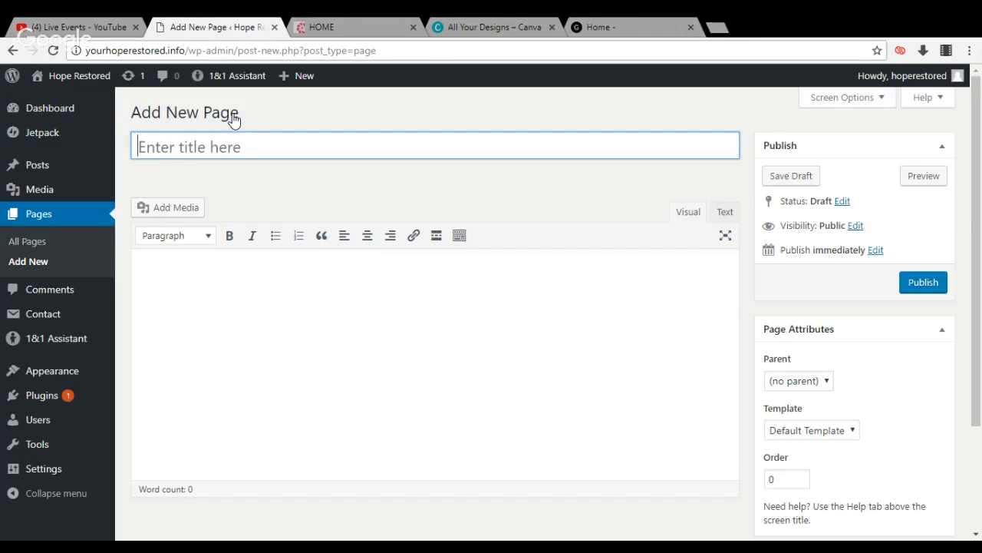
{"action": "type", "text": "Cont"}
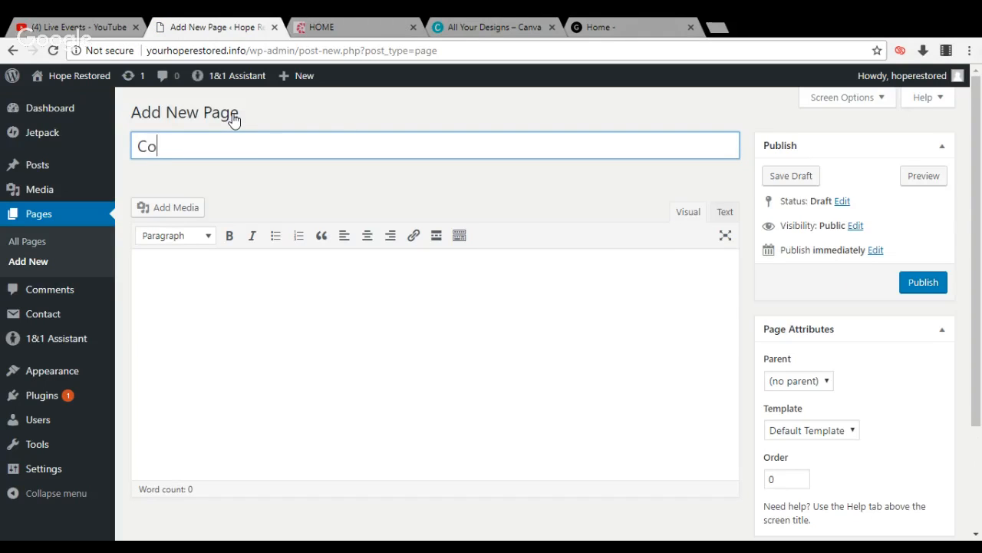
{"action": "type", "text": "act"}
{"action": "left_click", "coordinate": [915, 284]}
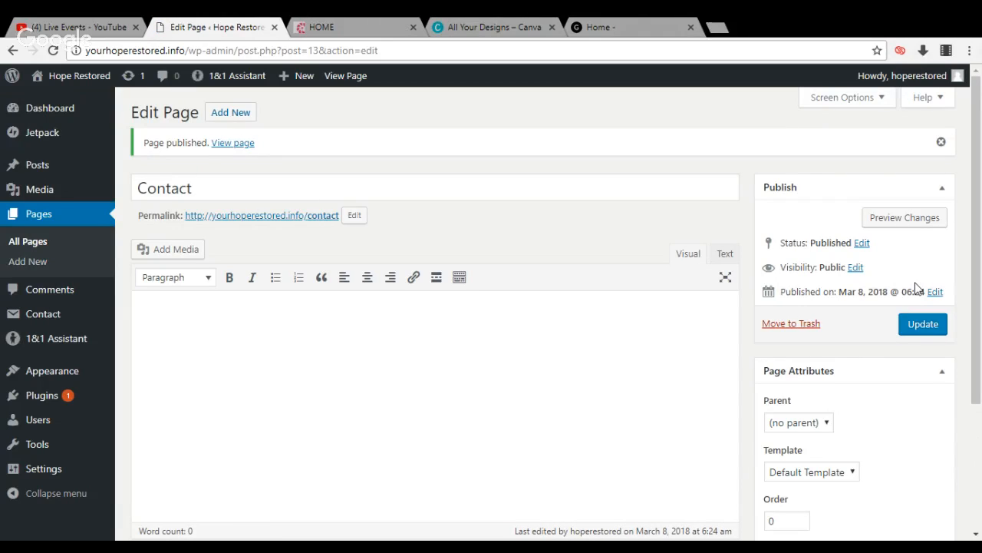
Go to the site's menu management and create a new navigation menu named "main"
{"action": "mouse_move", "coordinate": [90, 373]}
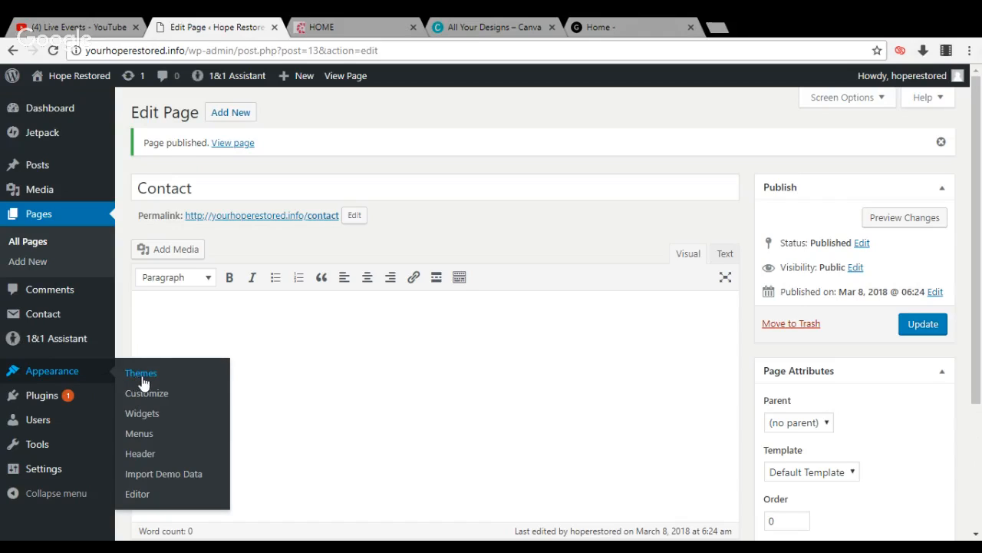
{"action": "left_click", "coordinate": [140, 435]}
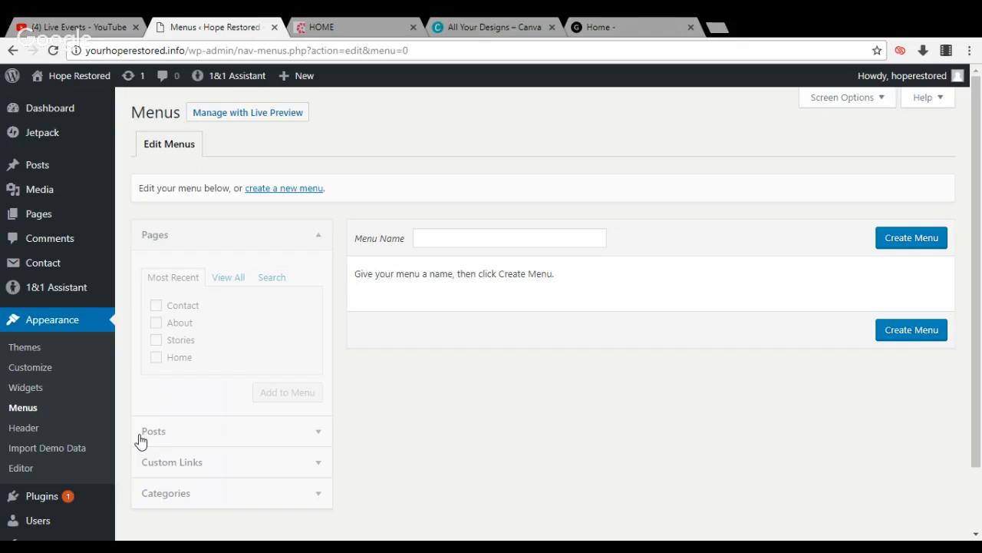
{"action": "left_click", "coordinate": [893, 239]}
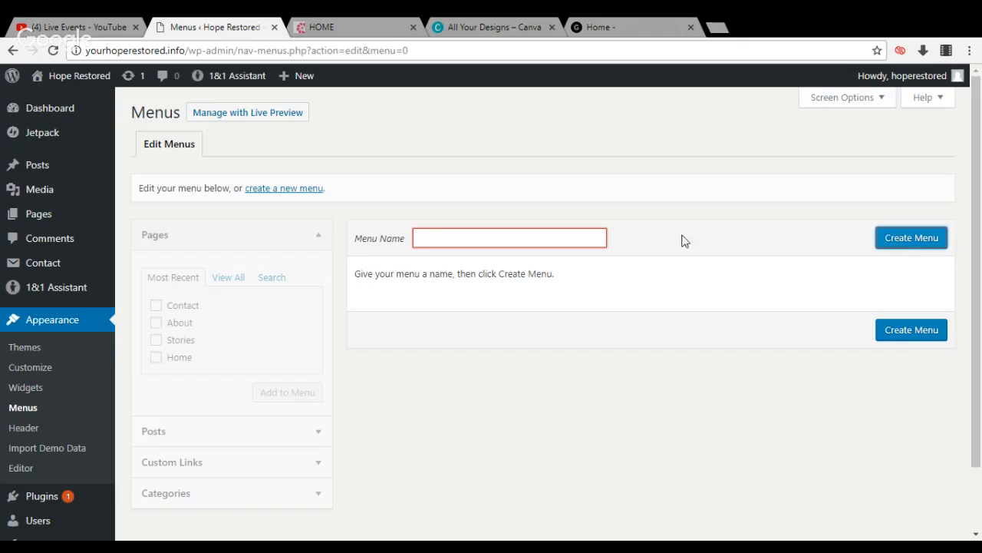
{"action": "left_click", "coordinate": [491, 238]}
{"action": "type", "text": "m"}
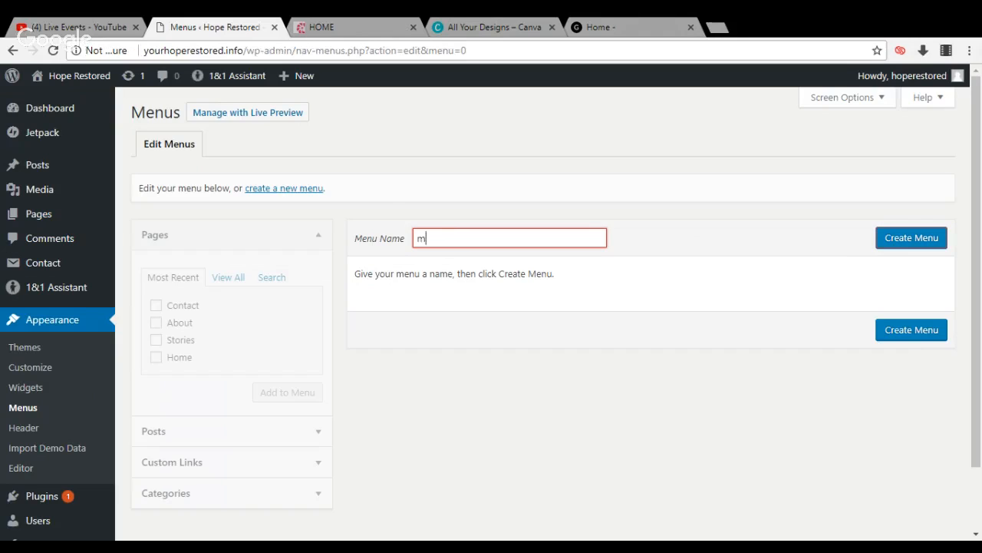
{"action": "type", "text": "ain"}
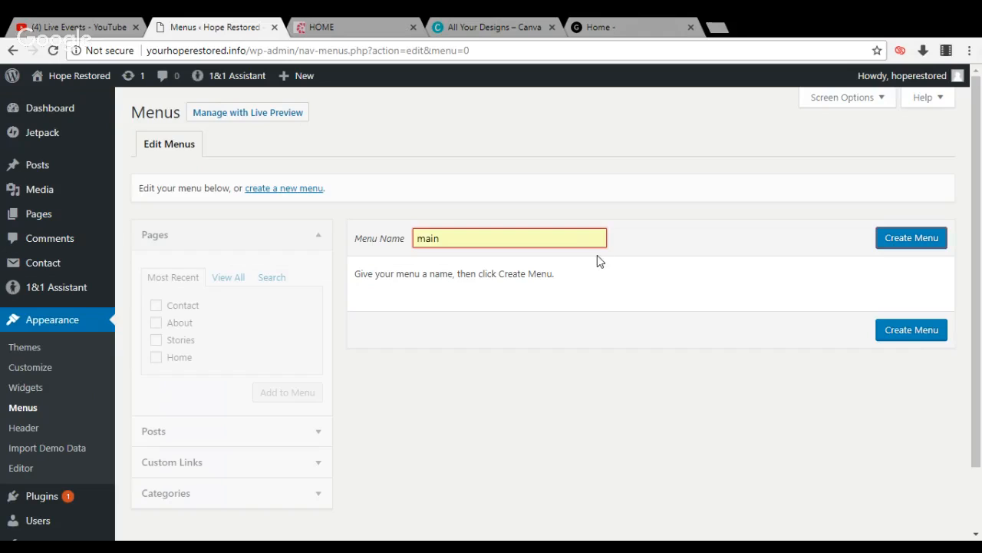
{"action": "left_click", "coordinate": [598, 256]}
{"action": "left_click", "coordinate": [896, 244]}
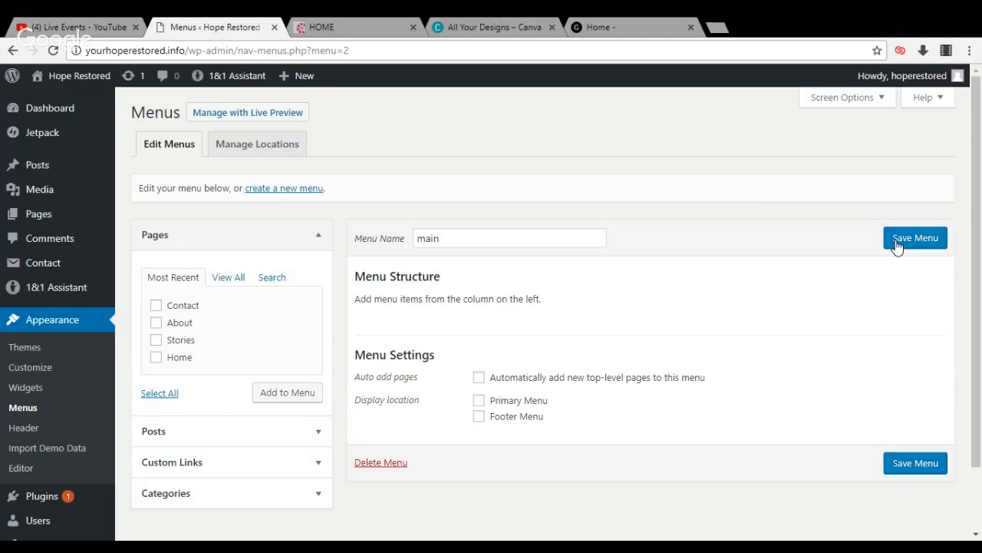
Add the Home, Stories, About and Contact pages to the main menu
{"action": "left_click", "coordinate": [156, 357]}
{"action": "left_click", "coordinate": [157, 340]}
{"action": "left_click", "coordinate": [157, 323]}
{"action": "left_click", "coordinate": [156, 306]}
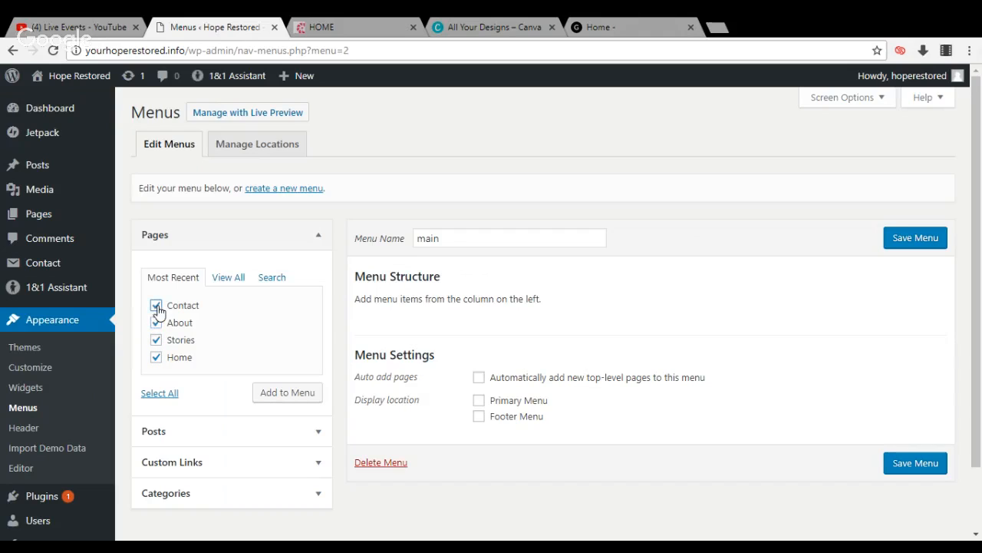
{"action": "left_click", "coordinate": [310, 394]}
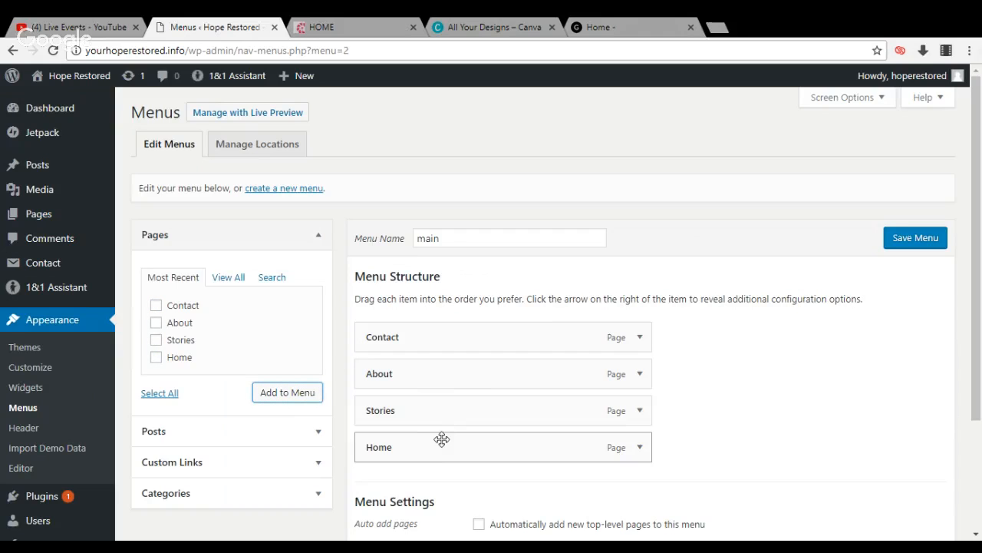
Reorder the menu items as Home, Stories, About, Contact, all at the top level without sub-items
{"action": "left_click_drag", "start_coordinate": [440, 447], "coordinate": [437, 329]}
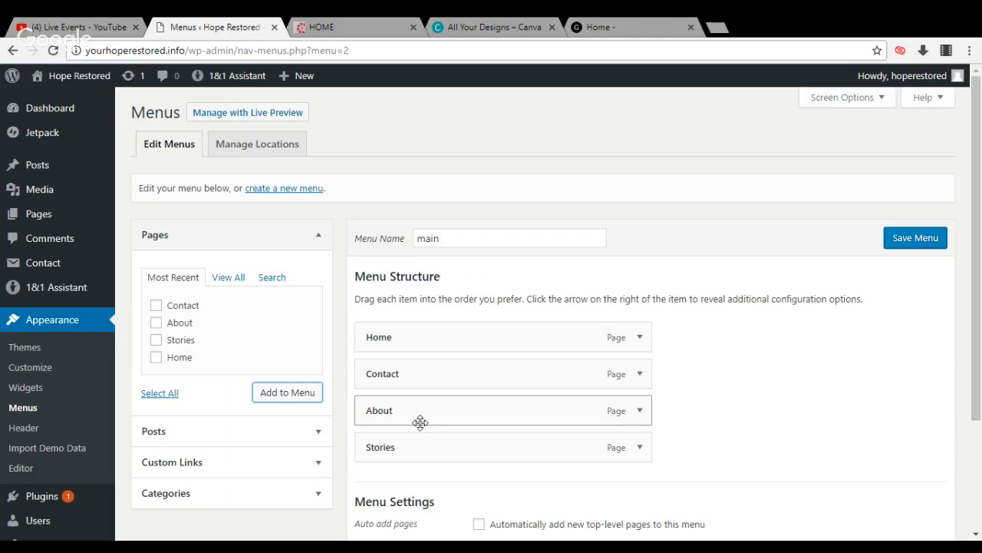
{"action": "left_click_drag", "start_coordinate": [419, 449], "coordinate": [415, 374]}
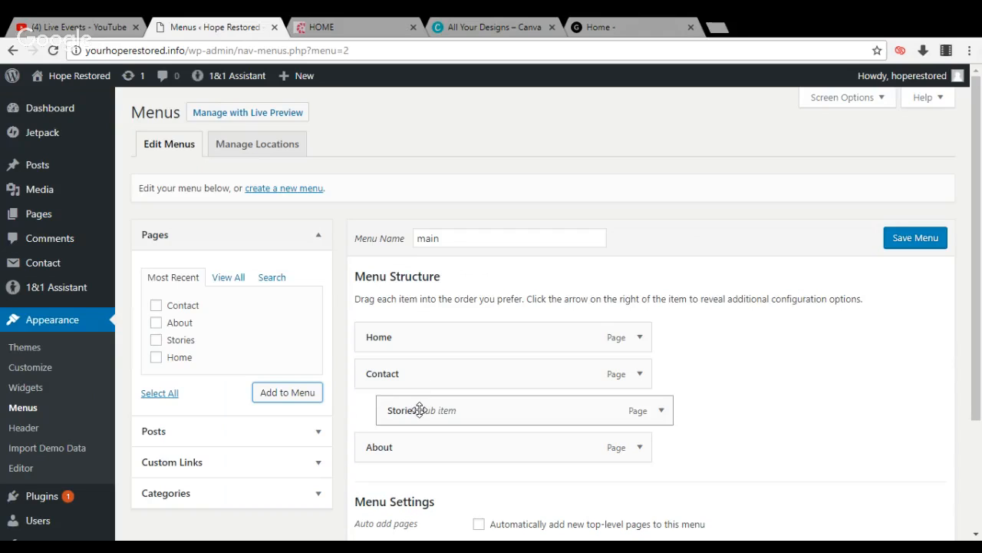
{"action": "left_click_drag", "start_coordinate": [420, 409], "coordinate": [424, 412]}
{"action": "left_click_drag", "start_coordinate": [418, 411], "coordinate": [401, 373]}
{"action": "left_click_drag", "start_coordinate": [406, 445], "coordinate": [406, 410]}
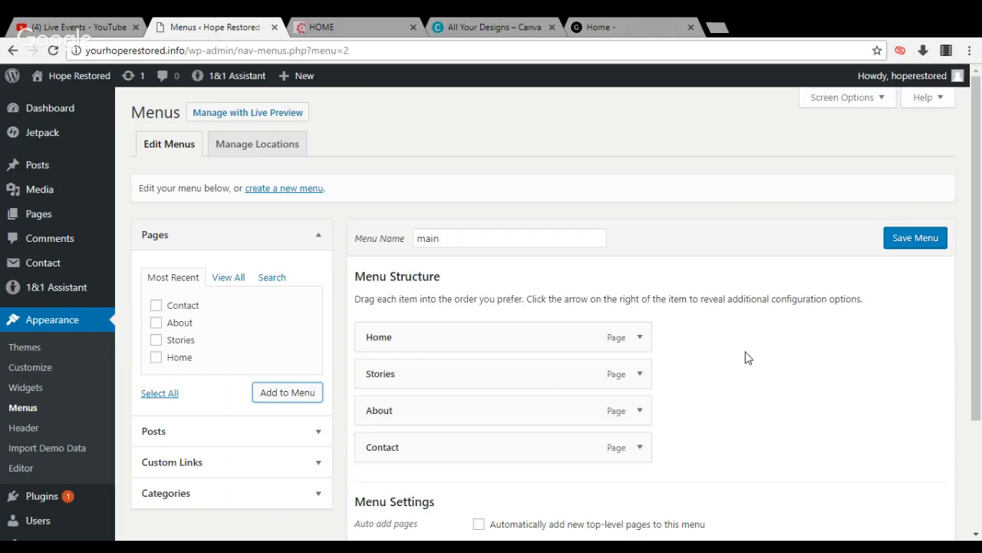
Assign the menu to the Primary Menu display location and save it
{"action": "left_click_drag", "start_coordinate": [979, 342], "coordinate": [981, 403]}
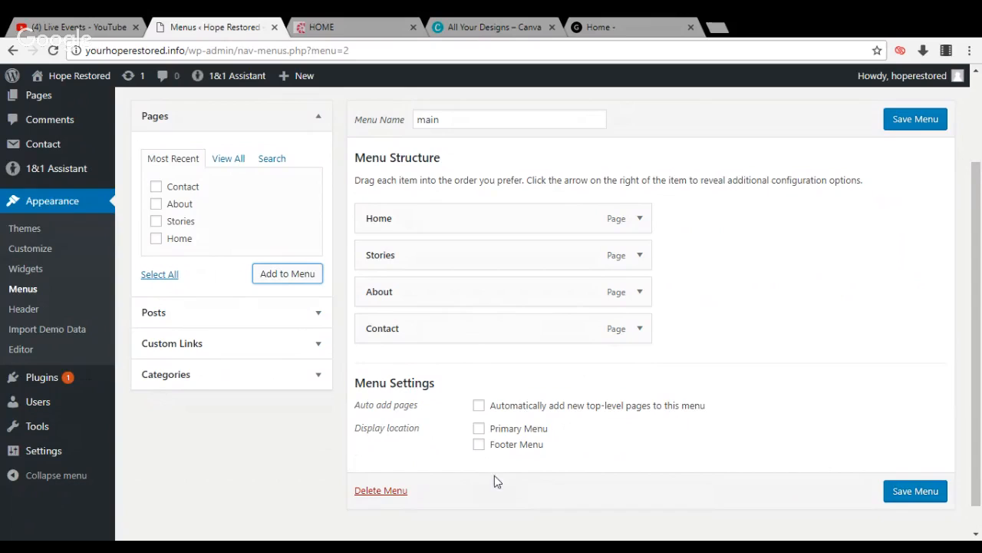
{"action": "left_click", "coordinate": [479, 432]}
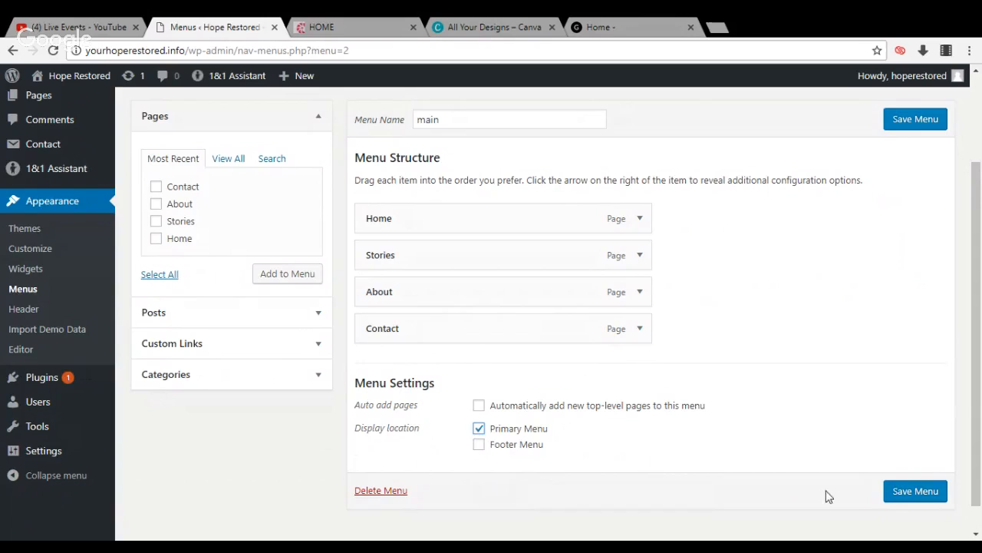
{"action": "left_click", "coordinate": [905, 497]}
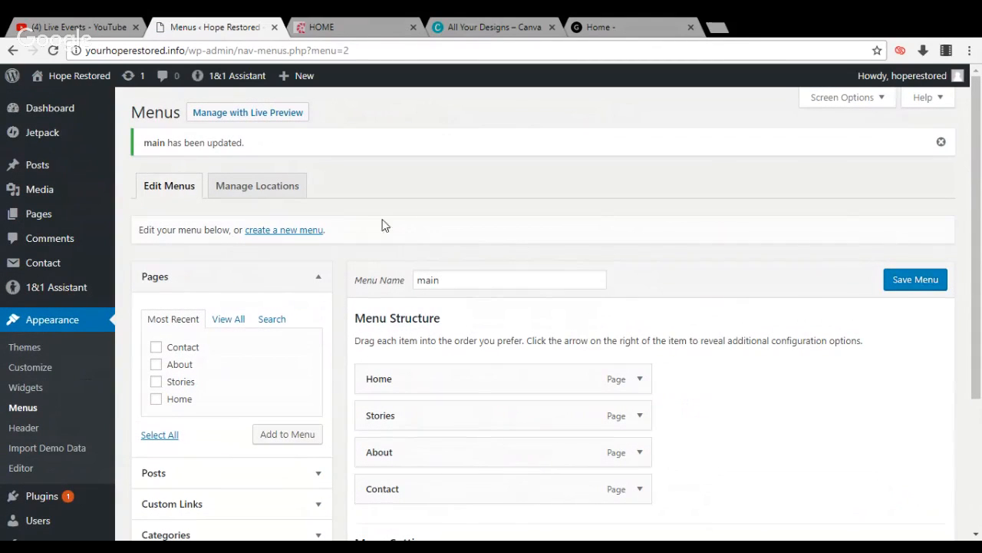
View the live Hope Restored site to check its navigation menu, and return to the dashboard
{"action": "mouse_move", "coordinate": [88, 81]}
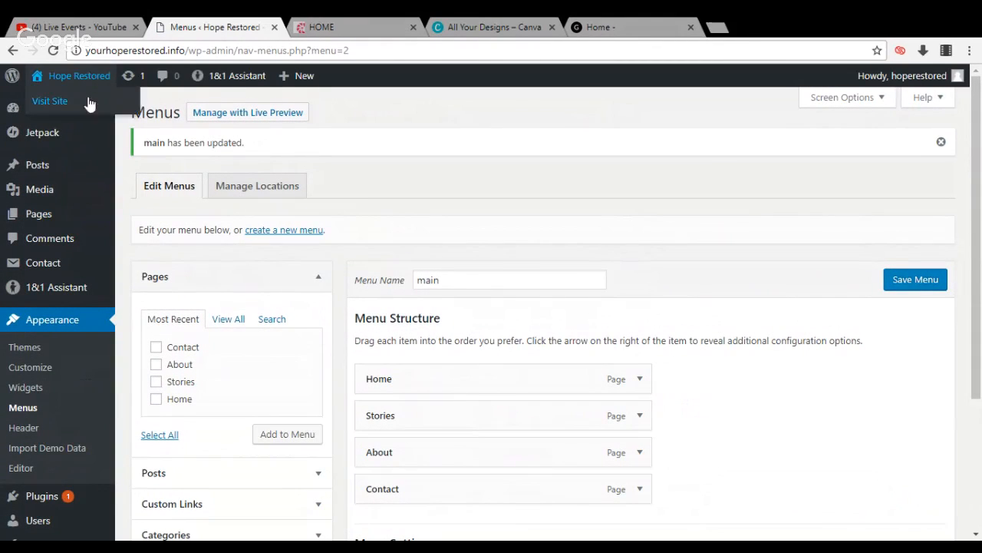
{"action": "left_click", "coordinate": [86, 105]}
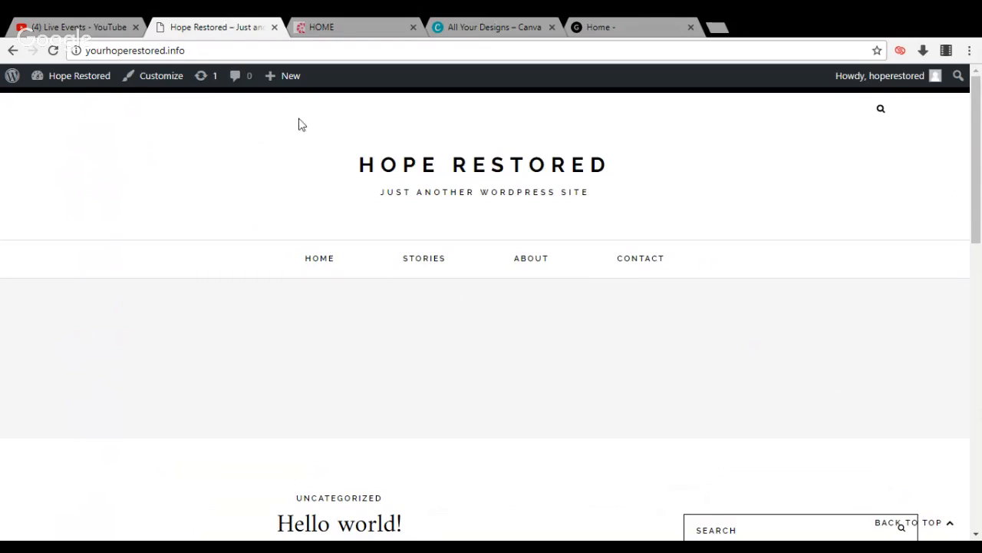
{"action": "mouse_move", "coordinate": [79, 77]}
{"action": "left_click", "coordinate": [76, 102]}
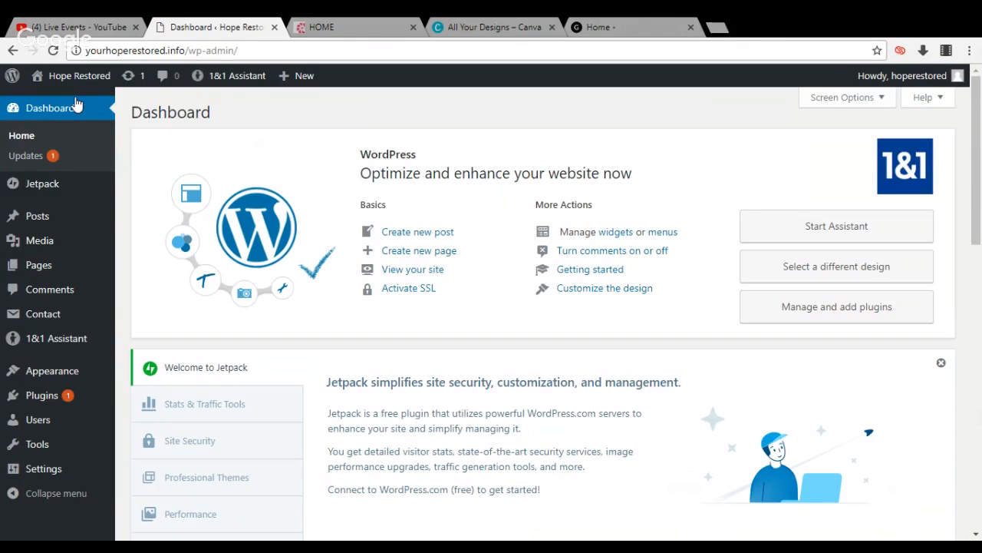
Switch to the CreateHer Stock website, enter the member area and open The Gallery of stock images
{"action": "left_click", "coordinate": [313, 28]}
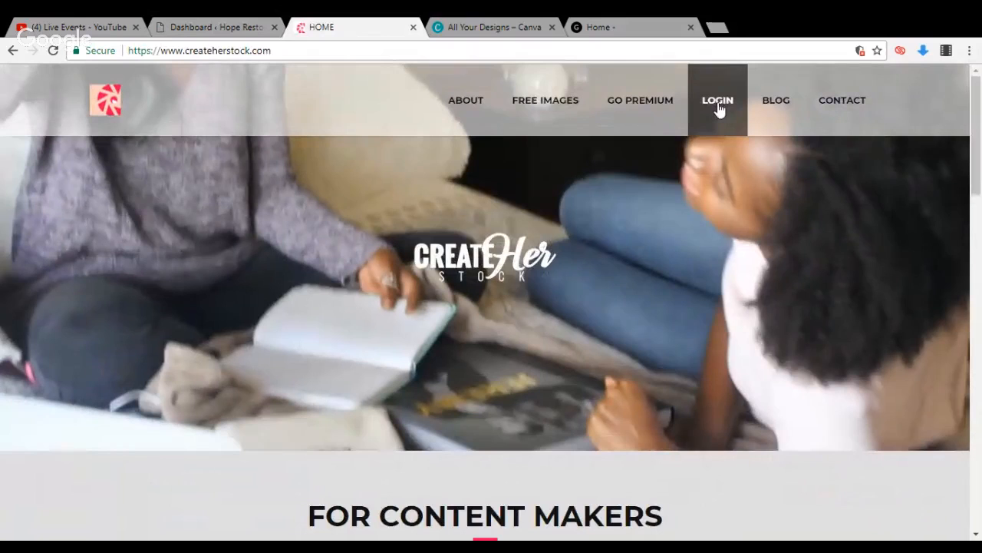
{"action": "left_click", "coordinate": [718, 106]}
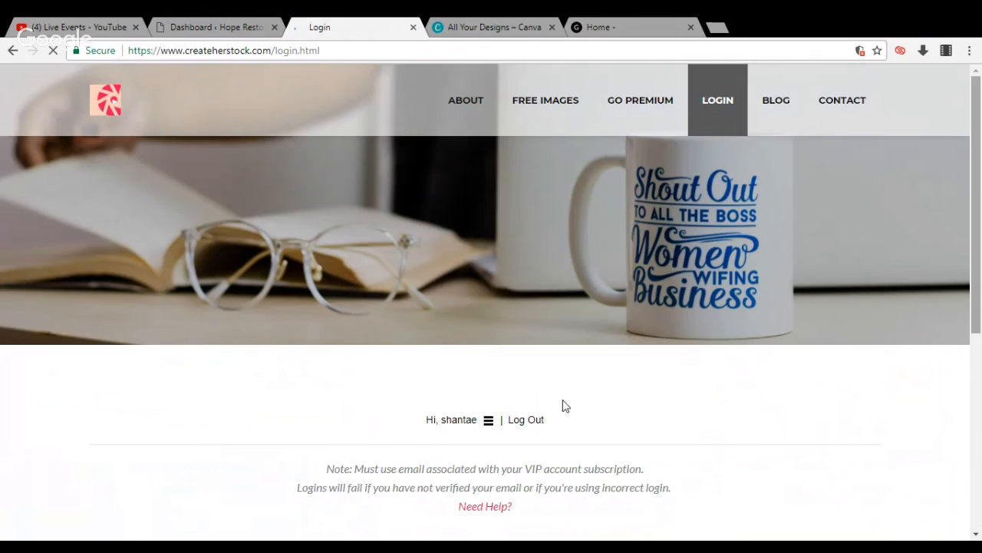
{"action": "left_click", "coordinate": [488, 420]}
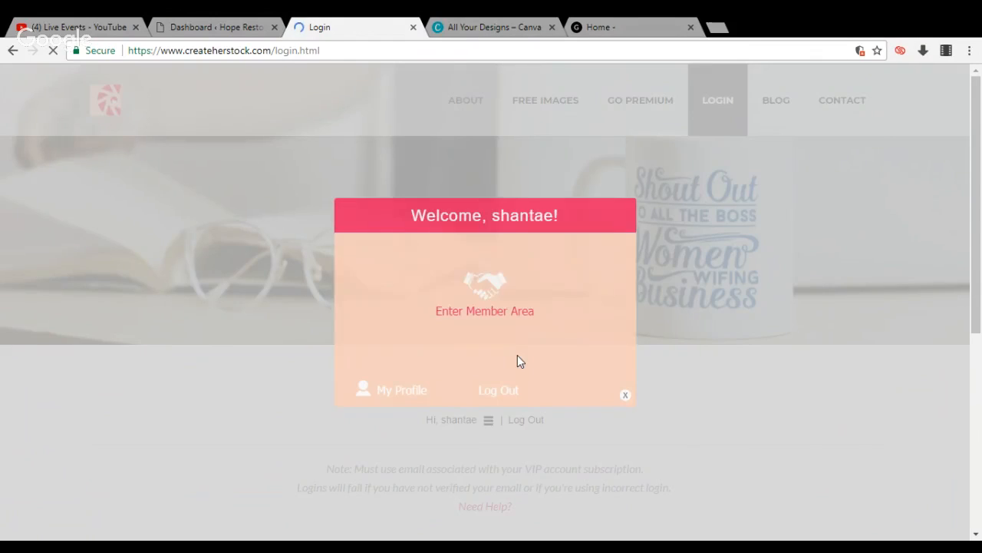
{"action": "left_click", "coordinate": [502, 314]}
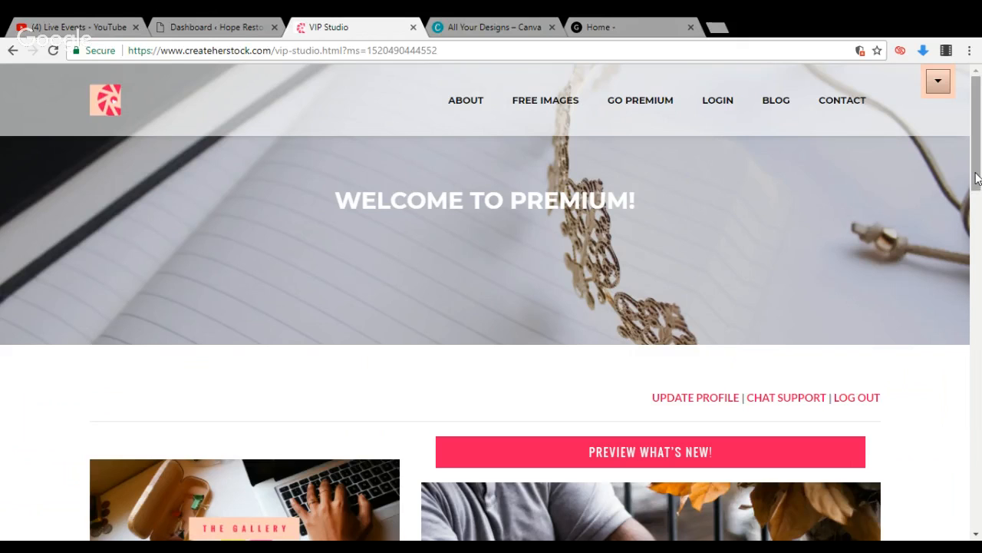
{"action": "left_click_drag", "start_coordinate": [975, 158], "coordinate": [971, 227]}
{"action": "mouse_move", "coordinate": [756, 336]}
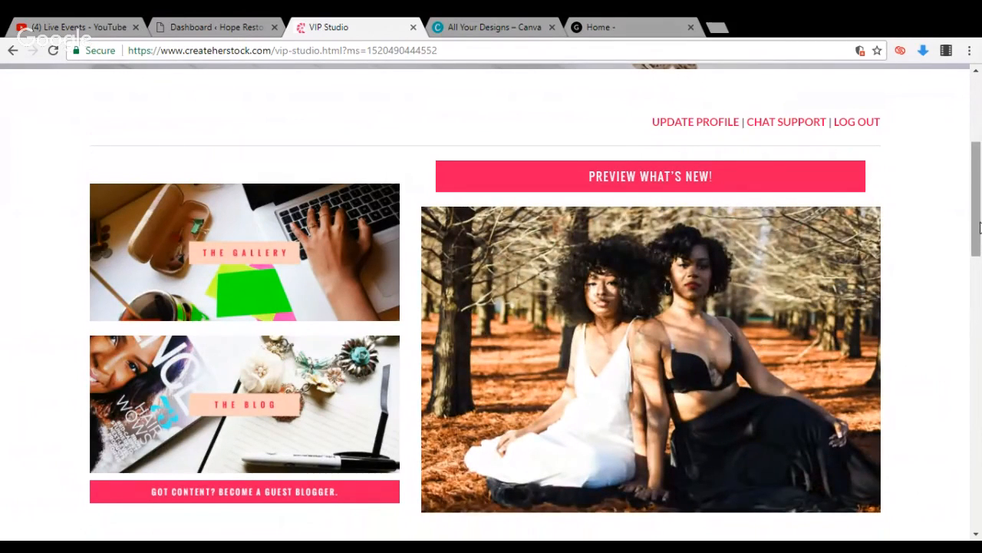
{"action": "left_click_drag", "start_coordinate": [976, 218], "coordinate": [976, 203]}
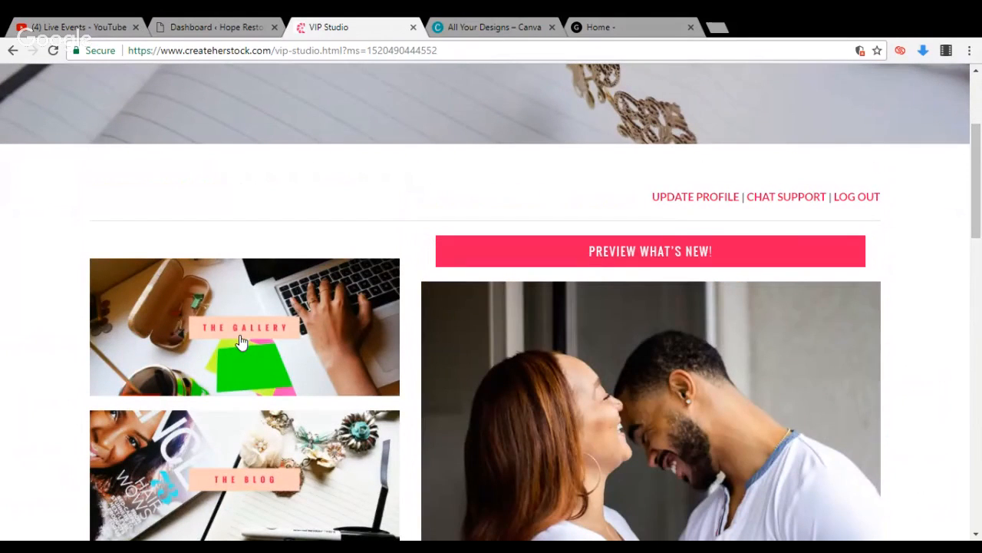
{"action": "left_click", "coordinate": [240, 338]}
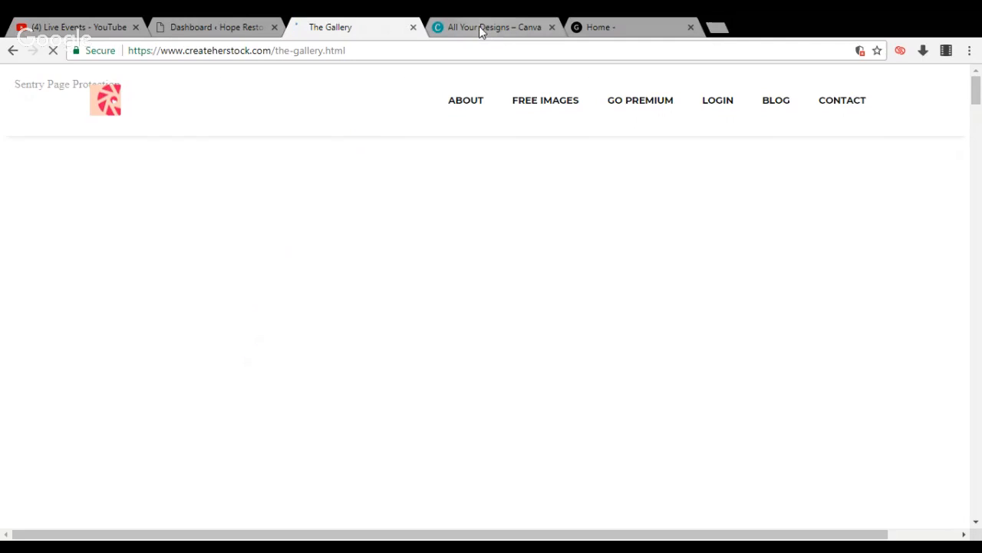
Return to the Hope Restored dashboard, open the theme customizer and bring up the Site Identity settings with the page enlarged
{"action": "left_click", "coordinate": [221, 35]}
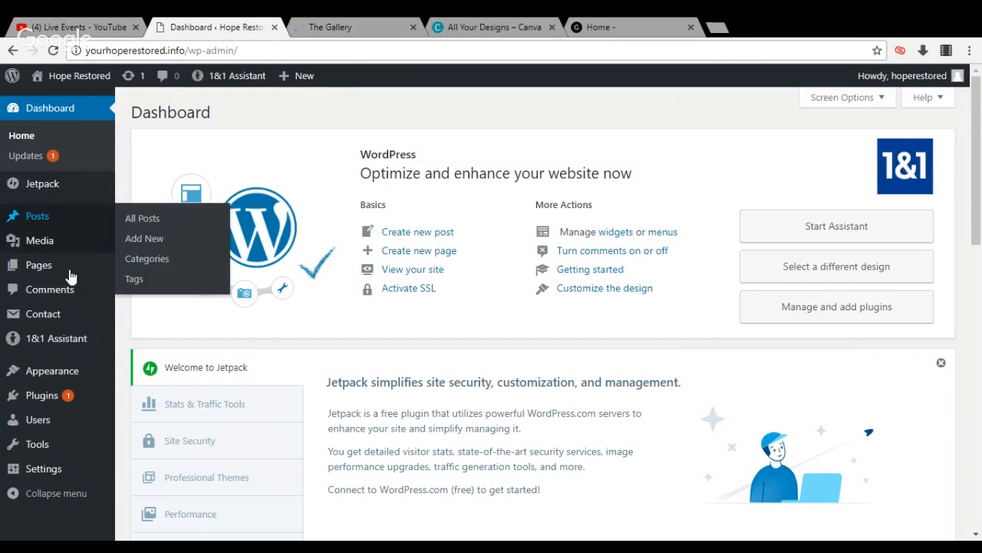
{"action": "mouse_move", "coordinate": [66, 379]}
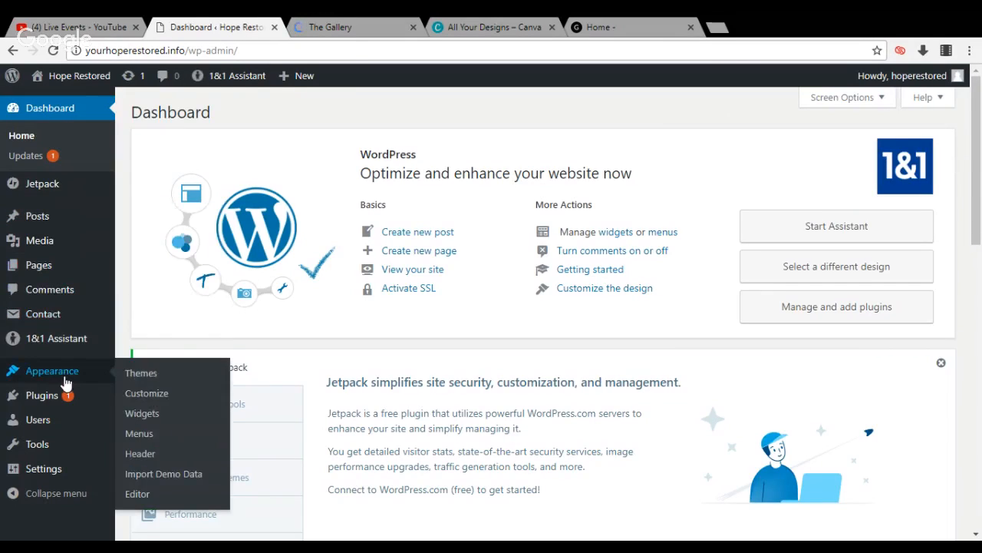
{"action": "left_click", "coordinate": [135, 398]}
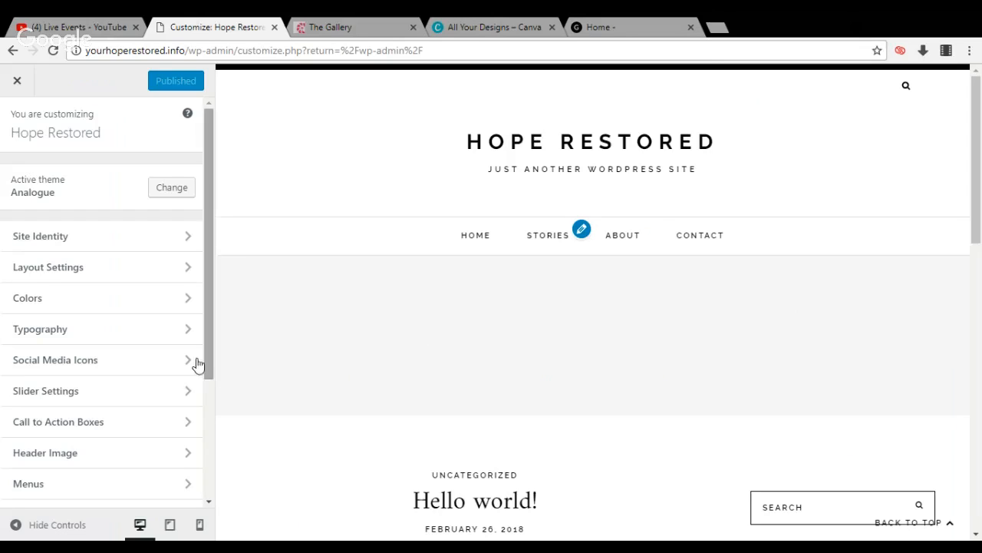
{"action": "left_click", "coordinate": [177, 340]}
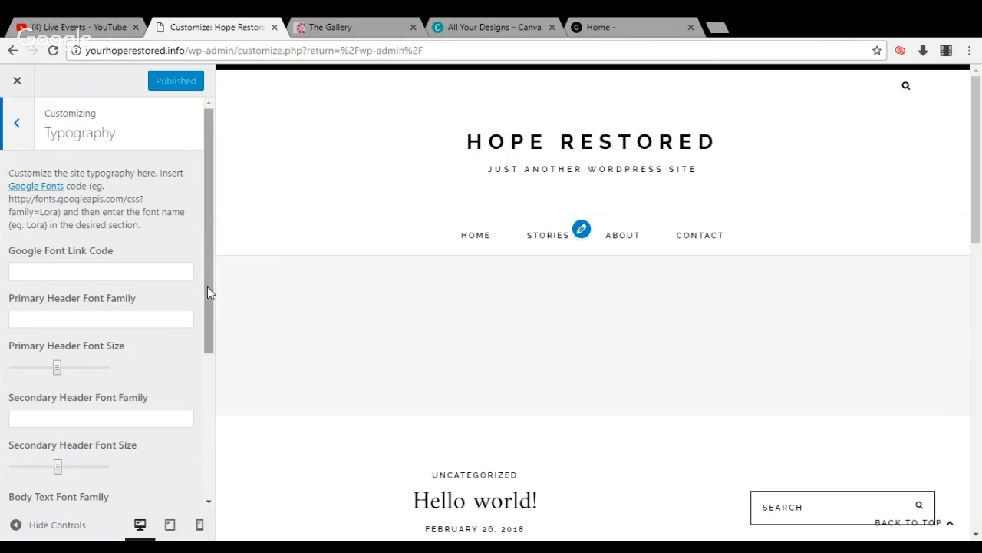
{"action": "left_click", "coordinate": [21, 134]}
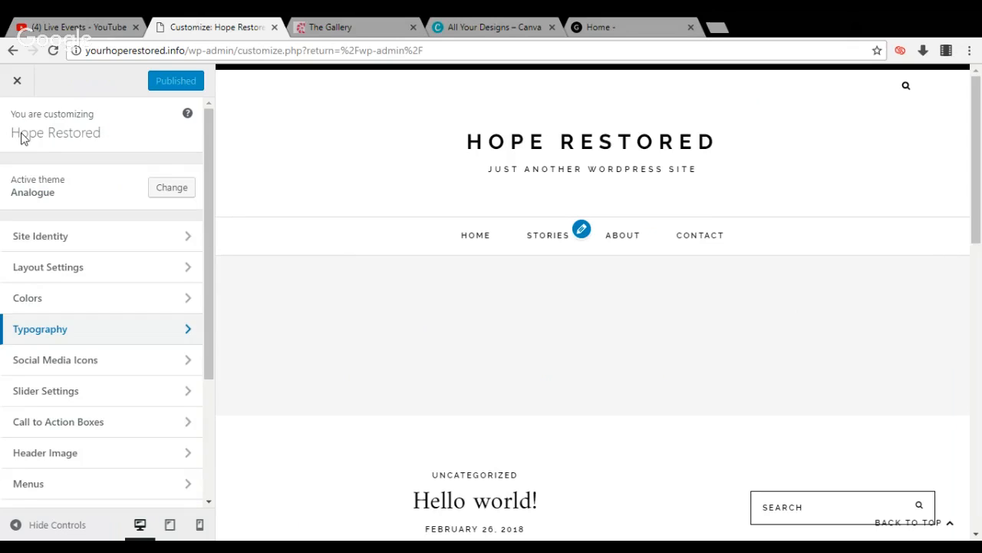
{"action": "left_click", "coordinate": [63, 241]}
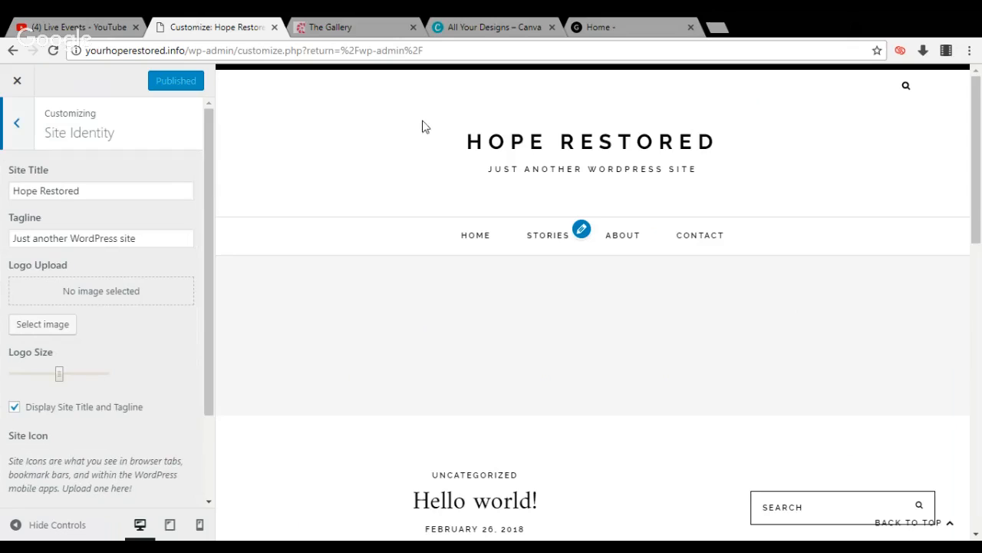
{"action": "left_click", "coordinate": [457, 148]}
{"action": "key", "text": "ctrl+plus"}
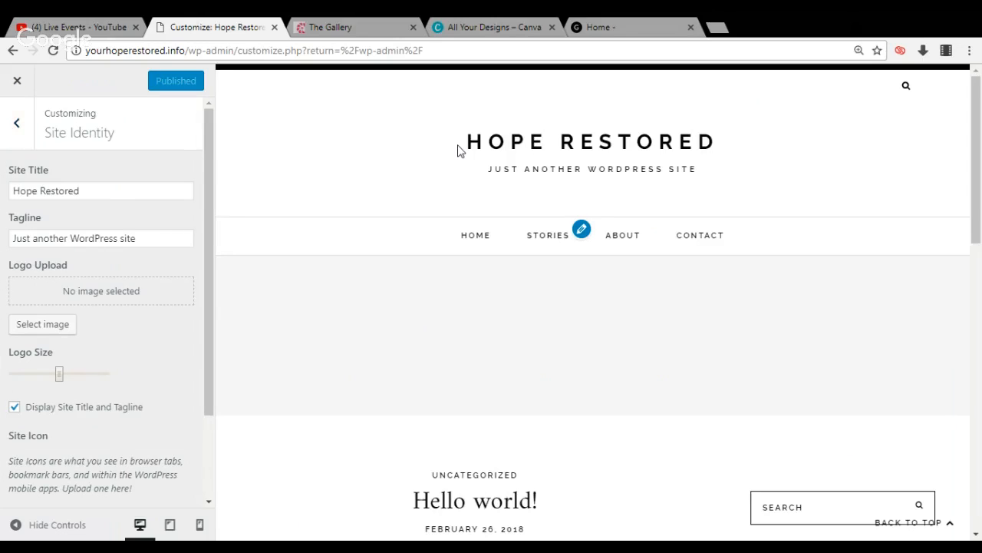
{"action": "key", "text": "ctrl+plus"}
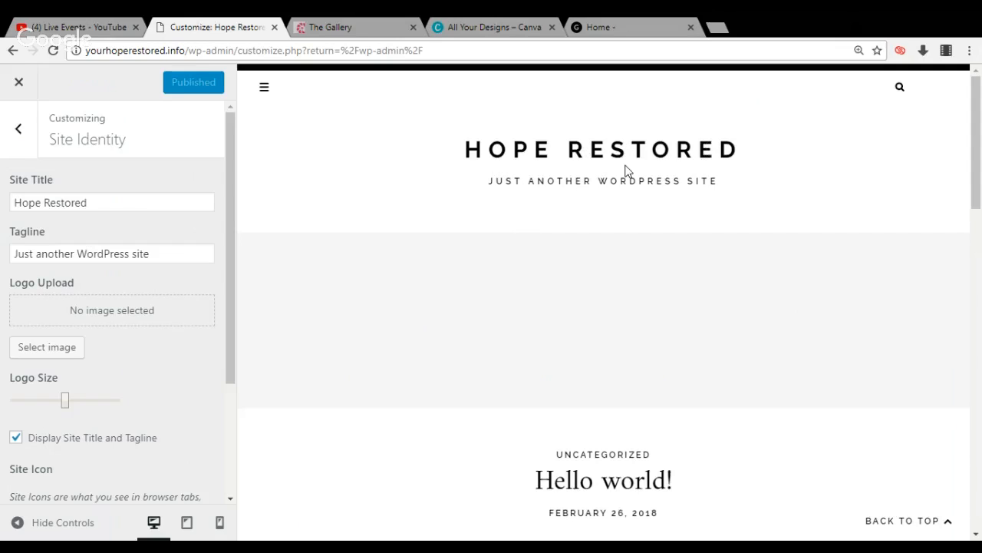
Replace the site tagline with "Now that we've healed it's time to be restored" and look over the remaining Site Identity options
{"action": "left_click", "coordinate": [176, 253]}
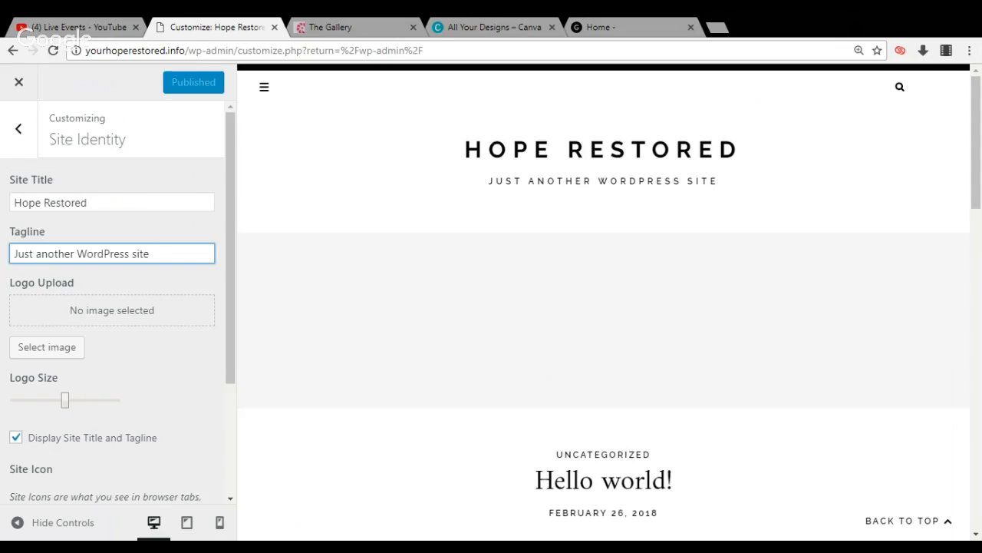
{"action": "key", "text": "BackSpace"}
{"action": "key", "text": "BackSpace"}
{"action": "key", "text": "BackSpace"}
{"action": "key", "text": "BackSpace"}
{"action": "key", "text": "BackSpace"}
{"action": "key", "text": "BackSpace"}
{"action": "key", "text": "BackSpace"}
{"action": "key", "text": "BackSpace"}
{"action": "key", "text": "BackSpace"}
{"action": "key", "text": "BackSpace"}
{"action": "key", "text": "BackSpace"}
{"action": "key", "text": "BackSpace"}
{"action": "key", "text": "BackSpace"}
{"action": "key", "text": "BackSpace"}
{"action": "key", "text": "BackSpace"}
{"action": "key", "text": "BackSpace"}
{"action": "key", "text": "BackSpace"}
{"action": "key", "text": "BackSpace"}
{"action": "key", "text": "BackSpace"}
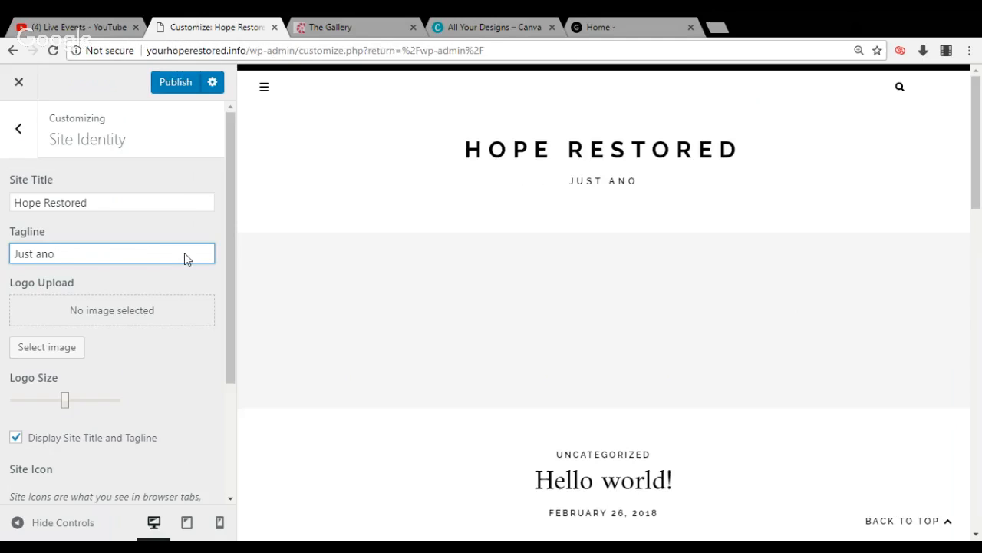
{"action": "key", "text": "BackSpace"}
{"action": "key", "text": "BackSpace"}
{"action": "key", "text": "BackSpace"}
{"action": "key", "text": "BackSpace"}
{"action": "key", "text": "BackSpace"}
{"action": "key", "text": "BackSpace"}
{"action": "key", "text": "BackSpace"}
{"action": "key", "text": "BackSpace"}
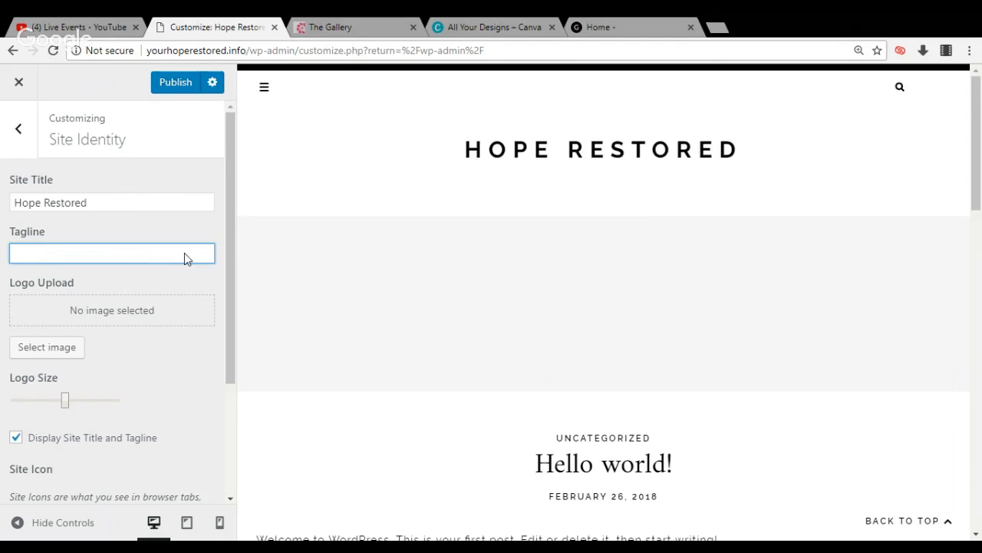
{"action": "type", "text": "No"}
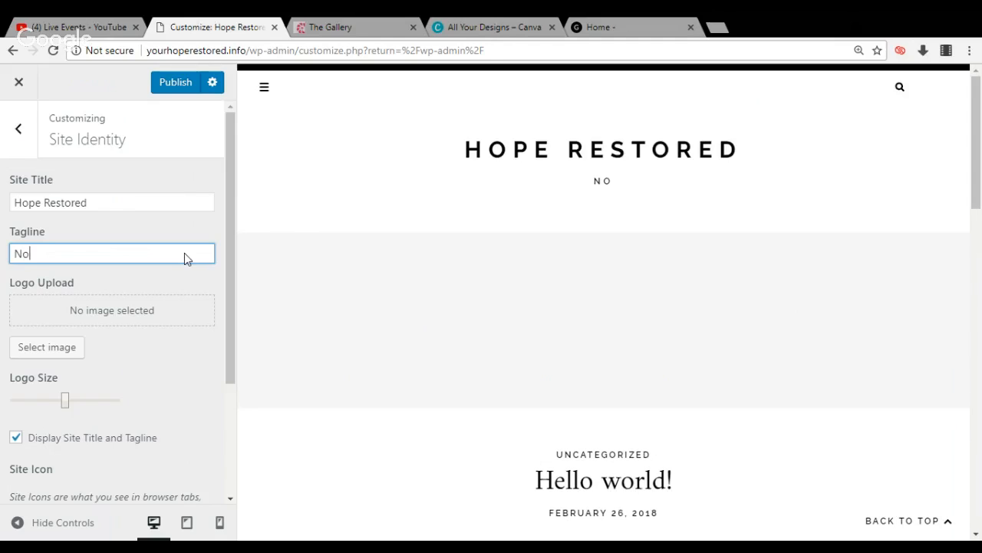
{"action": "type", "text": "w that we"}
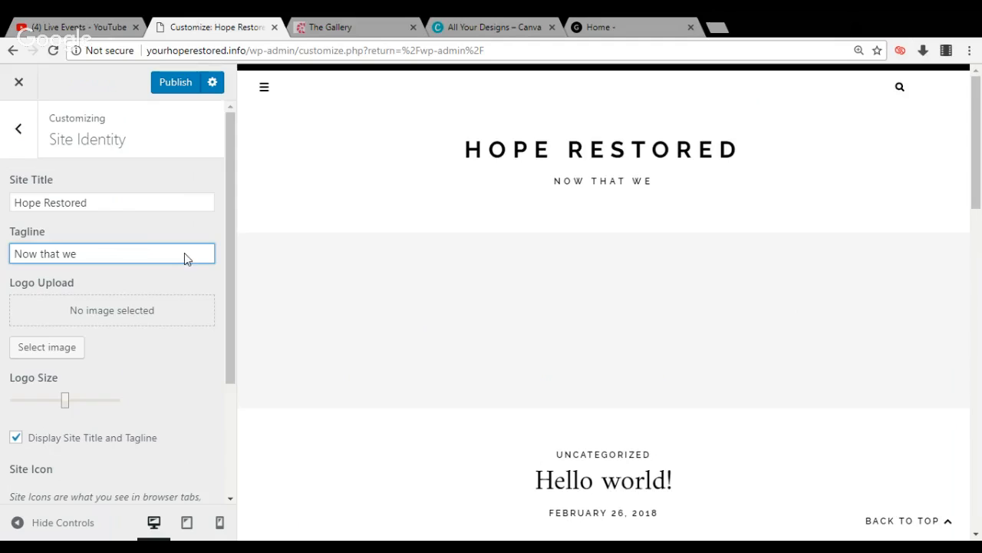
{"action": "type", "text": "'"}
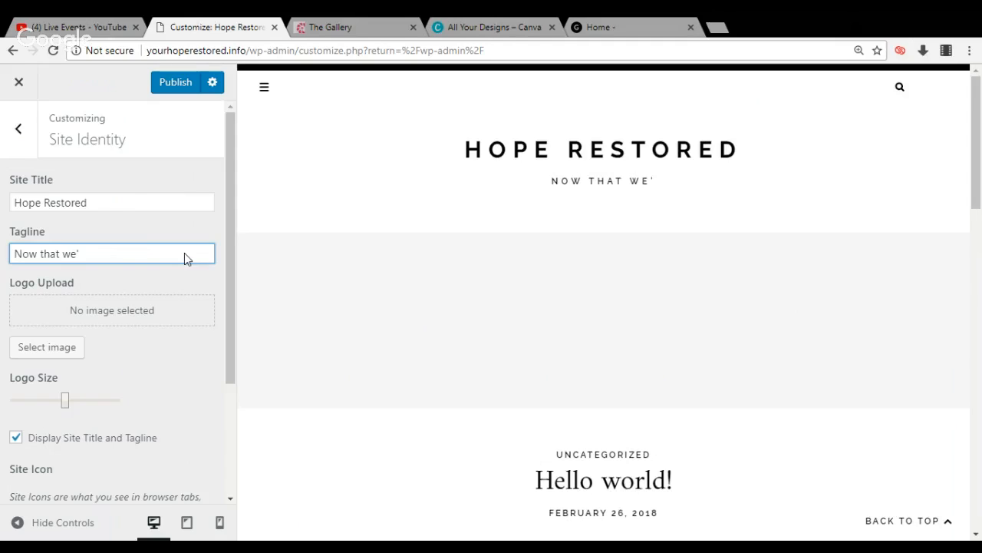
{"action": "type", "text": "ve he"}
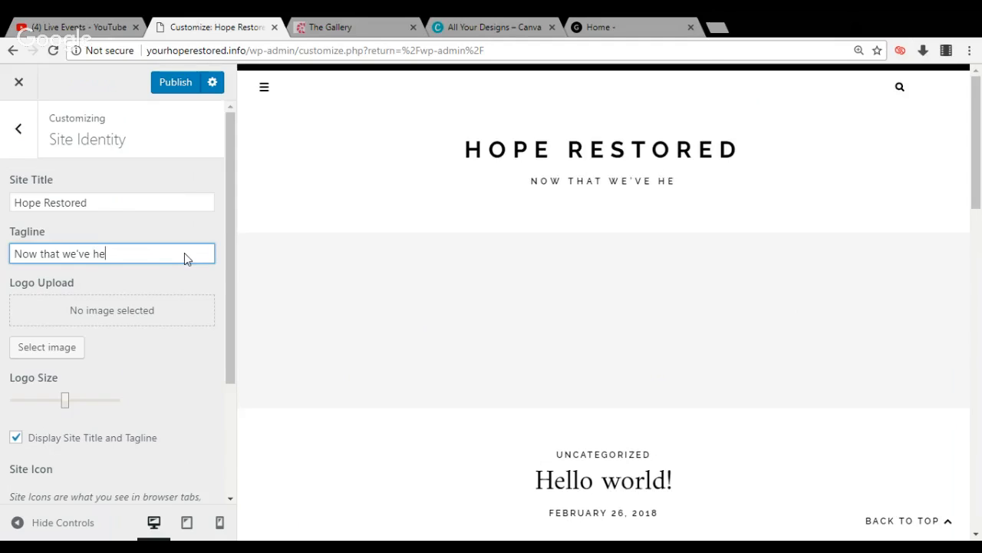
{"action": "type", "text": "aled "}
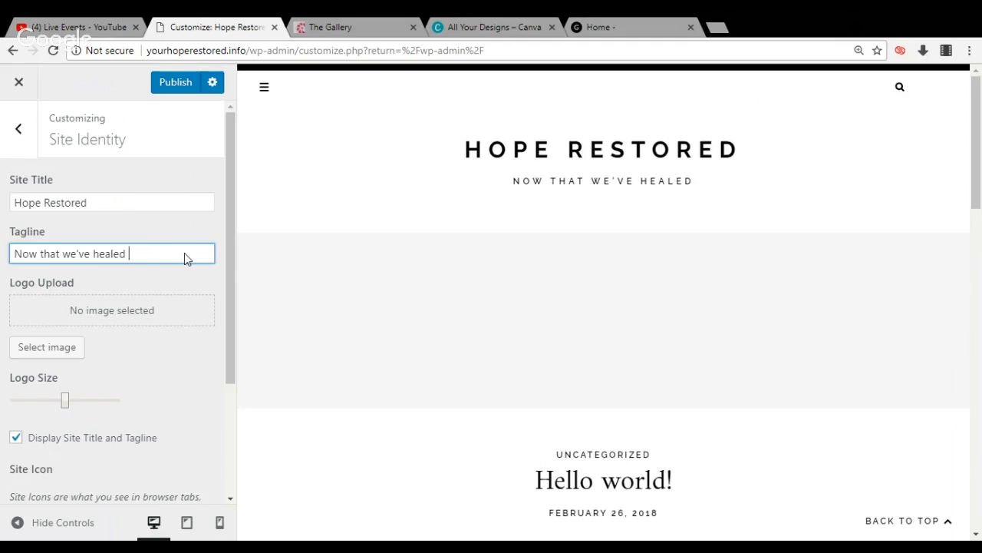
{"action": "type", "text": "it's ti"}
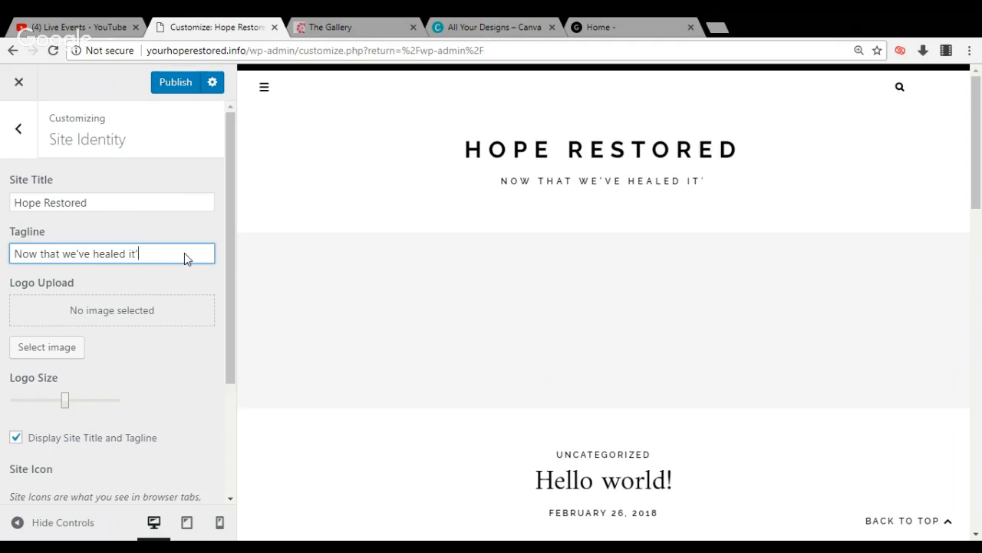
{"action": "type", "text": "m"}
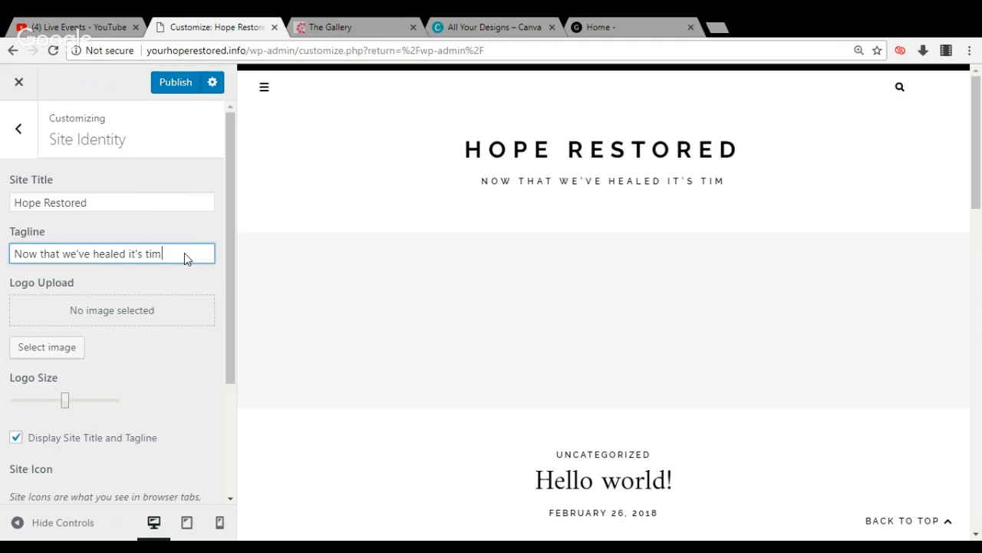
{"action": "type", "text": "e to be"}
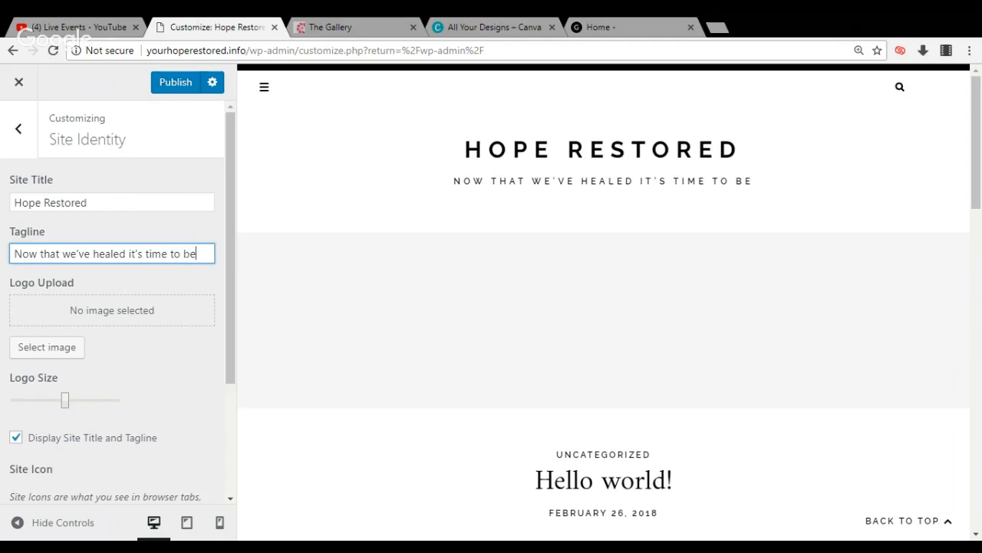
{"action": "type", "text": " res"}
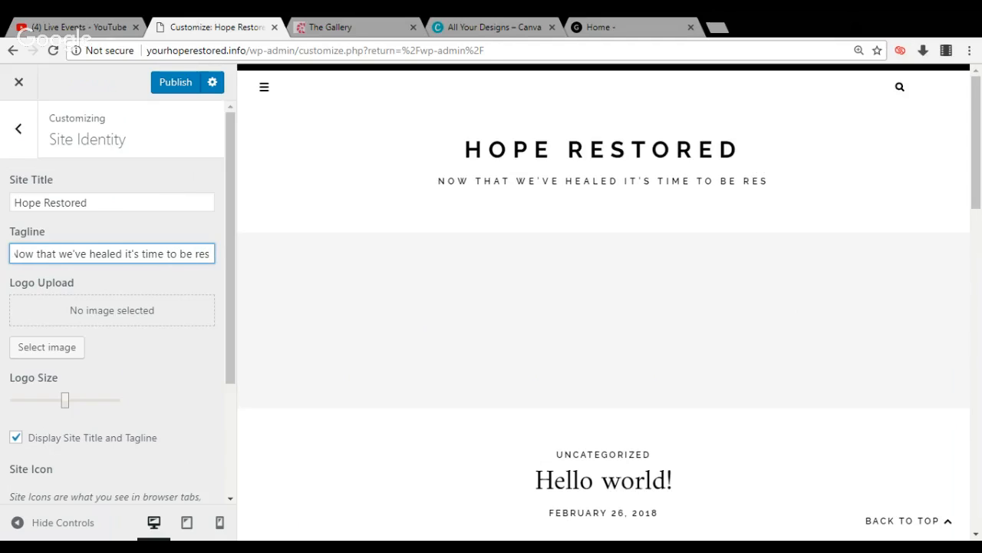
{"action": "type", "text": "tored"}
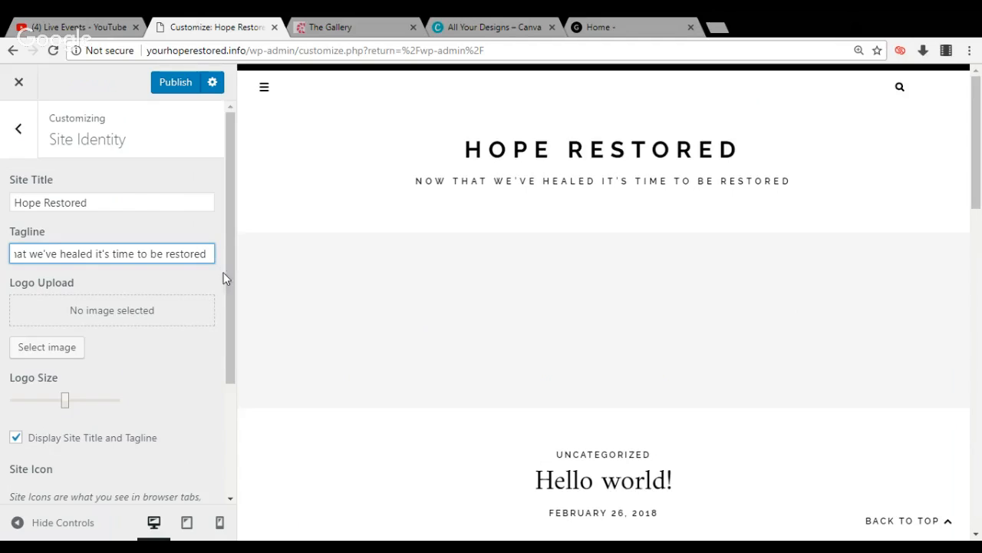
{"action": "left_click_drag", "start_coordinate": [226, 271], "coordinate": [219, 416]}
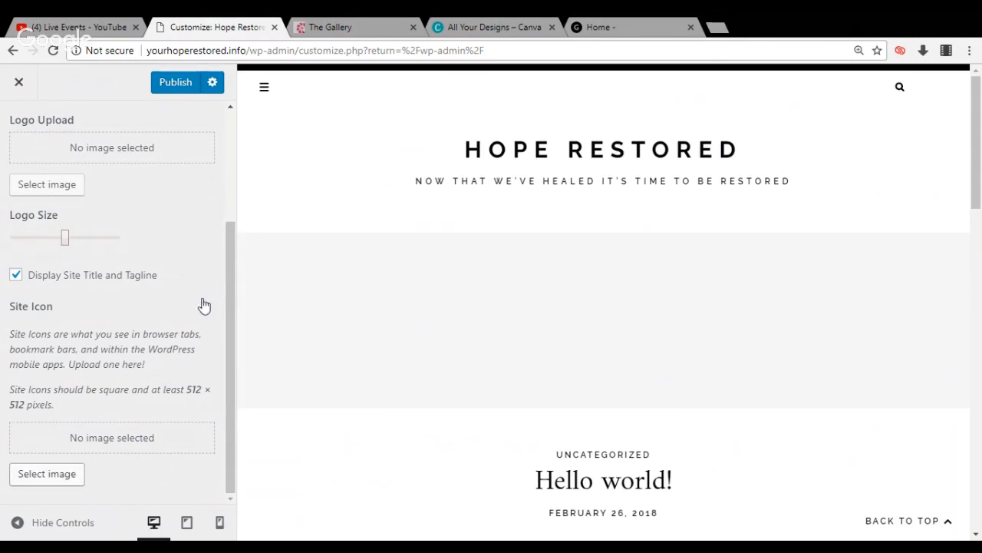
{"action": "left_click_drag", "start_coordinate": [229, 296], "coordinate": [238, 145]}
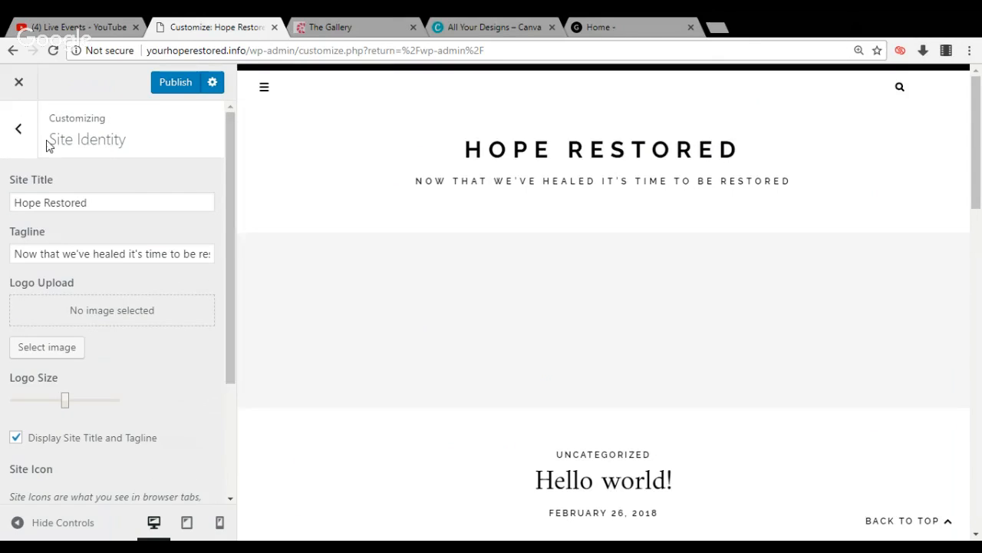
Leave Site Identity and examine the Single Pages layout style options in Layout Settings
{"action": "left_click", "coordinate": [23, 139]}
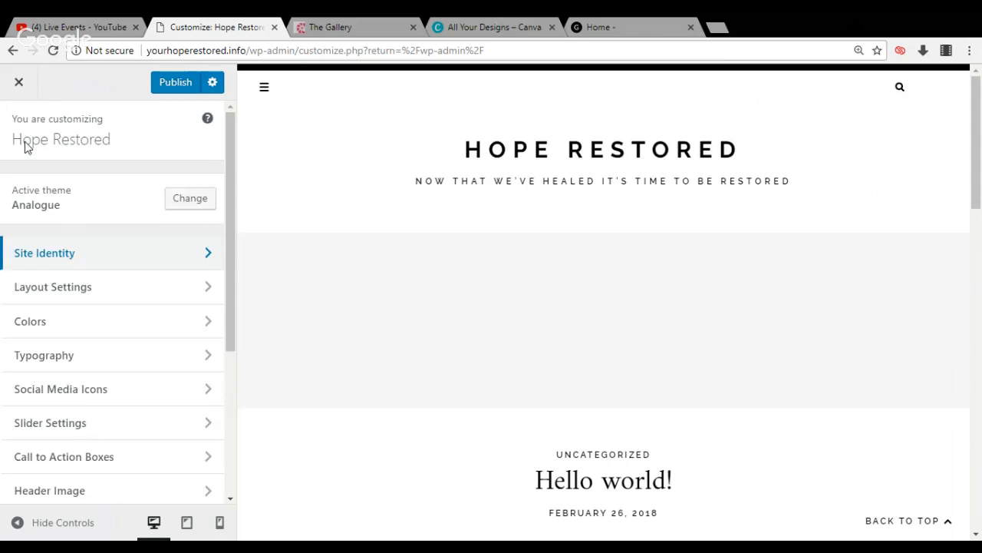
{"action": "left_click", "coordinate": [34, 297]}
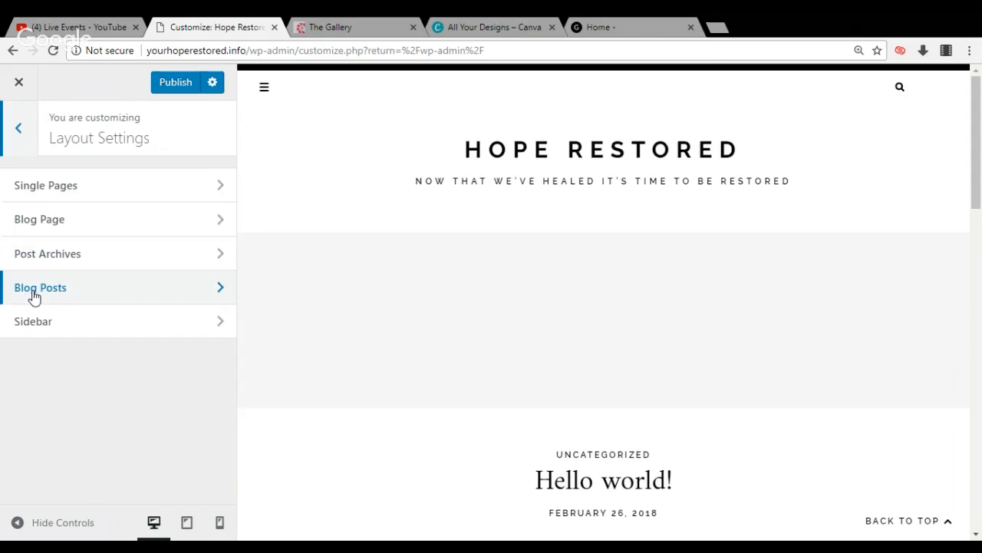
{"action": "left_click", "coordinate": [102, 194]}
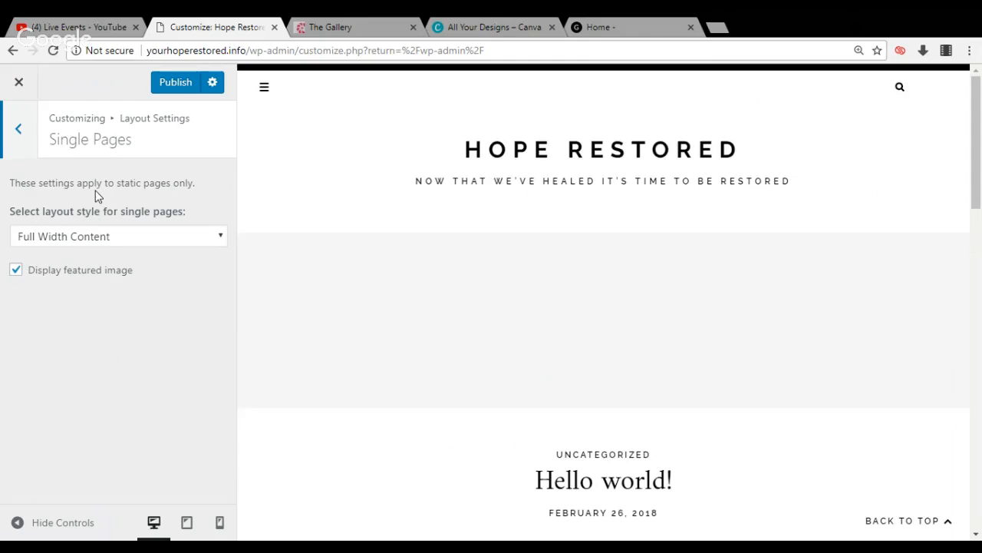
{"action": "left_click", "coordinate": [101, 237]}
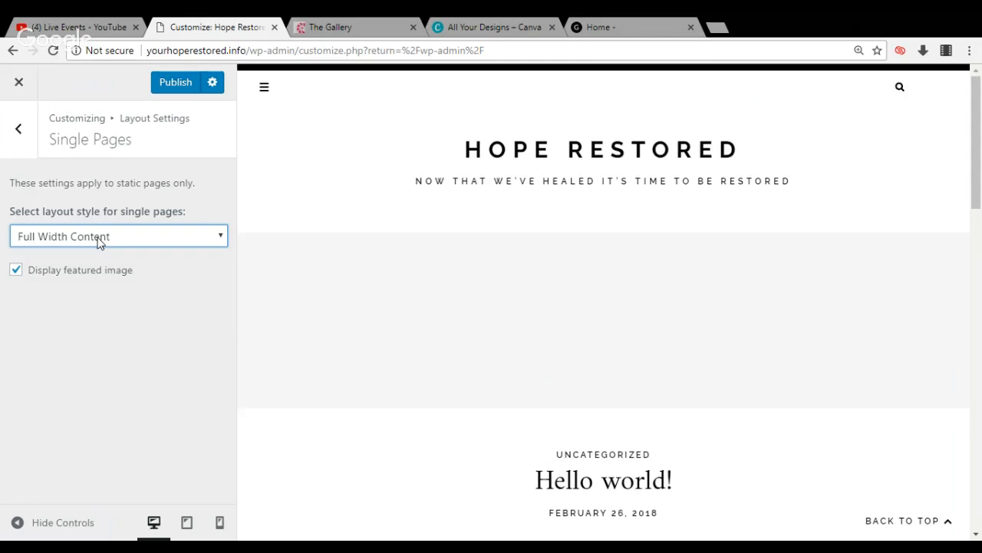
{"action": "left_click", "coordinate": [25, 150]}
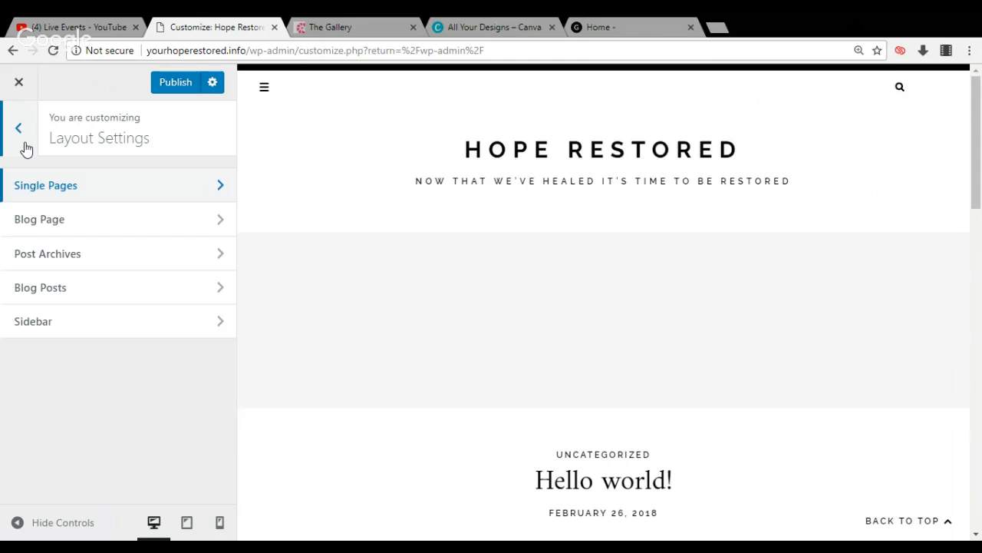
Enable displaying the featured image in the Blog Posts layout settings, and return to the Layout Settings list
{"action": "left_click", "coordinate": [50, 300]}
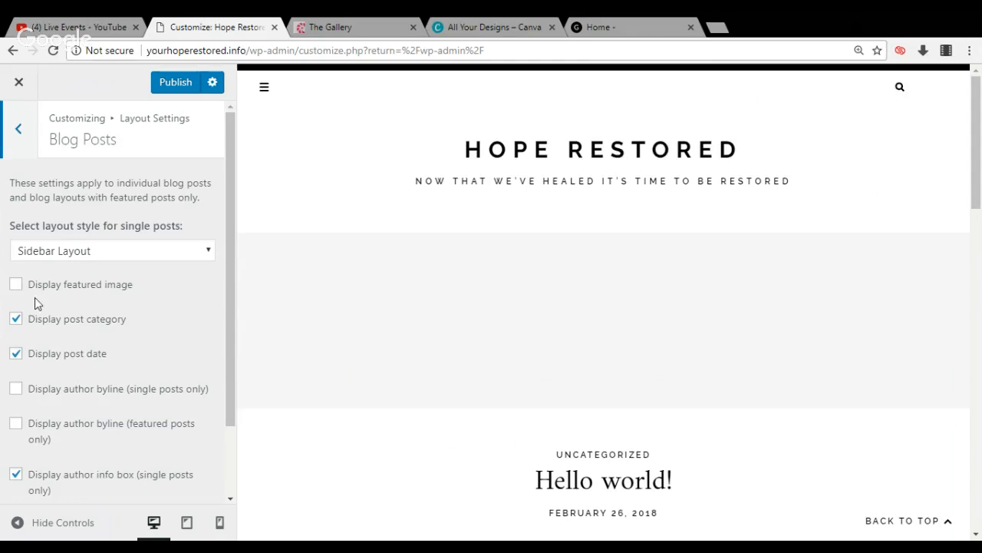
{"action": "left_click", "coordinate": [15, 286]}
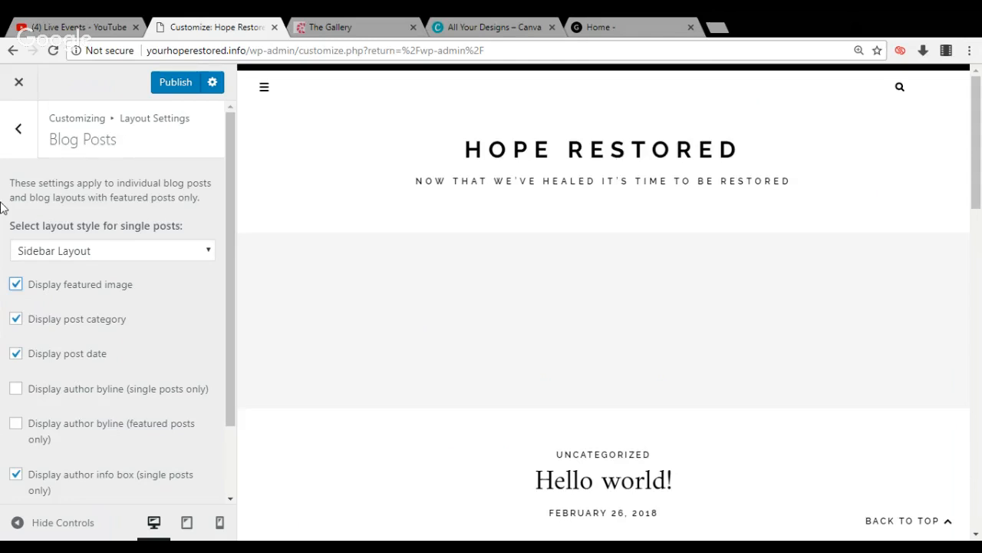
{"action": "left_click", "coordinate": [20, 132]}
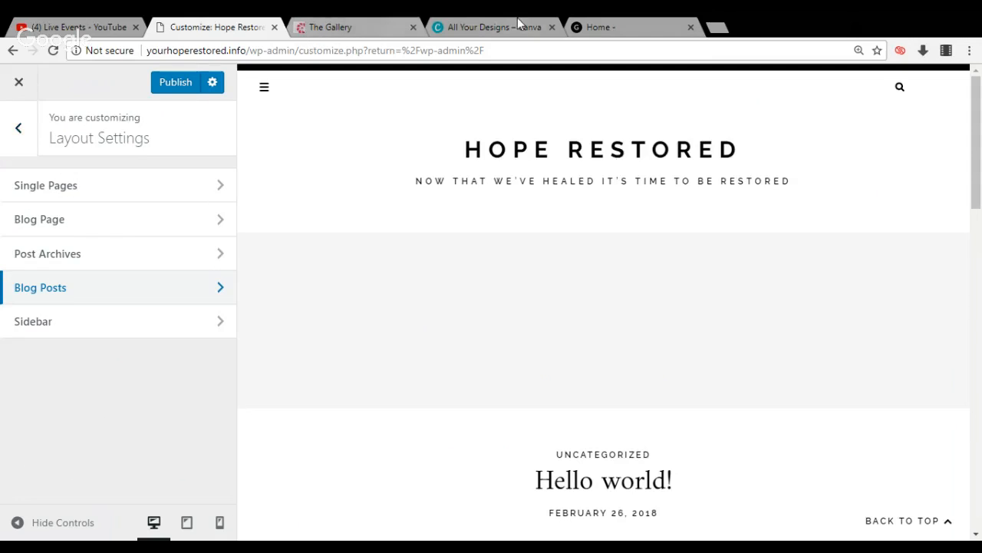
Switch to the healingmelanins.com site, open its Blog page, dismiss the newsletter popup and look through the post layout
{"action": "left_click", "coordinate": [583, 25]}
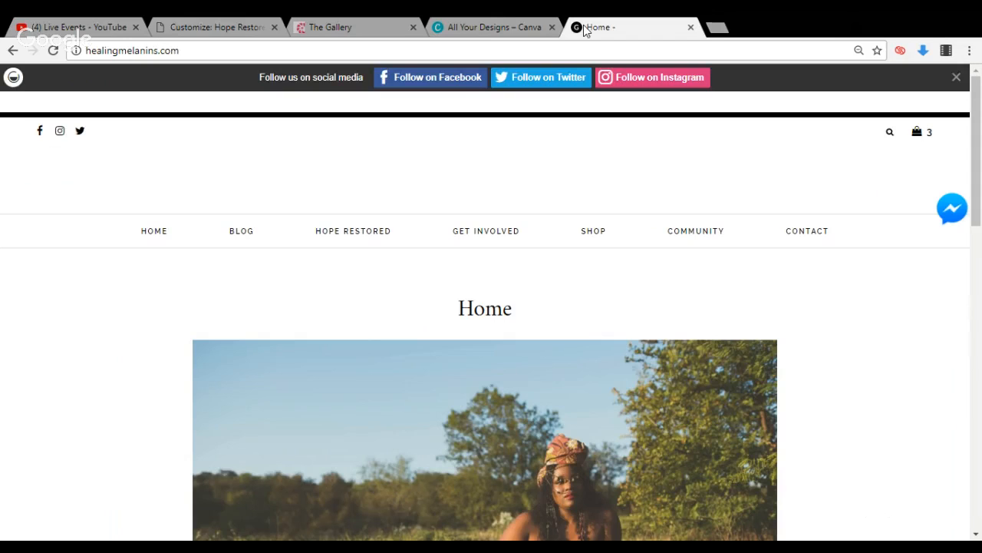
{"action": "left_click", "coordinate": [245, 238]}
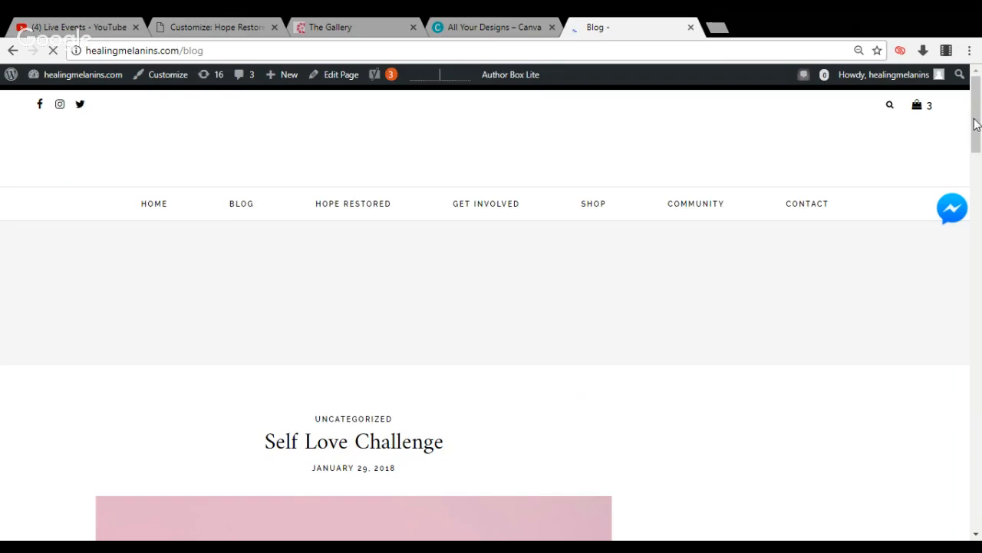
{"action": "left_click_drag", "start_coordinate": [974, 118], "coordinate": [974, 132]}
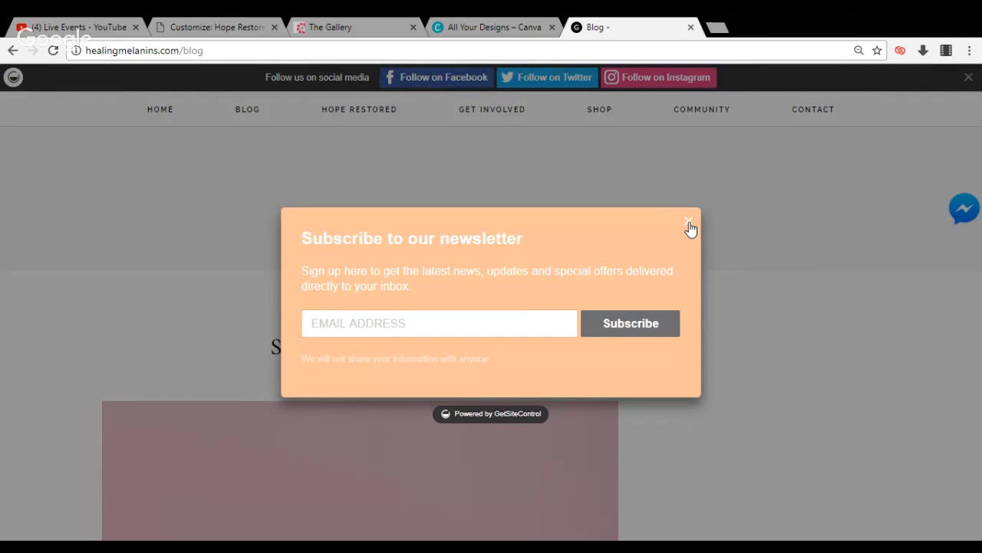
{"action": "left_click", "coordinate": [690, 223]}
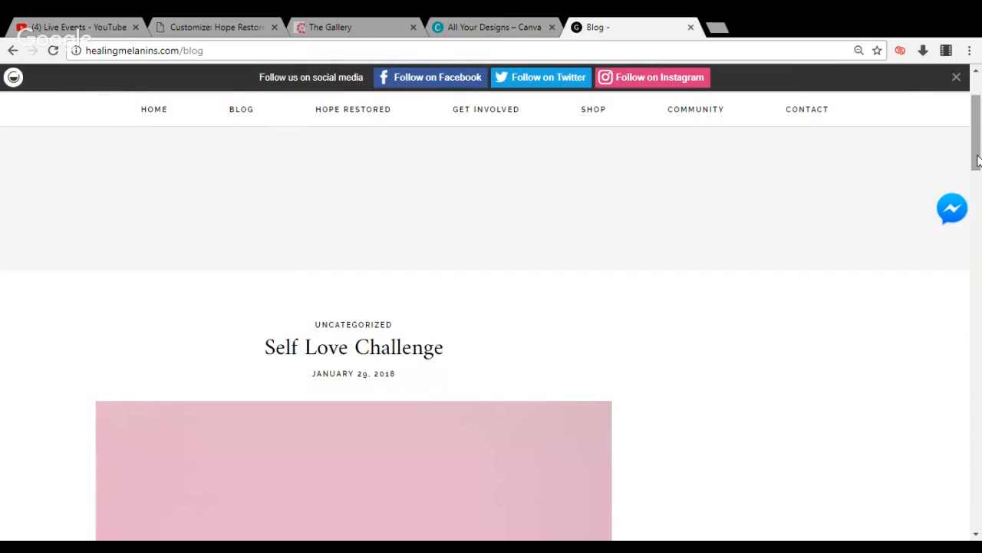
{"action": "left_click_drag", "start_coordinate": [977, 141], "coordinate": [979, 456]}
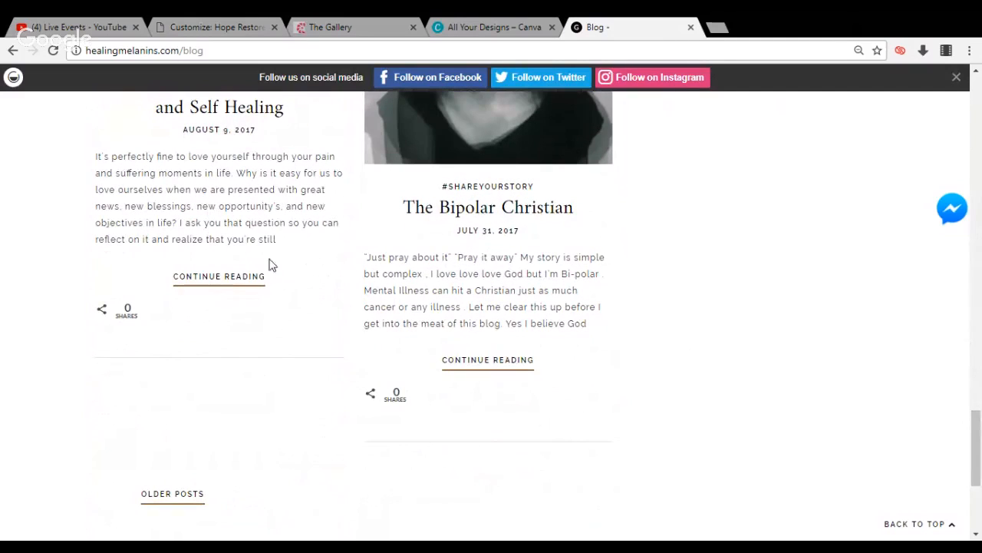
Return to the Hope Restored customizer, examine the Colors settings and open the Typography settings
{"action": "left_click", "coordinate": [214, 28]}
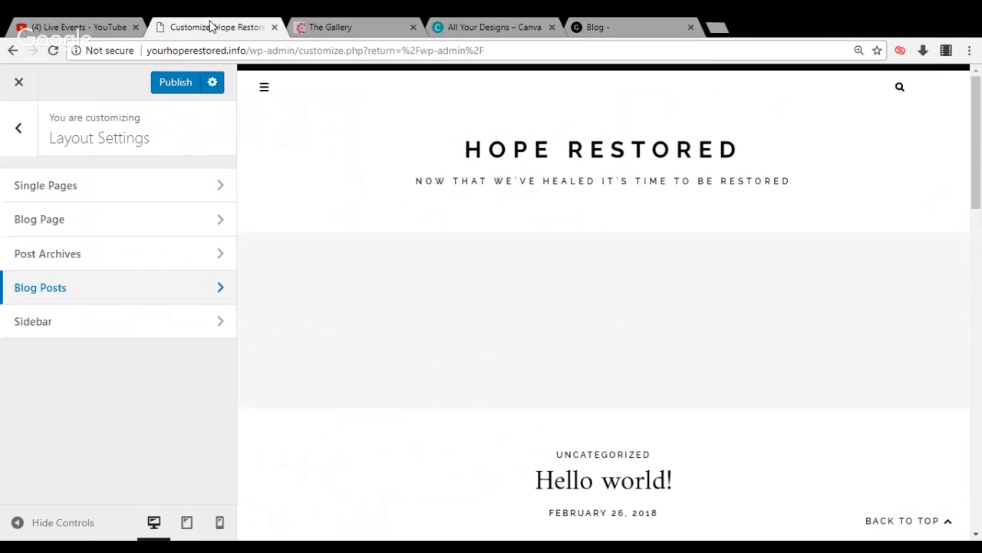
{"action": "left_click", "coordinate": [17, 129]}
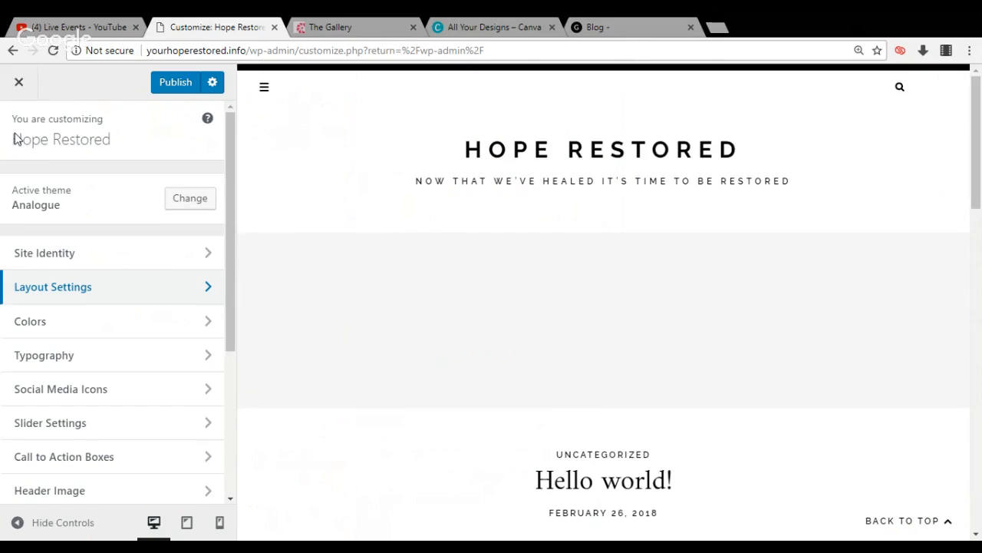
{"action": "left_click", "coordinate": [23, 327]}
{"action": "left_click", "coordinate": [23, 328]}
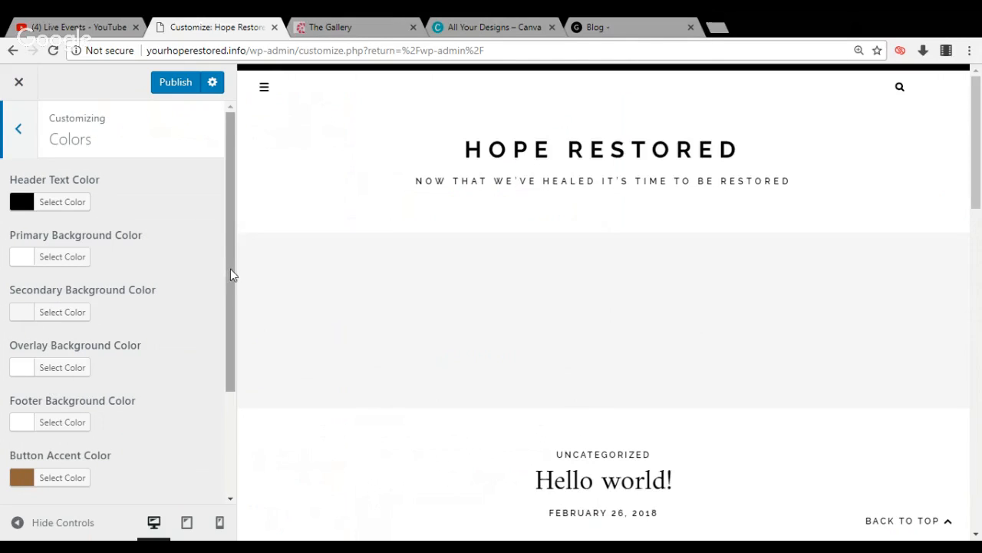
{"action": "mouse_move", "coordinate": [233, 274]}
{"action": "left_mouse_down"}
{"action": "mouse_move", "coordinate": [227, 417]}
{"action": "mouse_move", "coordinate": [235, 257]}
{"action": "left_mouse_up"}
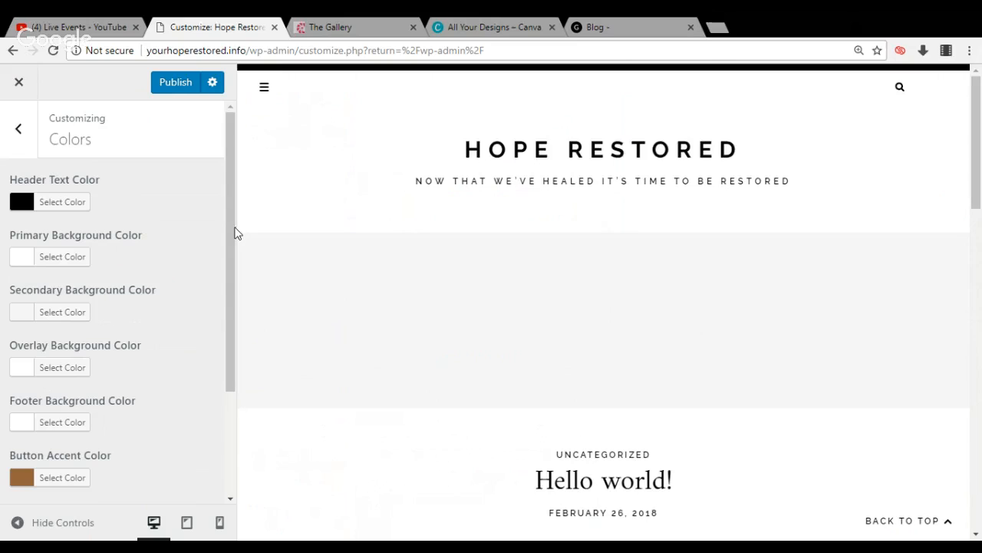
{"action": "left_click_drag", "start_coordinate": [231, 227], "coordinate": [216, 207]}
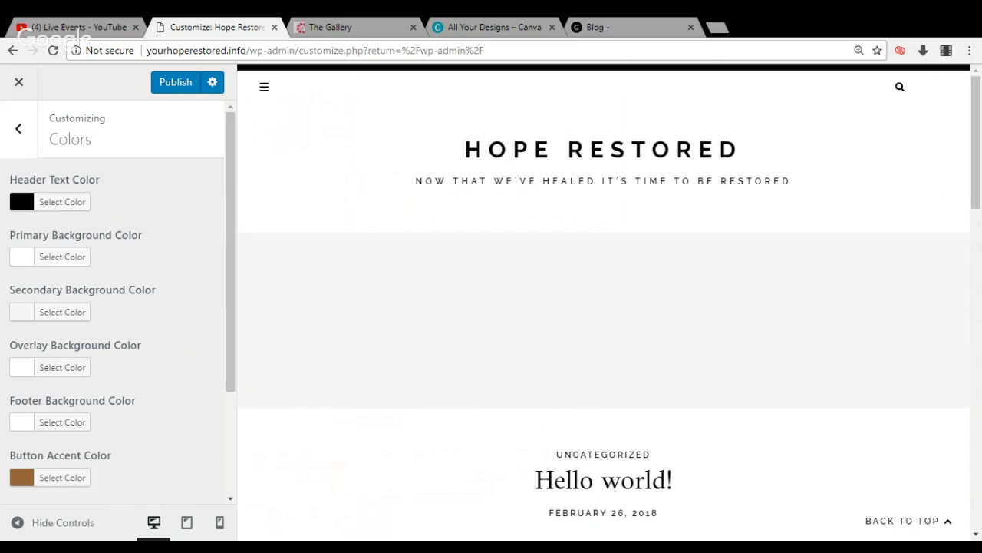
{"action": "left_click", "coordinate": [24, 142]}
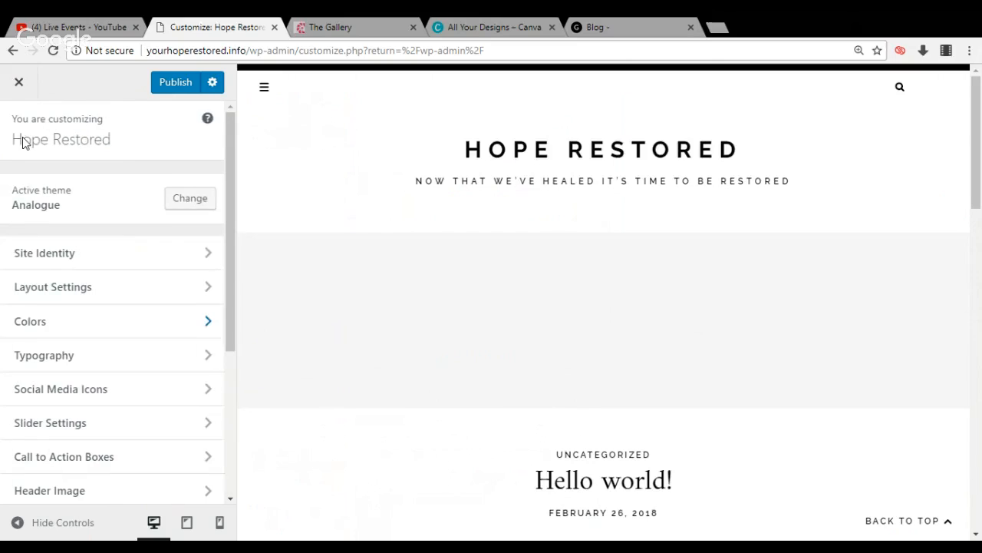
{"action": "left_click", "coordinate": [67, 364]}
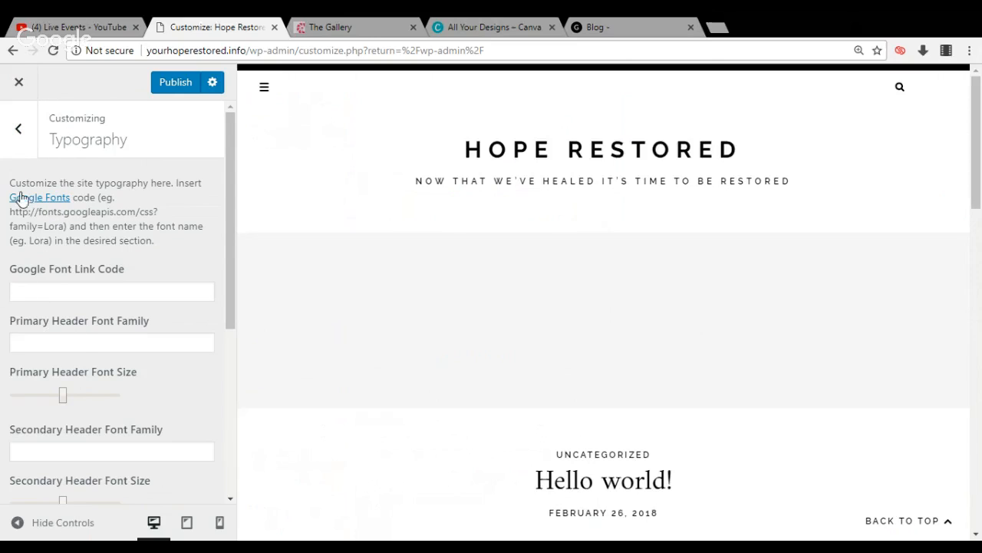
Leave Typography and set the Instagram link in the standard social media icon settings to instagram.com/yourhoperestored
{"action": "left_click", "coordinate": [18, 131]}
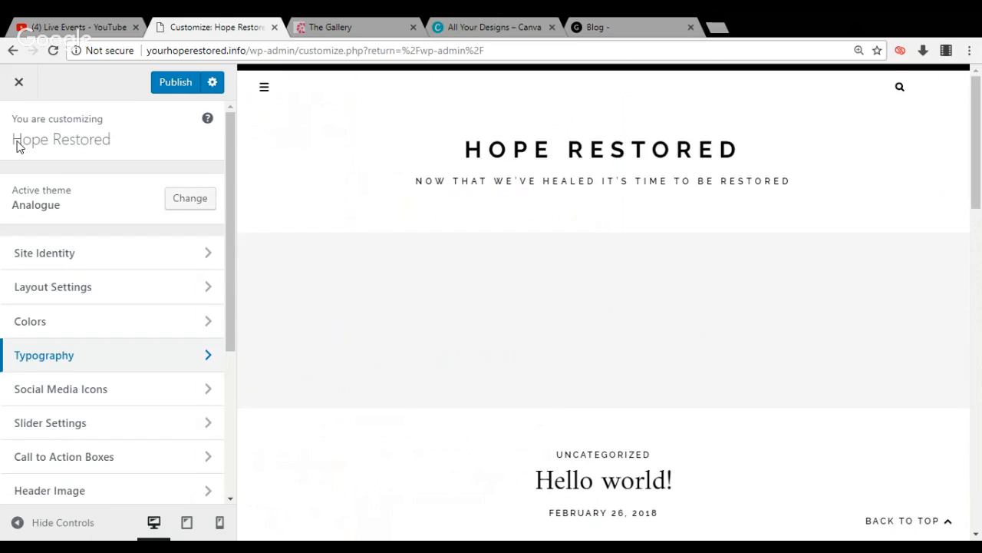
{"action": "left_click", "coordinate": [46, 394]}
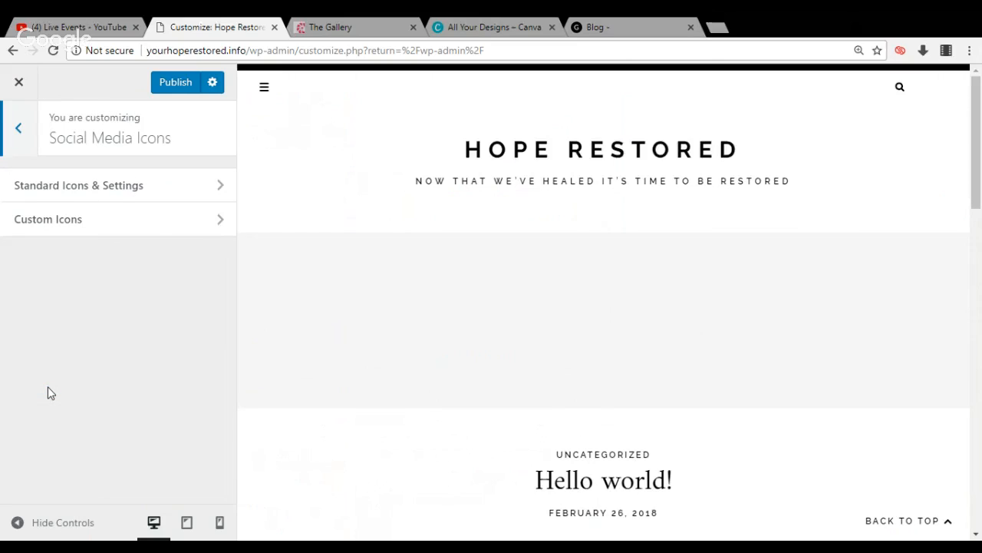
{"action": "left_click", "coordinate": [122, 190]}
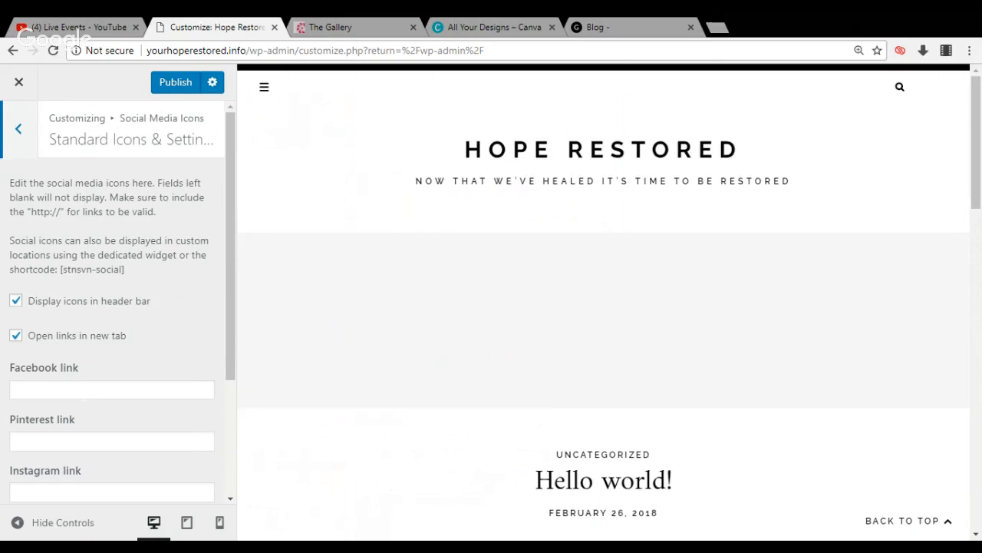
{"action": "left_click", "coordinate": [84, 393]}
{"action": "left_click", "coordinate": [79, 493]}
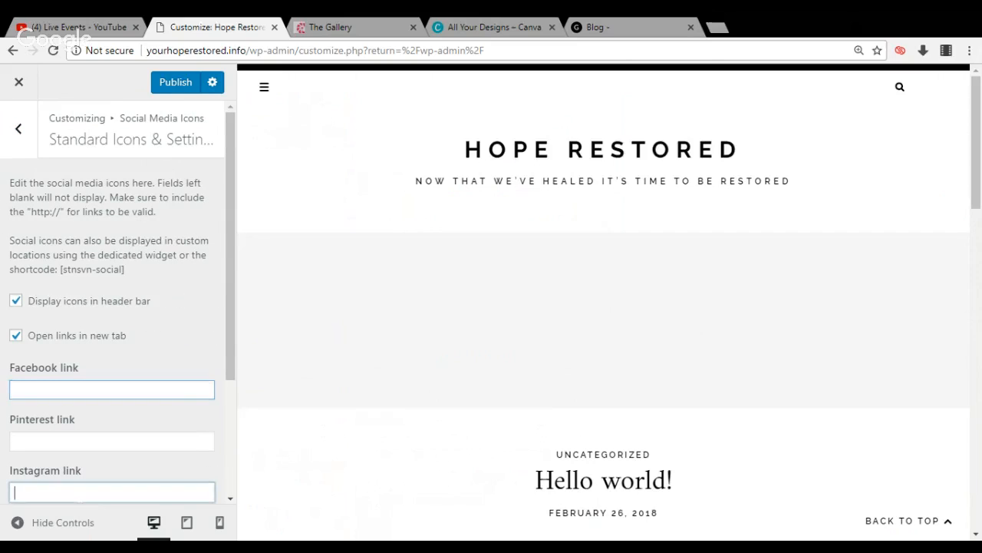
{"action": "type", "text": "i"}
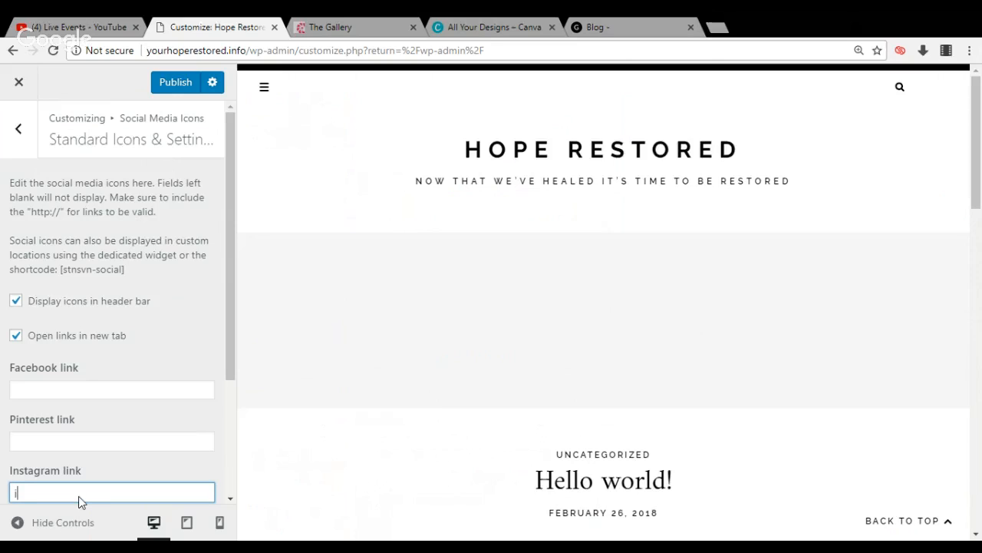
{"action": "type", "text": "ns"}
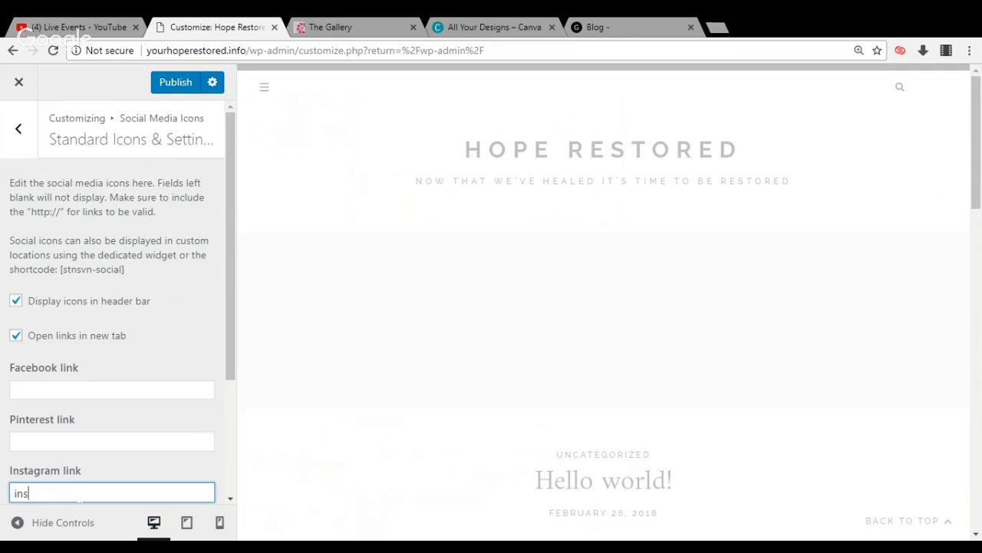
{"action": "type", "text": "tagram."}
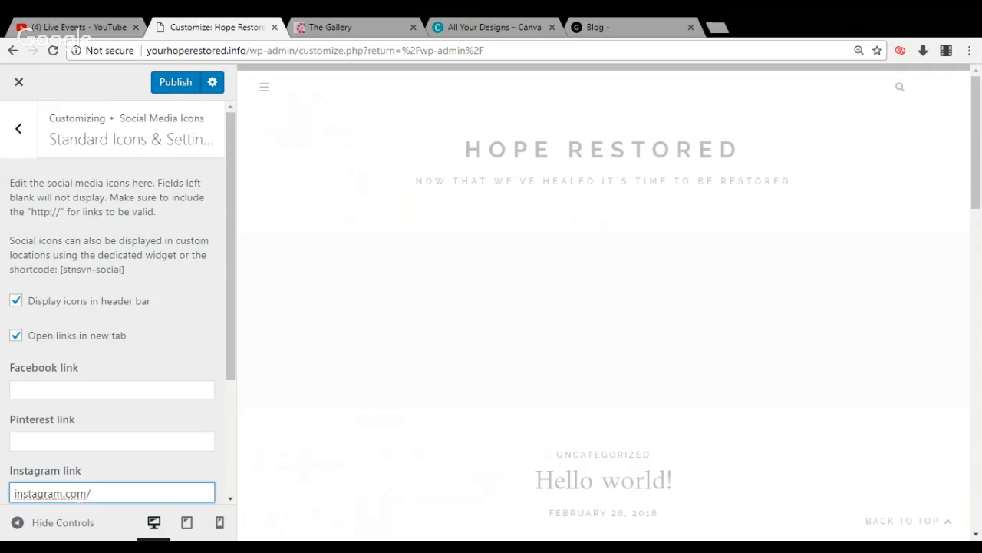
{"action": "type", "text": "com/"}
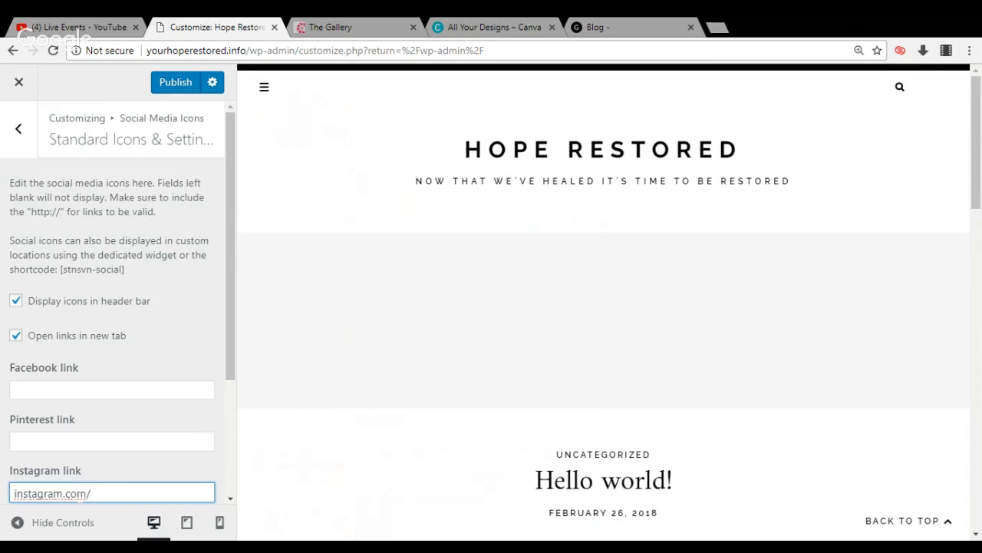
{"action": "type", "text": "you"}
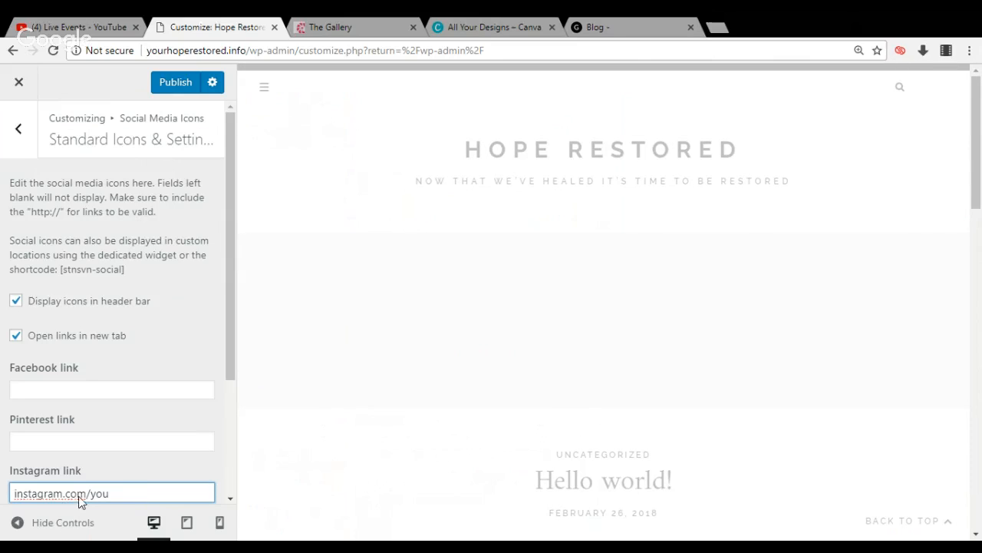
{"action": "type", "text": "rhoperestored"}
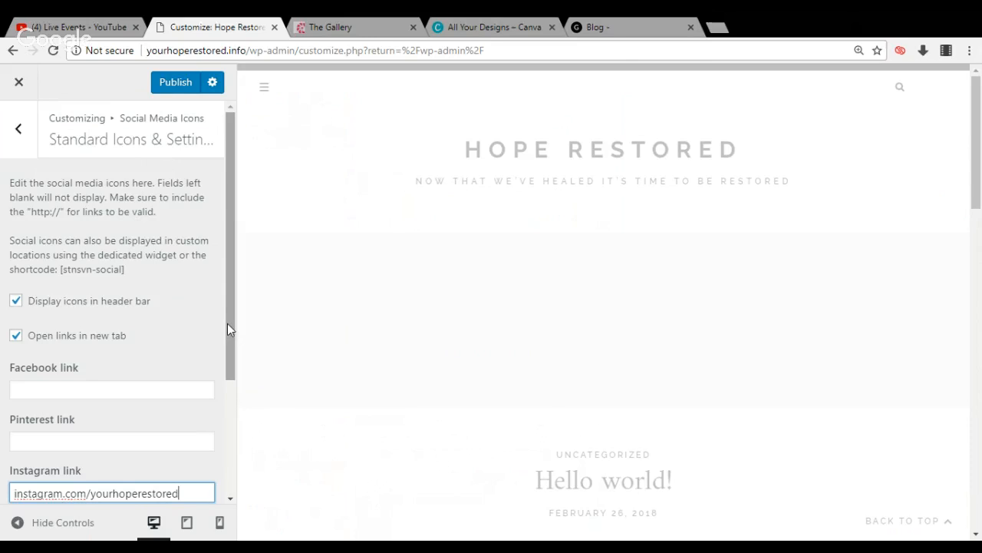
Set the Twitter link in the standard social media icon settings to twitter.com/yourhoperestore
{"action": "left_click_drag", "start_coordinate": [227, 325], "coordinate": [227, 405]}
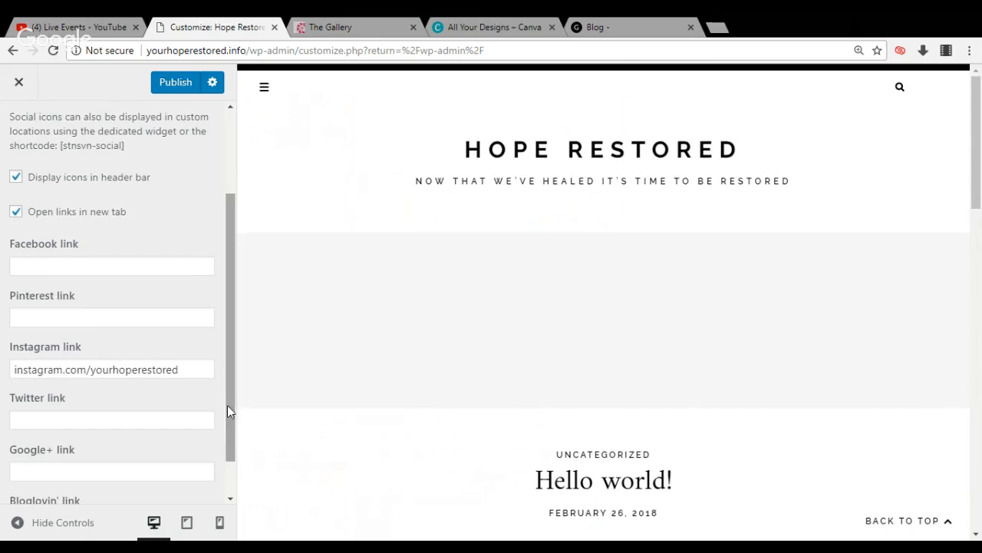
{"action": "left_click", "coordinate": [123, 422]}
{"action": "type", "text": "t"}
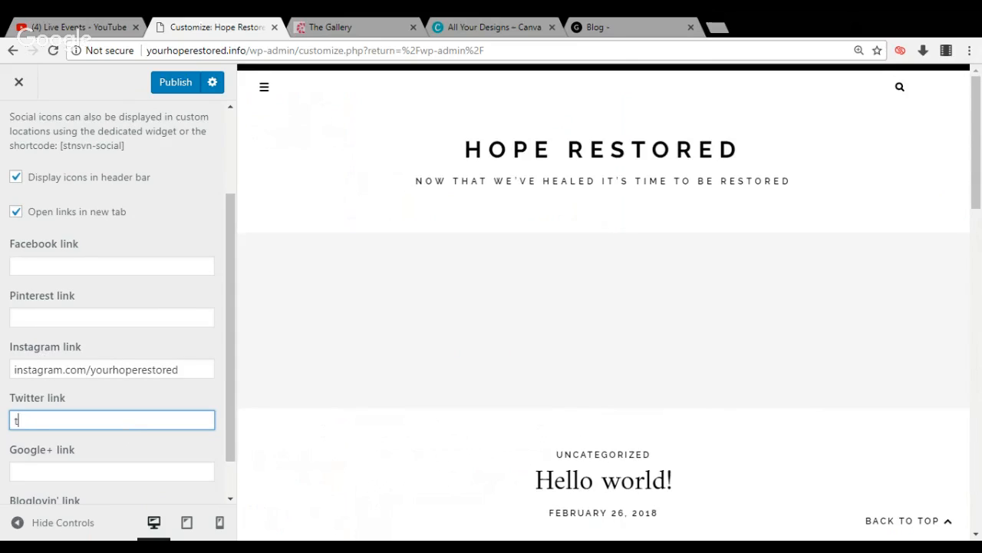
{"action": "type", "text": "witeer"}
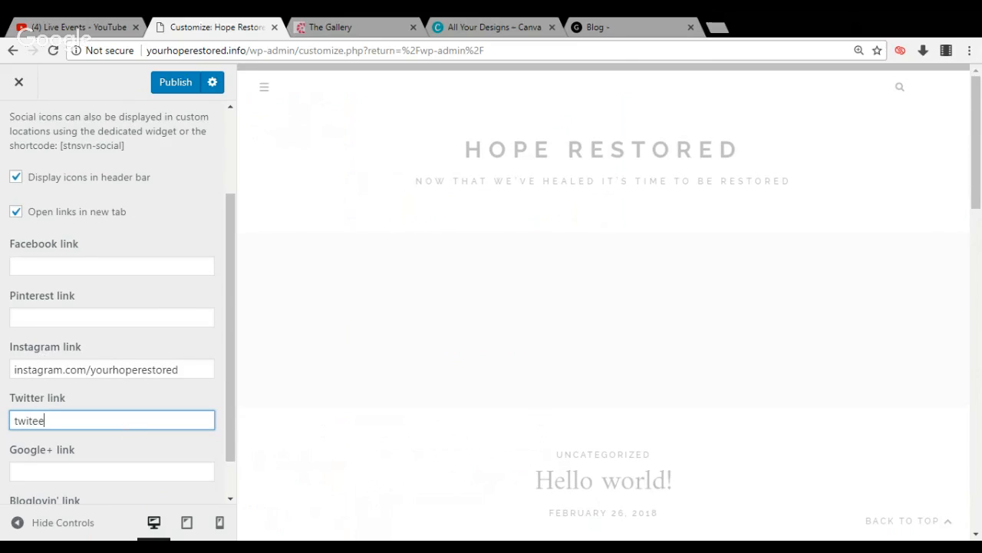
{"action": "key", "text": "BackSpace"}
{"action": "key", "text": "BackSpace"}
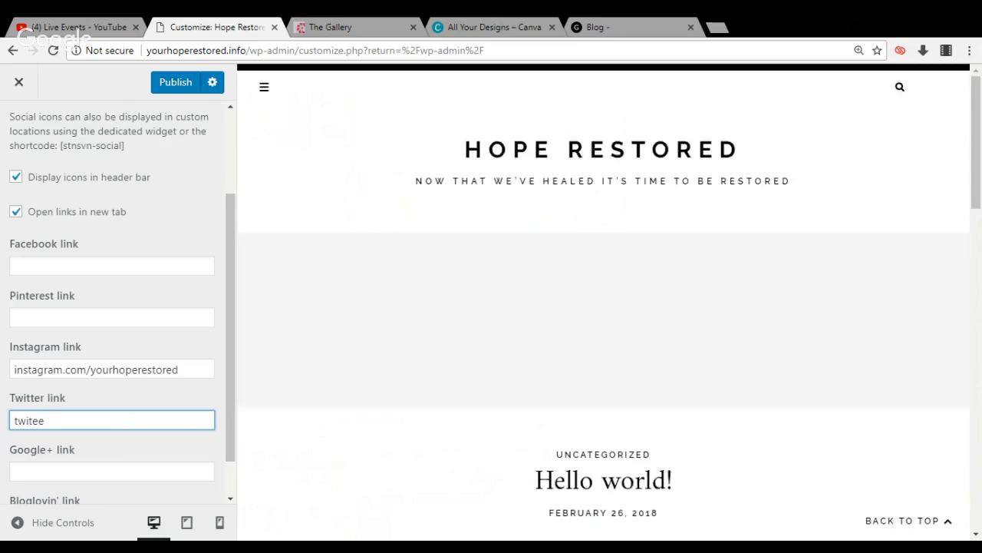
{"action": "key", "text": "BackSpace"}
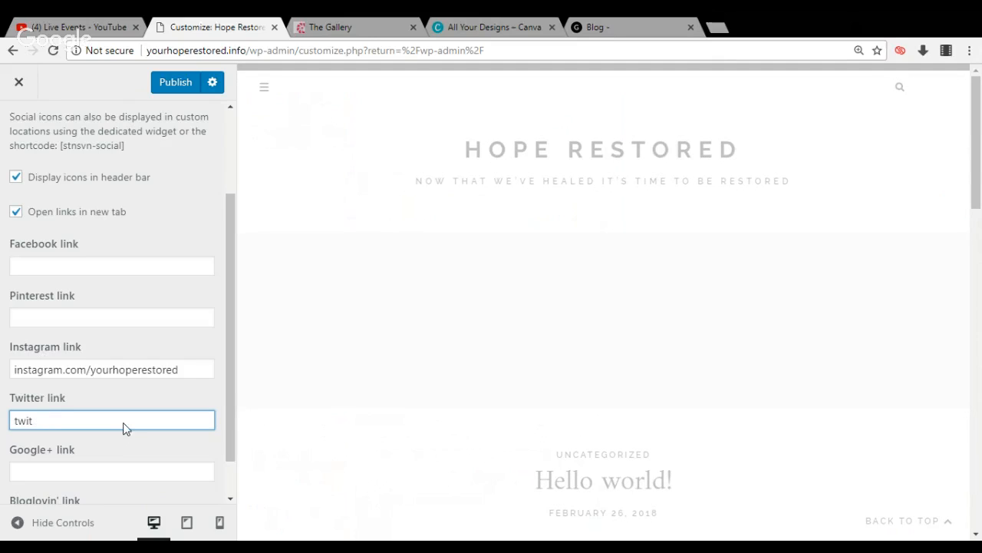
{"action": "type", "text": "ter"}
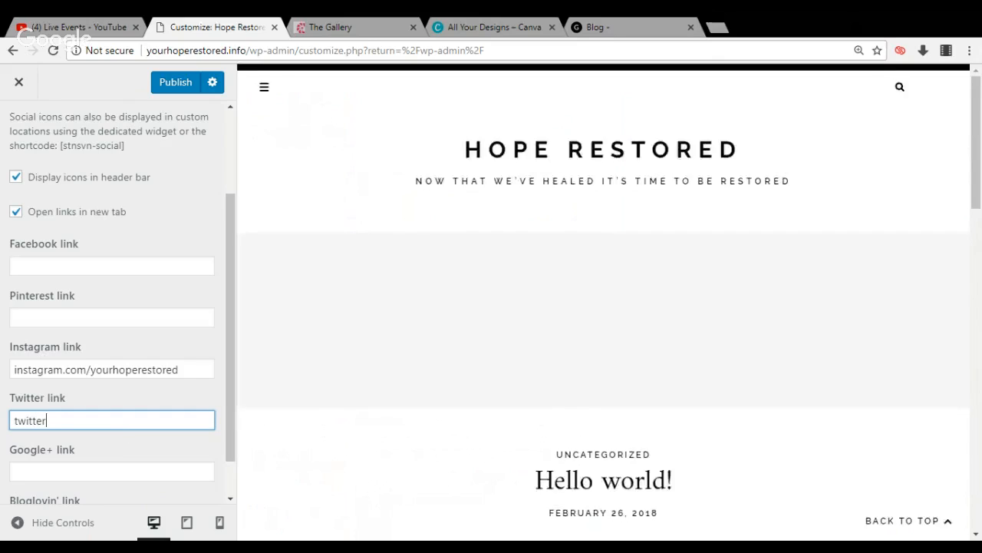
{"action": "type", "text": ".com"}
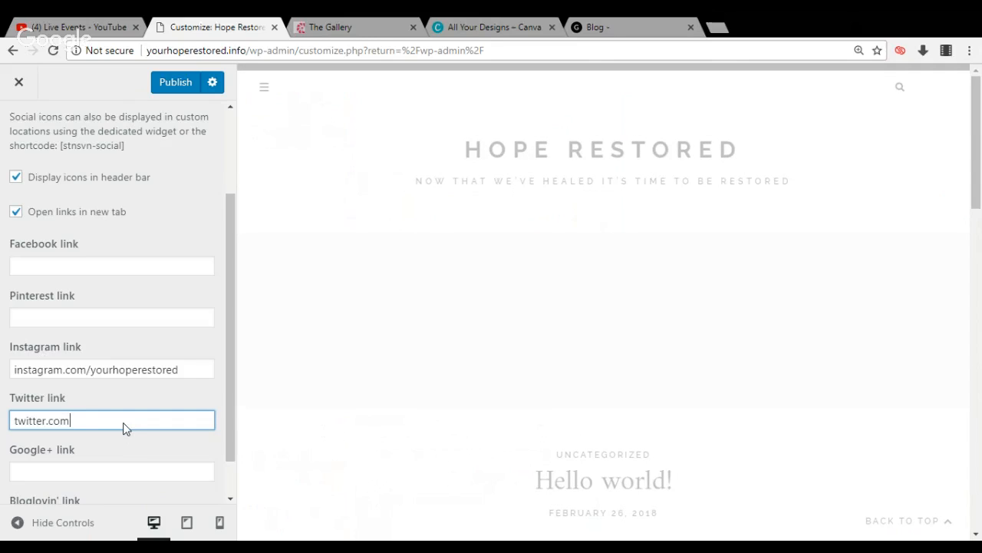
{"action": "type", "text": "/"}
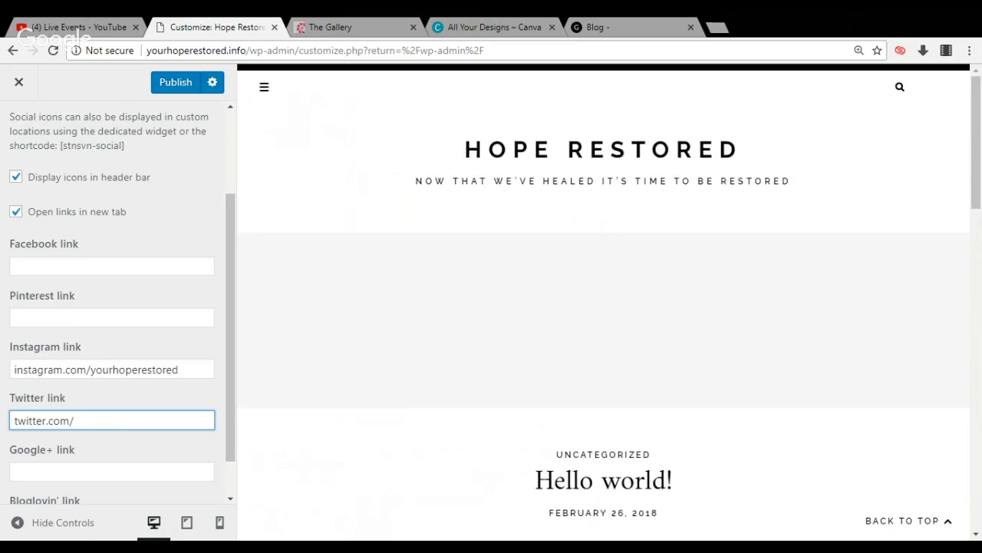
{"action": "type", "text": "yourh"}
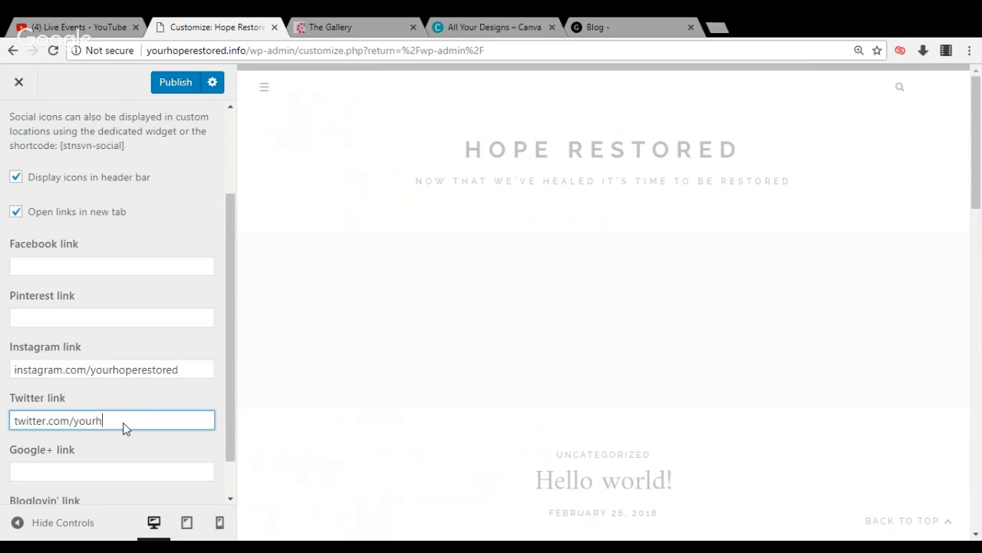
{"action": "type", "text": "operestore"}
{"action": "left_click_drag", "start_coordinate": [233, 429], "coordinate": [231, 441]}
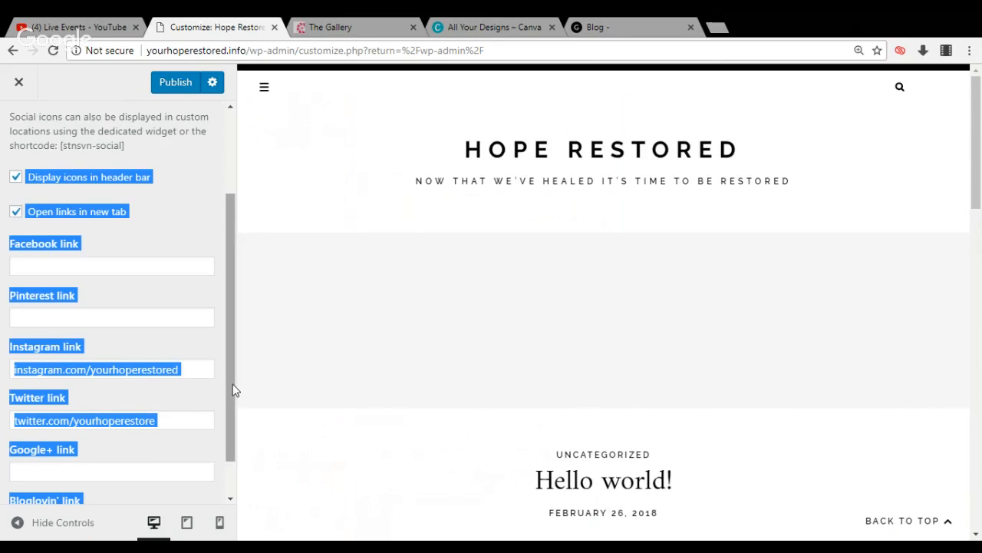
{"action": "left_click_drag", "start_coordinate": [233, 384], "coordinate": [228, 272]}
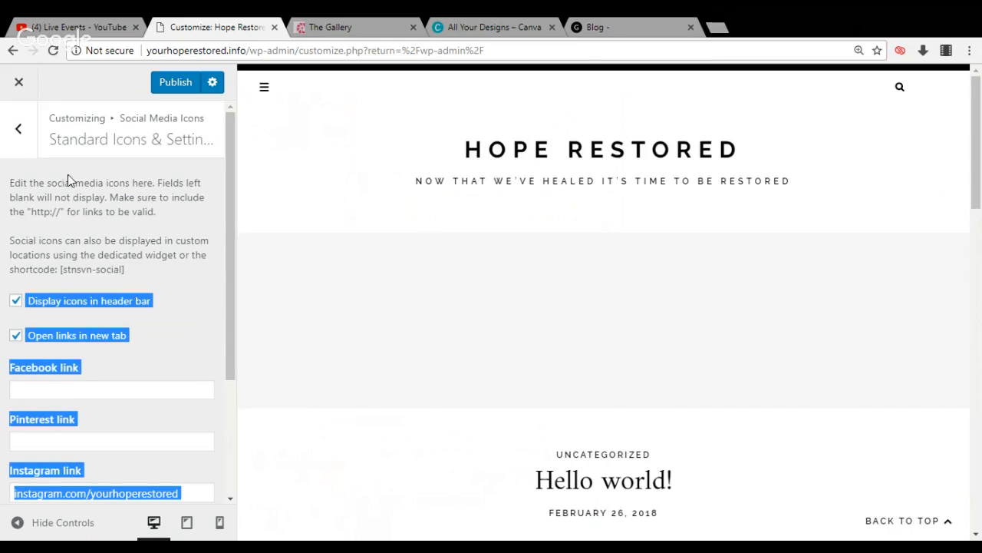
Examine the Custom Icons settings for social media, and return to the main customizer list
{"action": "left_click", "coordinate": [18, 130]}
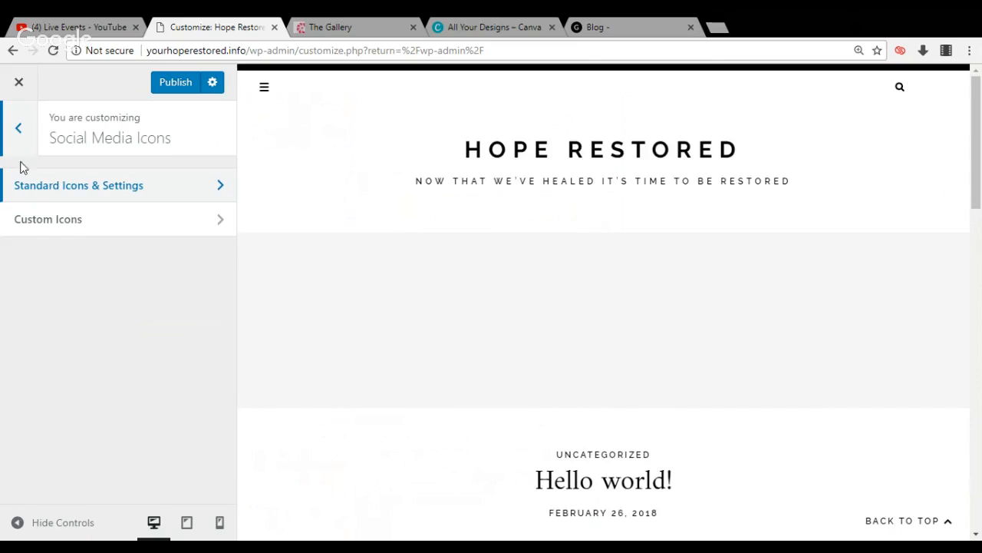
{"action": "double_click", "coordinate": [34, 222]}
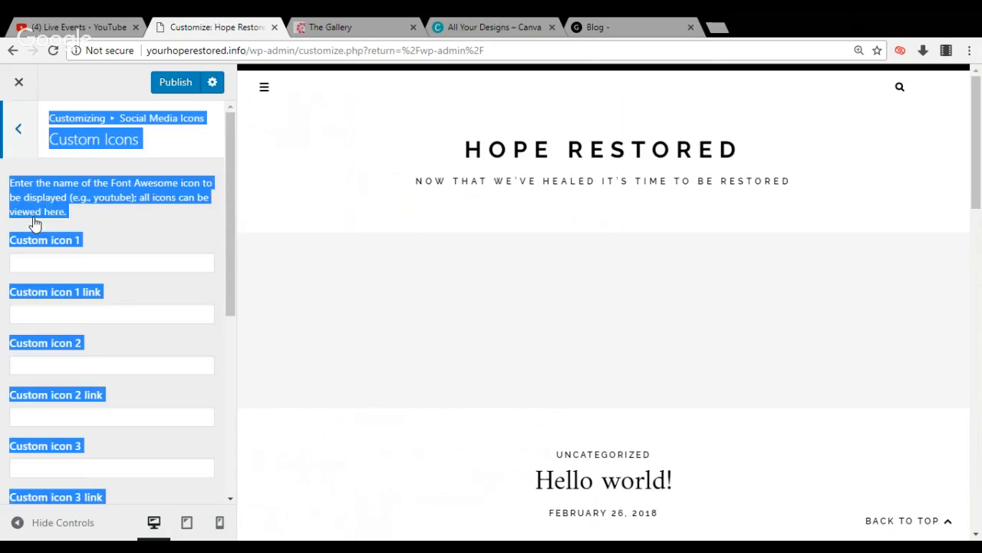
{"action": "left_click", "coordinate": [96, 232]}
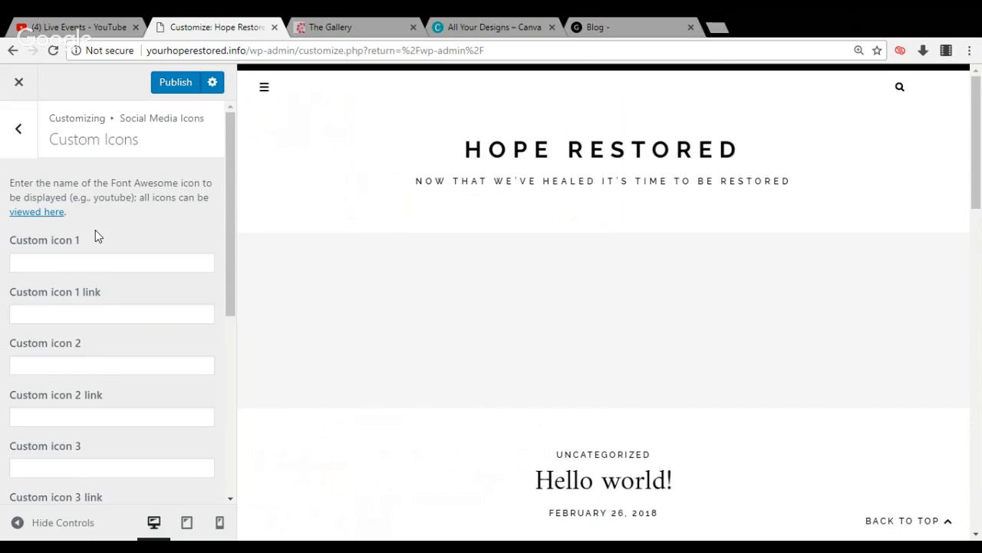
{"action": "left_click", "coordinate": [19, 132]}
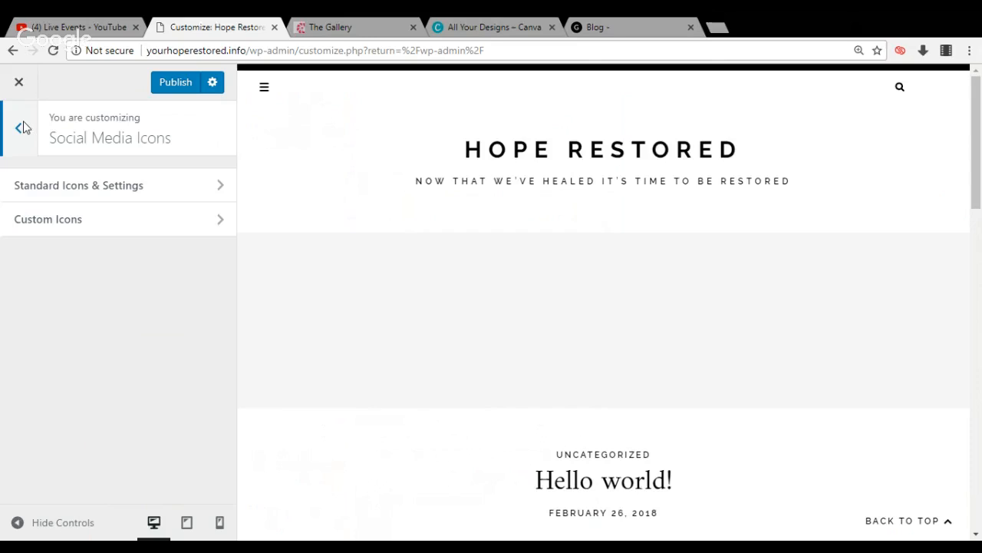
{"action": "left_click", "coordinate": [21, 128]}
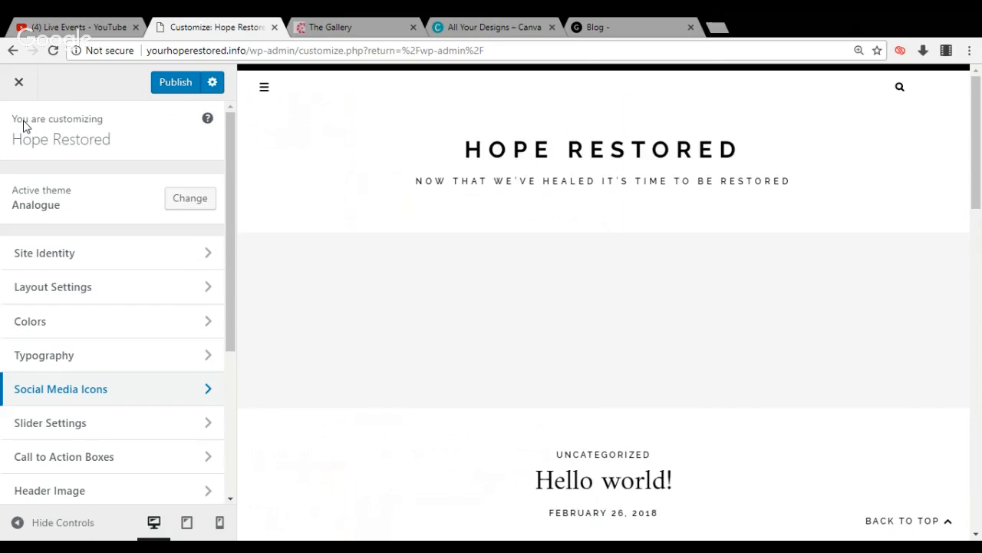
Examine the Slider Settings, and open the Call to Action Boxes settings
{"action": "left_click", "coordinate": [42, 426]}
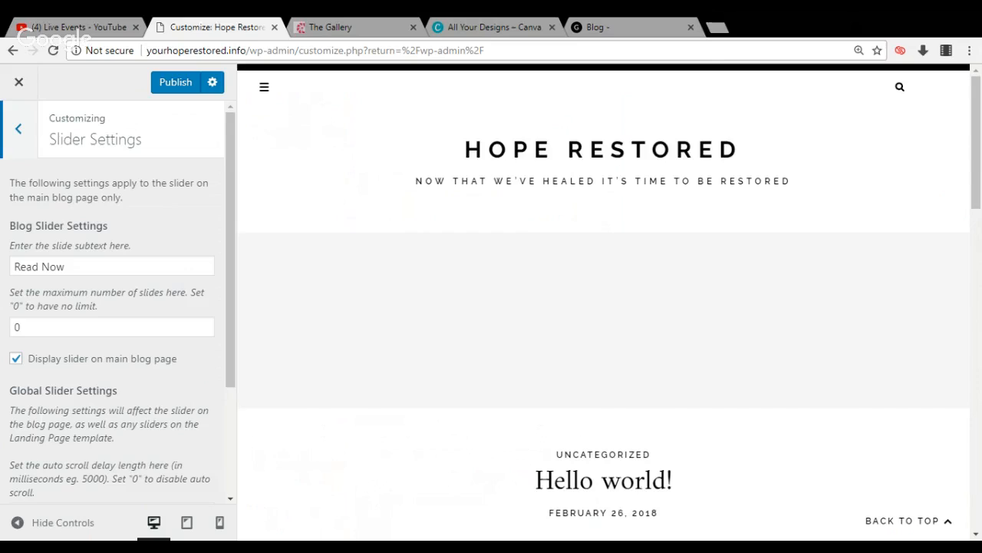
{"action": "left_click", "coordinate": [20, 130]}
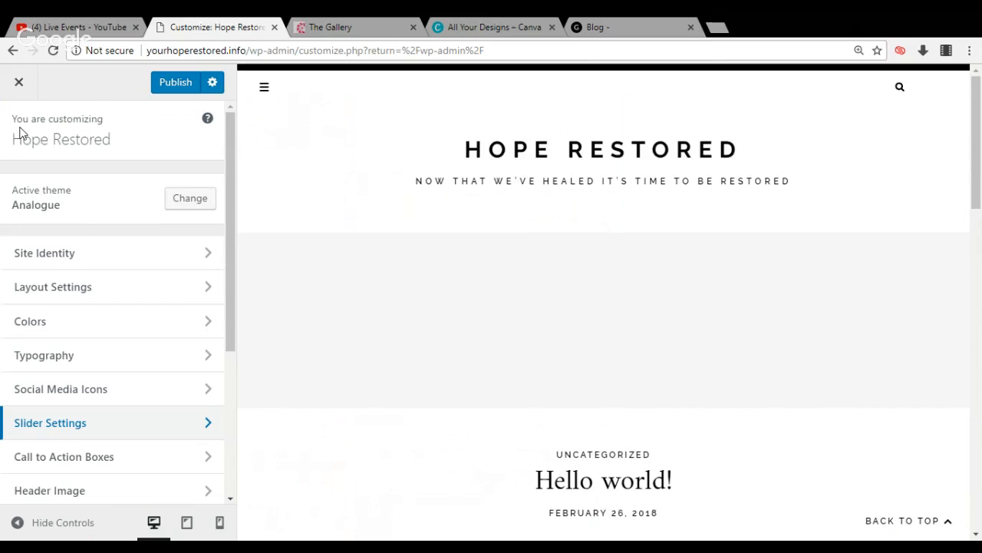
{"action": "left_click", "coordinate": [88, 467]}
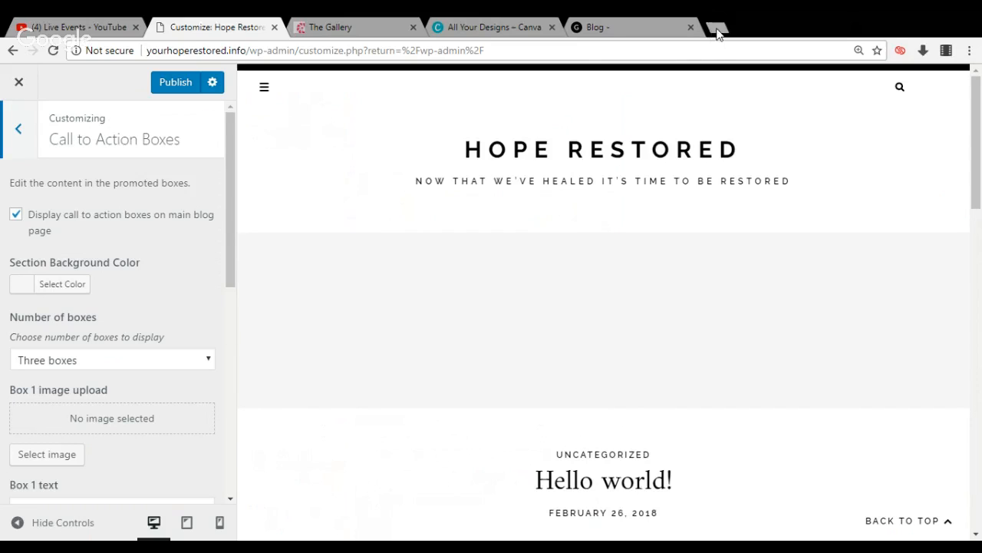
Open journeywithshay.com in a new browser tab and look through the home page's slider and call to action boxes
{"action": "left_click", "coordinate": [715, 28]}
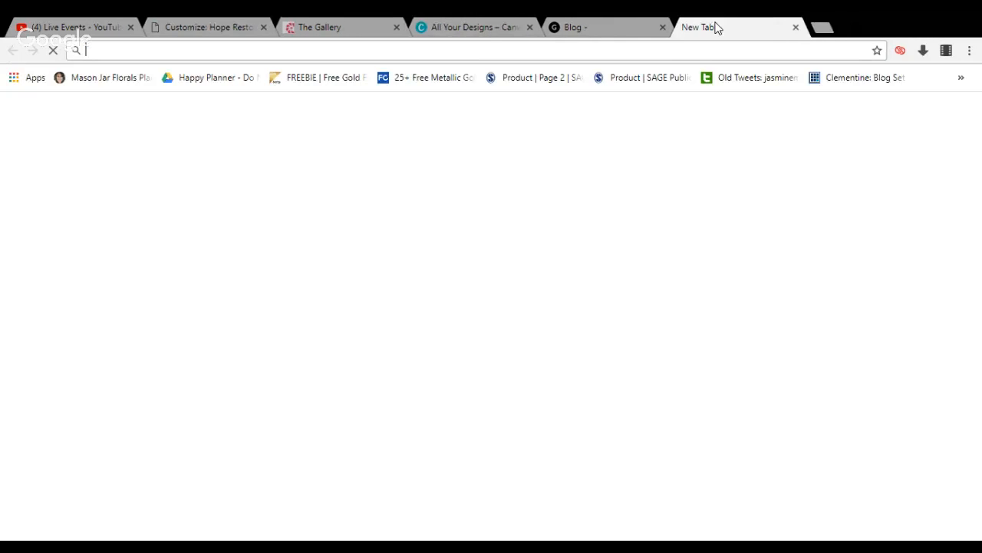
{"action": "type", "text": "journeywithshay.com"}
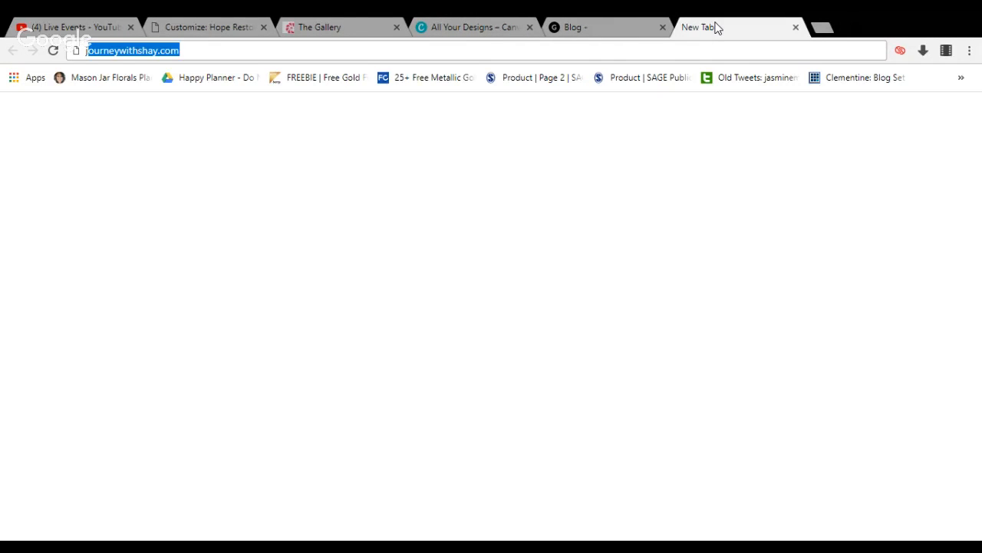
{"action": "key", "text": "Return"}
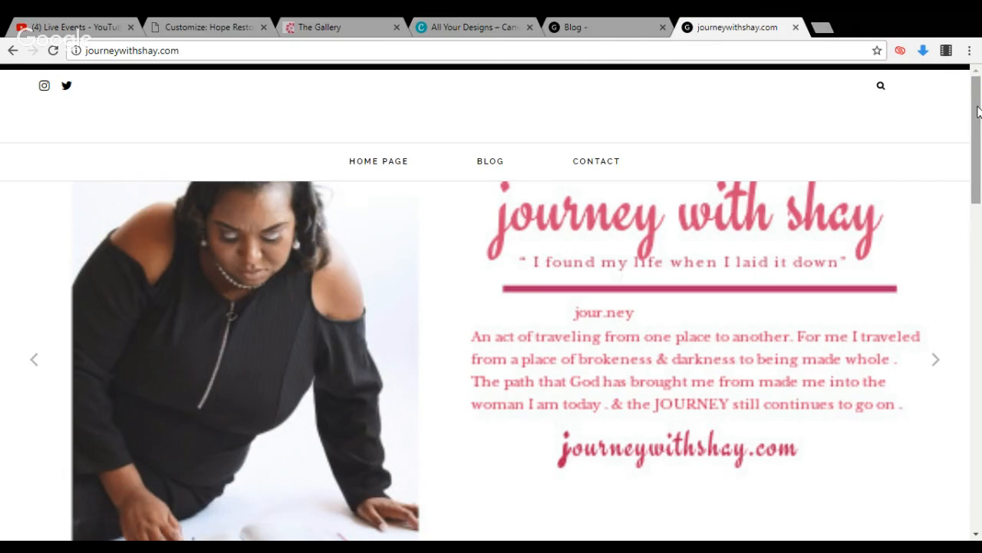
{"action": "left_click_drag", "start_coordinate": [978, 109], "coordinate": [976, 337]}
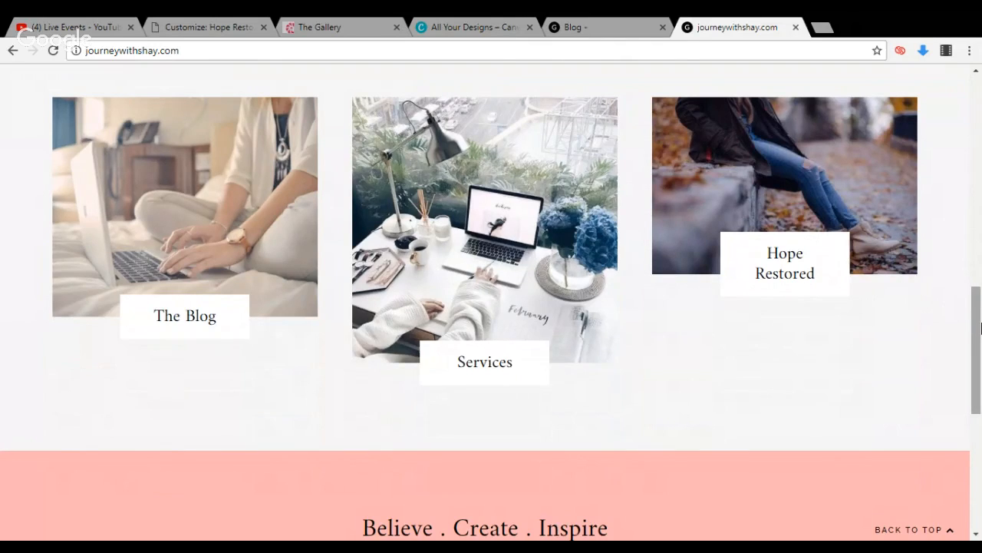
{"action": "left_click_drag", "start_coordinate": [981, 329], "coordinate": [976, 92]}
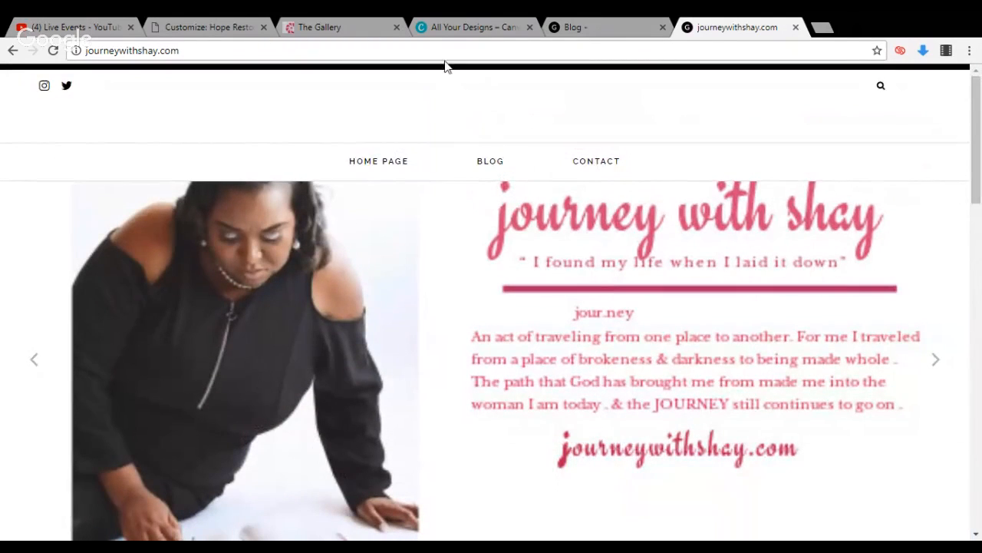
Open the services page of the site at journeywithshay.com/services
{"action": "left_click", "coordinate": [179, 50]}
{"action": "left_click", "coordinate": [179, 50]}
{"action": "type", "text": "/services"}
{"action": "key", "text": "Return"}
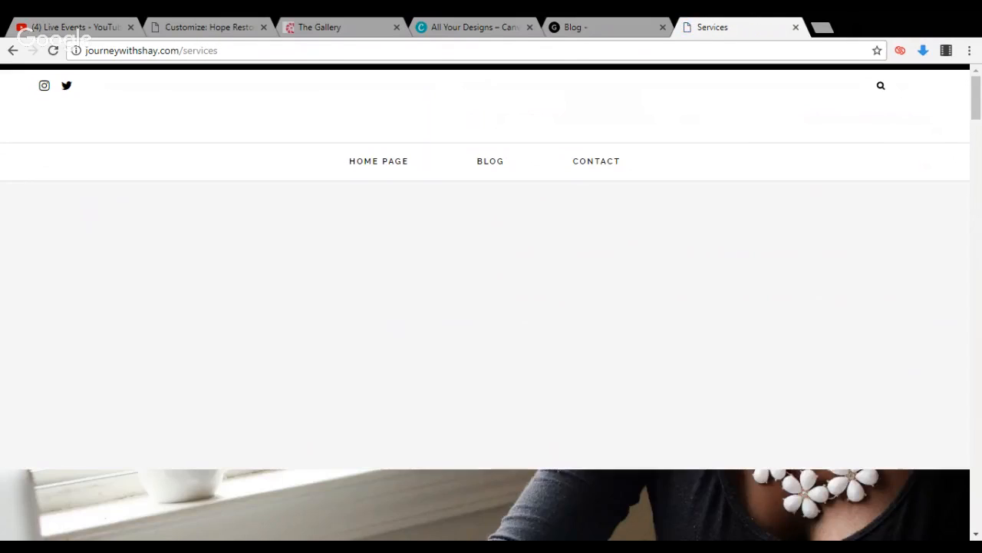
Look over the services page, and return to the Hope Restored customizer to check the number of boxes setting
{"action": "left_click_drag", "start_coordinate": [977, 105], "coordinate": [869, 258]}
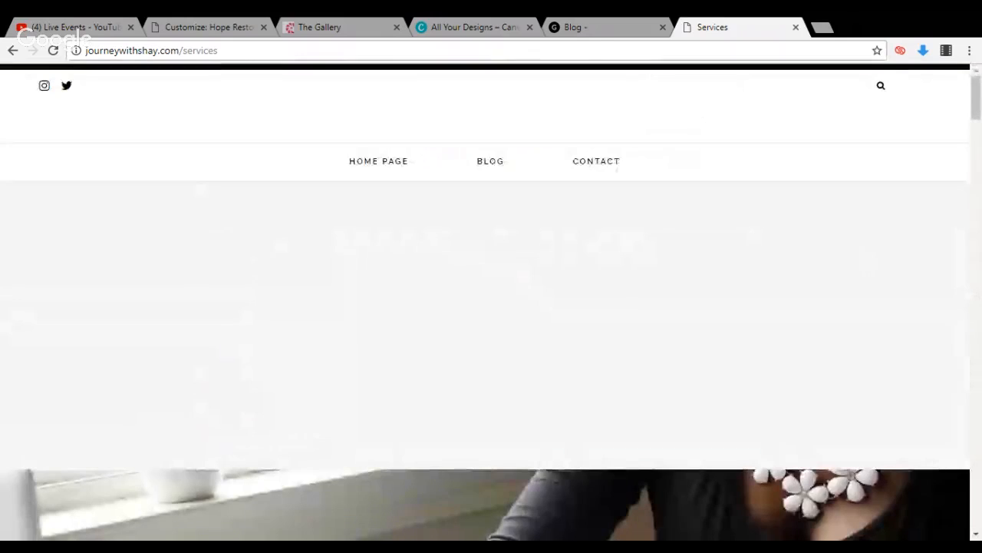
{"action": "left_click", "coordinate": [589, 22]}
{"action": "left_click", "coordinate": [208, 25]}
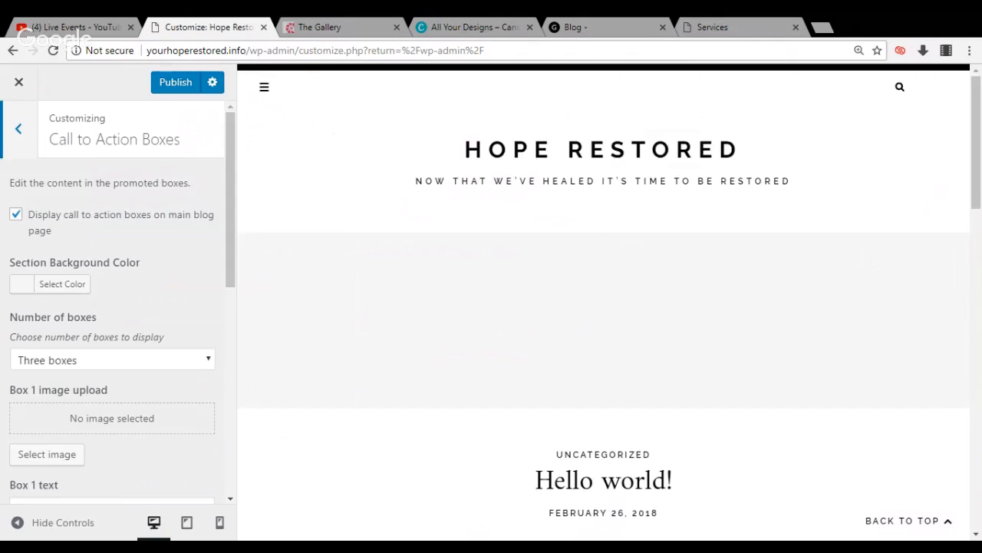
{"action": "left_click", "coordinate": [73, 358]}
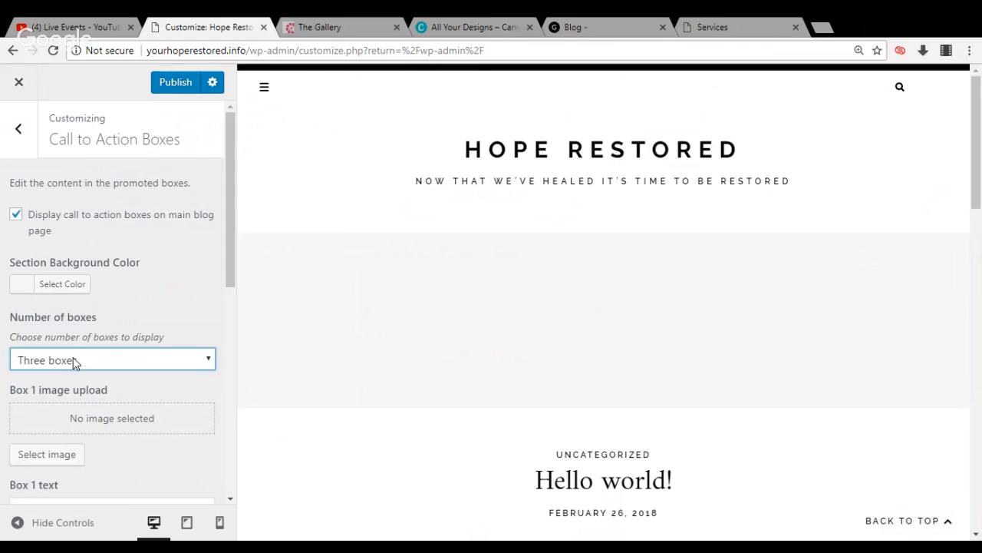
Try orange and pink as the call to action section background color, and restore the default color
{"action": "left_click", "coordinate": [22, 290]}
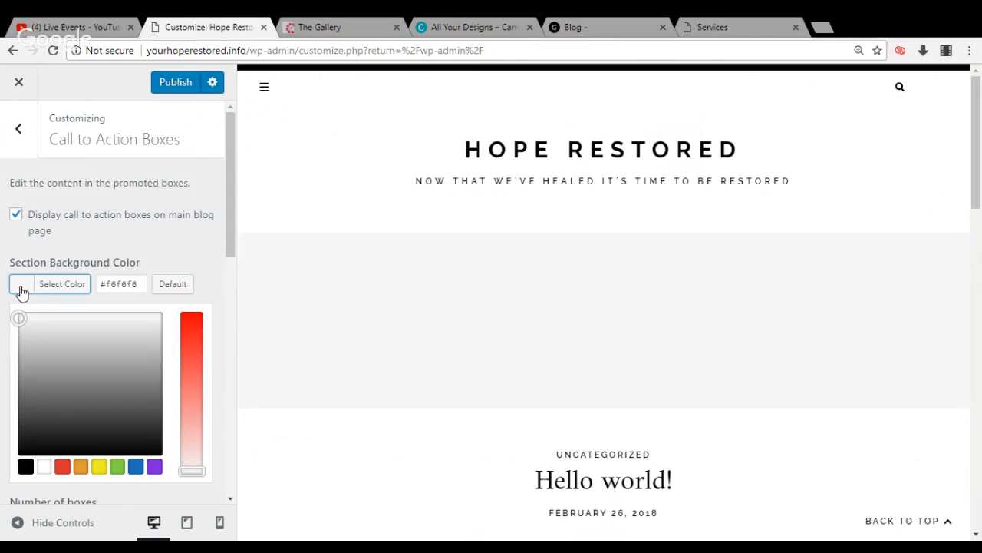
{"action": "left_click", "coordinate": [81, 467]}
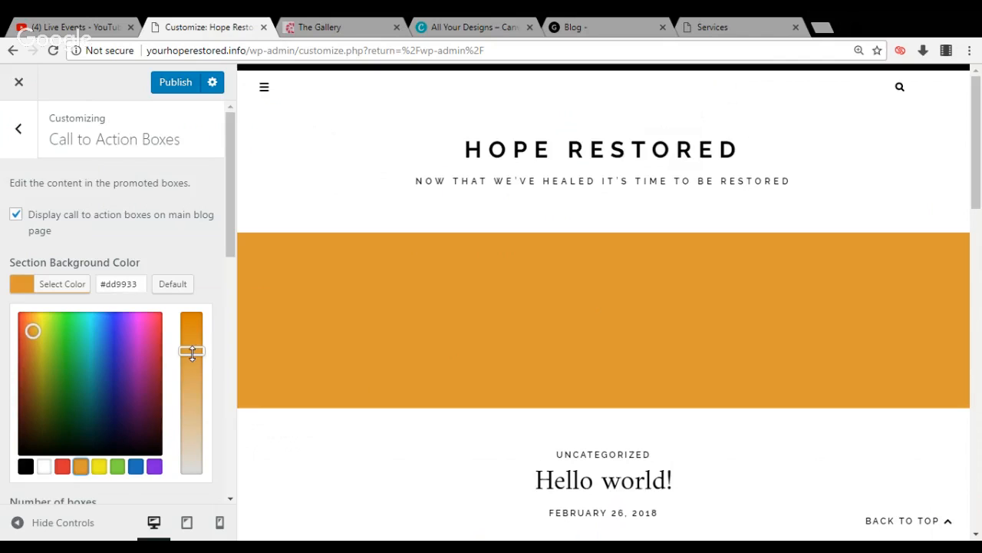
{"action": "left_click_drag", "start_coordinate": [191, 353], "coordinate": [192, 330]}
{"action": "left_click", "coordinate": [148, 339]}
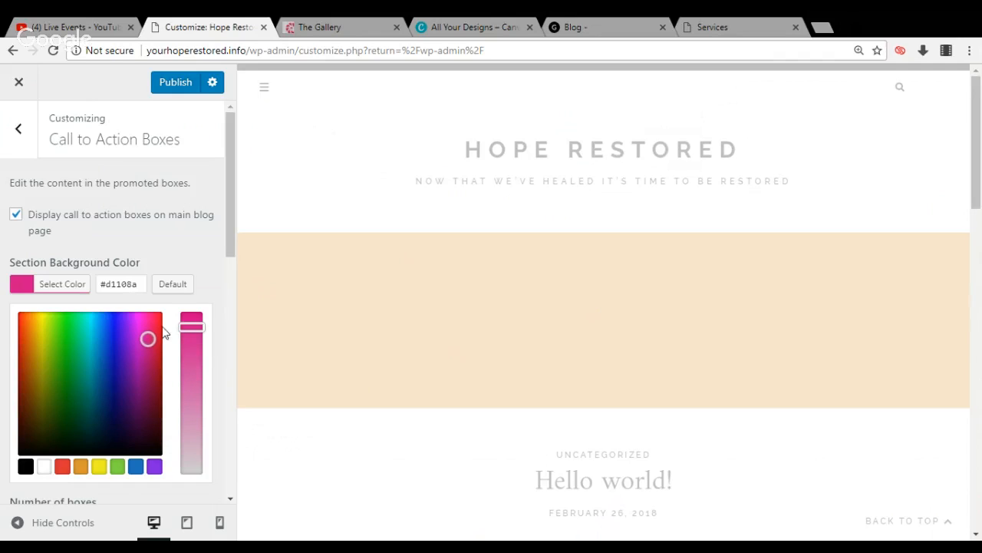
{"action": "left_click", "coordinate": [168, 292]}
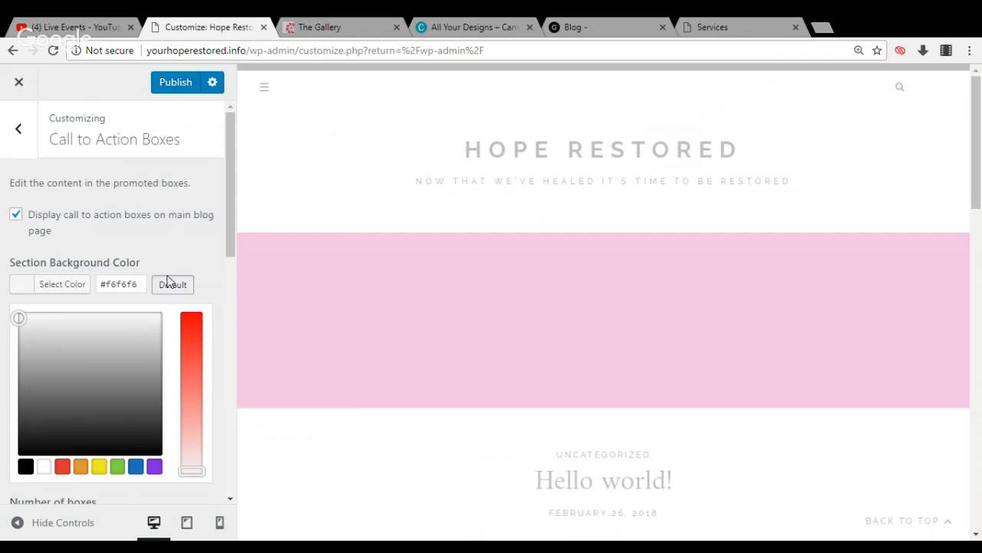
{"action": "left_click", "coordinate": [172, 265]}
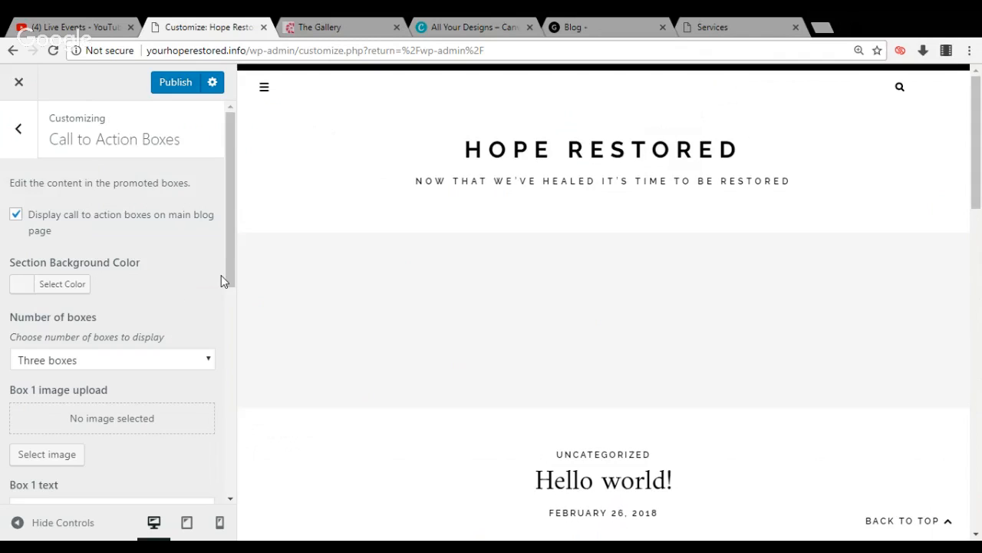
Examine the image, text and link settings of the three call to action boxes, and return to the main customizer list
{"action": "scroll", "coordinate": [228, 267], "scroll_direction": "down", "scroll_amount": 3}
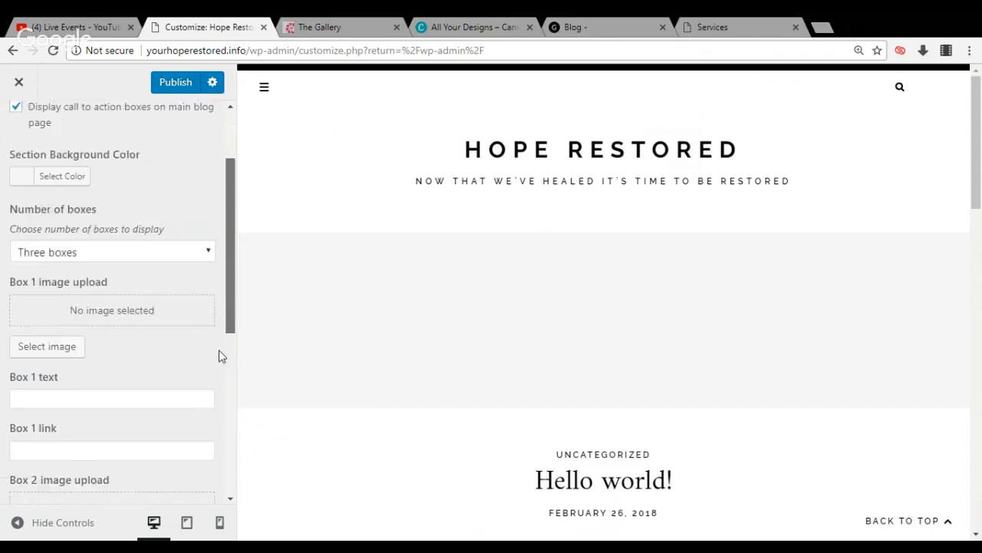
{"action": "scroll", "coordinate": [219, 356], "scroll_direction": "down", "scroll_amount": 10}
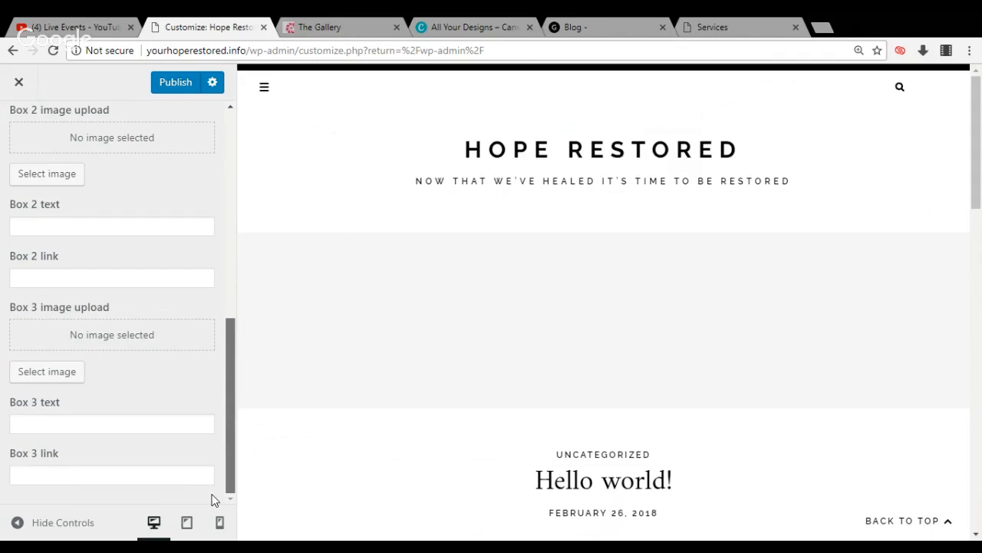
{"action": "left_click_drag", "start_coordinate": [230, 379], "coordinate": [241, 164]}
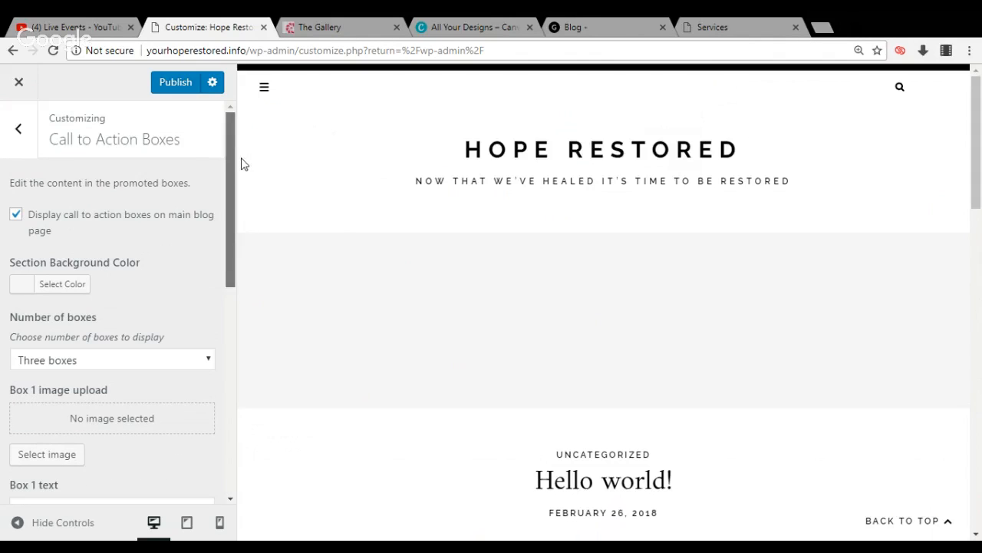
{"action": "left_click", "coordinate": [19, 130]}
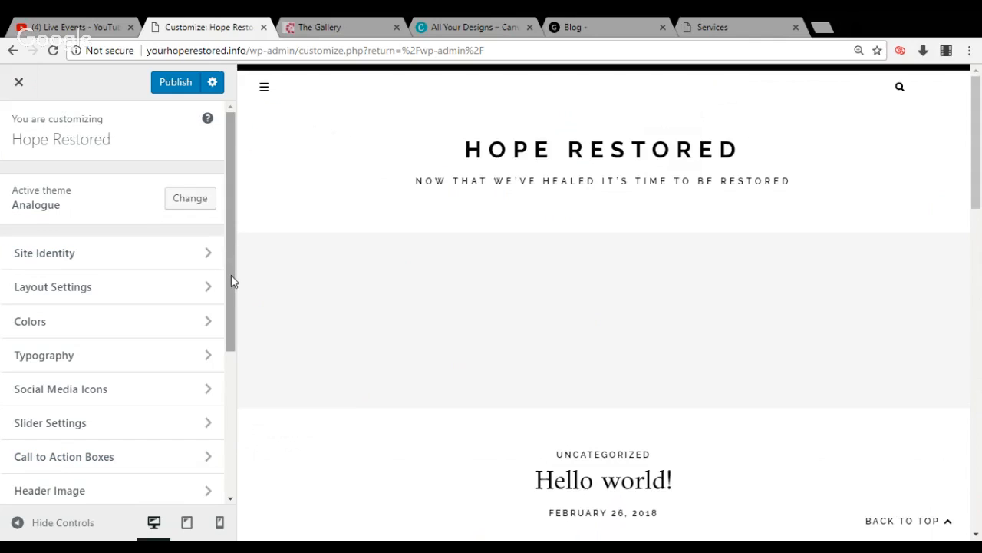
Upload the photo of the woman writing in a notebook as a new header image
{"action": "left_click_drag", "start_coordinate": [235, 280], "coordinate": [220, 369]}
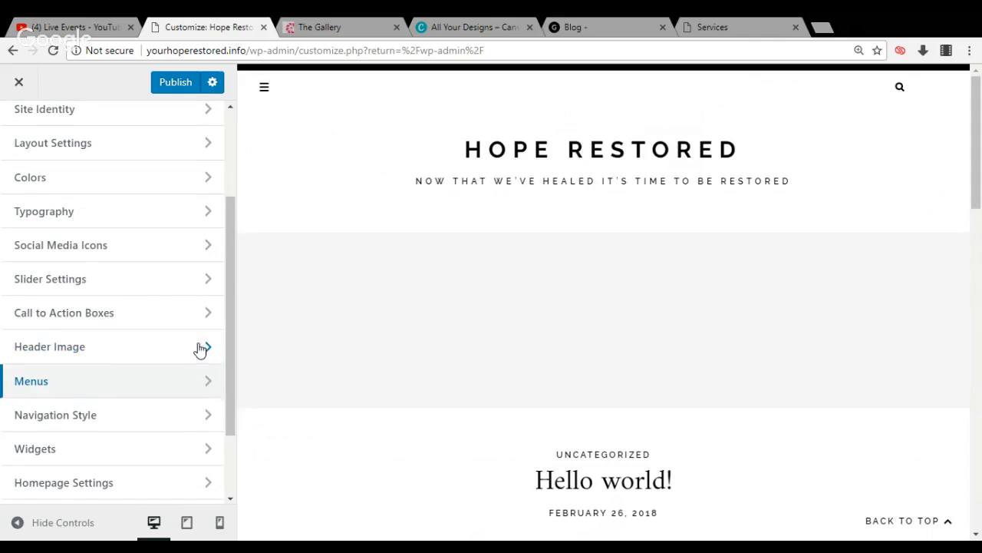
{"action": "left_click", "coordinate": [203, 350]}
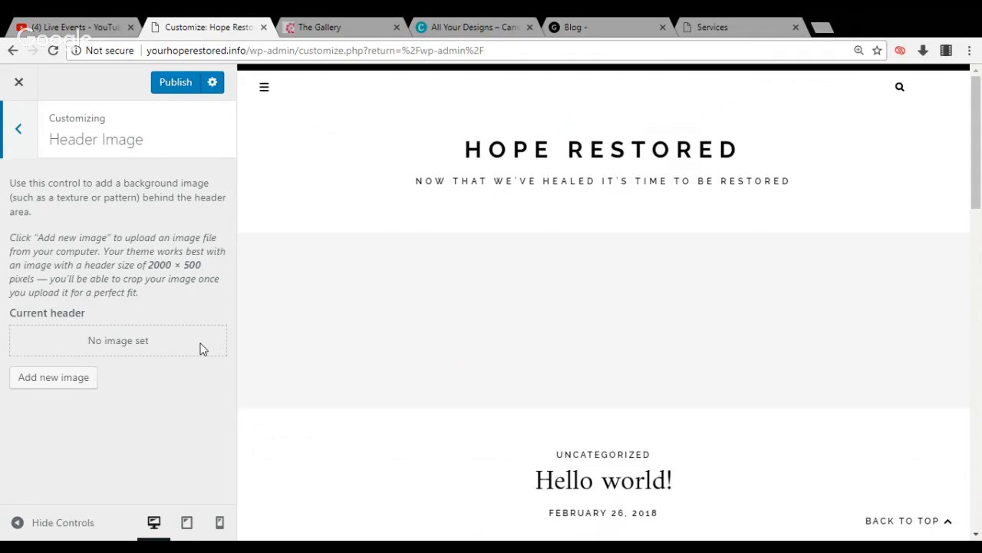
{"action": "left_click", "coordinate": [140, 343]}
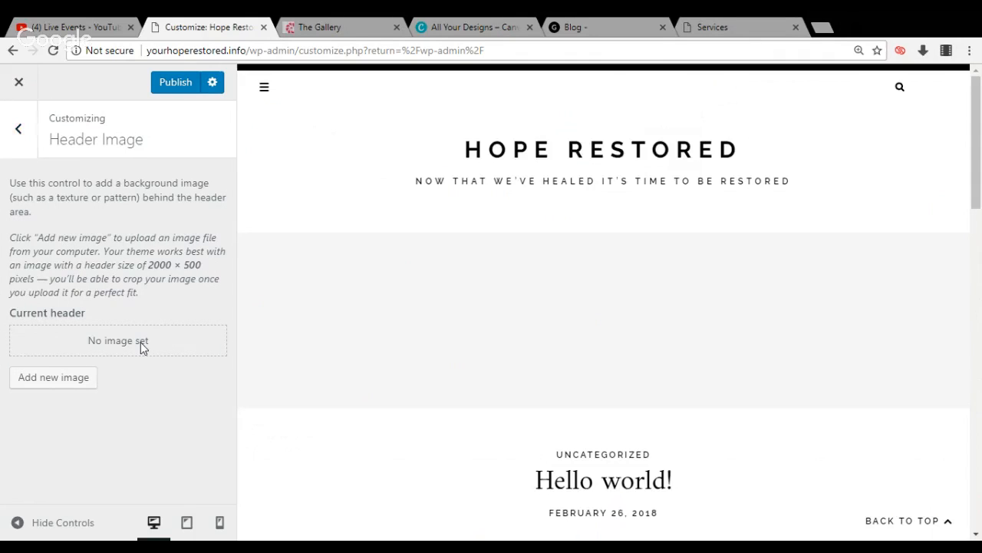
{"action": "left_click", "coordinate": [75, 380]}
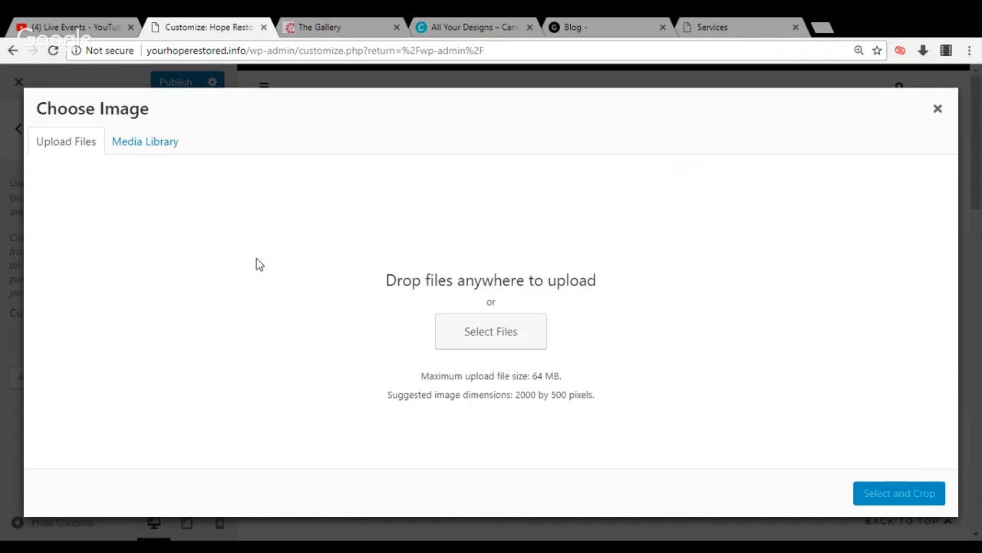
{"action": "left_click", "coordinate": [486, 343]}
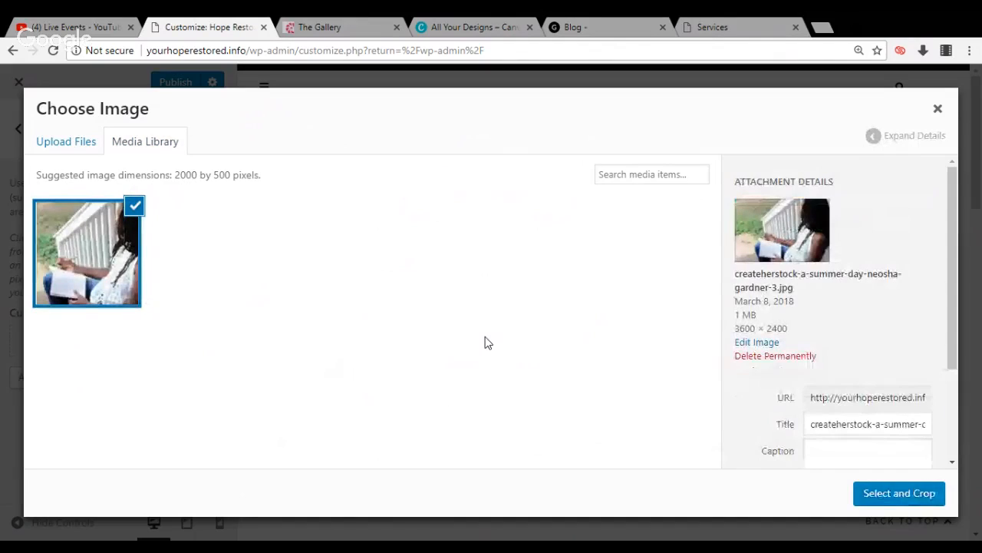
Crop the uploaded photo to its lowest strip, showing the notebook and hands, and apply it as the header image
{"action": "left_click", "coordinate": [879, 504]}
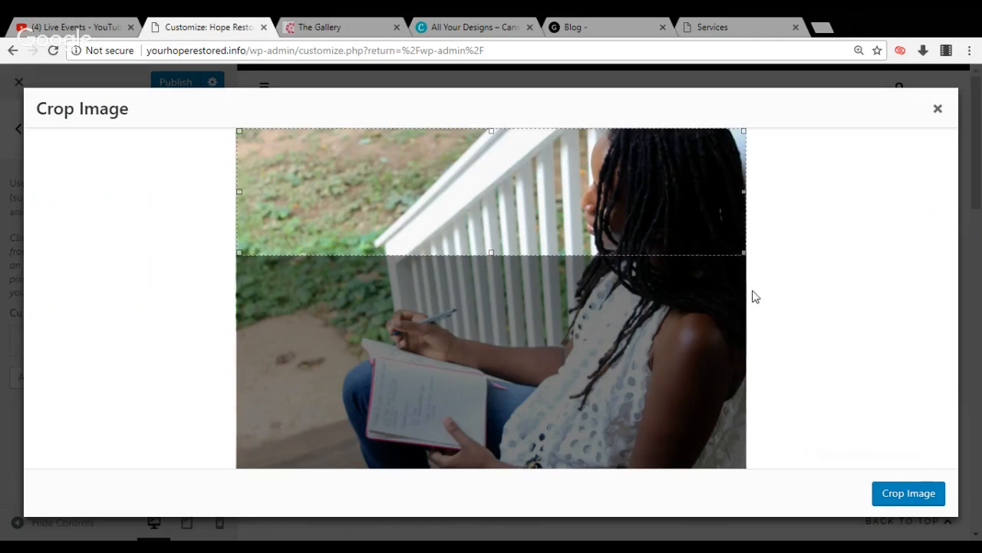
{"action": "left_click_drag", "start_coordinate": [725, 225], "coordinate": [722, 322]}
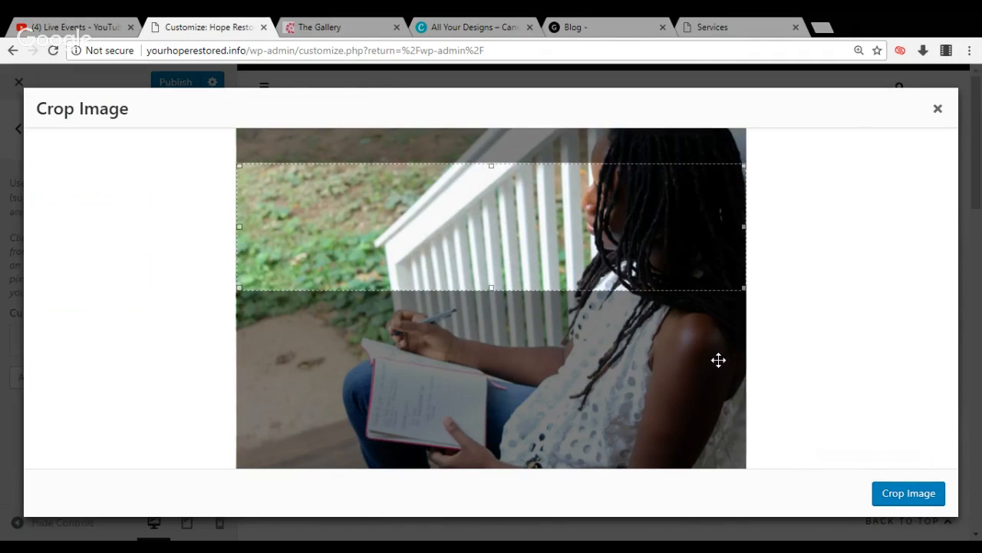
{"action": "left_click_drag", "start_coordinate": [718, 360], "coordinate": [685, 426]}
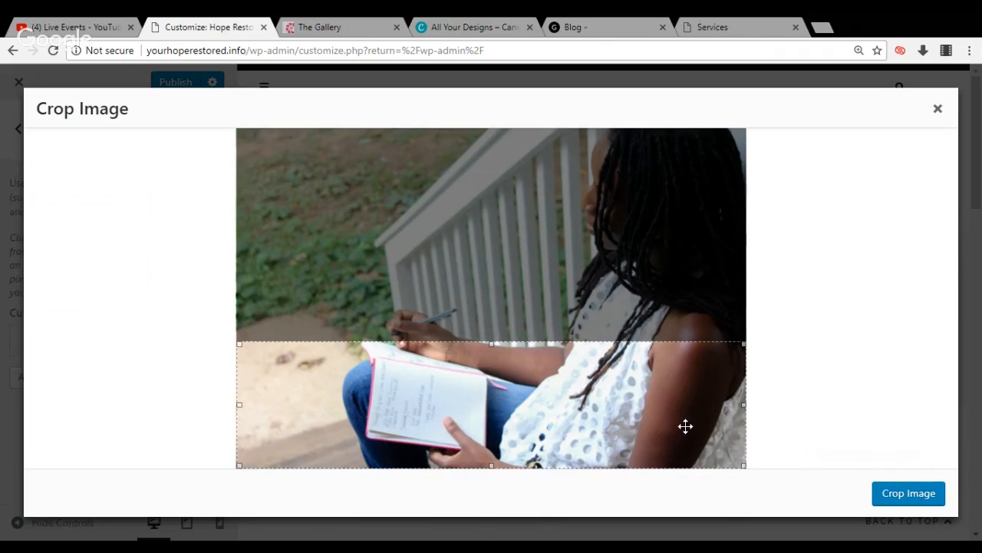
{"action": "left_click", "coordinate": [903, 505]}
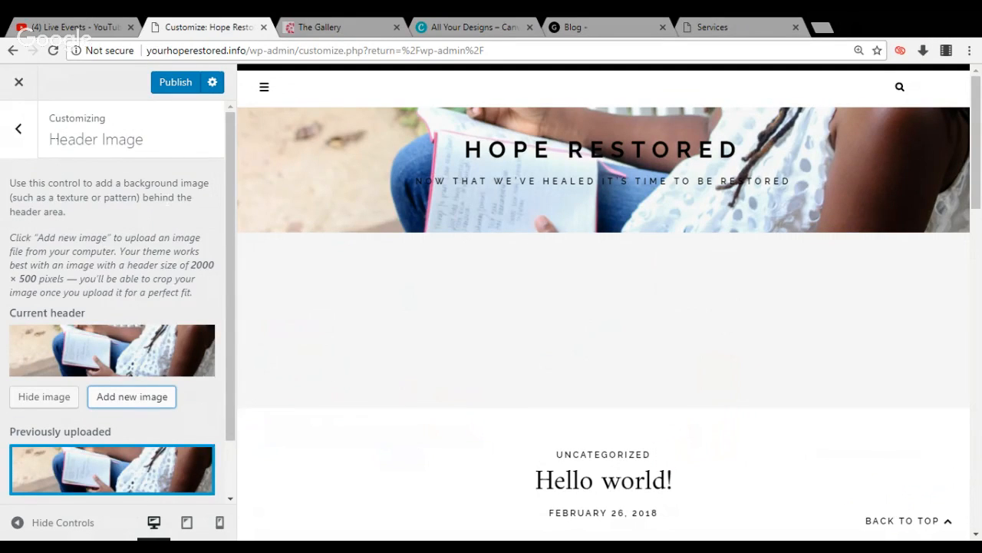
Leave the header image settings, examine the Navigation Style options, and return to the main customizer list
{"action": "left_click", "coordinate": [23, 137]}
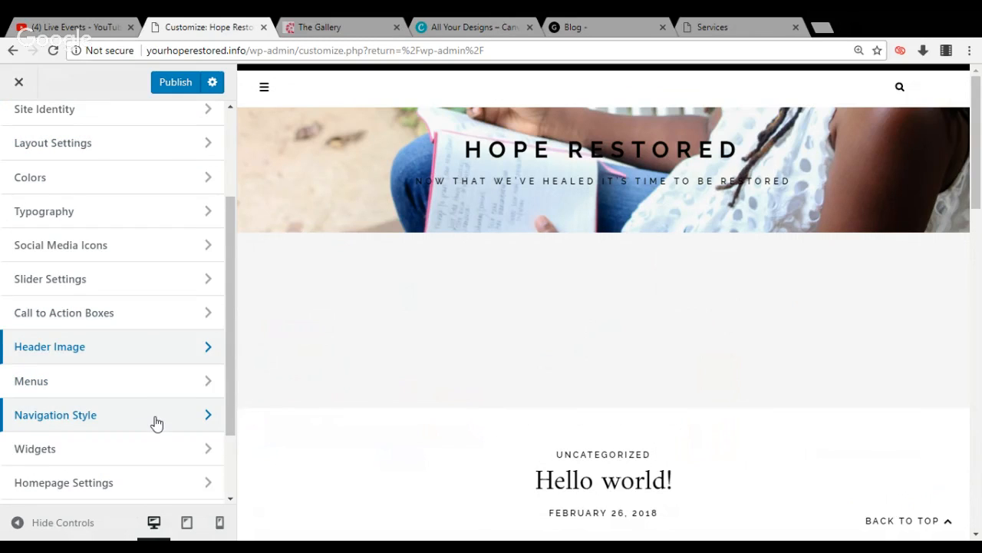
{"action": "left_click", "coordinate": [156, 423]}
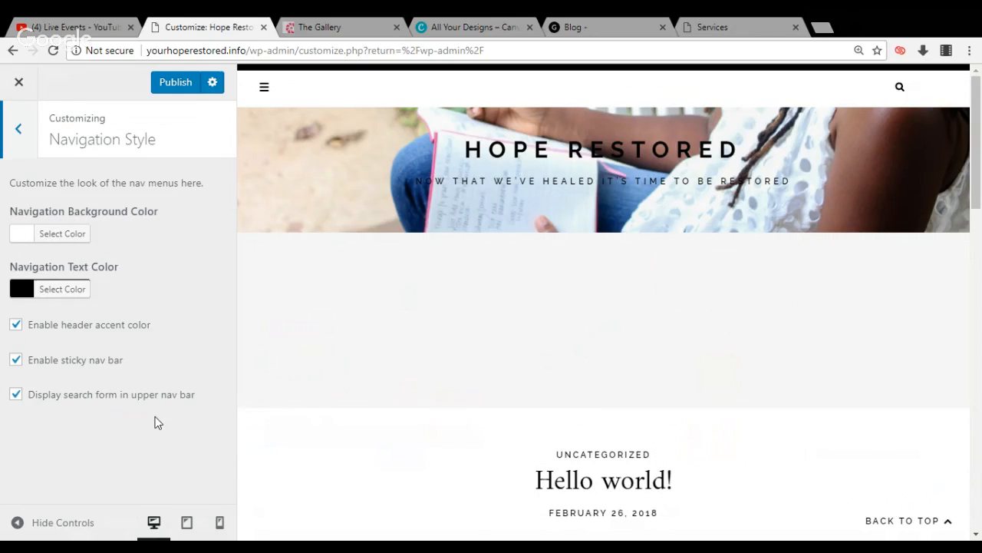
{"action": "left_click", "coordinate": [13, 134]}
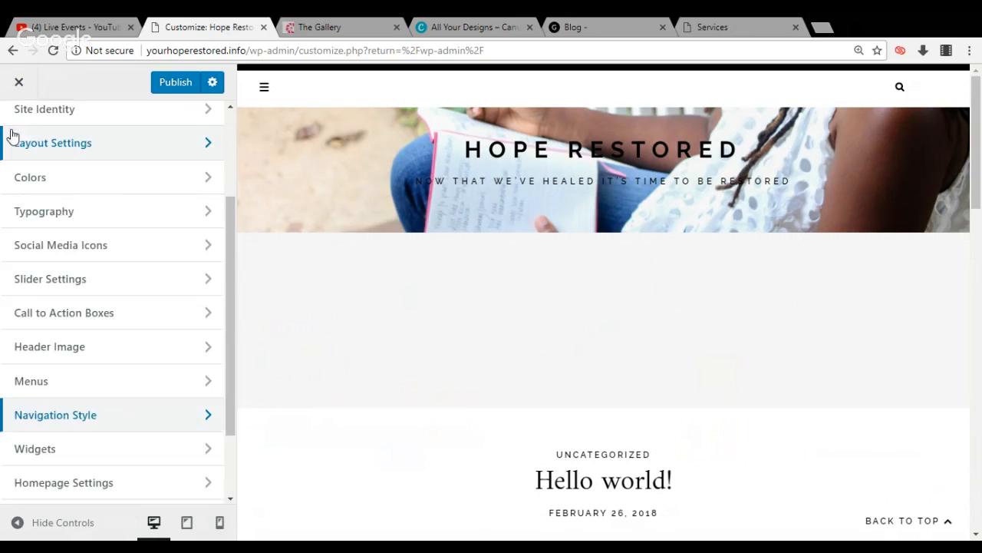
Open the Sidebar widget area and remove its Search and Recent Posts widgets
{"action": "left_click", "coordinate": [86, 455]}
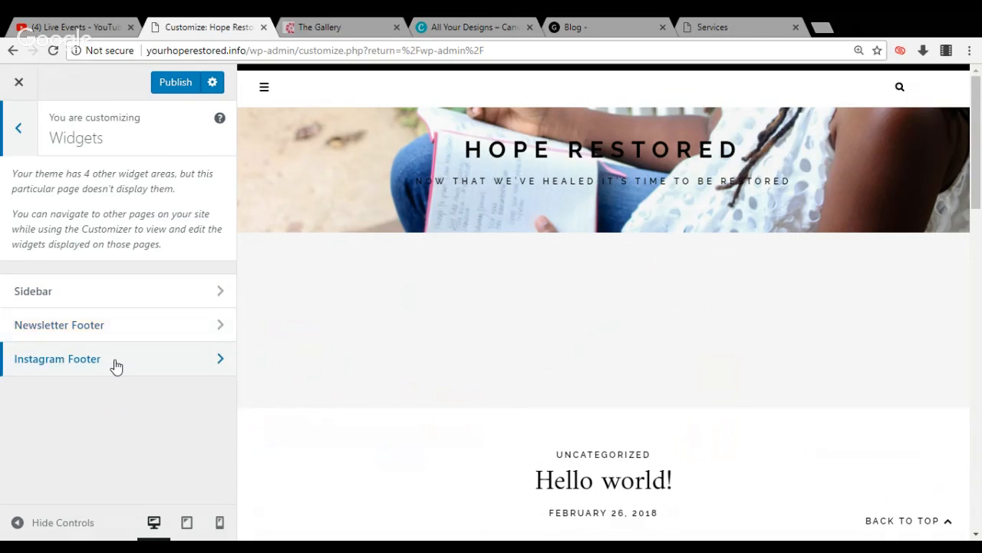
{"action": "left_click", "coordinate": [126, 288]}
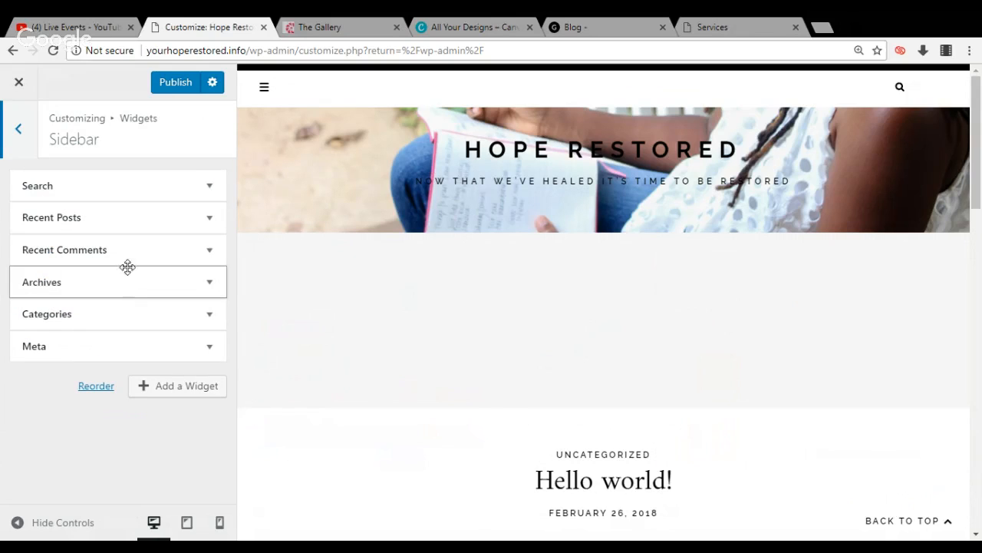
{"action": "left_click", "coordinate": [210, 188]}
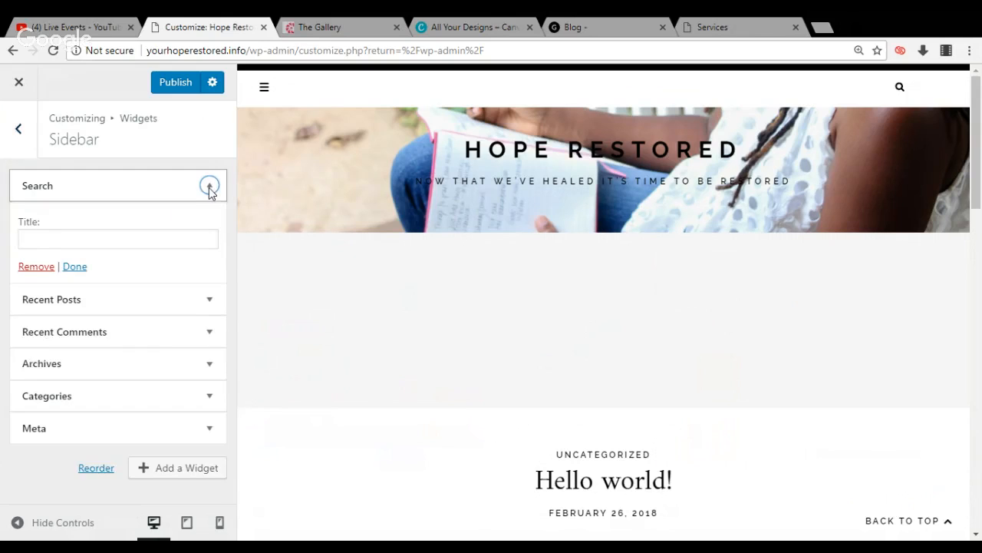
{"action": "left_click", "coordinate": [42, 266]}
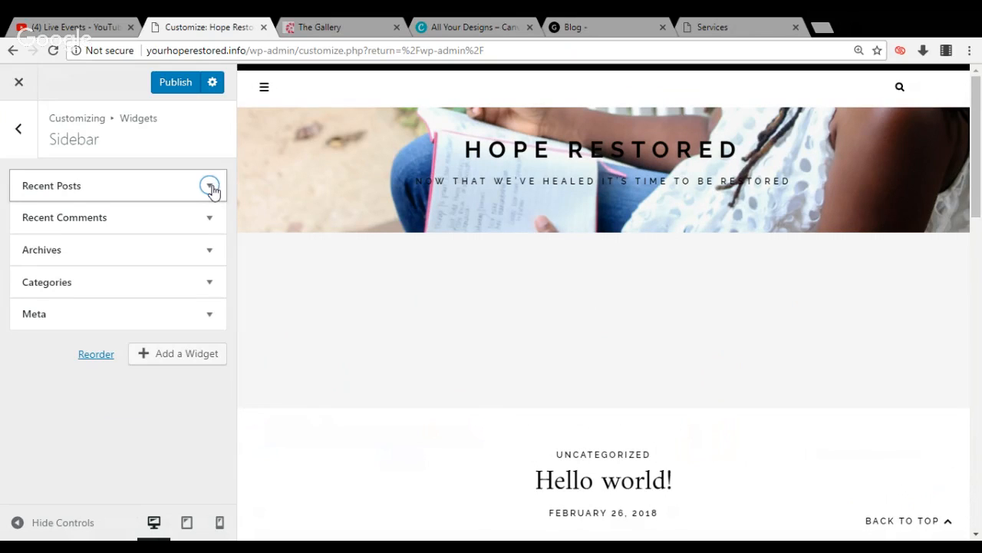
{"action": "left_click", "coordinate": [210, 187]}
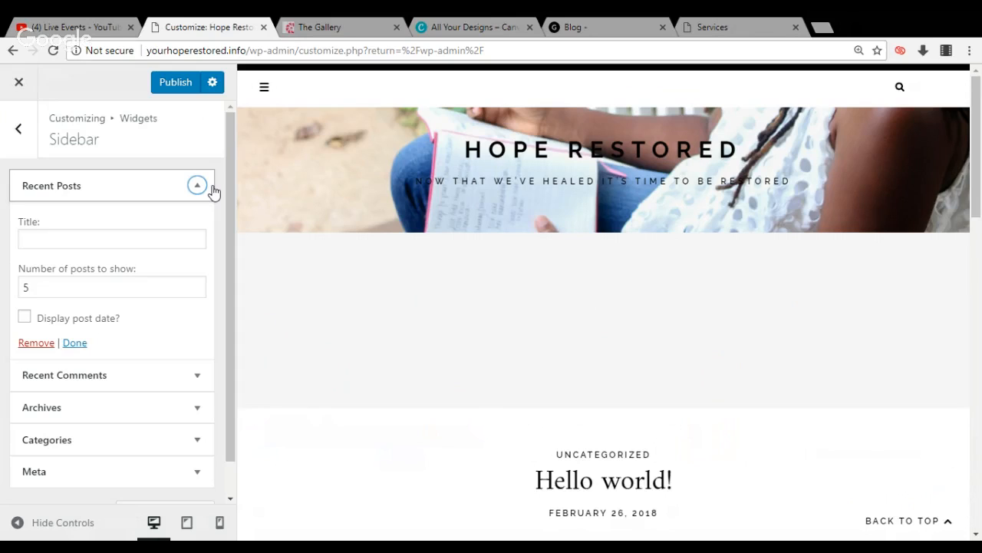
{"action": "left_click", "coordinate": [38, 343]}
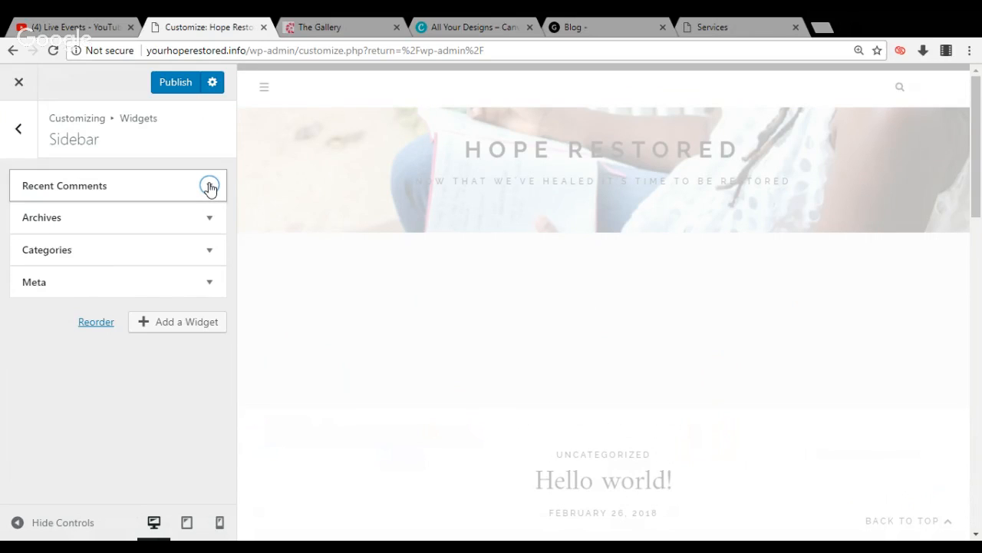
Remove the Recent Comments, Archives, Categories and Meta widgets from the Sidebar widget area
{"action": "left_click", "coordinate": [209, 186]}
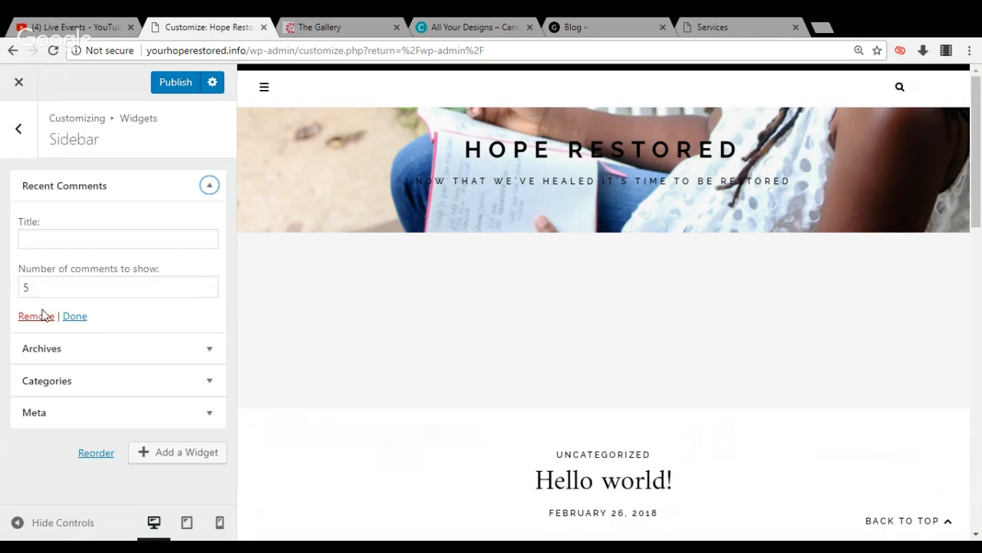
{"action": "left_click", "coordinate": [36, 315]}
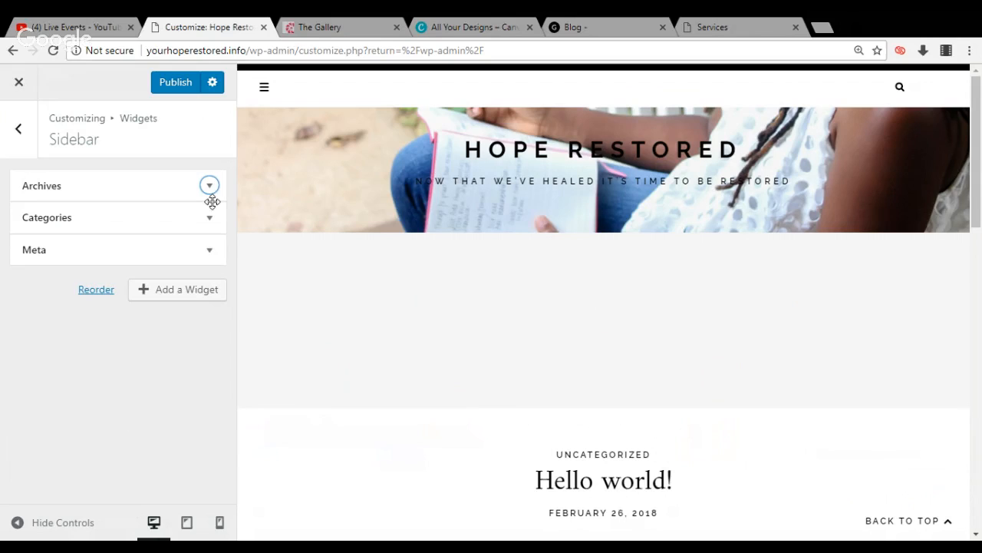
{"action": "left_click", "coordinate": [213, 191]}
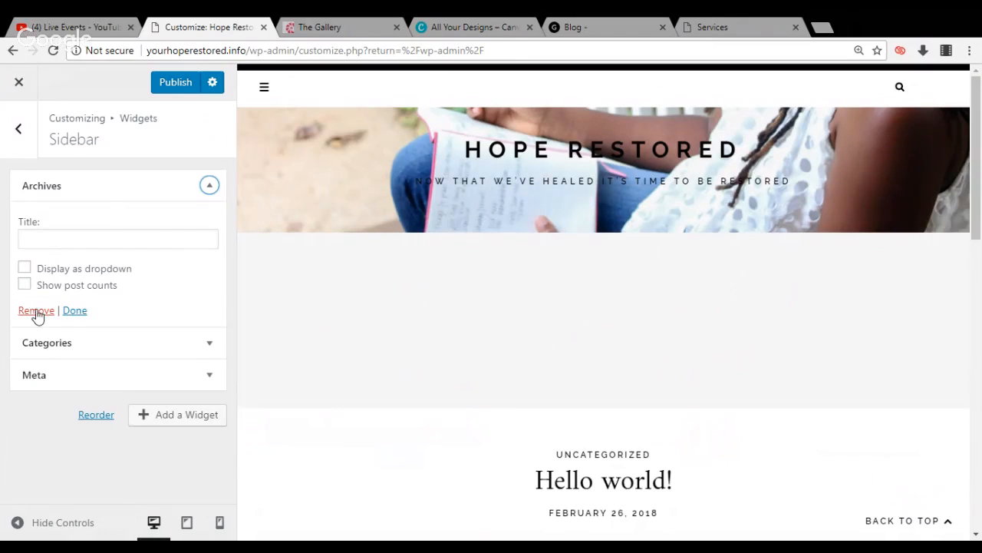
{"action": "left_click", "coordinate": [36, 311]}
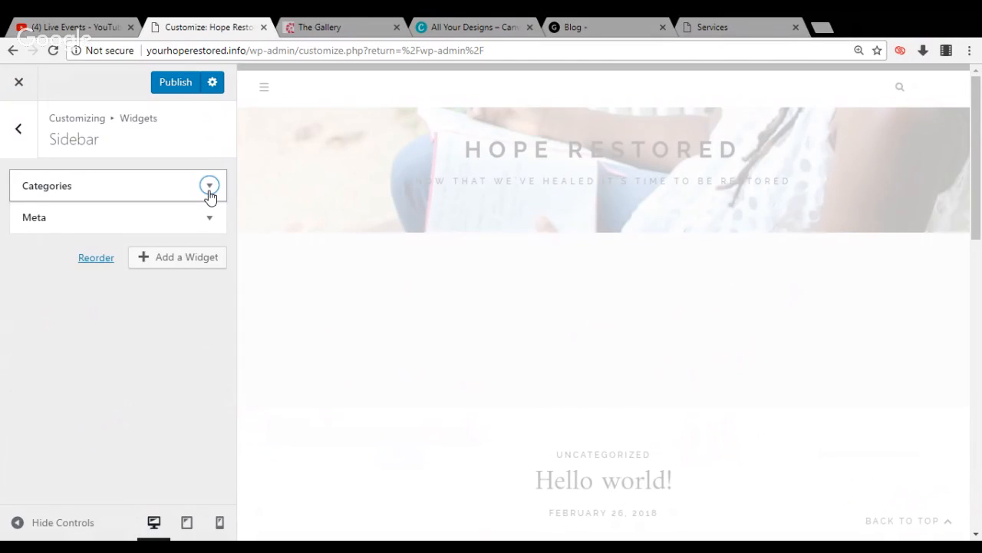
{"action": "left_click", "coordinate": [210, 186]}
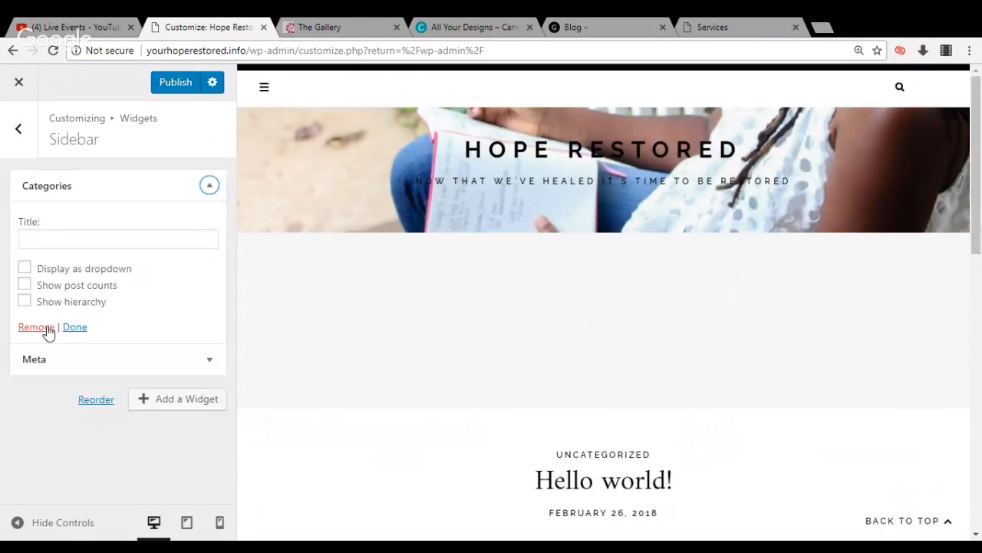
{"action": "left_click", "coordinate": [36, 327]}
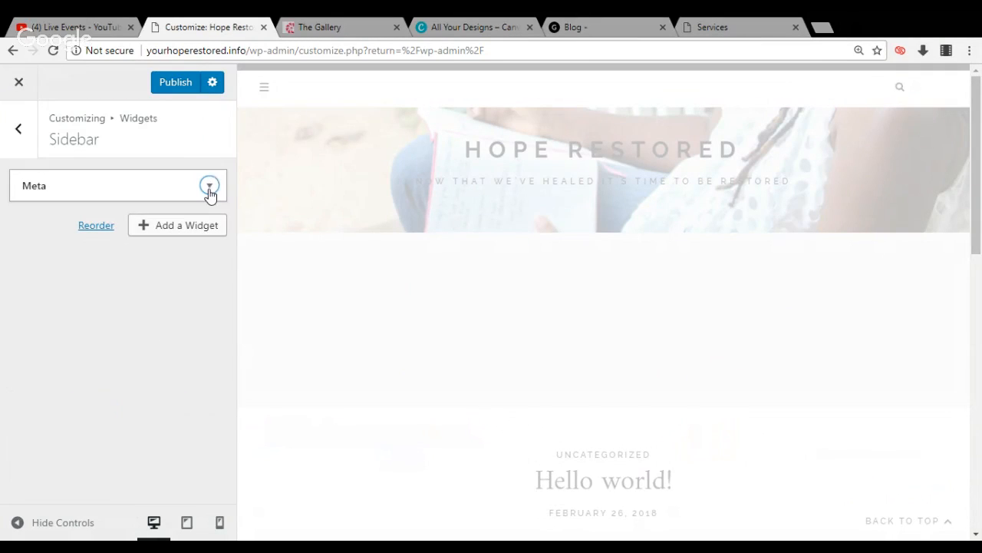
{"action": "left_click", "coordinate": [209, 186]}
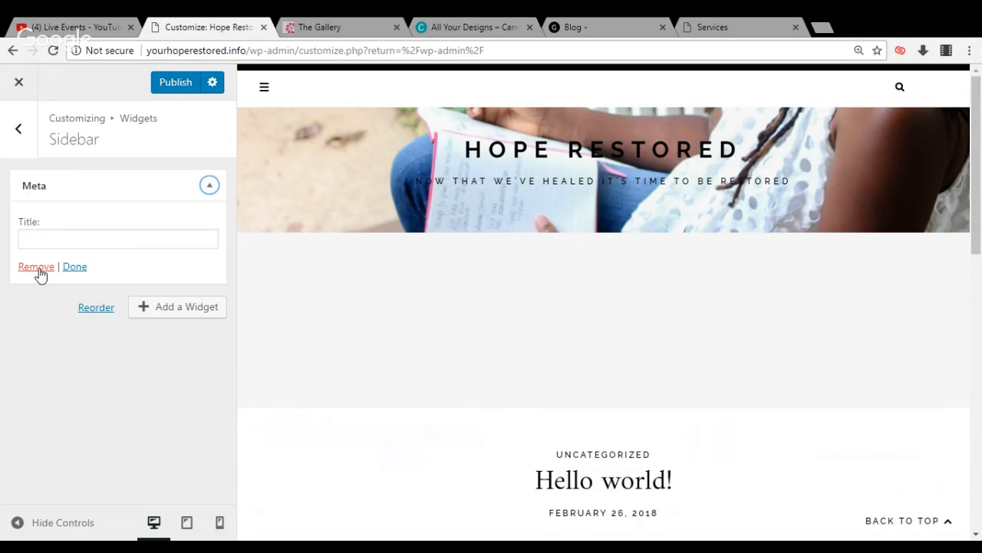
{"action": "left_click", "coordinate": [37, 268]}
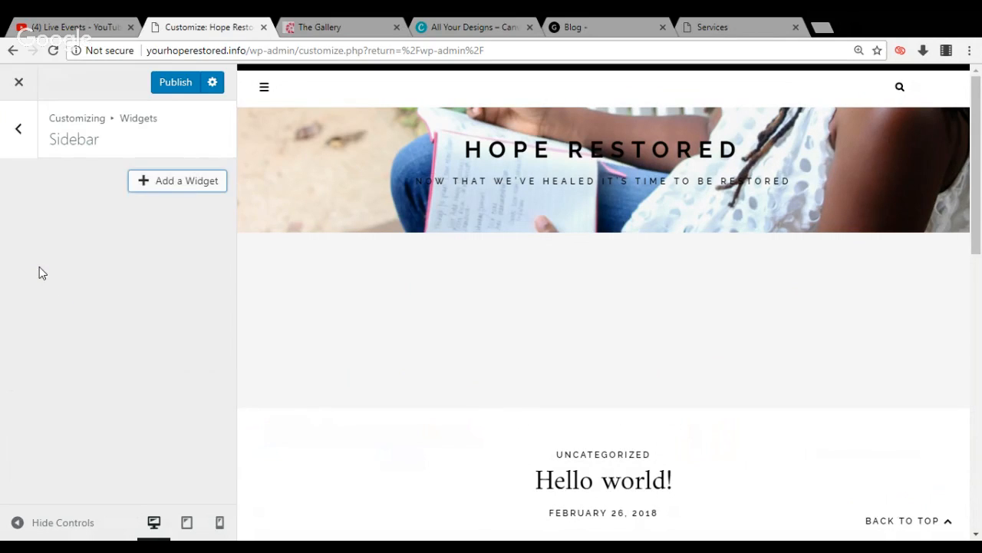
Browse the widgets available for the Sidebar area without adding one, and return to the main customizer list
{"action": "left_click", "coordinate": [162, 194]}
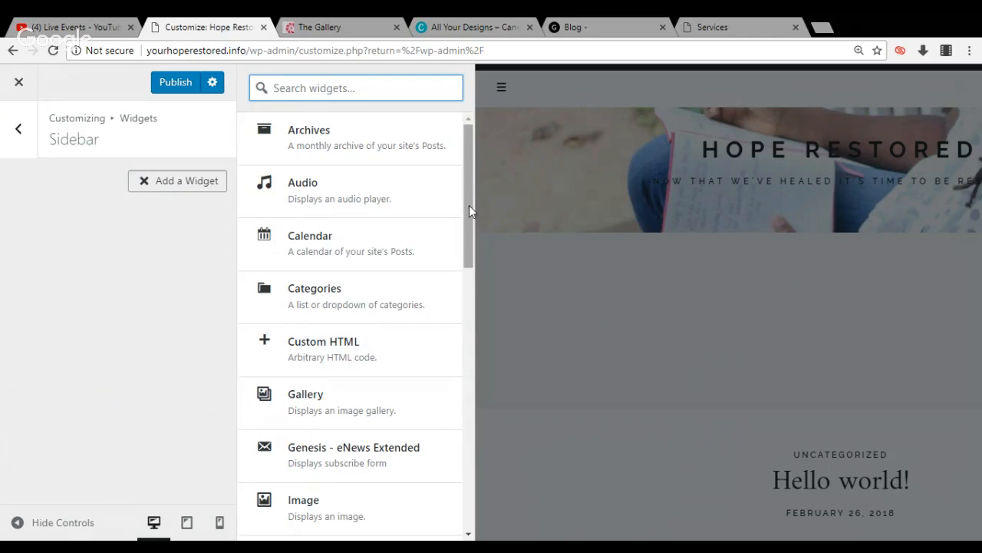
{"action": "left_click_drag", "start_coordinate": [469, 205], "coordinate": [430, 326]}
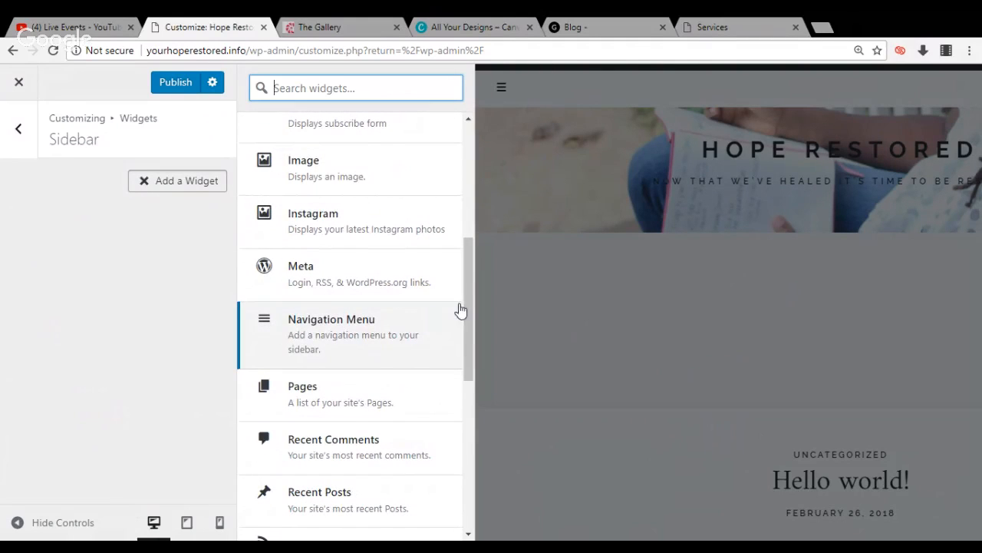
{"action": "left_click", "coordinate": [496, 312]}
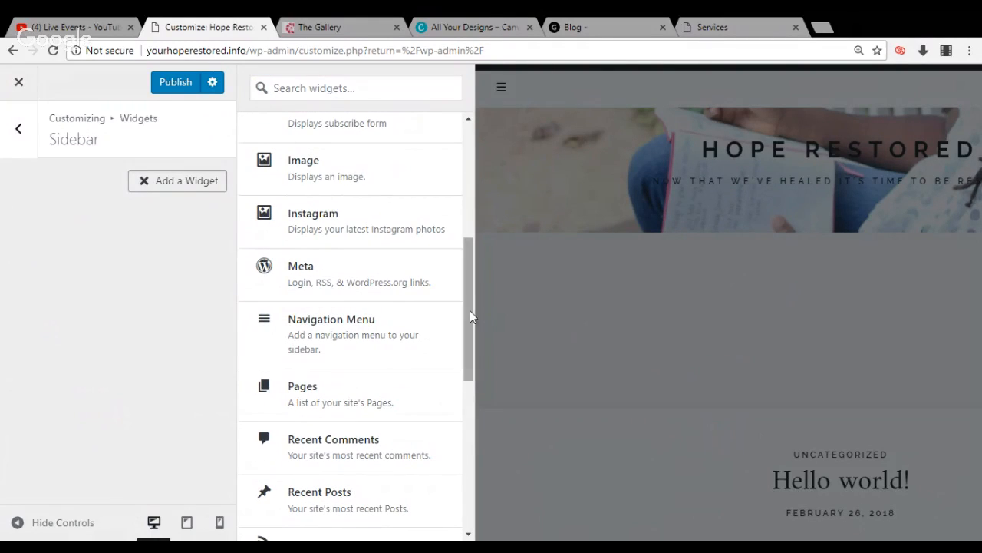
{"action": "left_click_drag", "start_coordinate": [470, 310], "coordinate": [481, 113]}
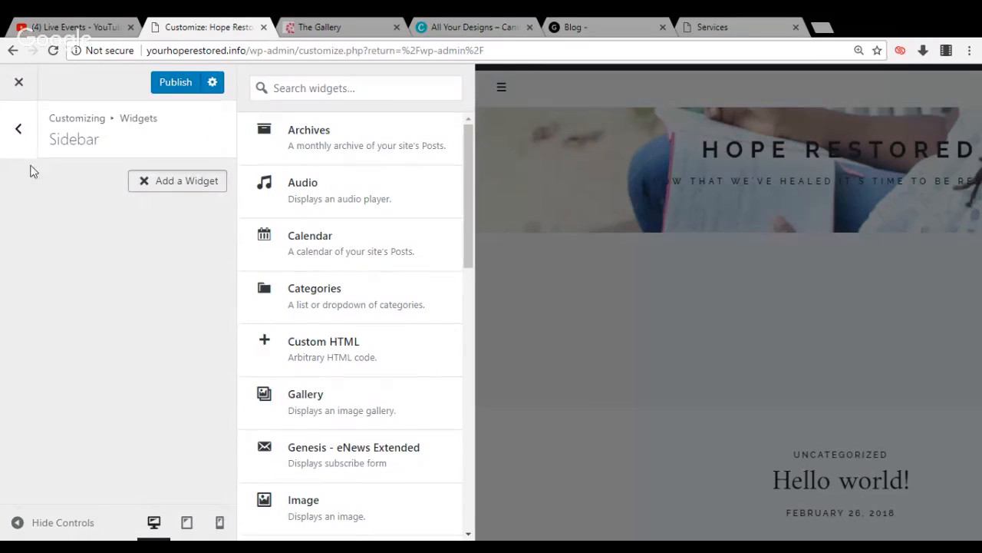
{"action": "left_click", "coordinate": [19, 129]}
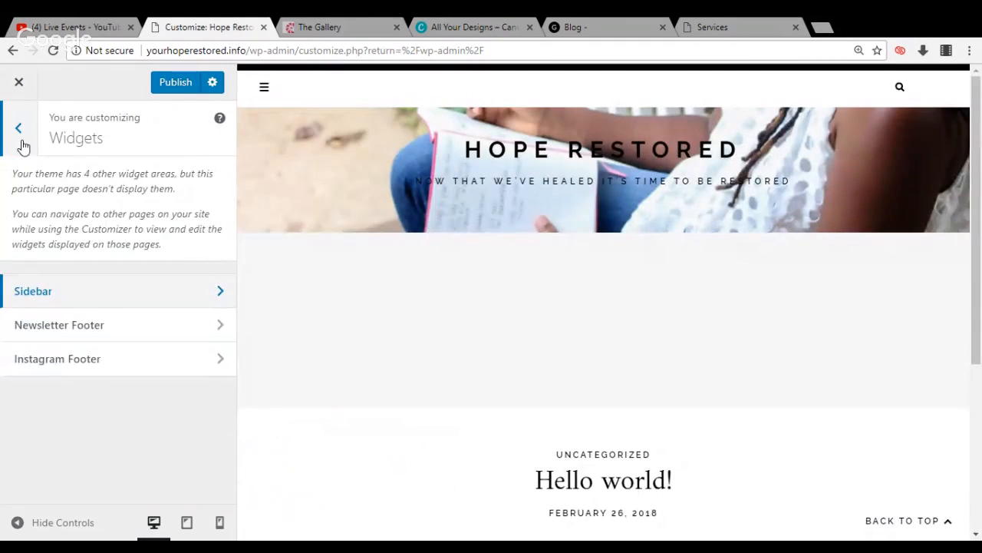
{"action": "left_click", "coordinate": [23, 146]}
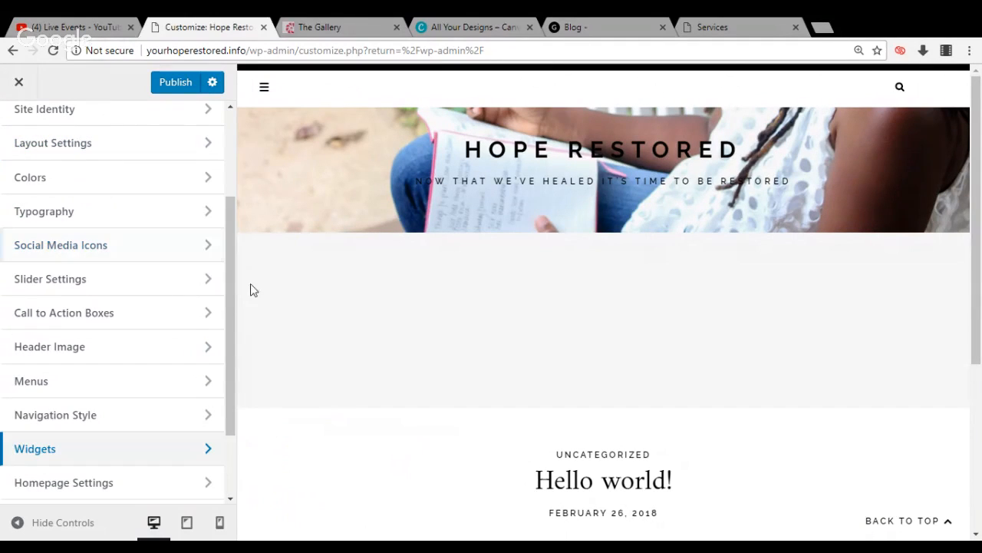
In the Homepage Settings, make the homepage display a static page and choose Home as the homepage
{"action": "left_click_drag", "start_coordinate": [232, 282], "coordinate": [227, 393]}
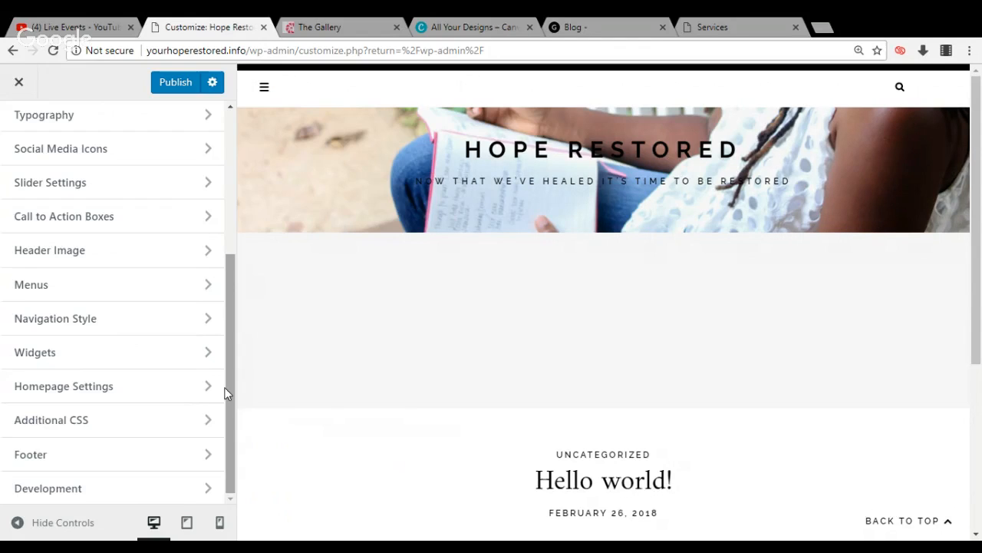
{"action": "left_click", "coordinate": [170, 394]}
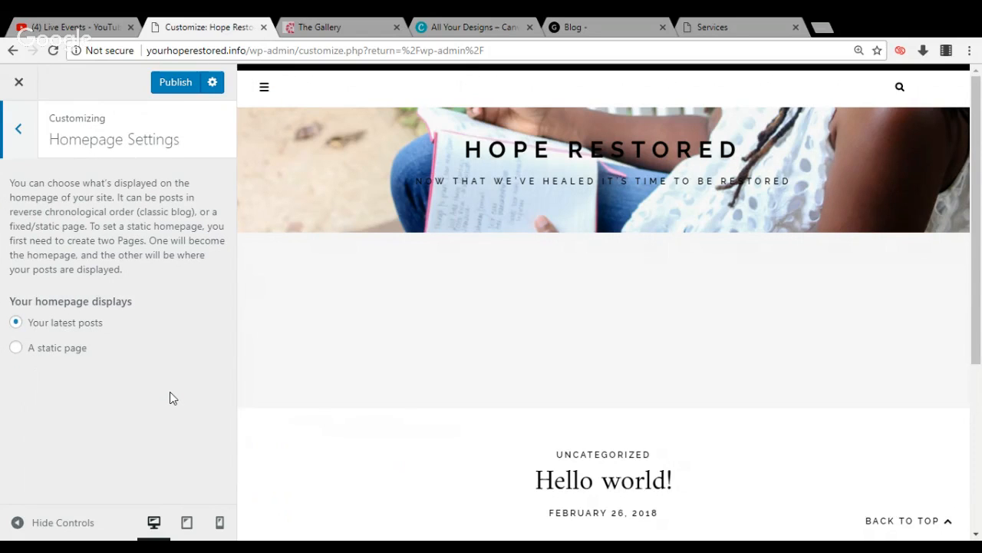
{"action": "left_click", "coordinate": [24, 353]}
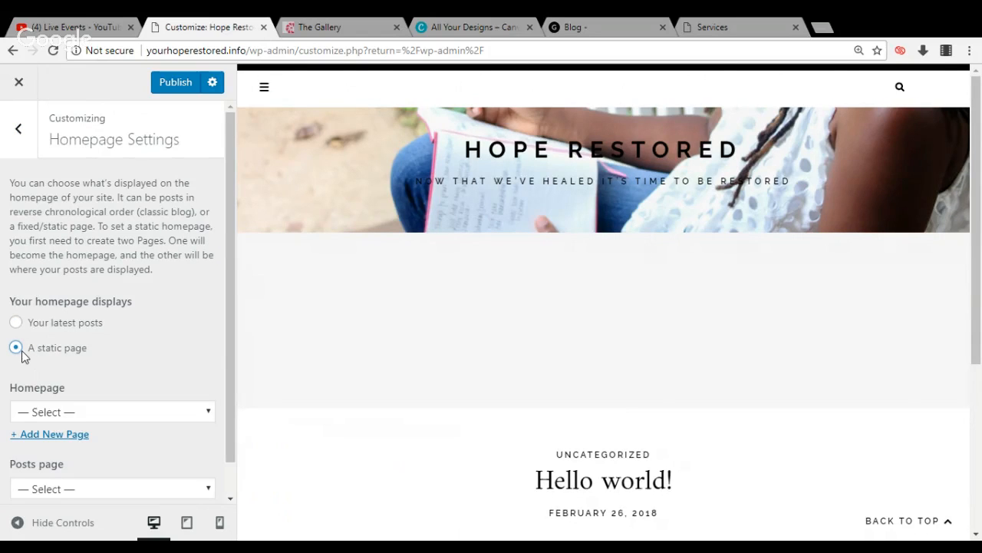
{"action": "left_click", "coordinate": [66, 412]}
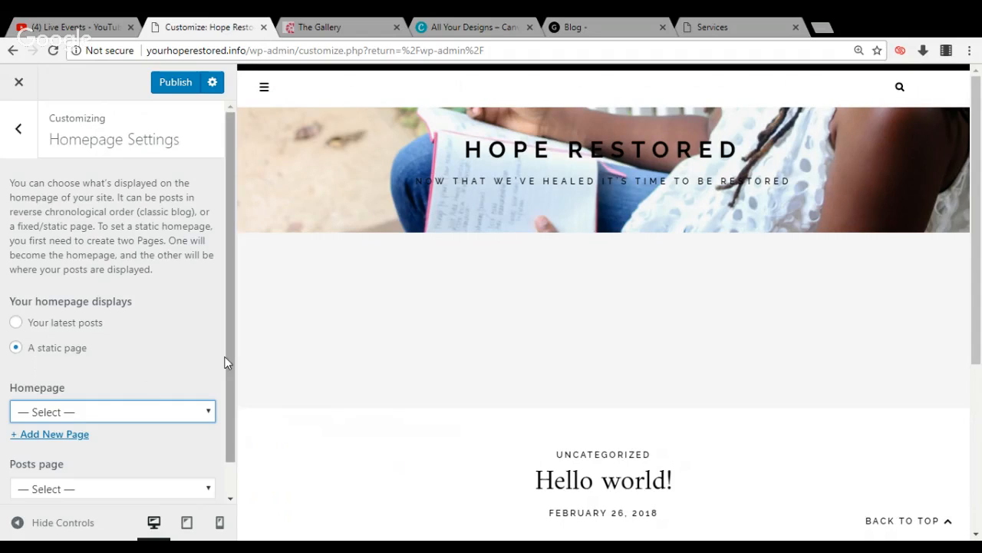
{"action": "left_click_drag", "start_coordinate": [229, 351], "coordinate": [233, 412]}
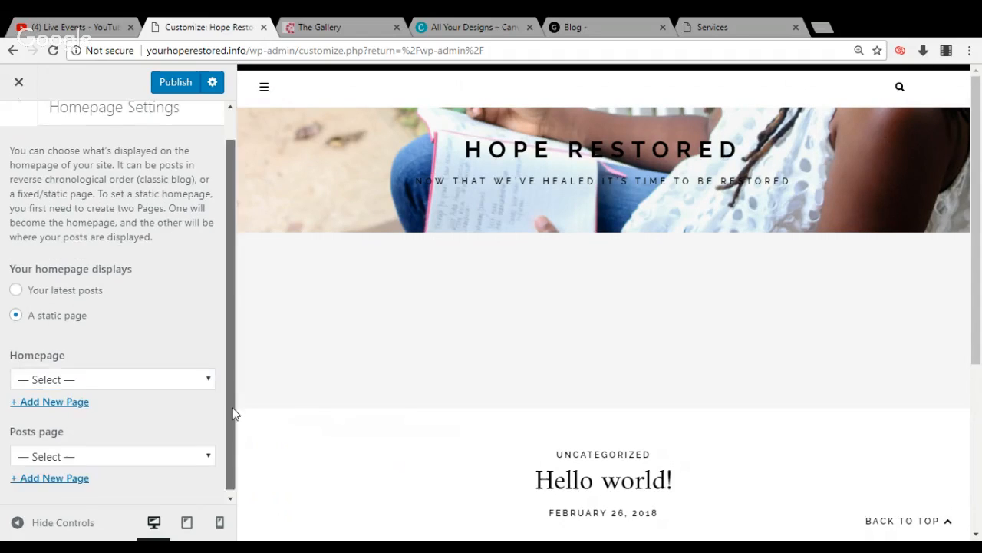
{"action": "left_click", "coordinate": [197, 379]}
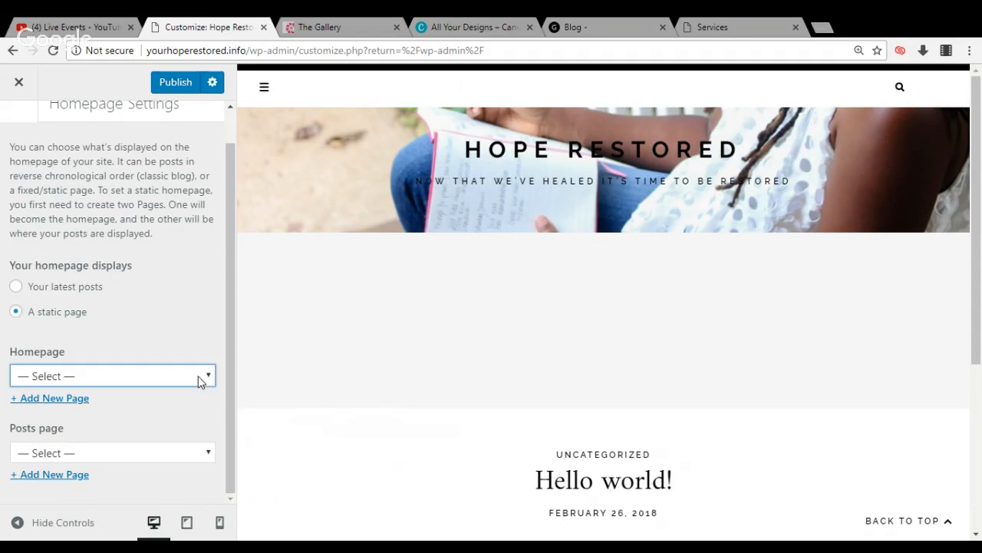
{"action": "left_click", "coordinate": [157, 467]}
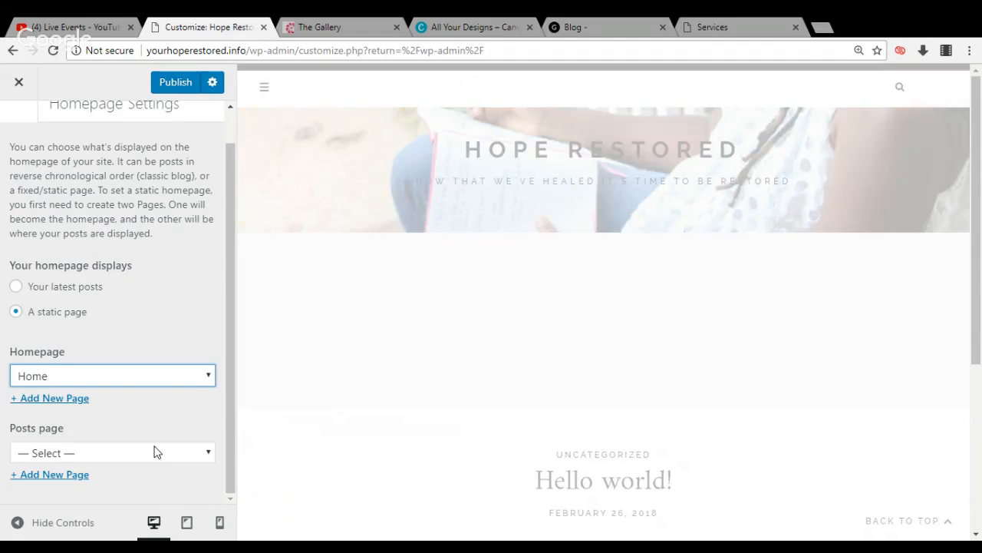
Choose Stories as the posts page and return to the main customizer list
{"action": "left_click", "coordinate": [157, 453]}
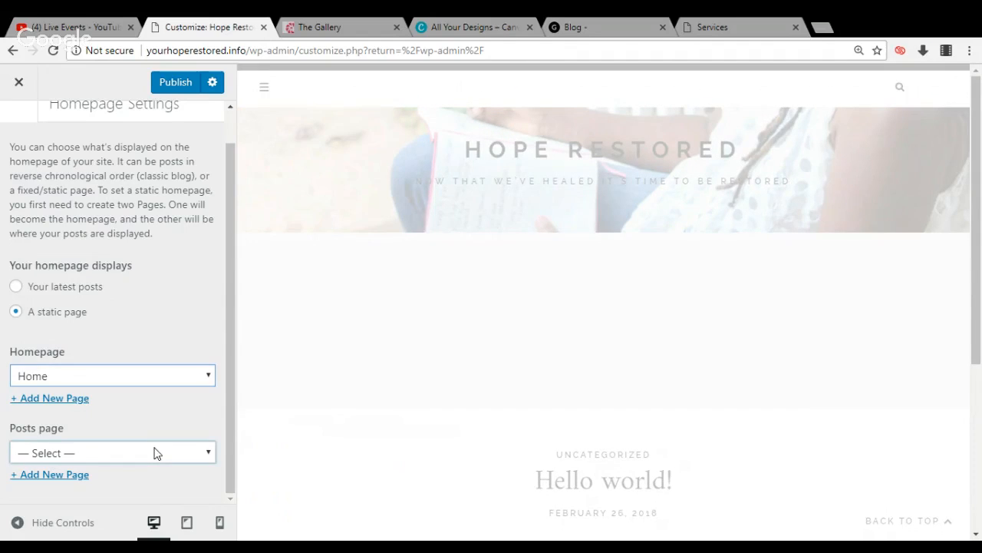
{"action": "left_click", "coordinate": [157, 454]}
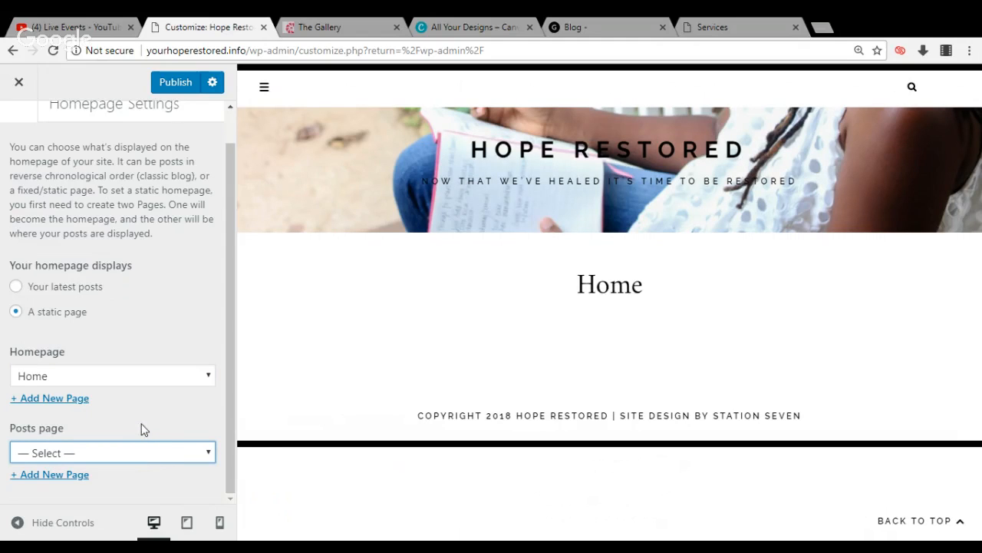
{"action": "left_click", "coordinate": [142, 424]}
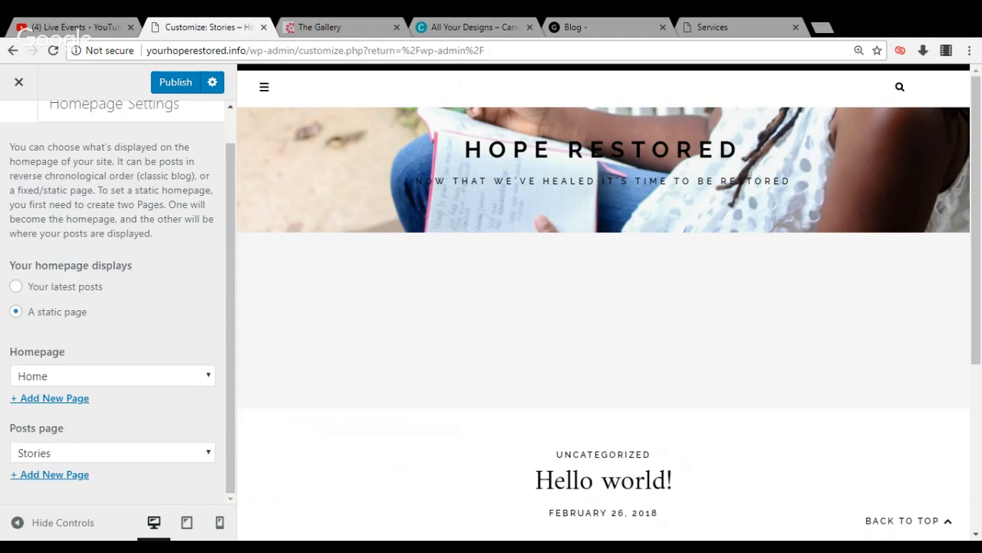
{"action": "left_click_drag", "start_coordinate": [233, 195], "coordinate": [226, 138]}
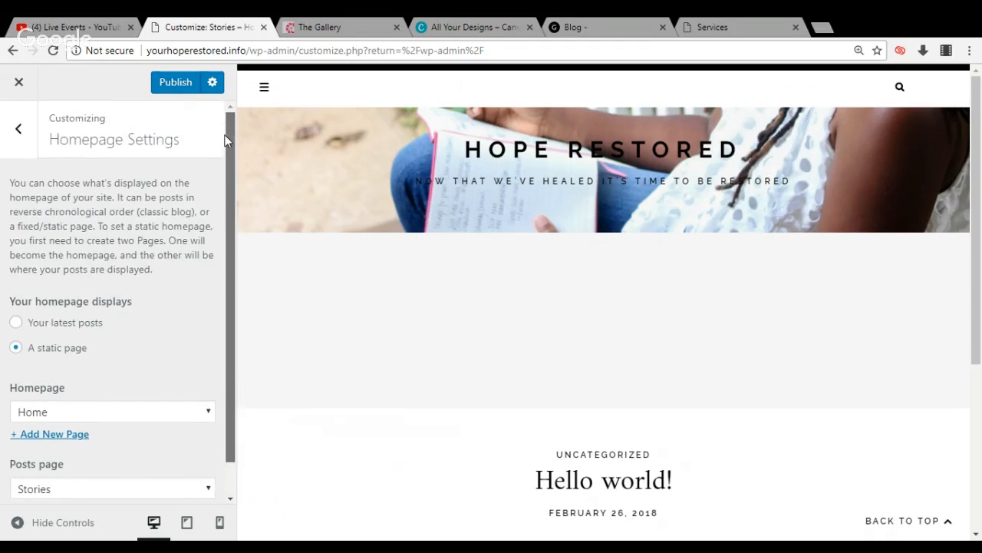
{"action": "left_click", "coordinate": [6, 152]}
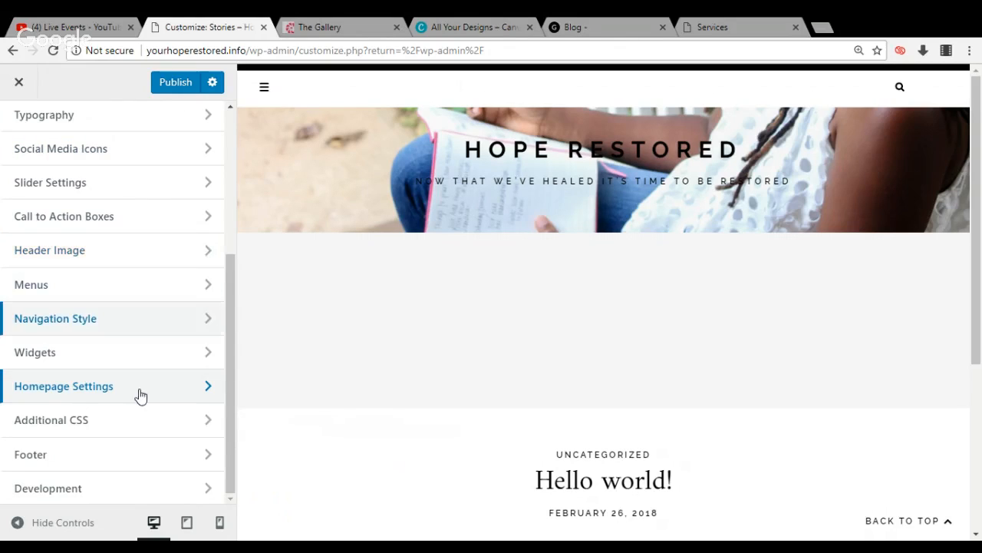
Examine the Additional CSS section and return to the main customizer list
{"action": "left_click", "coordinate": [132, 435]}
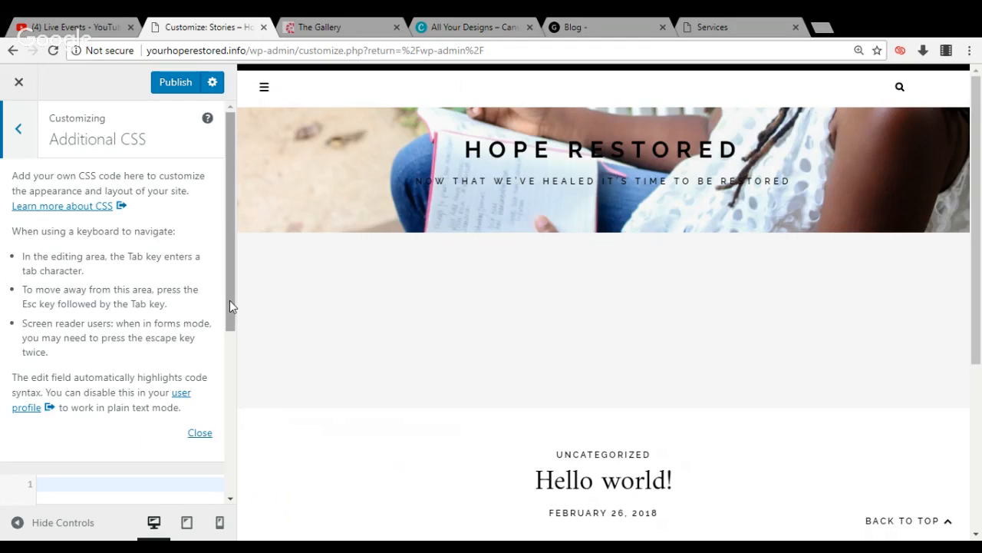
{"action": "scroll", "coordinate": [229, 309], "scroll_direction": "down", "scroll_amount": 1}
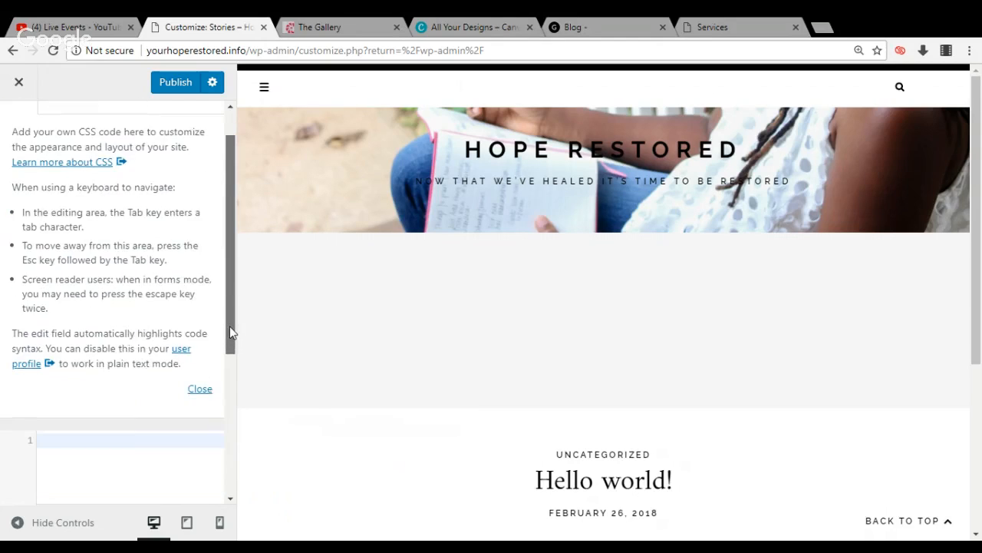
{"action": "left_click_drag", "start_coordinate": [227, 376], "coordinate": [257, 231]}
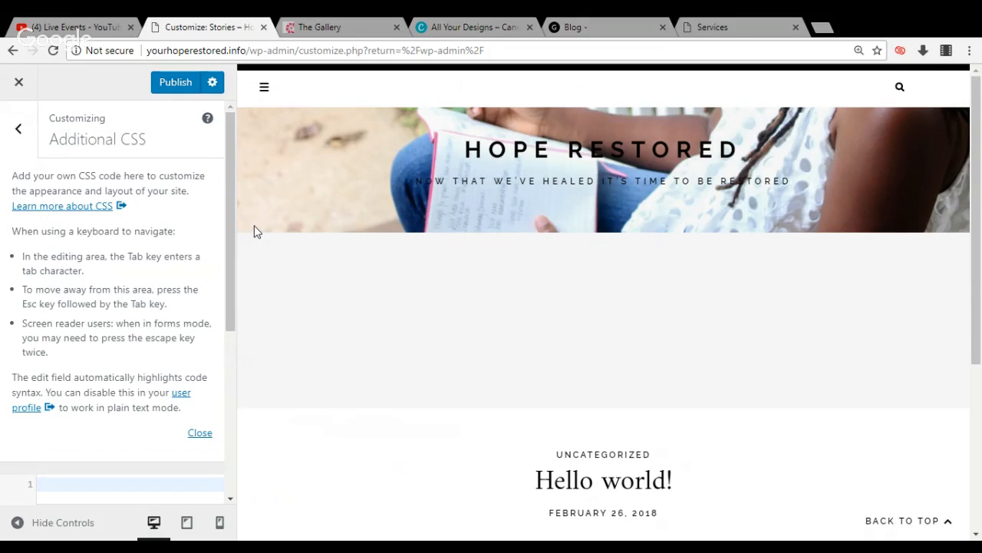
{"action": "left_click", "coordinate": [14, 132]}
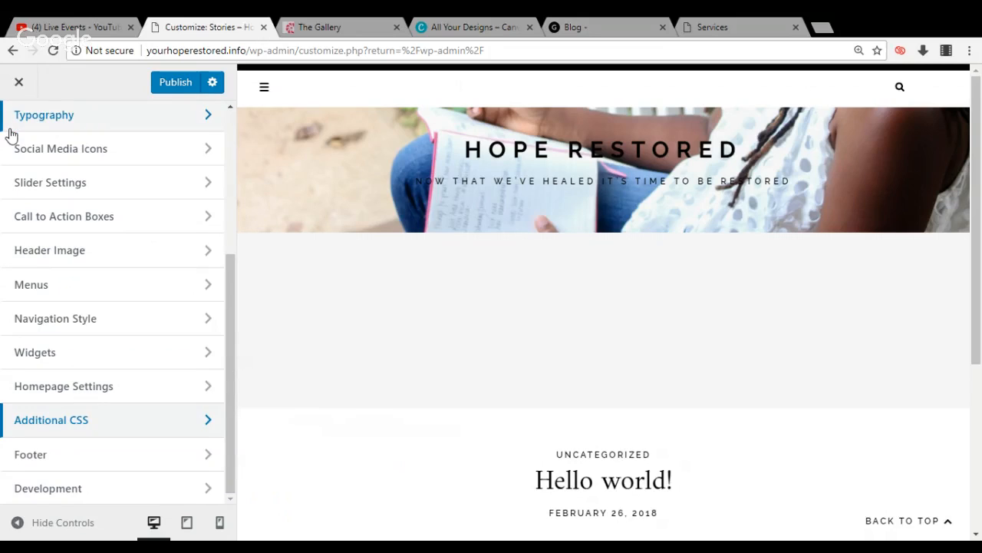
In the Footer settings, enter "Designed By Her Purpose LLC" as the footer copyright text
{"action": "left_click", "coordinate": [37, 461]}
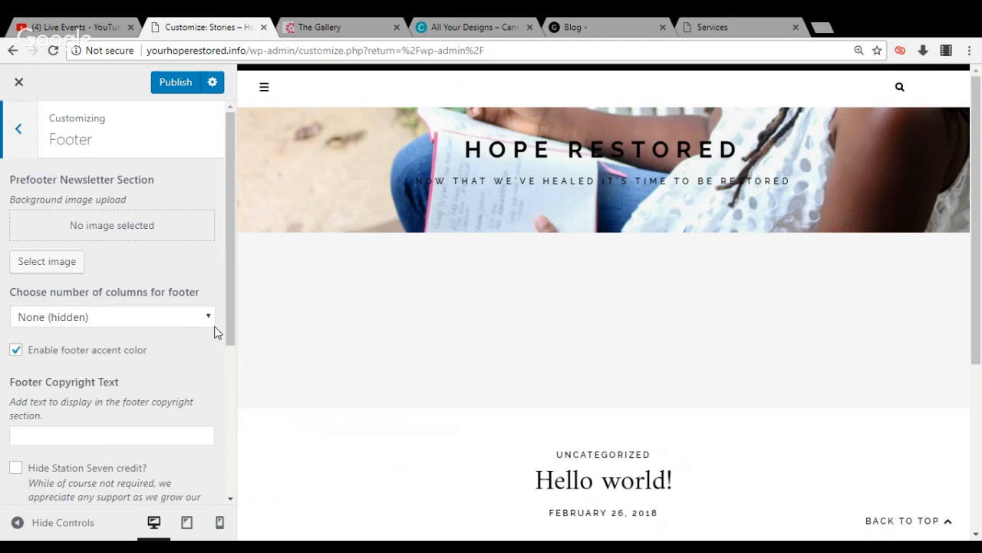
{"action": "left_click", "coordinate": [86, 439]}
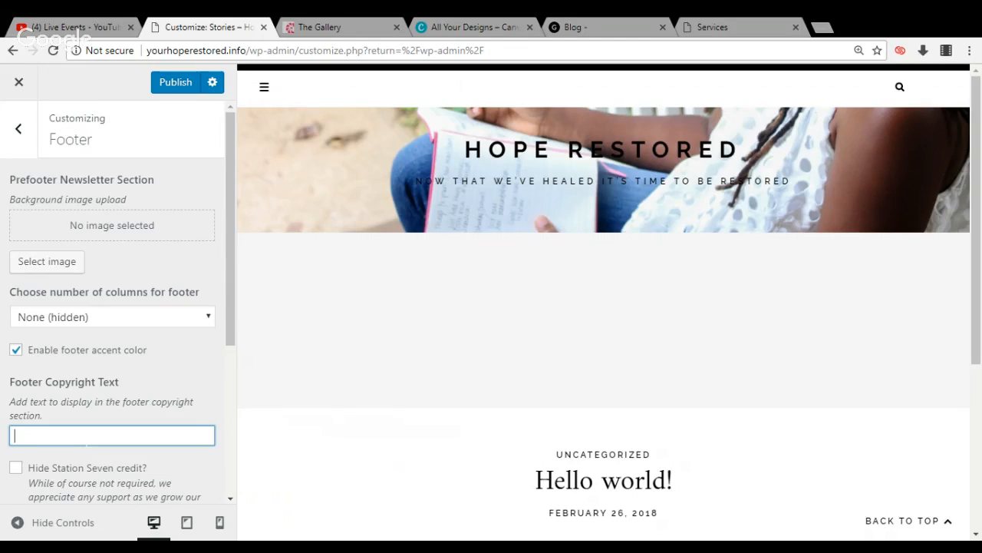
{"action": "type", "text": "Desig"}
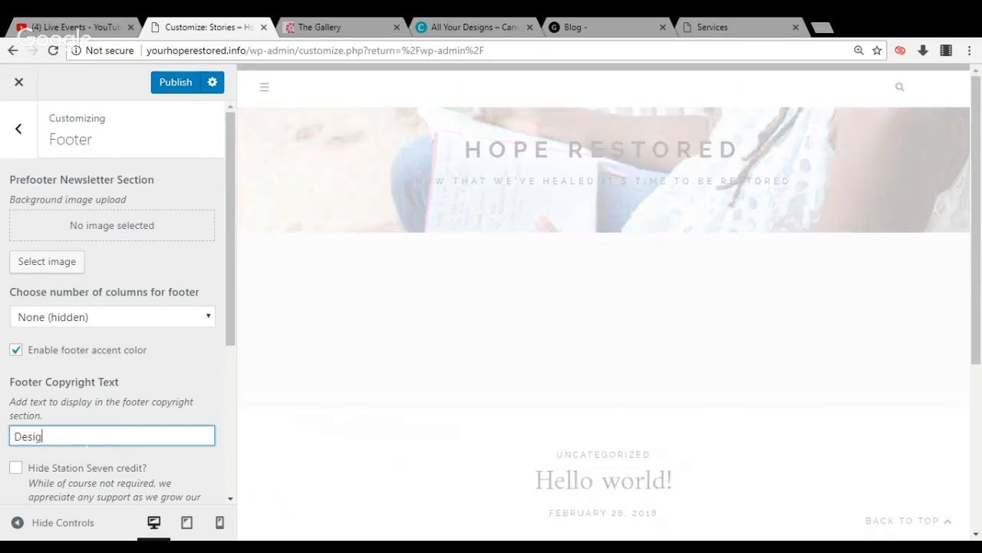
{"action": "type", "text": "ned By Her Purpose L"}
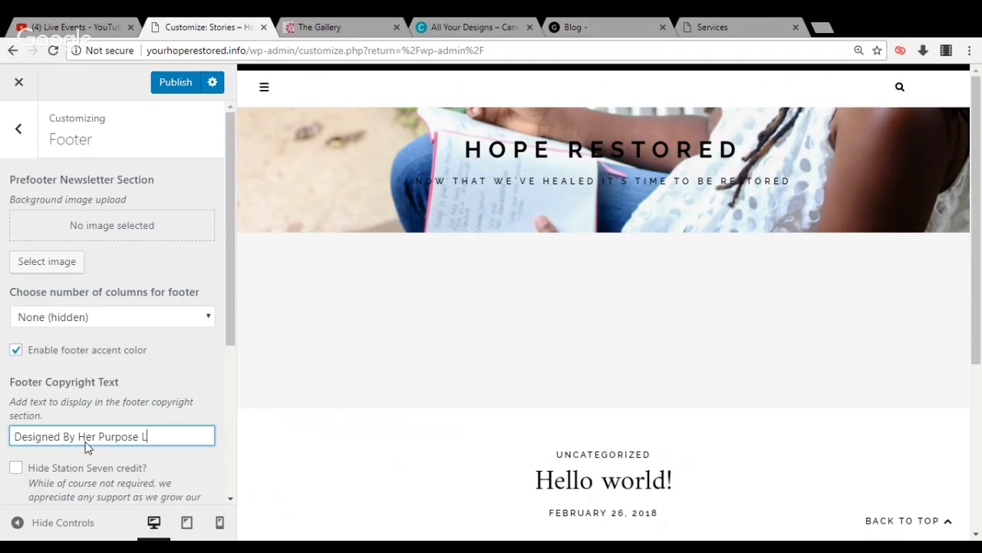
{"action": "type", "text": "LC"}
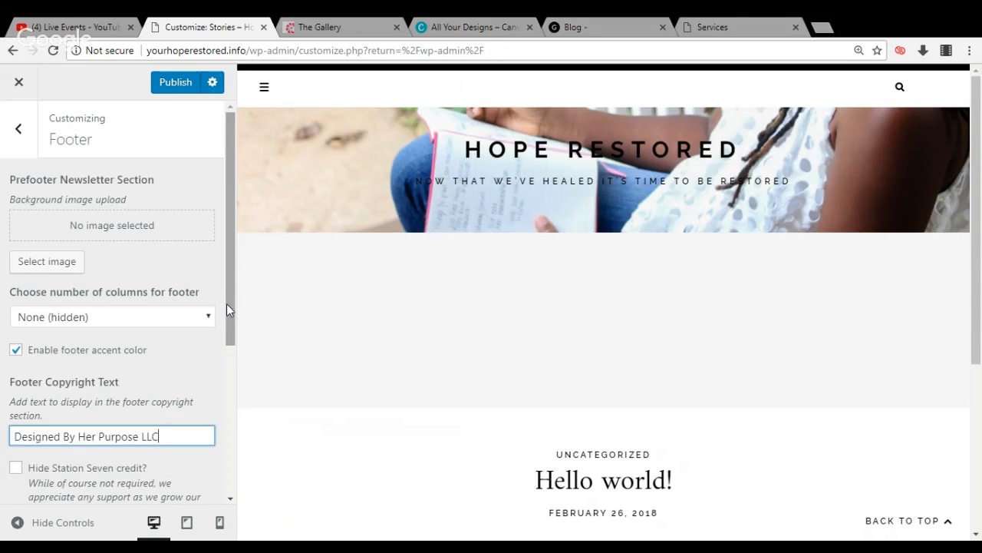
Hide the Station Seven credit in the site's footer
{"action": "left_click", "coordinate": [715, 296]}
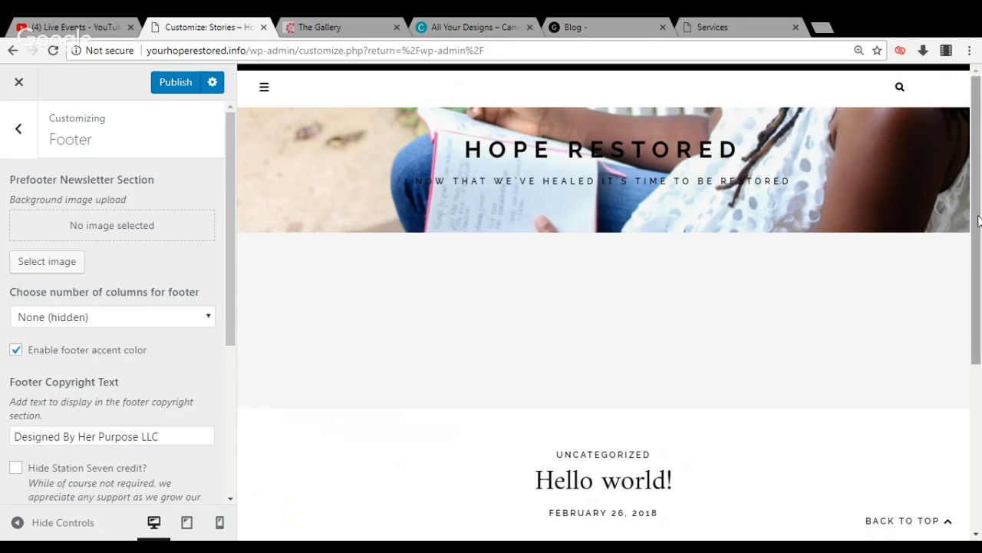
{"action": "left_click_drag", "start_coordinate": [978, 221], "coordinate": [976, 428]}
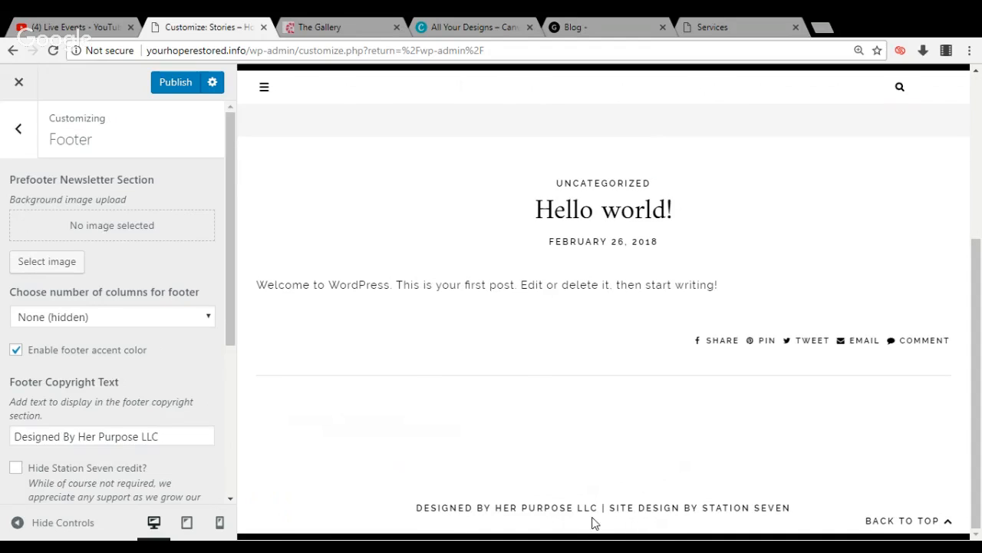
{"action": "left_click", "coordinate": [17, 469]}
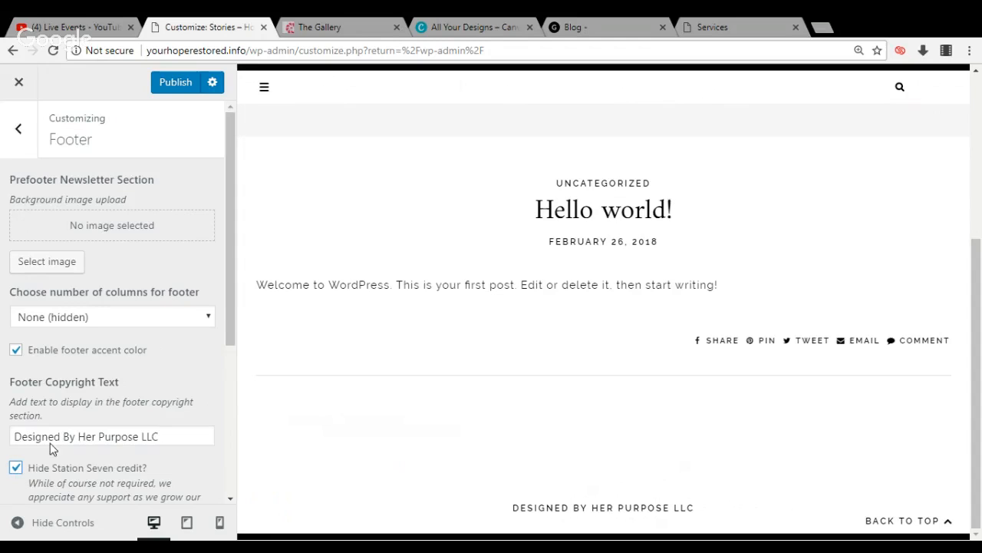
Examine the remaining Footer settings, including the Back to Top button options
{"action": "scroll", "coordinate": [228, 308], "scroll_direction": "down", "scroll_amount": 1}
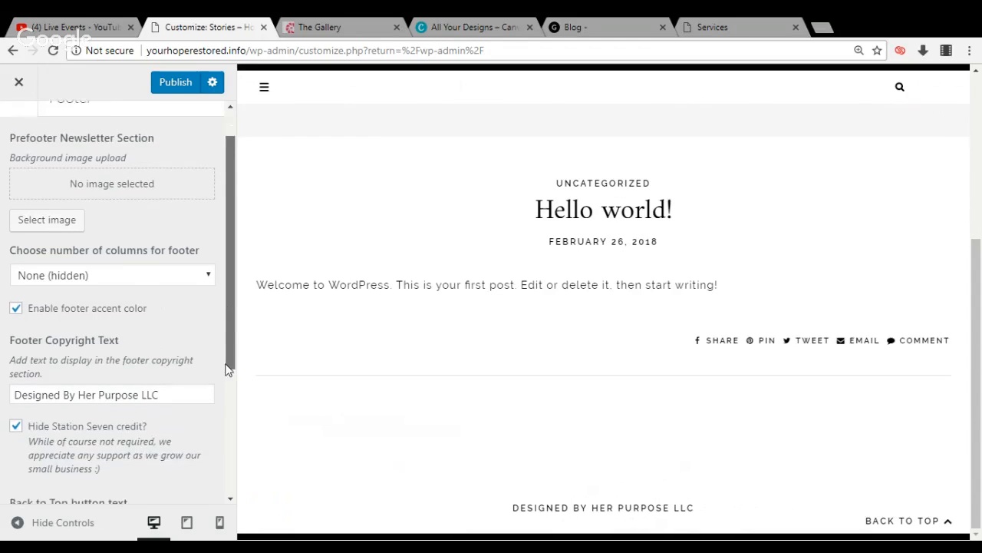
{"action": "left_click_drag", "start_coordinate": [228, 368], "coordinate": [220, 471]}
{"action": "scroll", "coordinate": [222, 363], "scroll_direction": "up", "scroll_amount": 3}
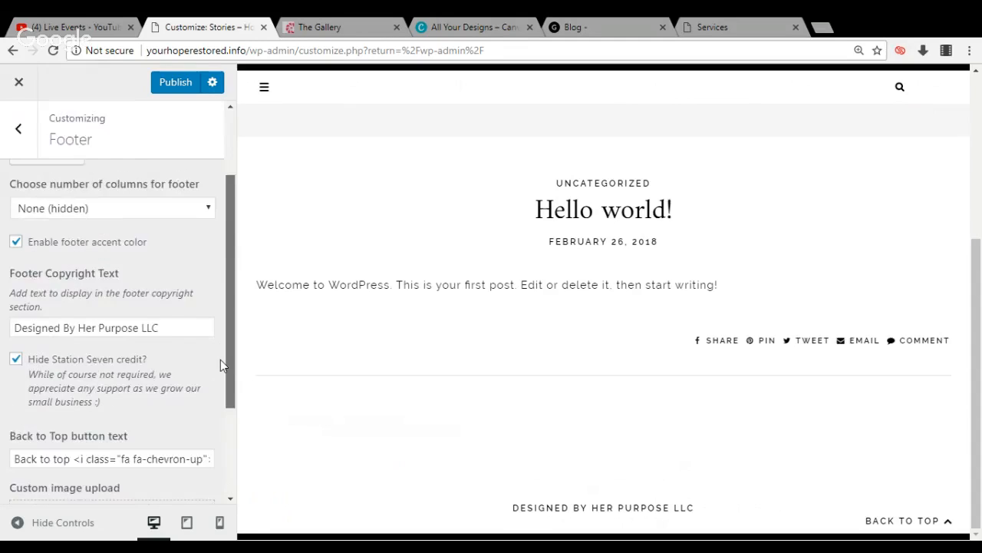
{"action": "scroll", "coordinate": [215, 461], "scroll_direction": "down", "scroll_amount": 3}
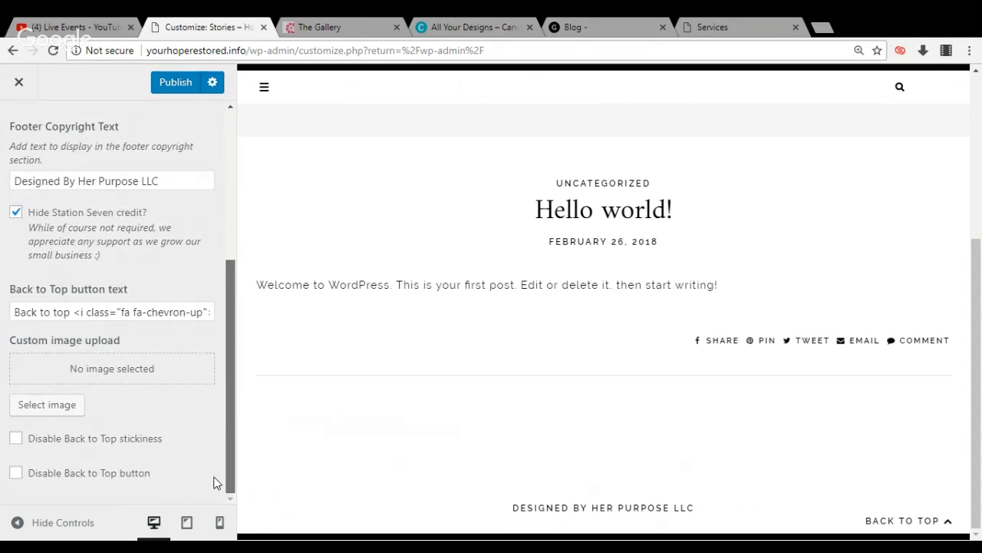
{"action": "scroll", "coordinate": [225, 324], "scroll_direction": "up", "scroll_amount": 2}
{"action": "left_click_drag", "start_coordinate": [227, 325], "coordinate": [243, 230]}
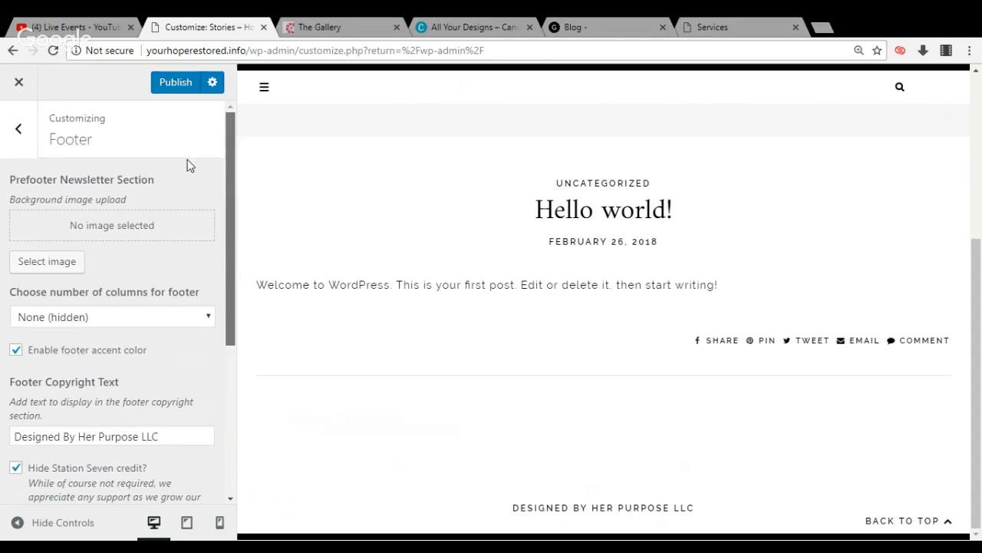
Leave the Footer settings, publish the customizer changes and close the customizer
{"action": "left_click", "coordinate": [17, 129]}
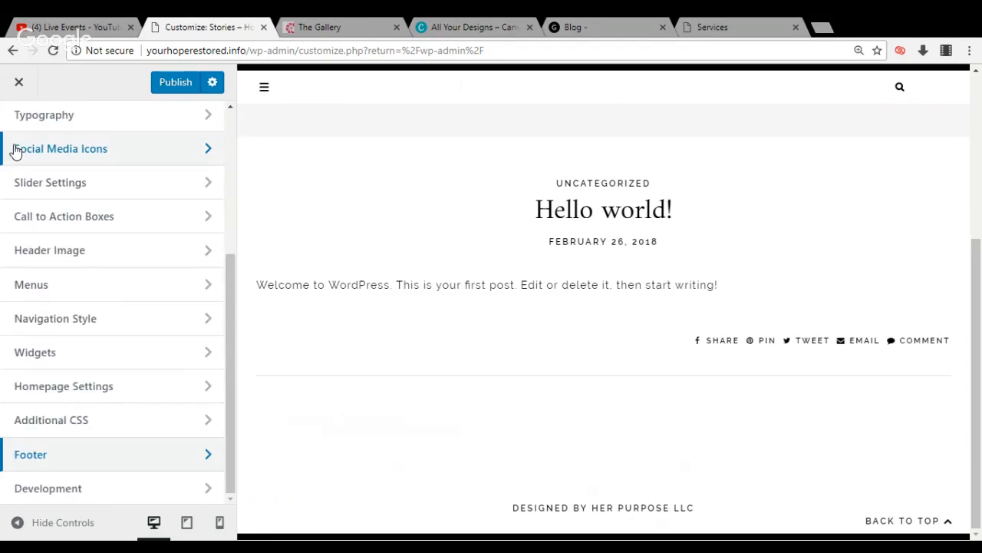
{"action": "left_click", "coordinate": [172, 84]}
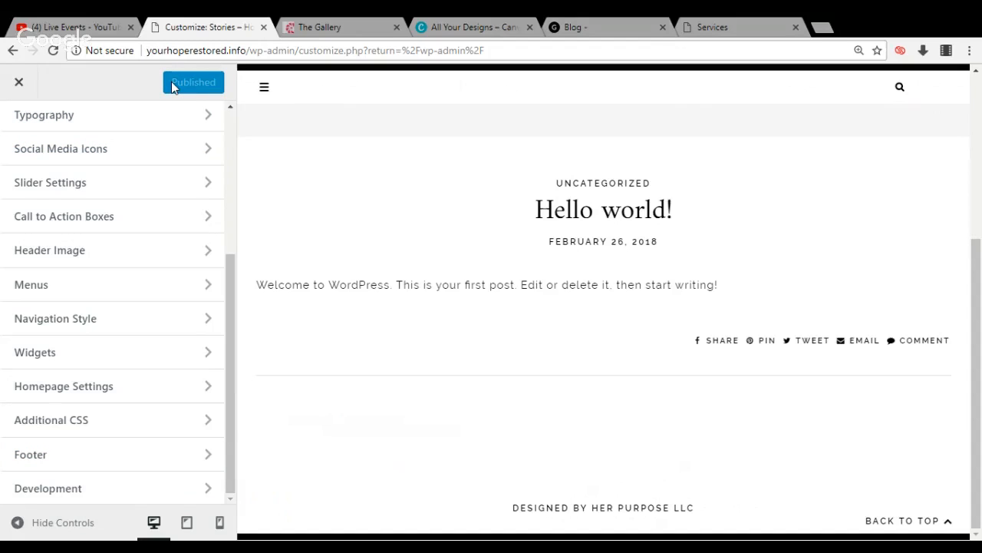
{"action": "left_click", "coordinate": [19, 82]}
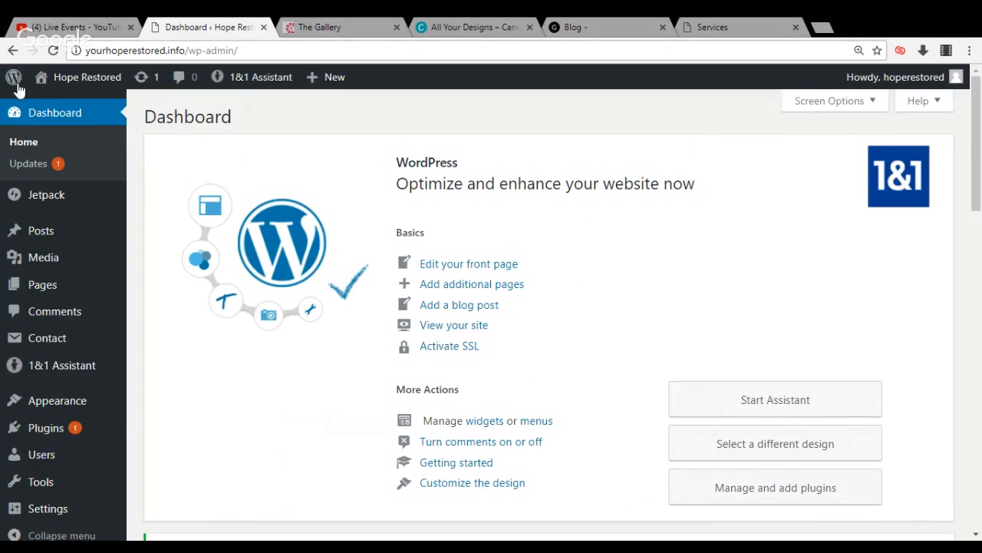
Switch to the healingmelanins.com blog, dismiss its social media follow bar and open that site's WordPress dashboard
{"action": "left_click", "coordinate": [568, 28]}
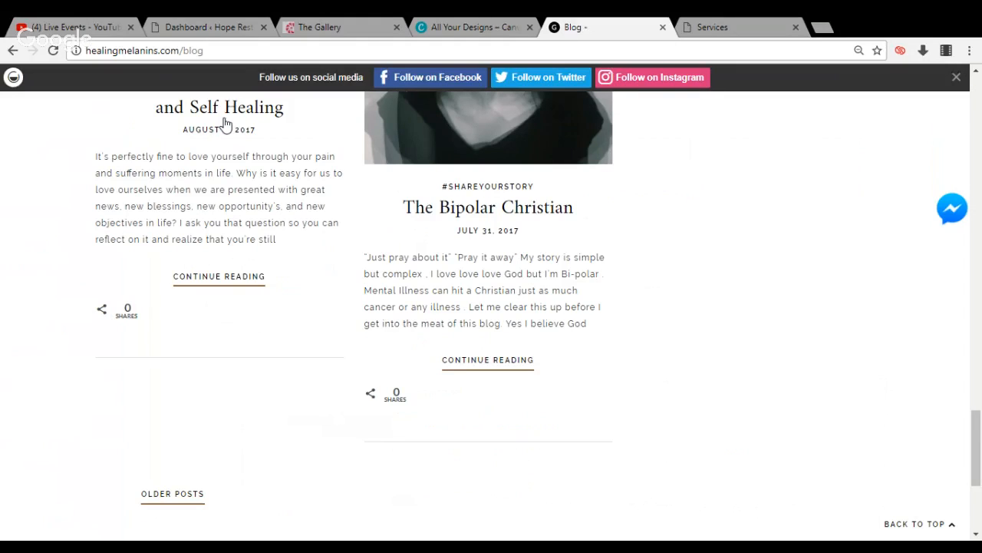
{"action": "left_click", "coordinate": [957, 78]}
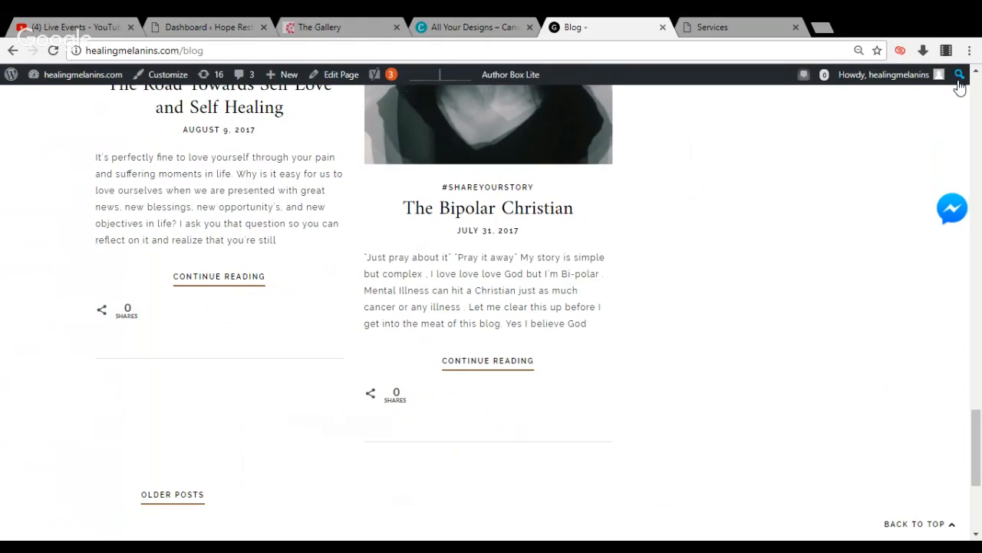
{"action": "left_click_drag", "start_coordinate": [277, 241], "coordinate": [107, 80]}
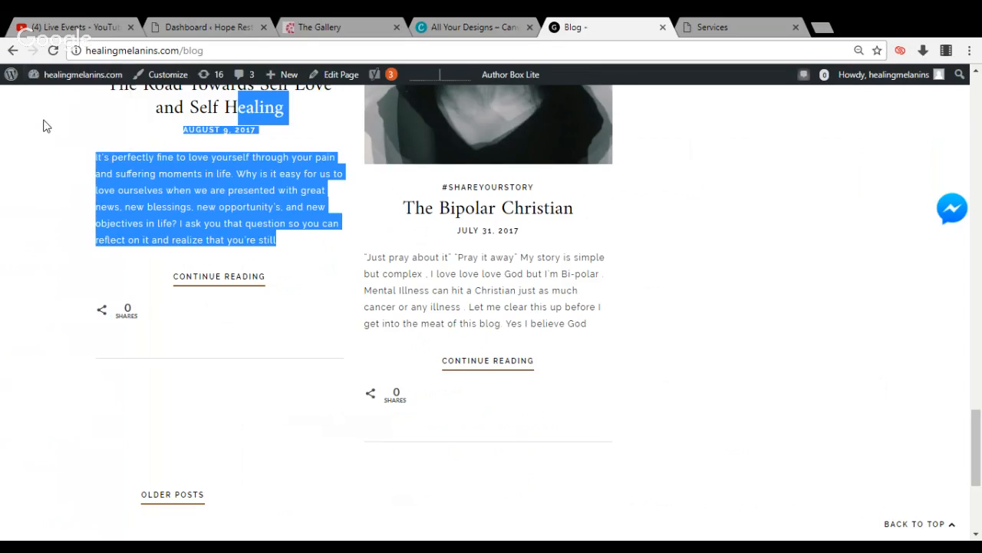
{"action": "mouse_move", "coordinate": [56, 82]}
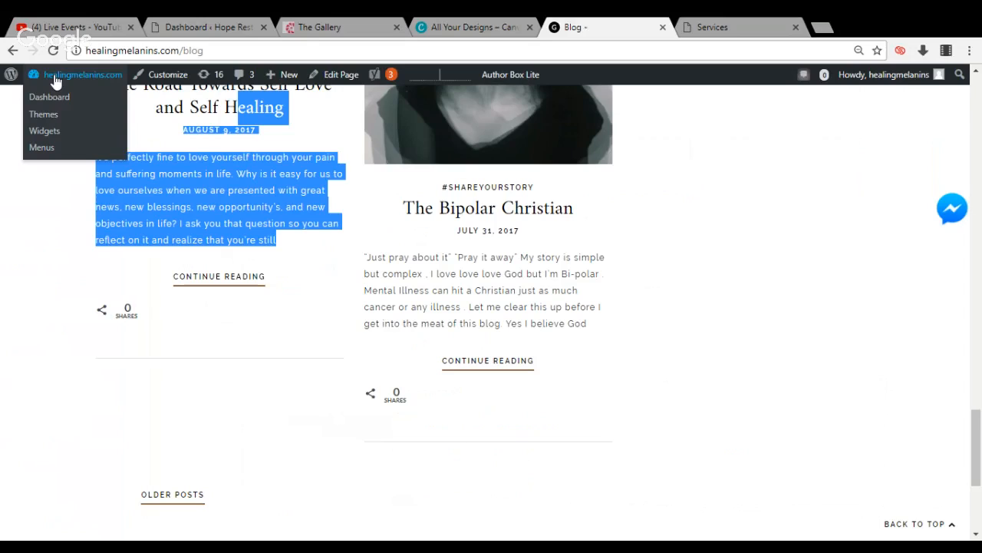
{"action": "left_click", "coordinate": [53, 98]}
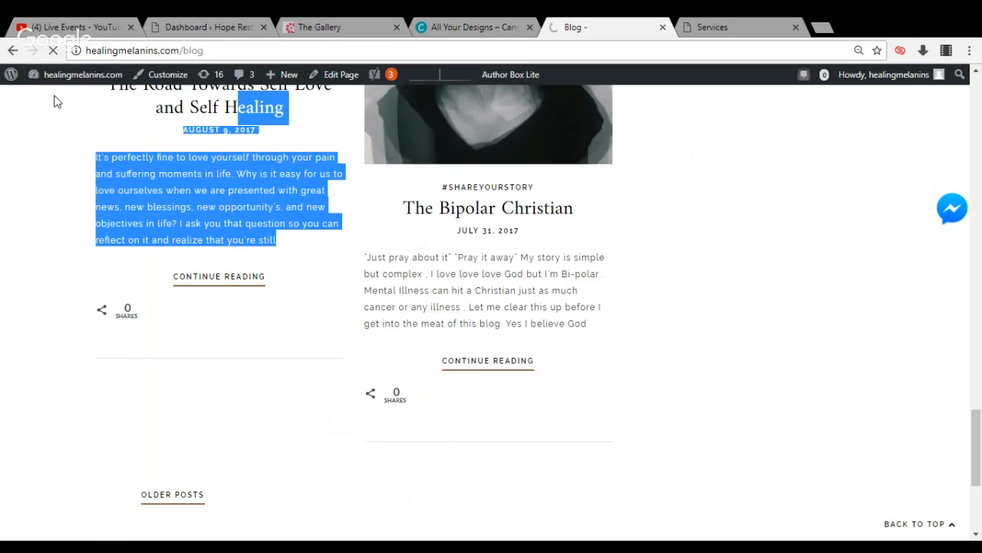
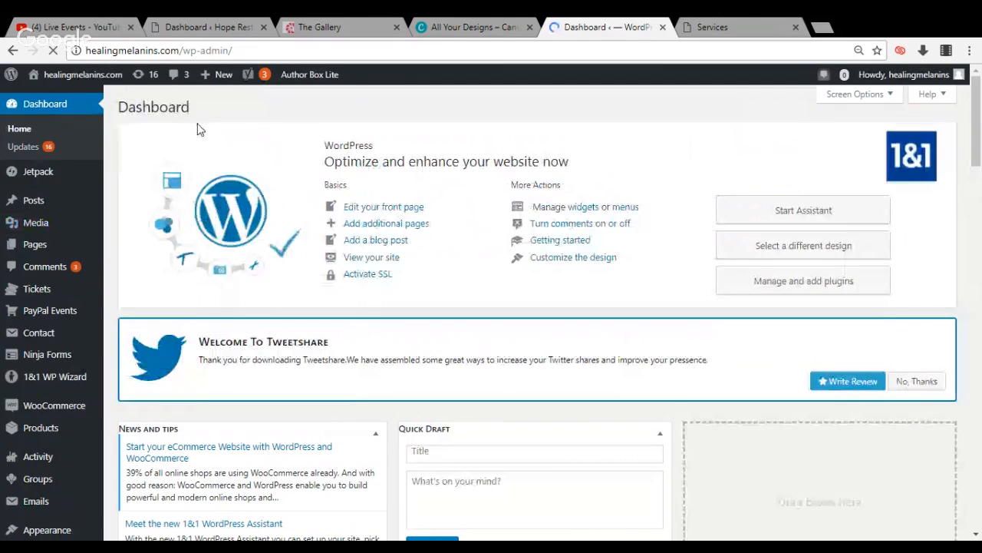
Switch to the Hope Restored dashboard and dismiss its Jetpack welcome panel
{"action": "left_click", "coordinate": [194, 29]}
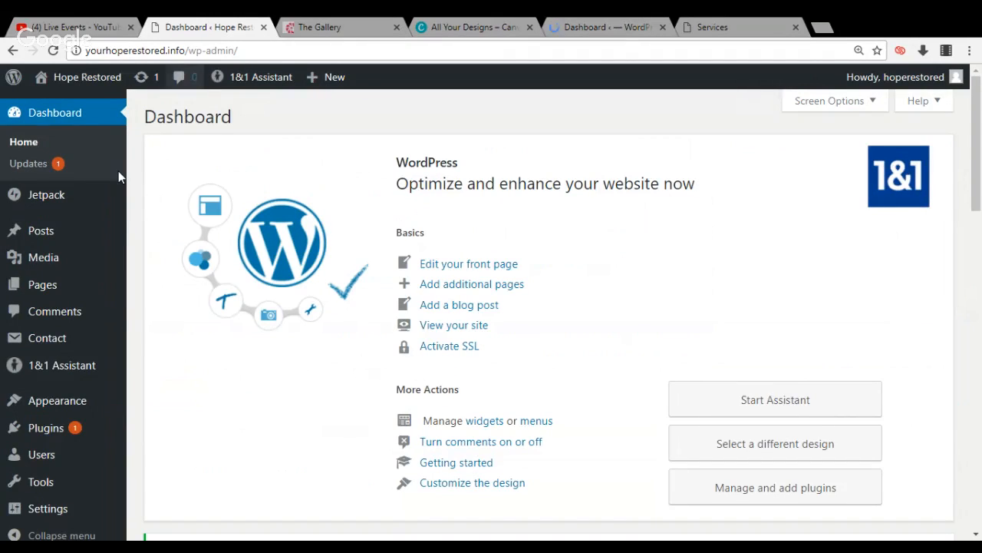
{"action": "mouse_move", "coordinate": [124, 222]}
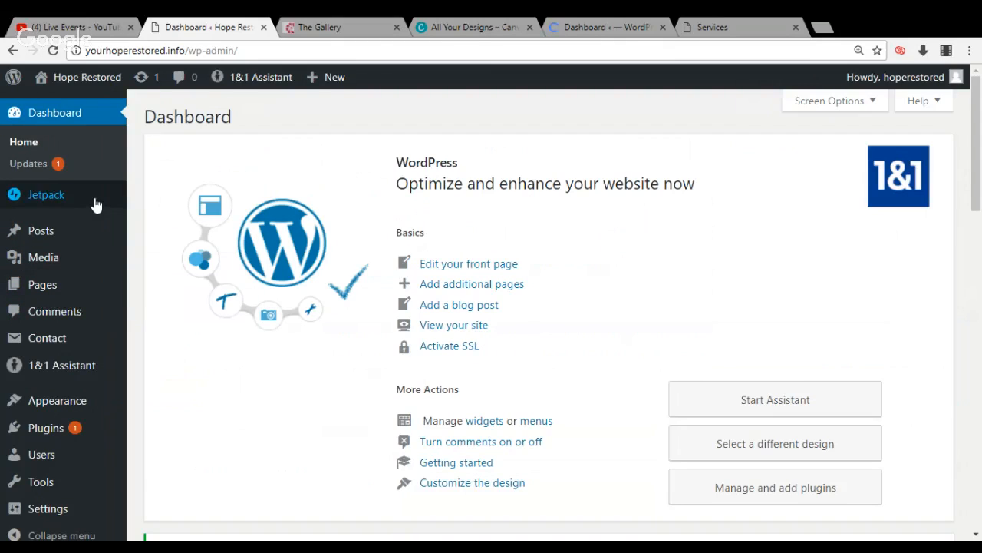
{"action": "mouse_move", "coordinate": [100, 287]}
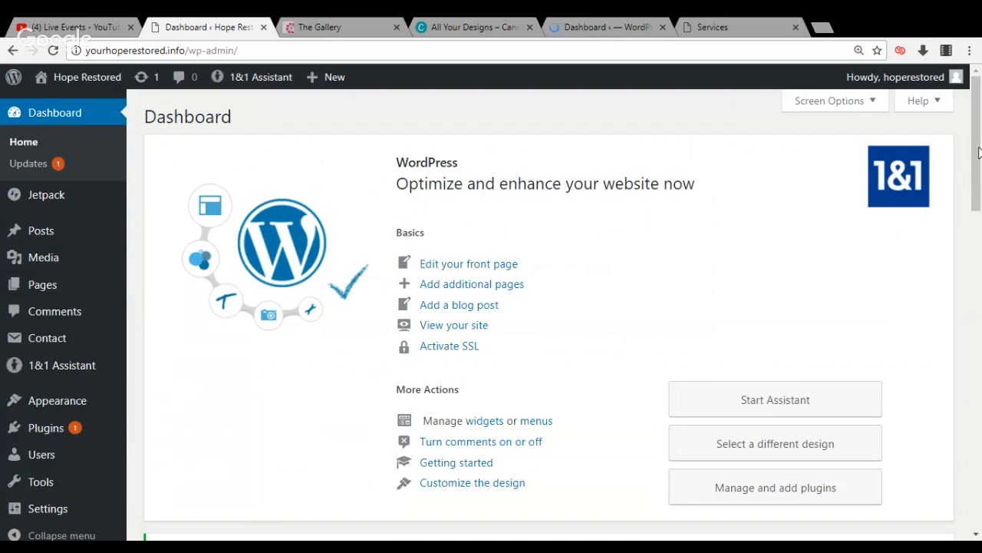
{"action": "left_click_drag", "start_coordinate": [978, 151], "coordinate": [977, 184]}
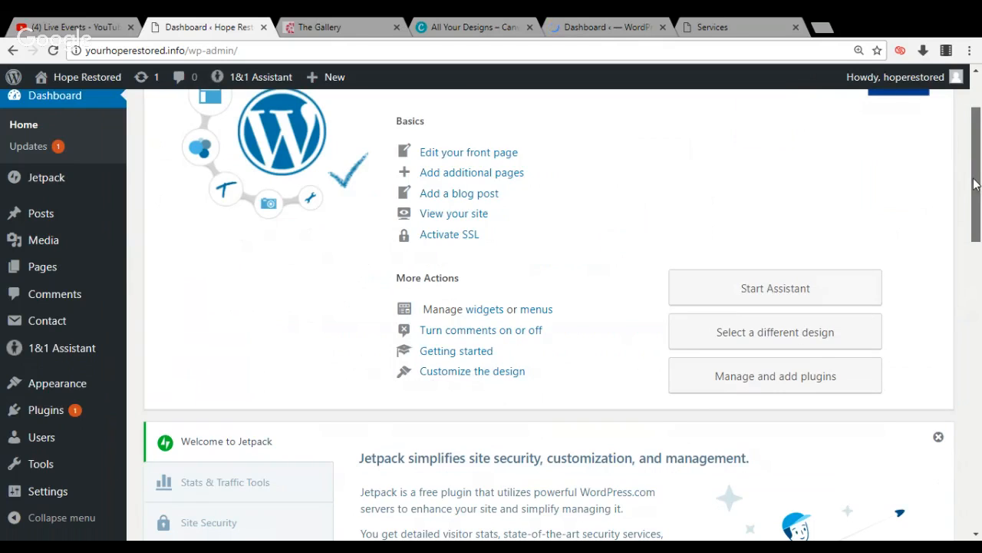
{"action": "left_click_drag", "start_coordinate": [973, 184], "coordinate": [973, 200]}
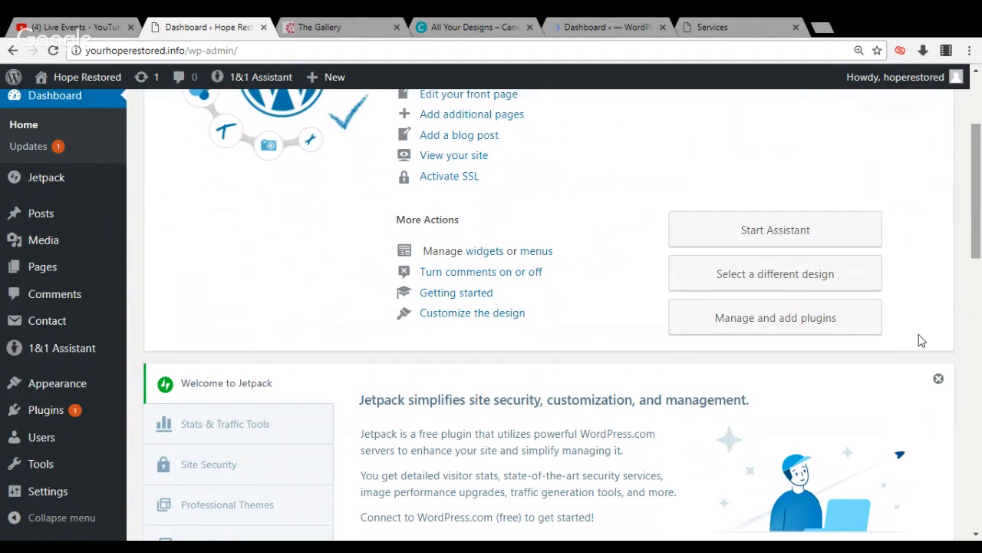
{"action": "left_click", "coordinate": [938, 380]}
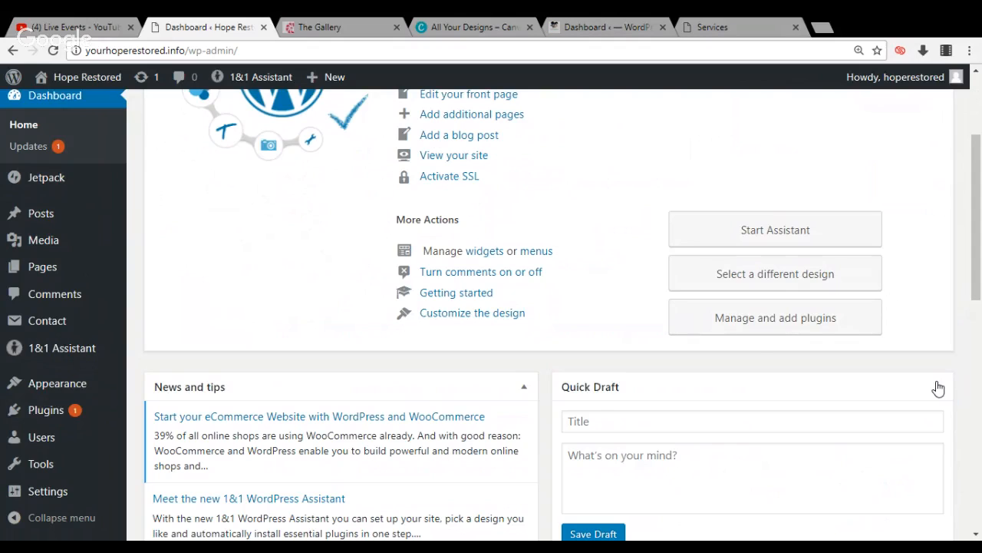
Switch to the healingmelanins.com dashboard, open its installed plugins and examine the list down to MailChimp for WordPress
{"action": "left_click", "coordinate": [604, 24]}
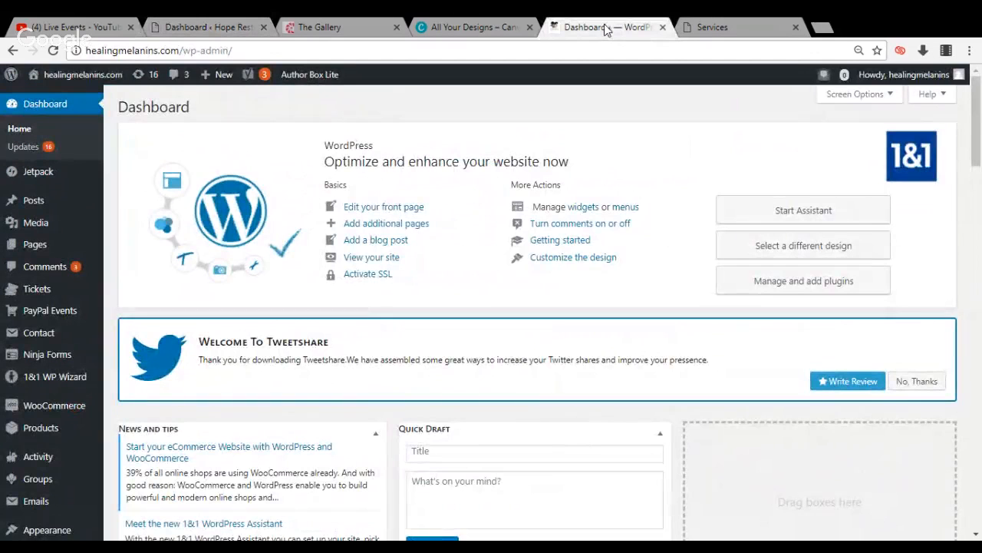
{"action": "left_click_drag", "start_coordinate": [979, 131], "coordinate": [979, 162]}
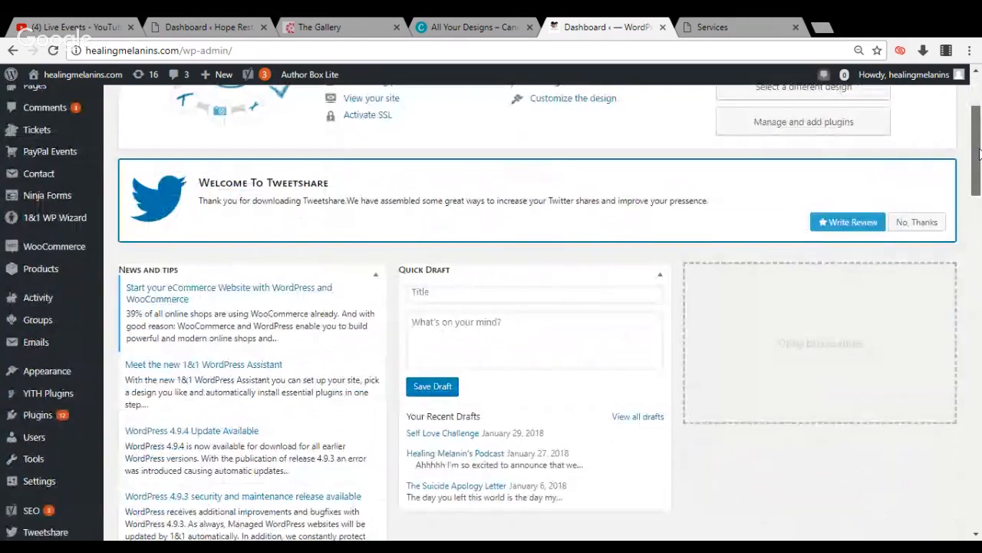
{"action": "left_click", "coordinate": [65, 417]}
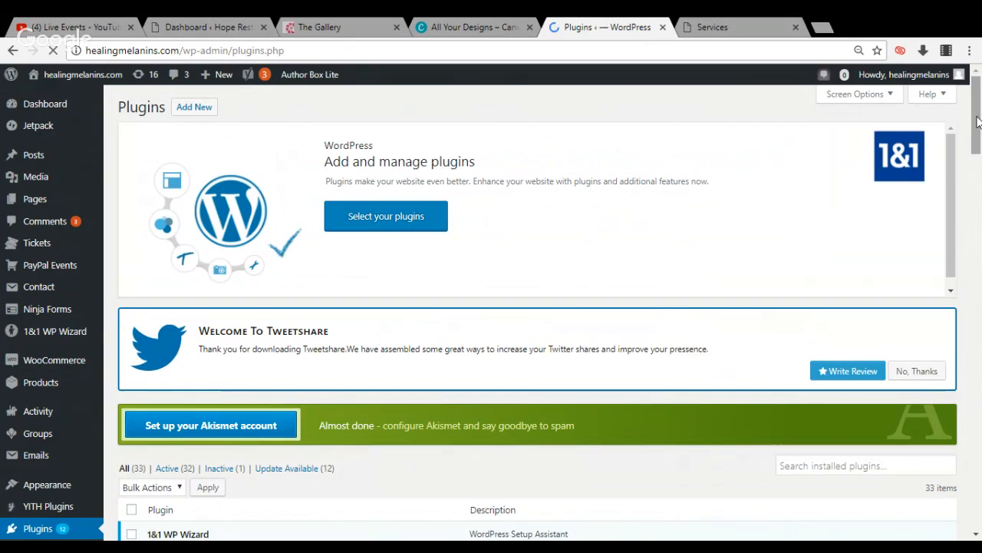
{"action": "scroll", "coordinate": [977, 133], "scroll_direction": "down", "scroll_amount": 2}
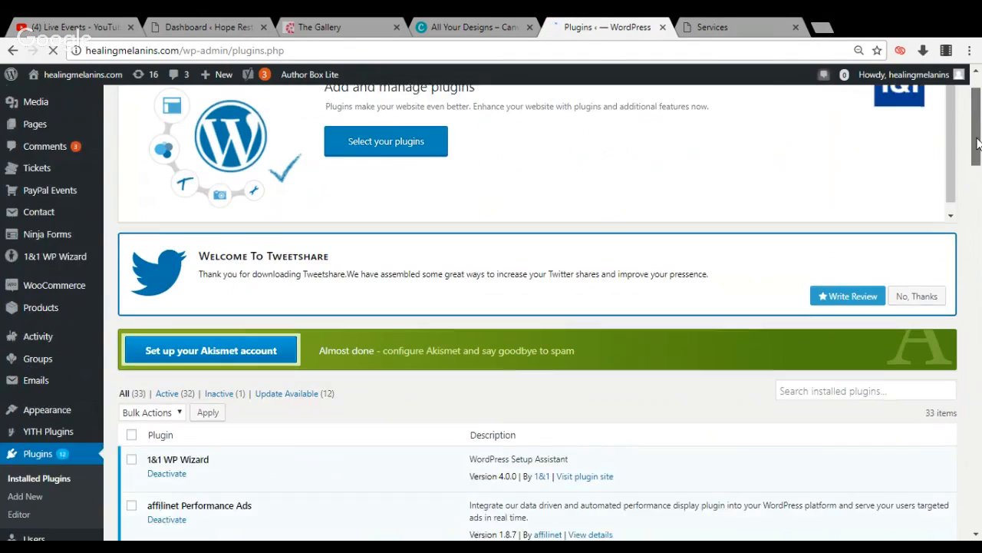
{"action": "left_click_drag", "start_coordinate": [977, 145], "coordinate": [977, 160]}
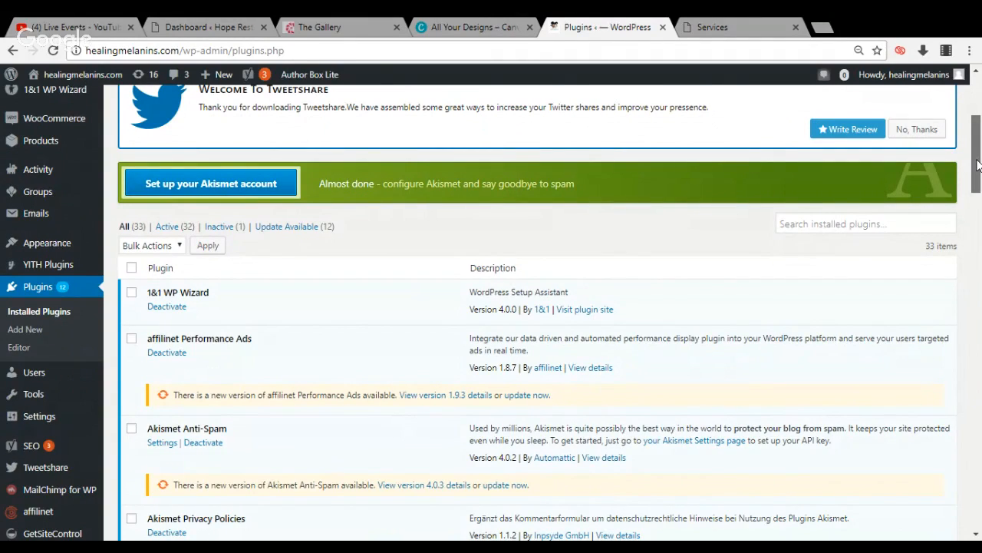
{"action": "left_click_drag", "start_coordinate": [977, 165], "coordinate": [977, 197]}
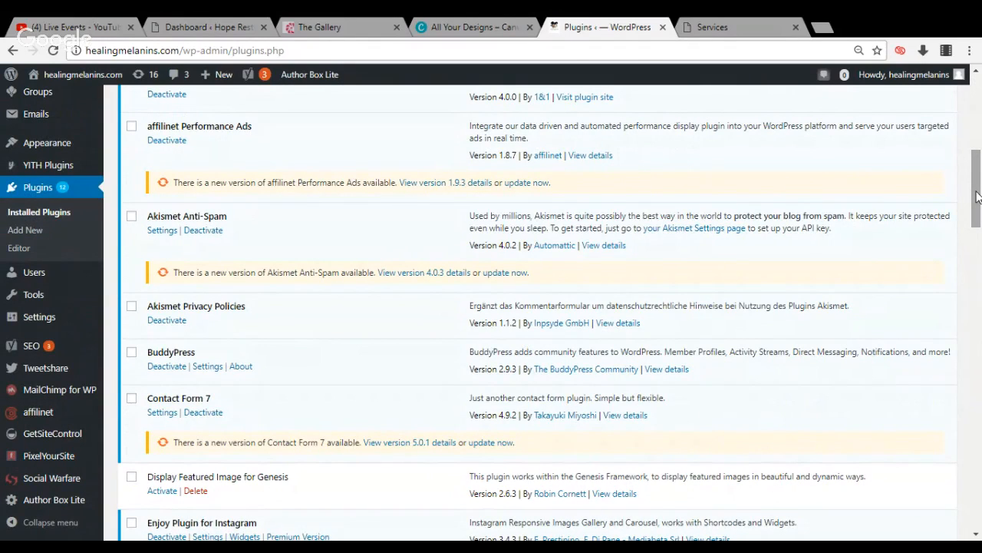
{"action": "left_click_drag", "start_coordinate": [977, 197], "coordinate": [974, 291]}
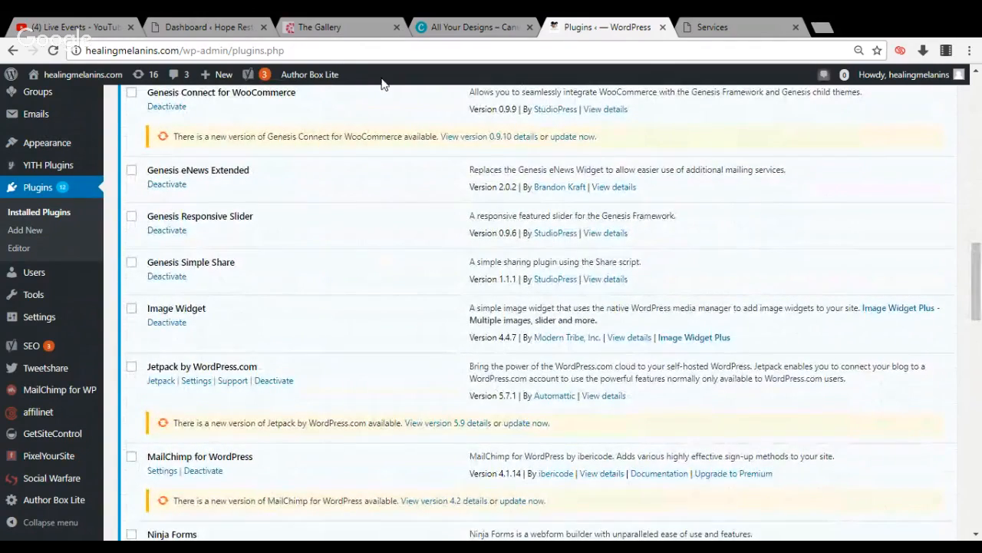
Return to the Hope Restored site, open its installed plugins and search them for "mailchimp"
{"action": "left_click", "coordinate": [215, 27]}
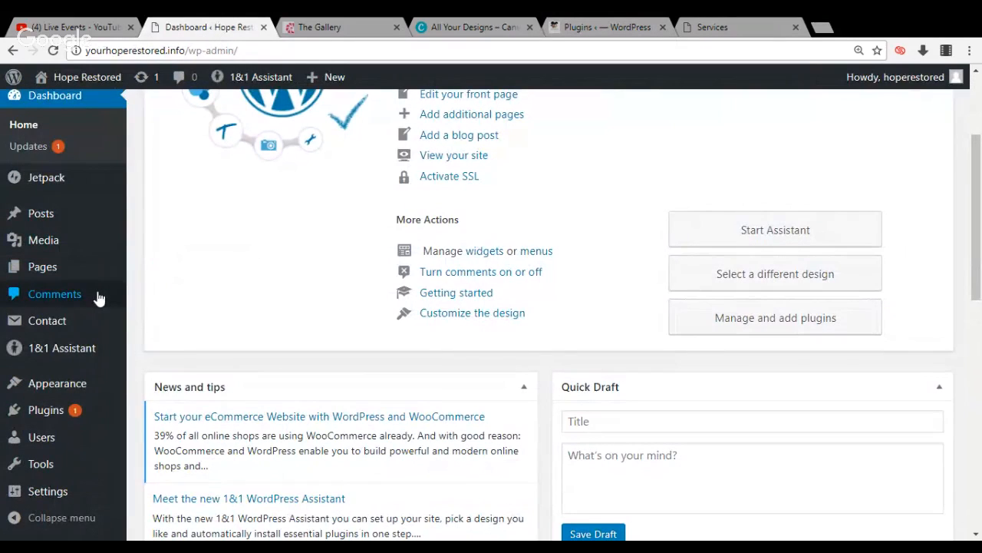
{"action": "mouse_move", "coordinate": [83, 395]}
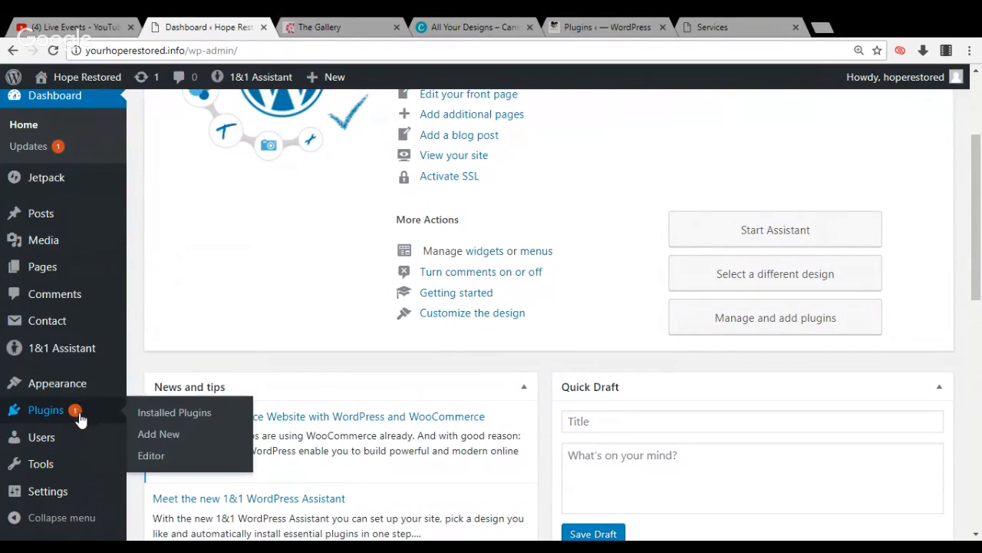
{"action": "left_click", "coordinate": [80, 412]}
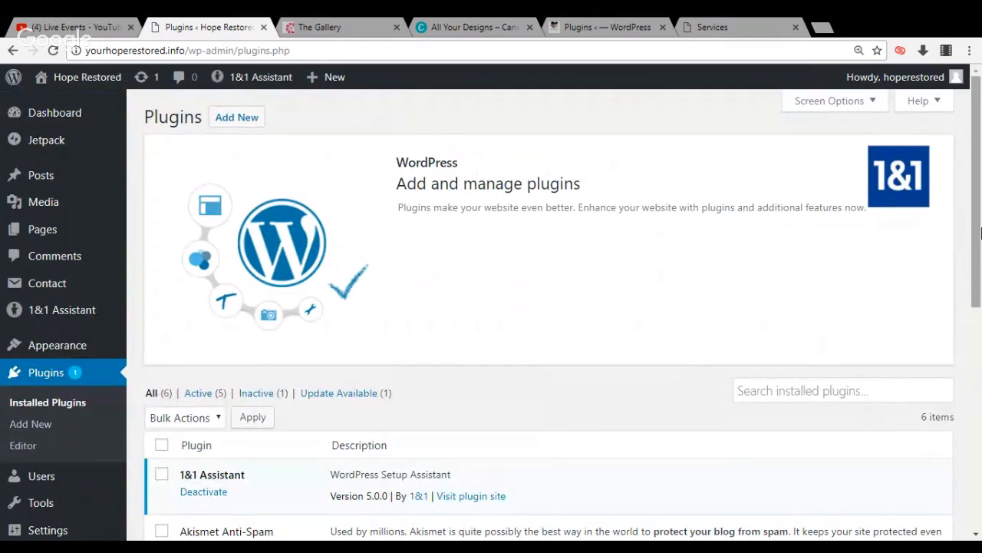
{"action": "left_click_drag", "start_coordinate": [978, 221], "coordinate": [948, 278]}
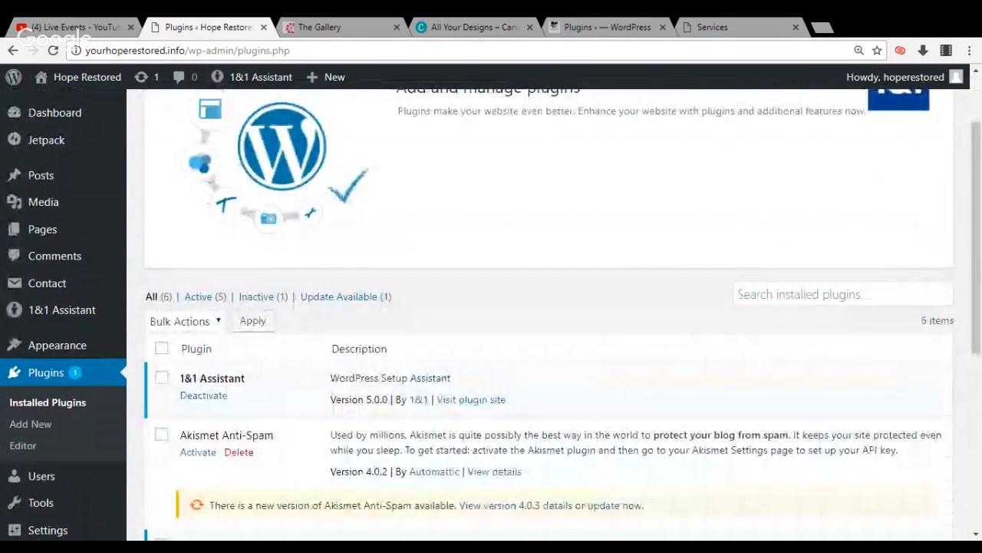
{"action": "left_click", "coordinate": [940, 294]}
{"action": "type", "text": "mai"}
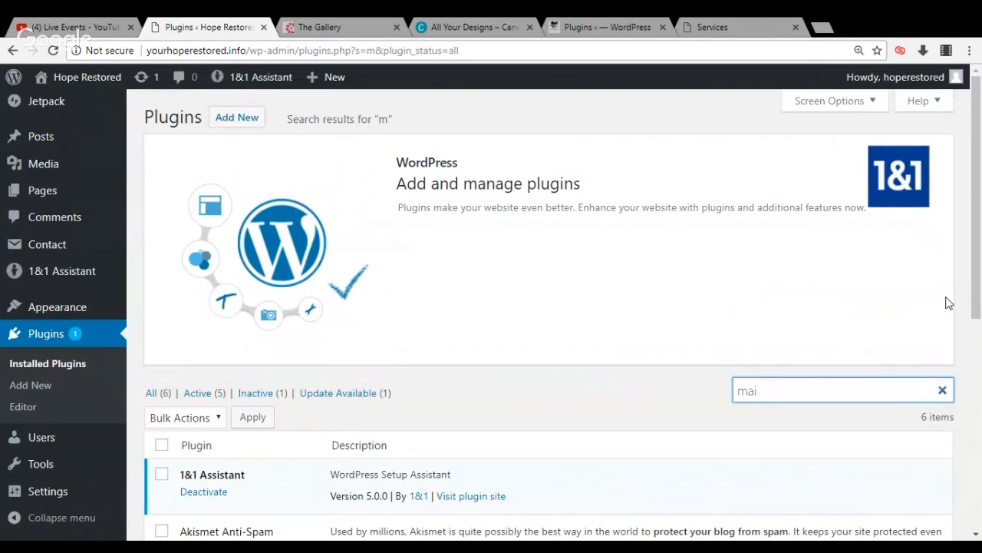
{"action": "type", "text": "l"}
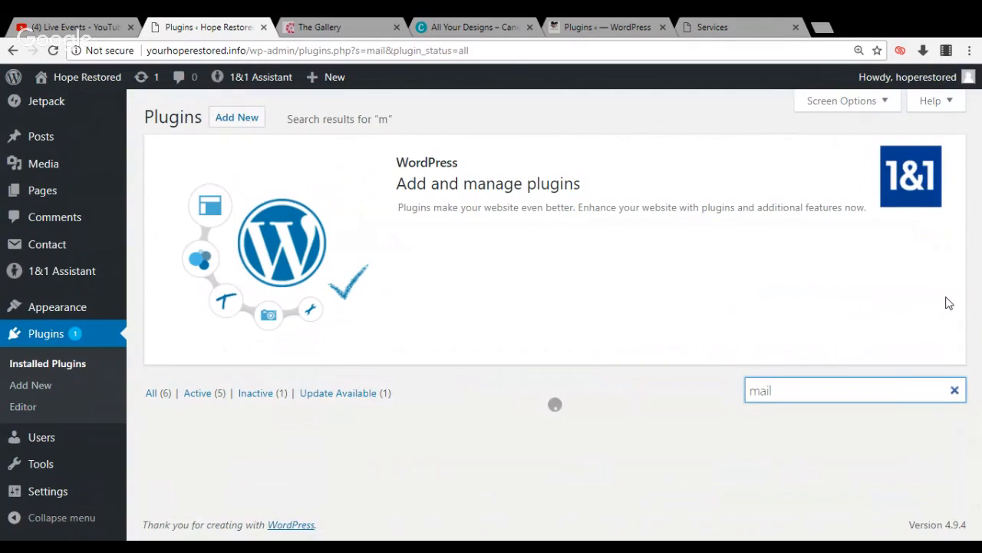
{"action": "type", "text": "chim"}
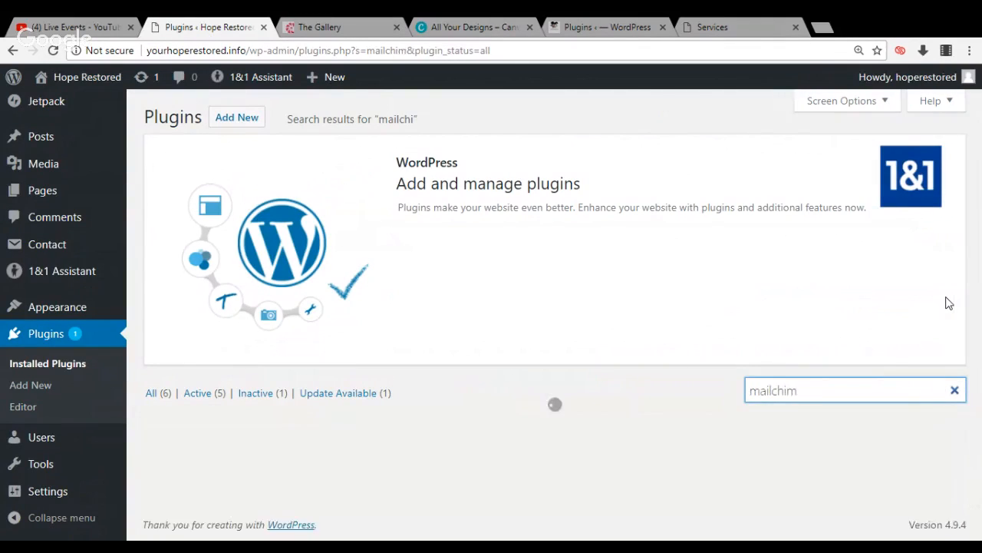
{"action": "type", "text": "p"}
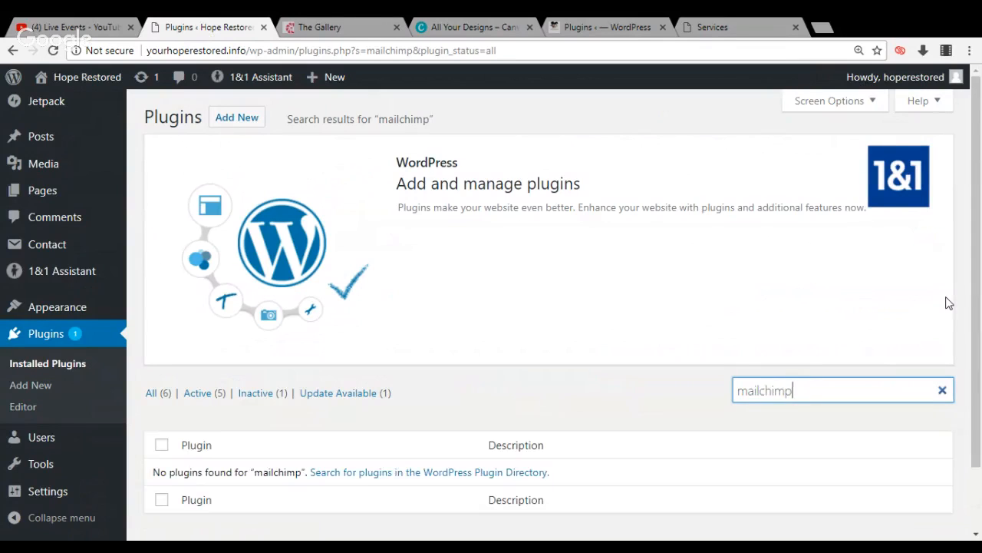
Open the page for adding new plugins on Hope Restored and look through the featured plugins
{"action": "left_click", "coordinate": [242, 115]}
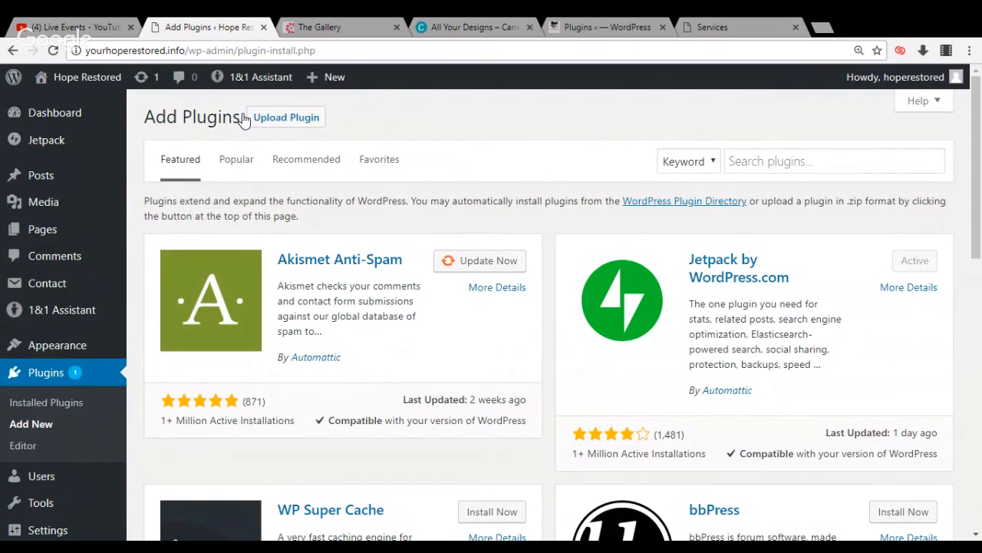
{"action": "left_click_drag", "start_coordinate": [977, 104], "coordinate": [975, 238]}
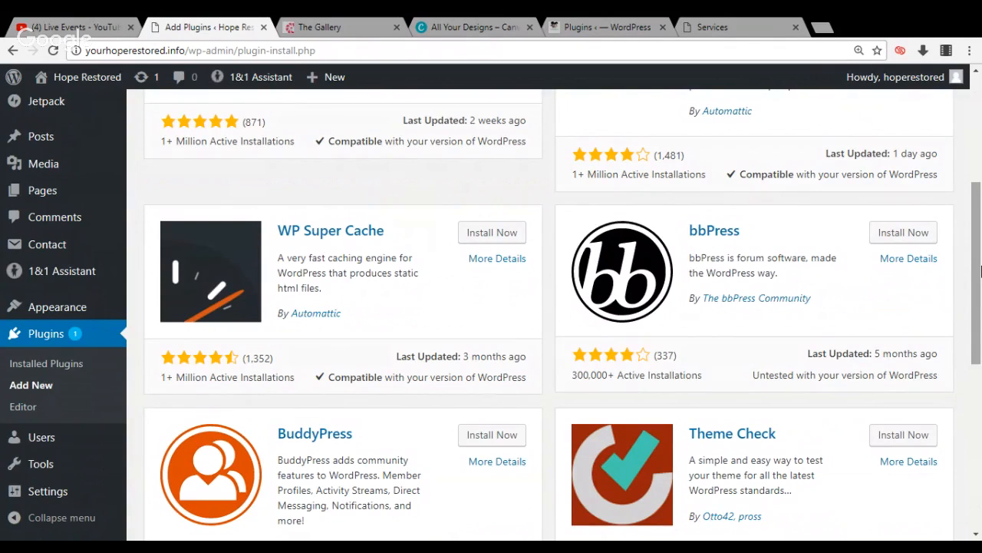
{"action": "scroll", "coordinate": [980, 270], "scroll_direction": "down", "scroll_amount": 1}
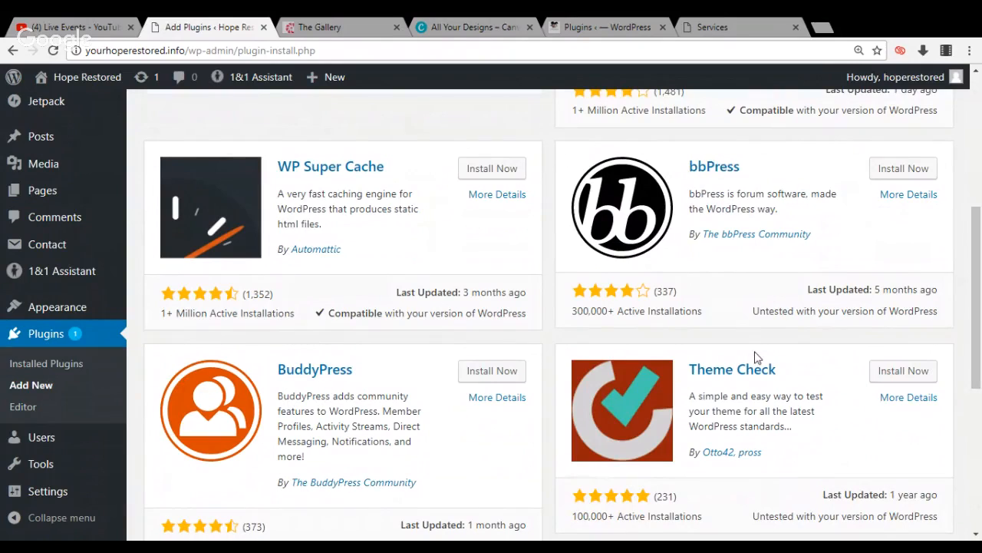
{"action": "scroll", "coordinate": [980, 326], "scroll_direction": "down", "scroll_amount": 1}
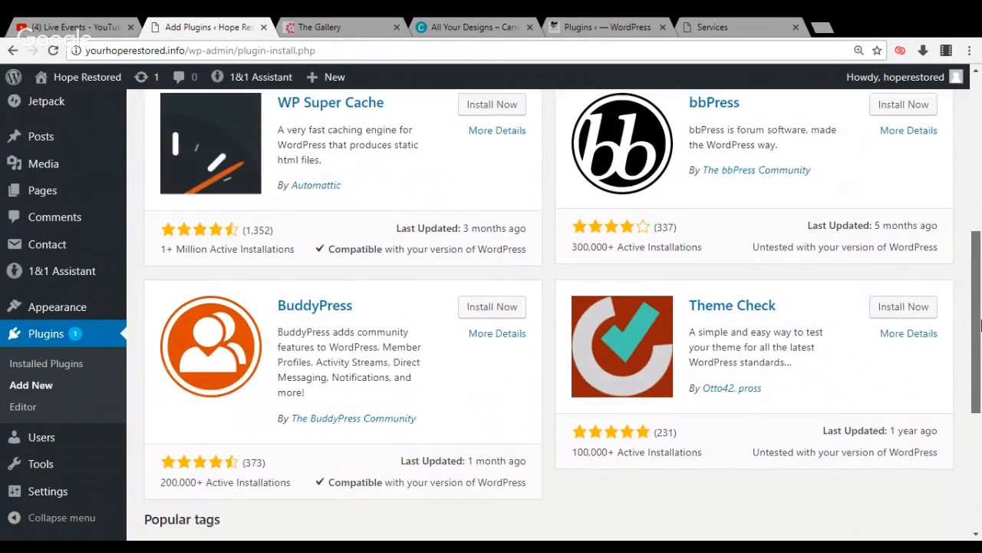
{"action": "left_click_drag", "start_coordinate": [981, 325], "coordinate": [971, 127]}
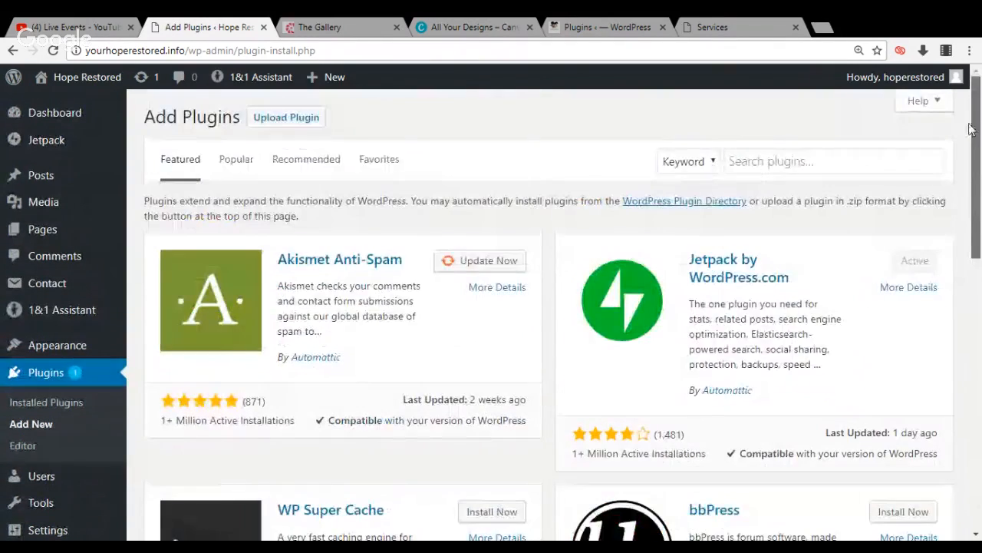
Search the plugins available to add by the keyword "mailchimp"
{"action": "left_click", "coordinate": [916, 166]}
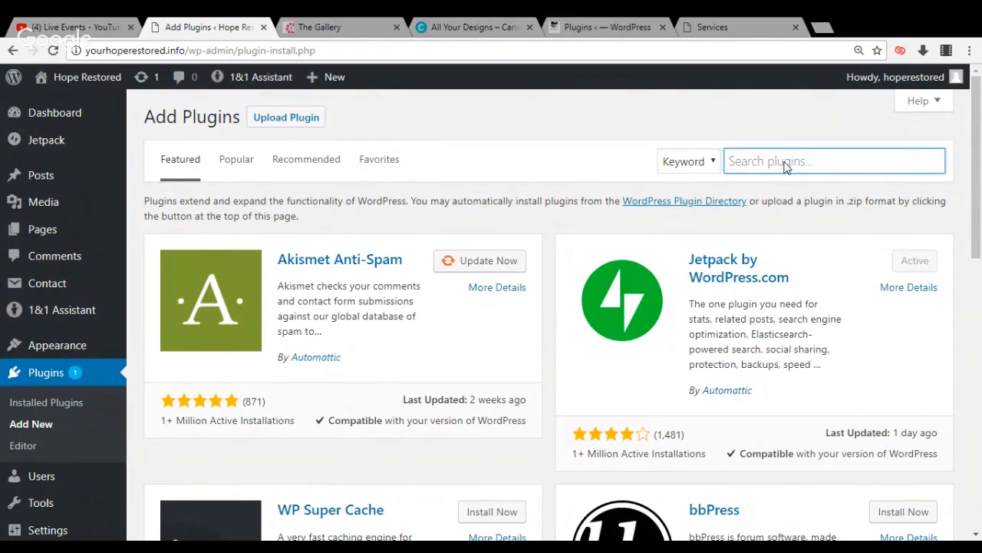
{"action": "type", "text": "m"}
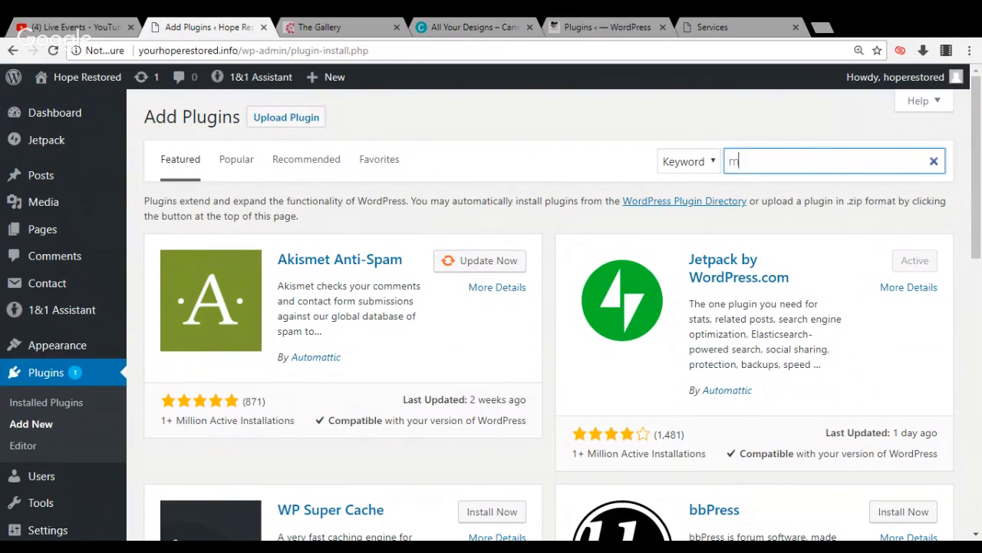
{"action": "type", "text": "ai"}
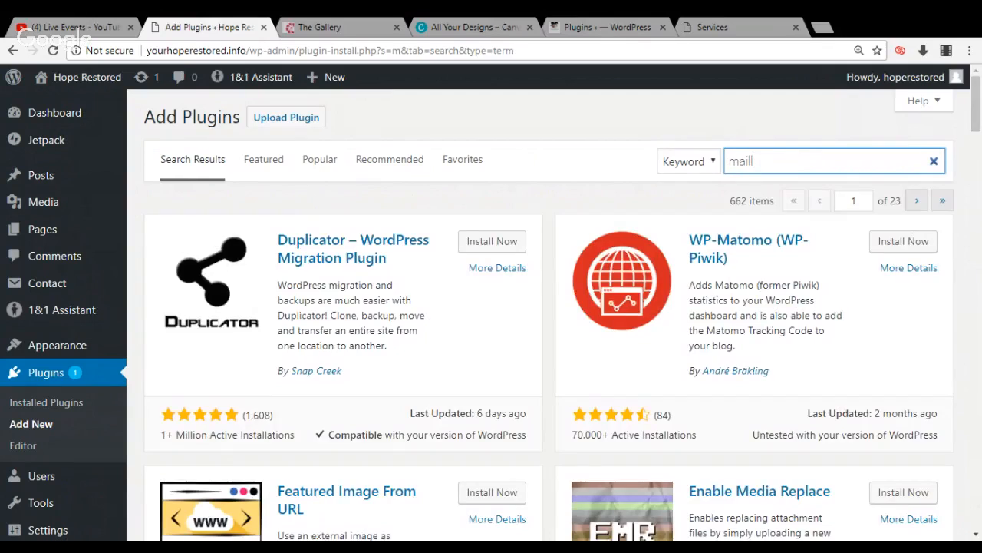
{"action": "type", "text": "ll"}
{"action": "key", "text": "BackSpace"}
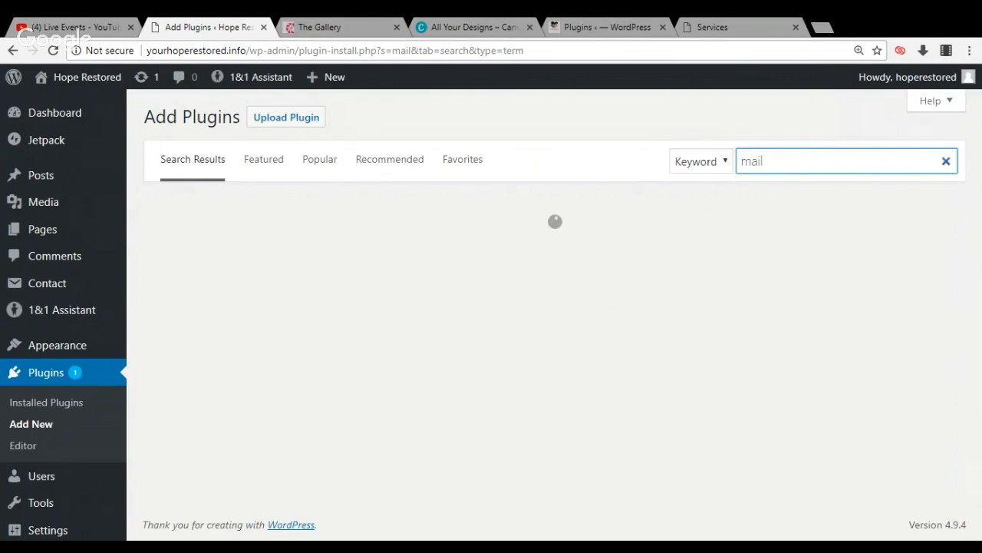
{"action": "type", "text": "ch"}
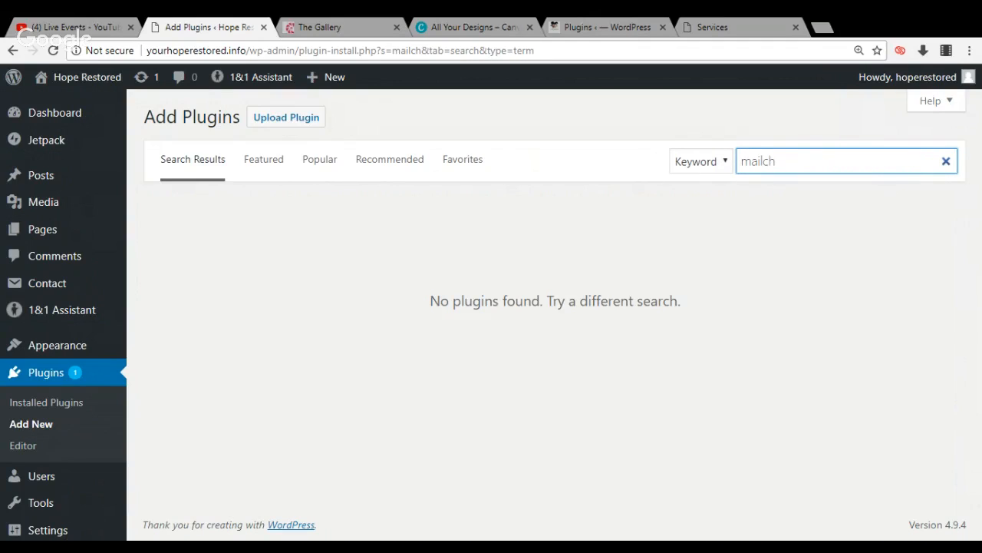
{"action": "type", "text": "imp"}
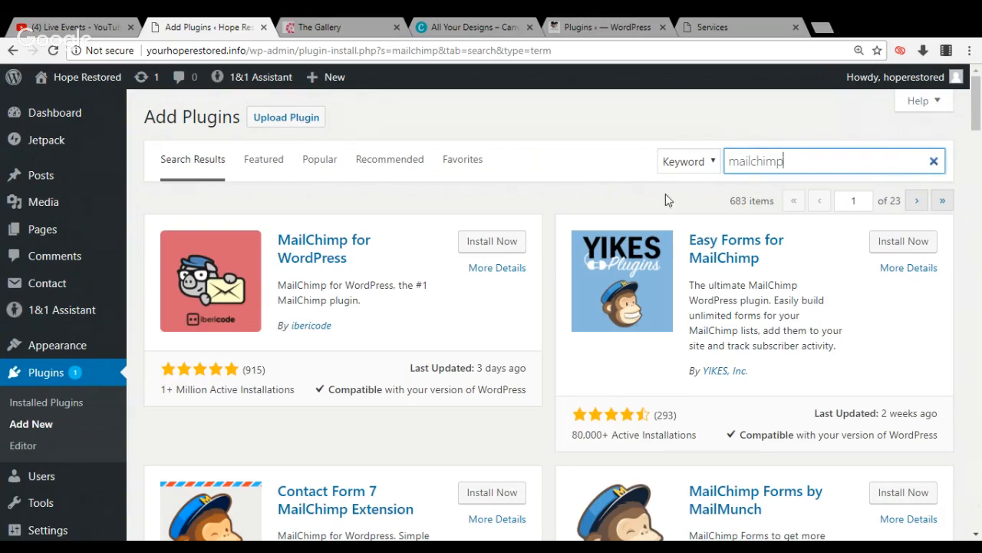
Install and activate the MailChimp for WordPress plugin, and return to the healingmelanins.com plugin list
{"action": "left_click", "coordinate": [505, 240]}
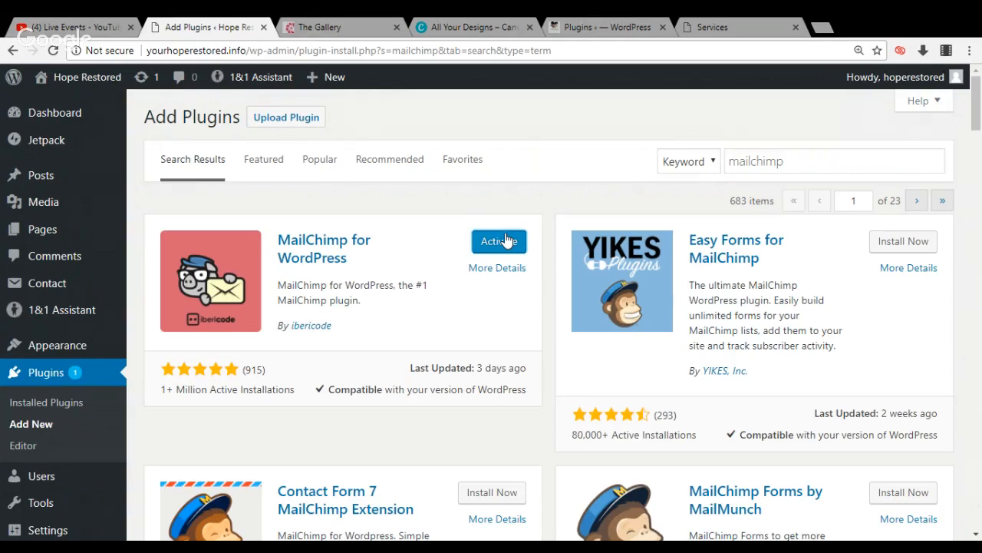
{"action": "left_click", "coordinate": [505, 240]}
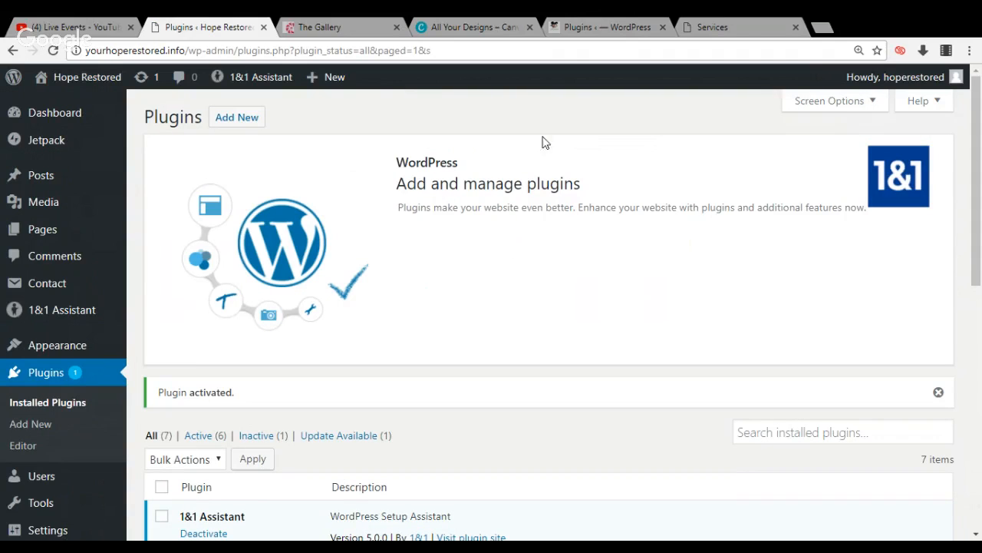
{"action": "left_click", "coordinate": [608, 27]}
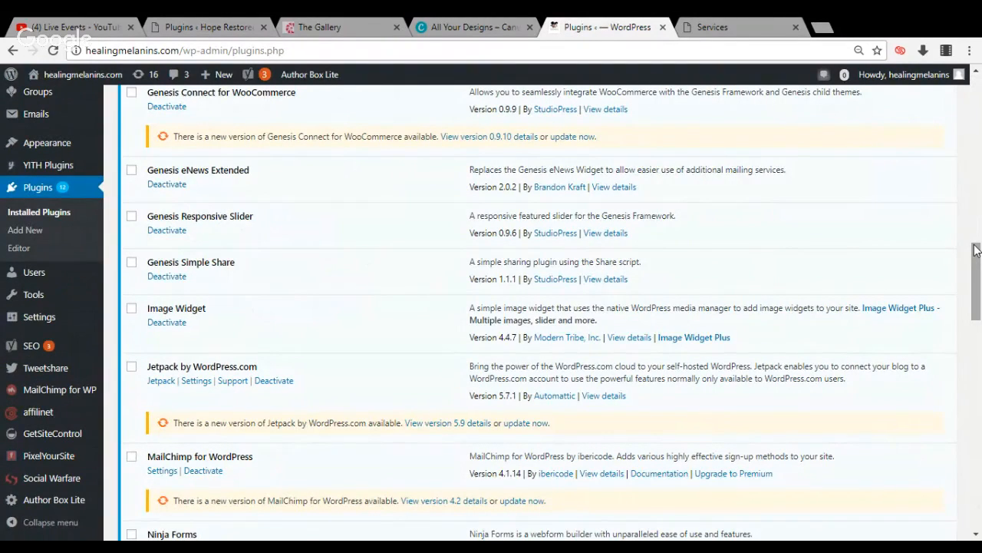
Look through the healingmelanins.com plugin list, and open the page for adding new plugins on Hope Restored
{"action": "left_click", "coordinate": [974, 197]}
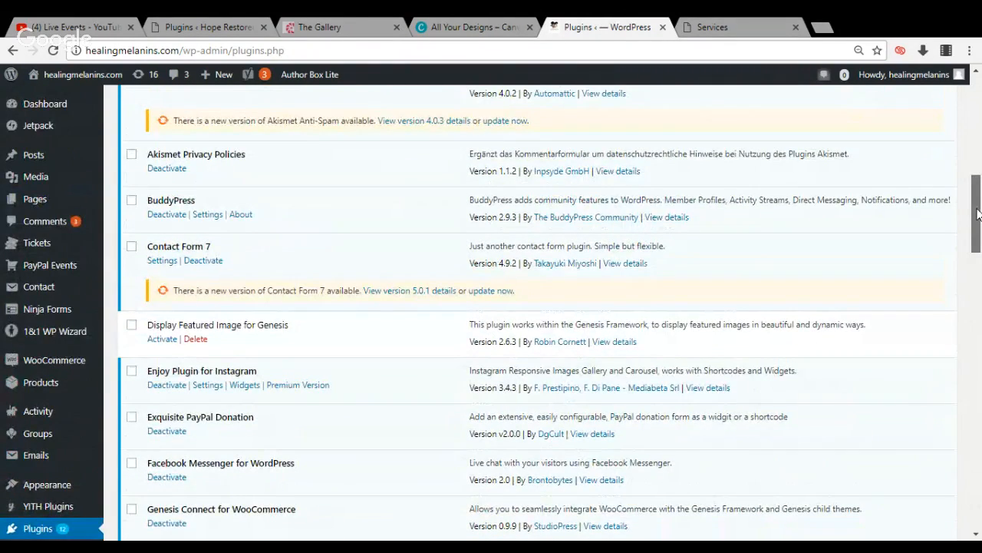
{"action": "left_click_drag", "start_coordinate": [977, 214], "coordinate": [978, 333]}
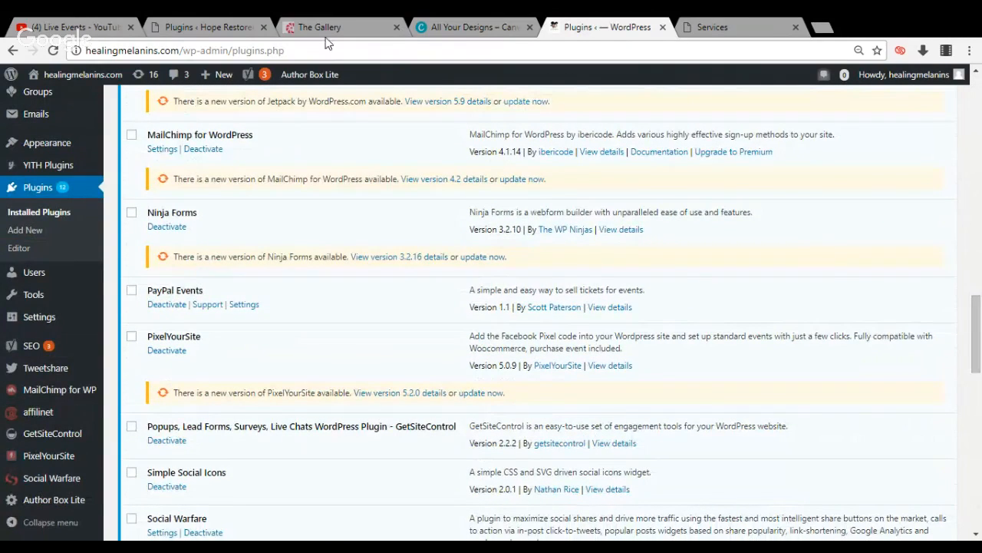
{"action": "left_click", "coordinate": [239, 28]}
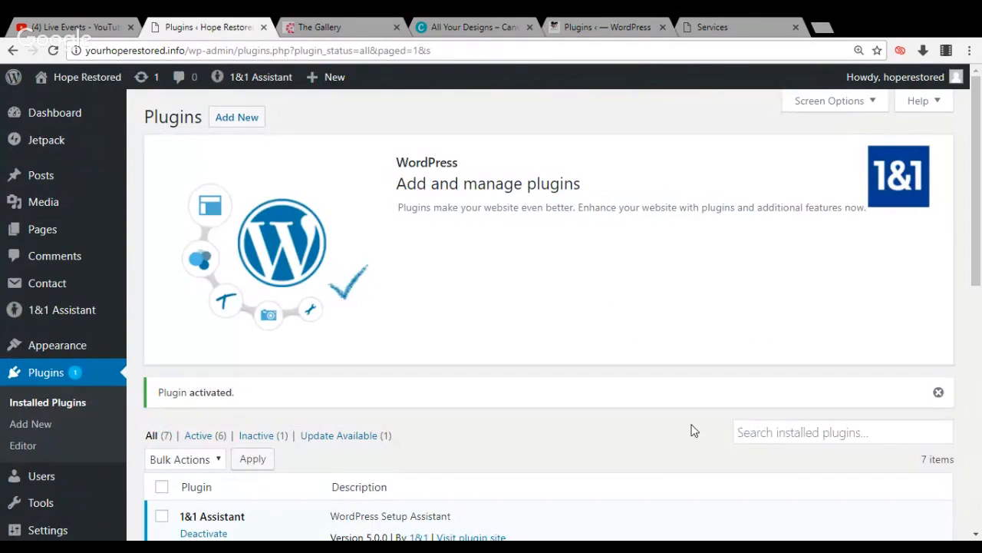
{"action": "left_click", "coordinate": [234, 121]}
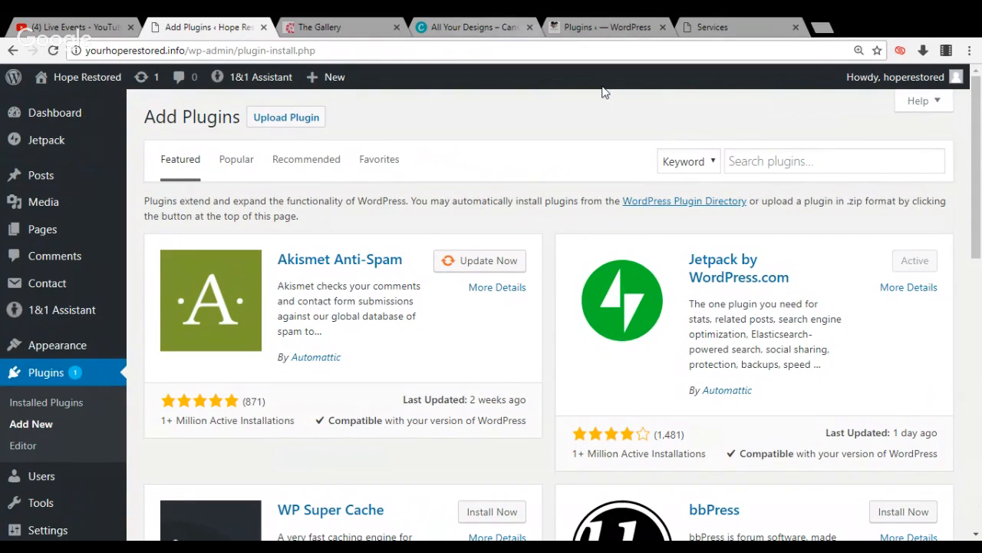
Search the available plugins for "getsitecontrol", and install and activate the GetSiteControl plugin
{"action": "left_click", "coordinate": [731, 161]}
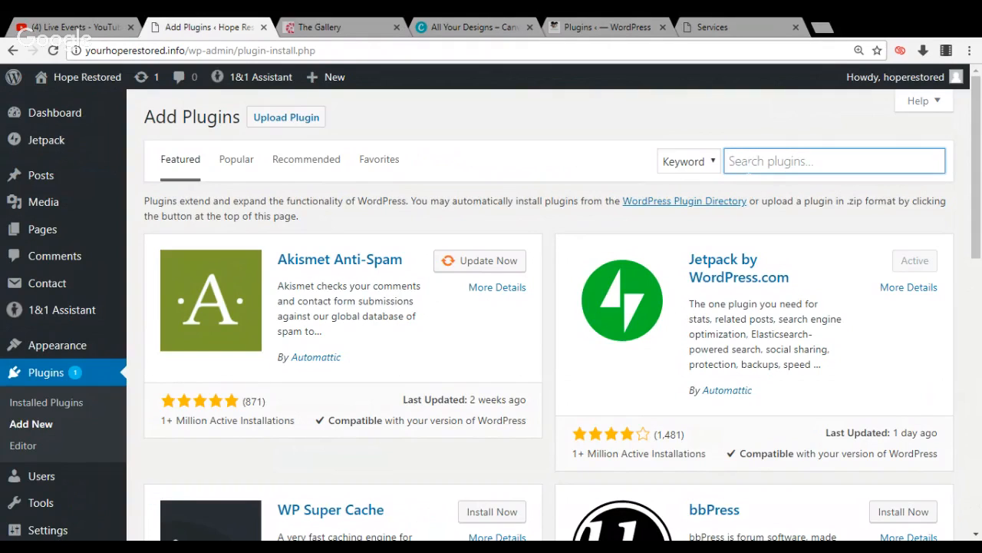
{"action": "type", "text": "get"}
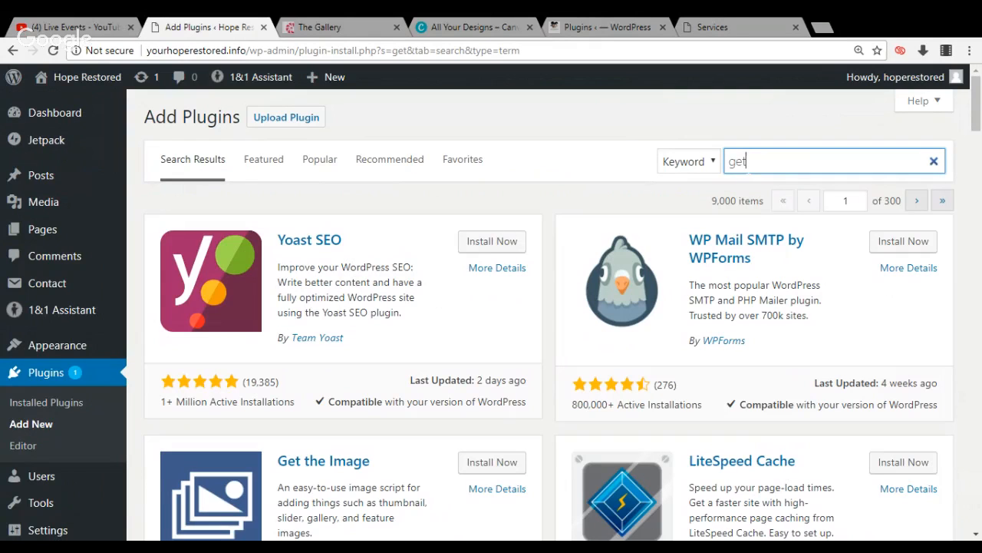
{"action": "type", "text": "site"}
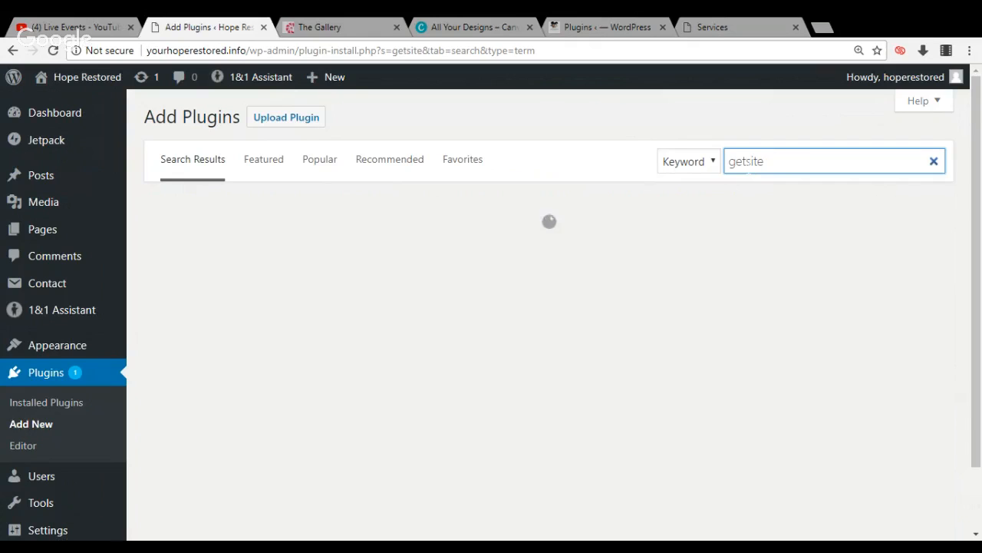
{"action": "type", "text": "c"}
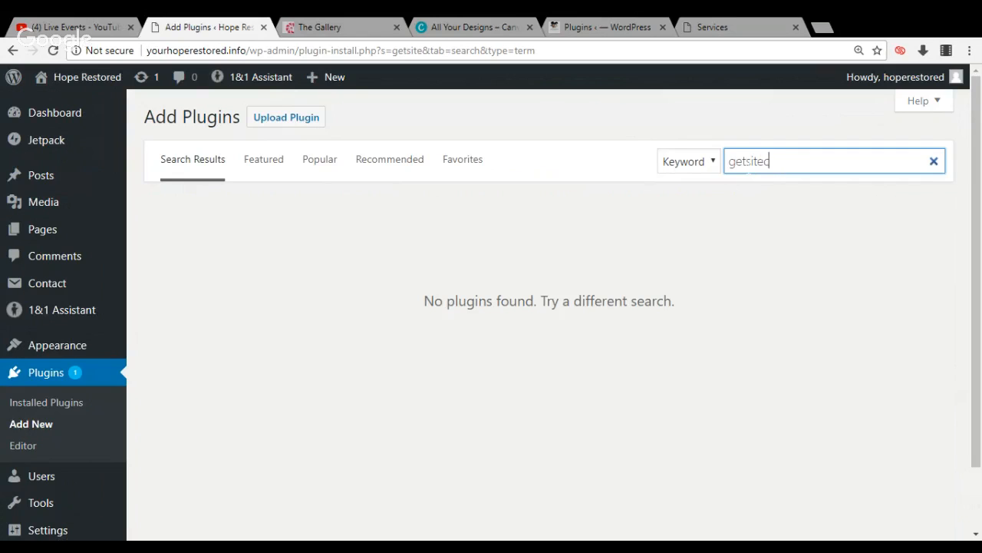
{"action": "type", "text": "ontrol"}
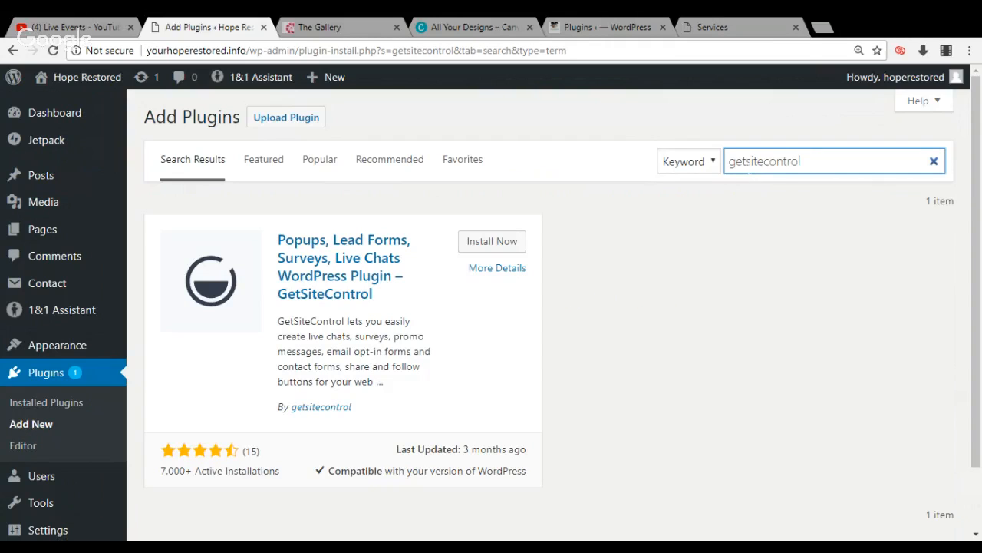
{"action": "left_click", "coordinate": [513, 244]}
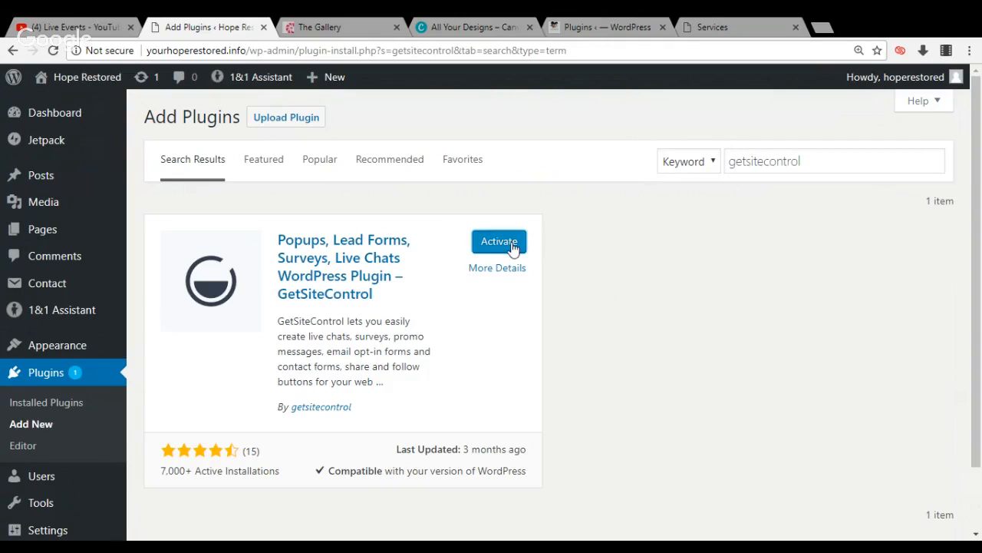
{"action": "left_click", "coordinate": [513, 245]}
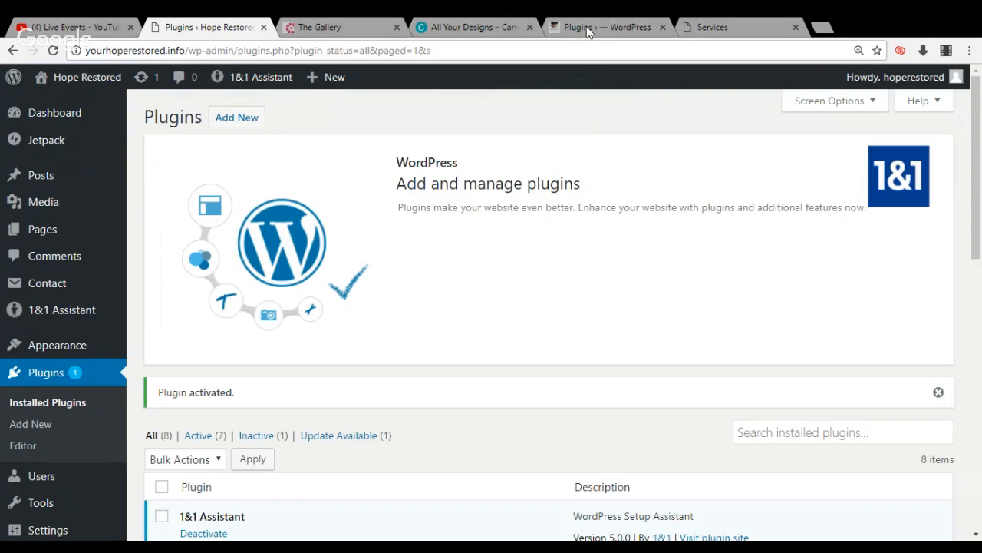
Return to the healingmelanins.com plugin list and look through the remaining plugins down to its end
{"action": "left_click", "coordinate": [587, 23]}
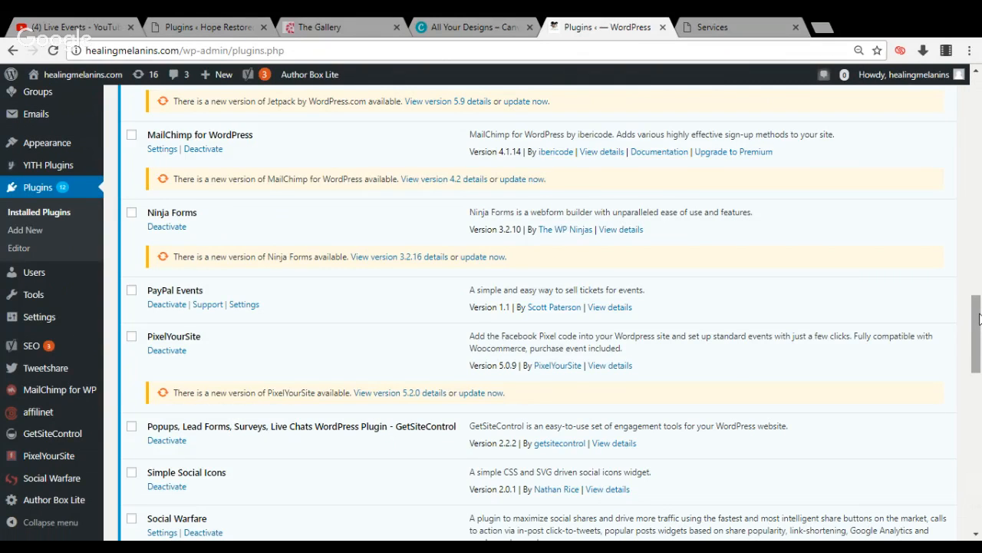
{"action": "left_click_drag", "start_coordinate": [978, 318], "coordinate": [975, 370]}
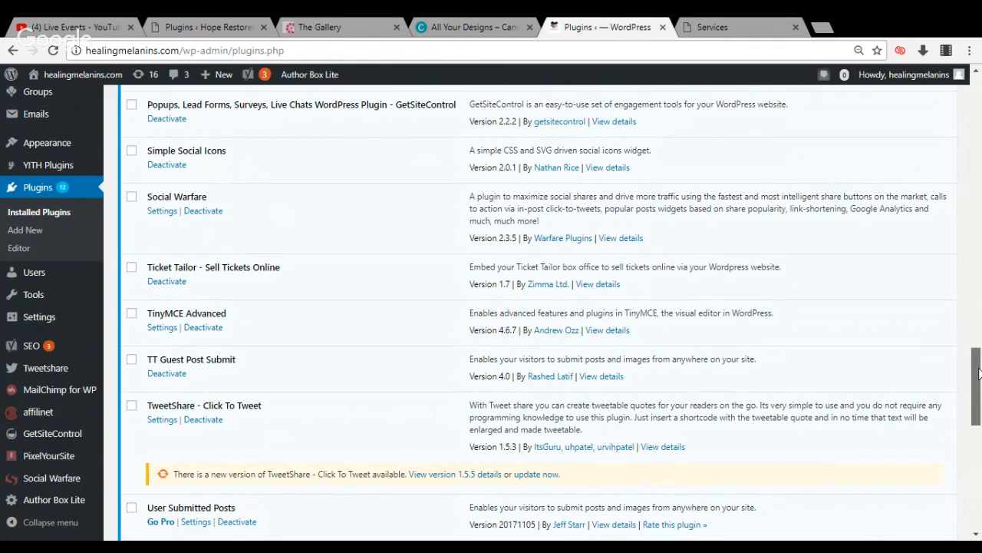
{"action": "left_click_drag", "start_coordinate": [978, 374], "coordinate": [980, 468]}
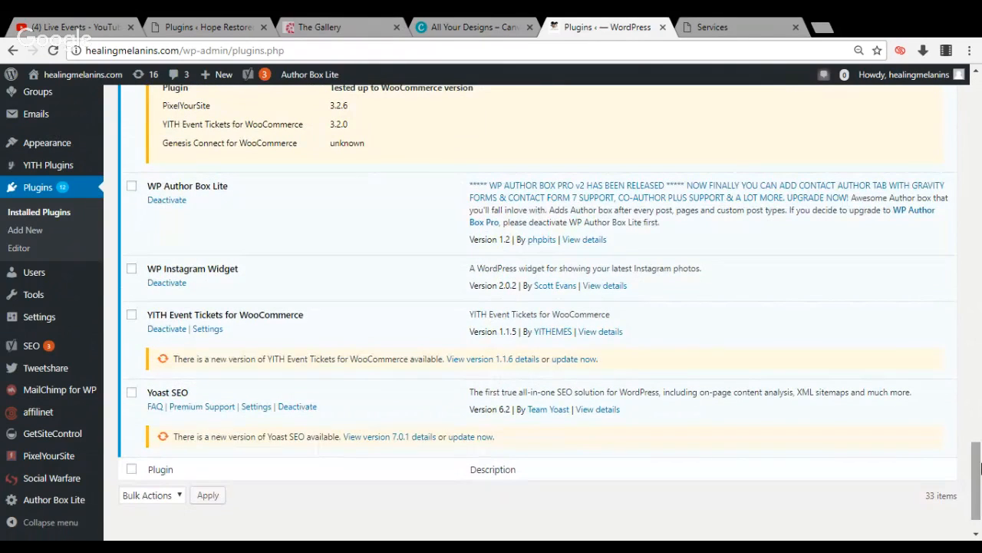
Open the widgets page of Hope Restored and add the Instagram widget to the Footer 1 area
{"action": "left_click", "coordinate": [201, 27]}
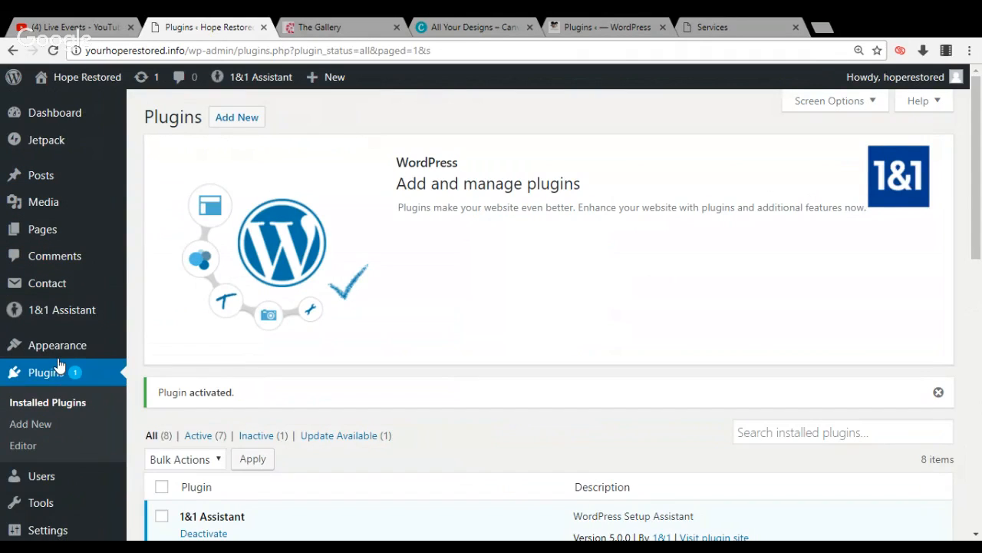
{"action": "mouse_move", "coordinate": [56, 351]}
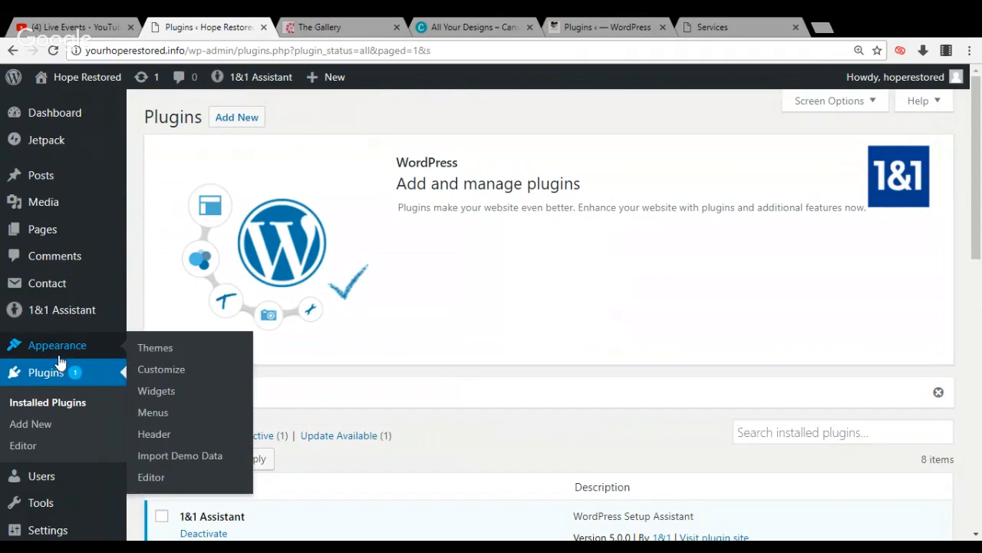
{"action": "left_click", "coordinate": [155, 395]}
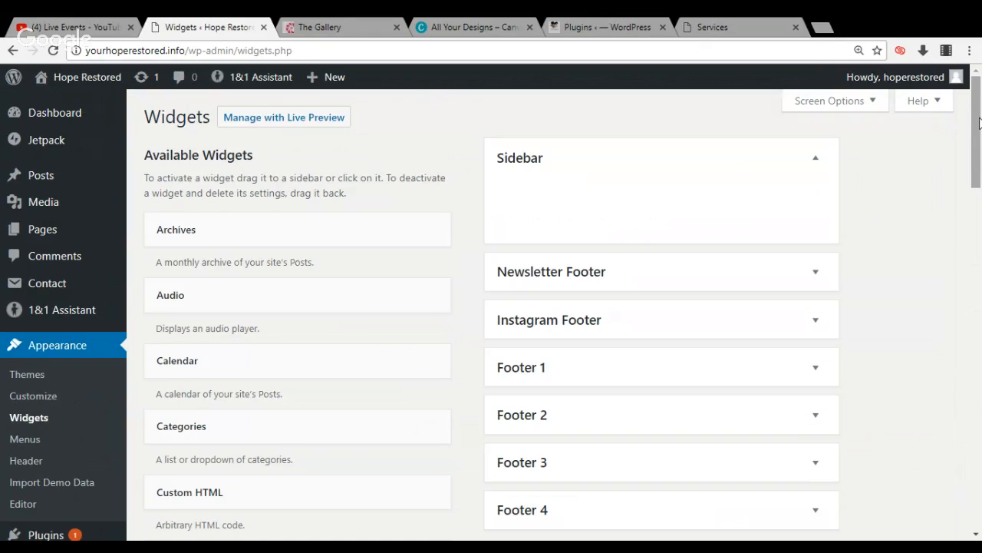
{"action": "left_click_drag", "start_coordinate": [978, 123], "coordinate": [975, 198]}
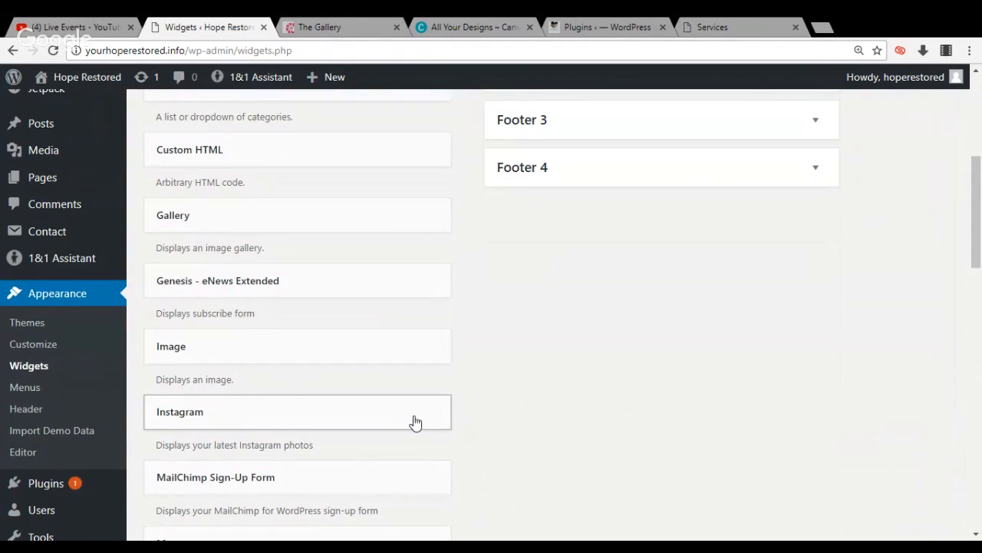
{"action": "left_click_drag", "start_coordinate": [414, 421], "coordinate": [722, 263]}
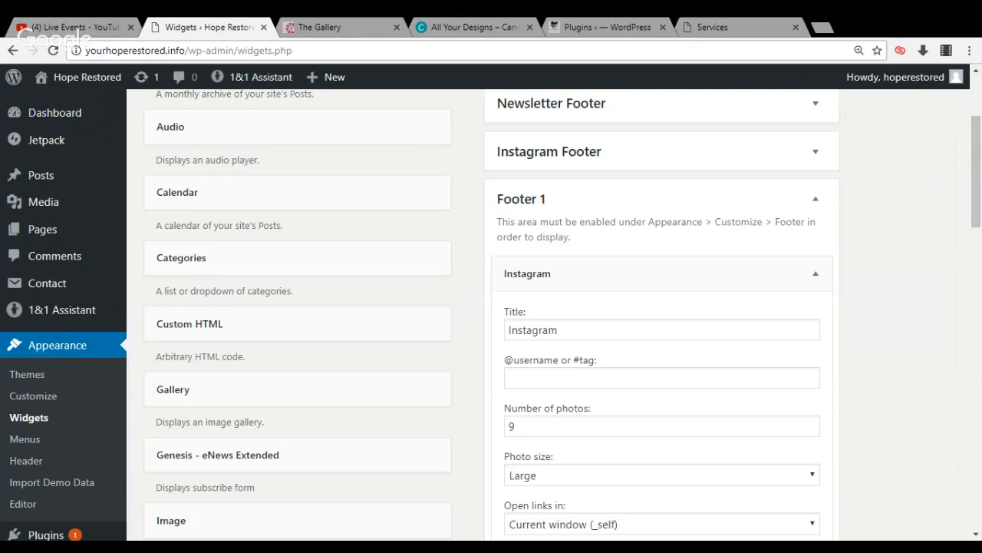
Set the username of the Footer 1 Instagram widget to yourhoperestored
{"action": "left_click", "coordinate": [661, 377]}
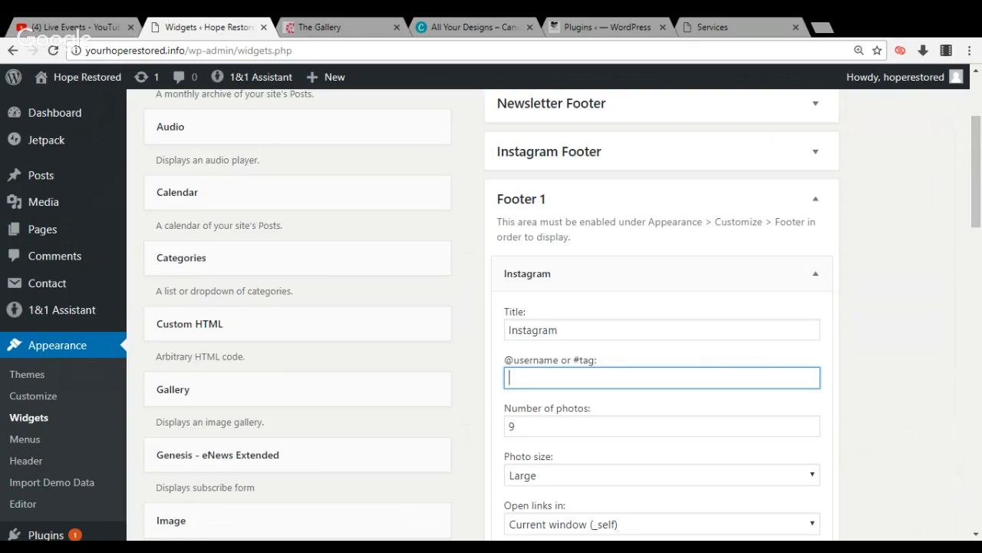
{"action": "type", "text": "yo"}
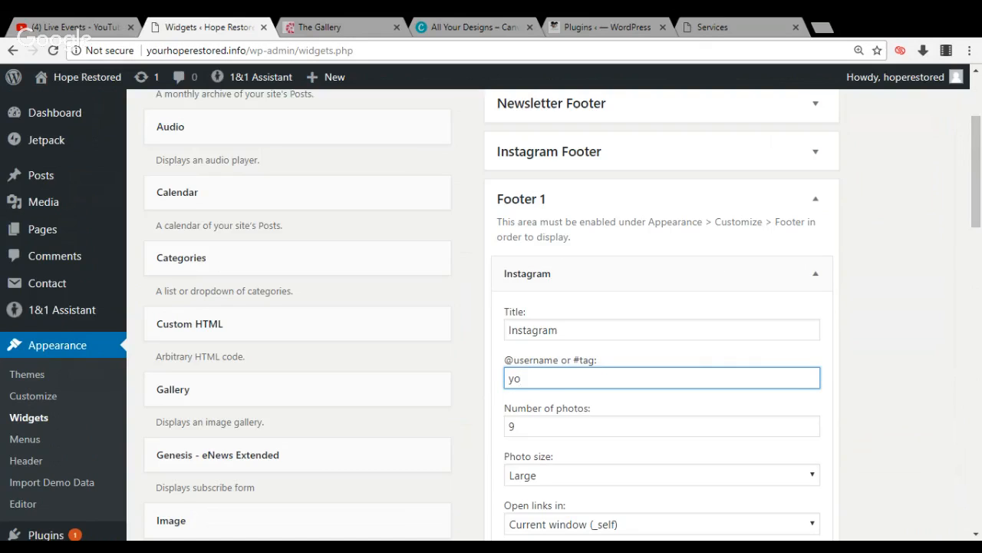
{"action": "type", "text": "urhpe"}
{"action": "key", "text": "BackSpace"}
{"action": "type", "text": "operestored"}
Set the Instagram widget's photo size to Small and save the widget
{"action": "left_click", "coordinate": [658, 481]}
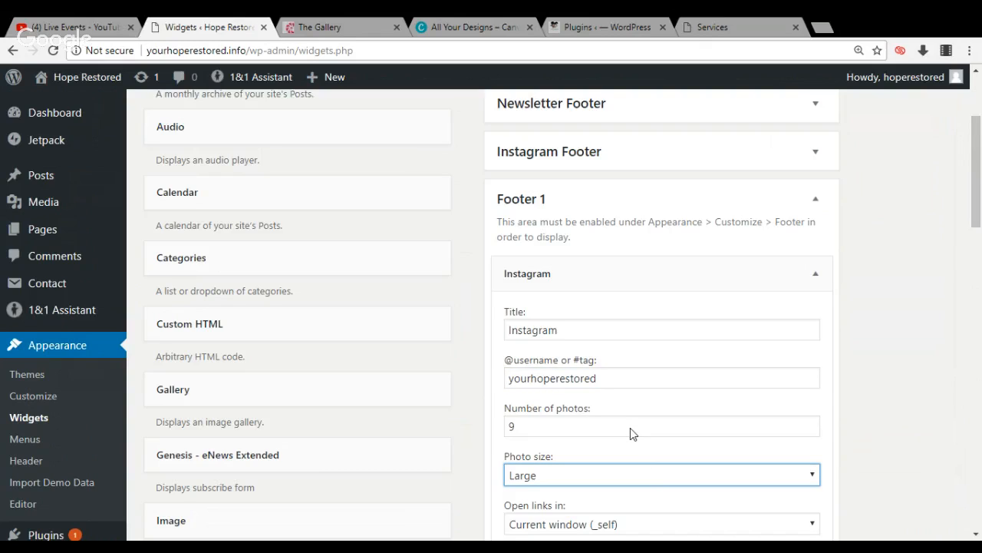
{"action": "left_click", "coordinate": [625, 455]}
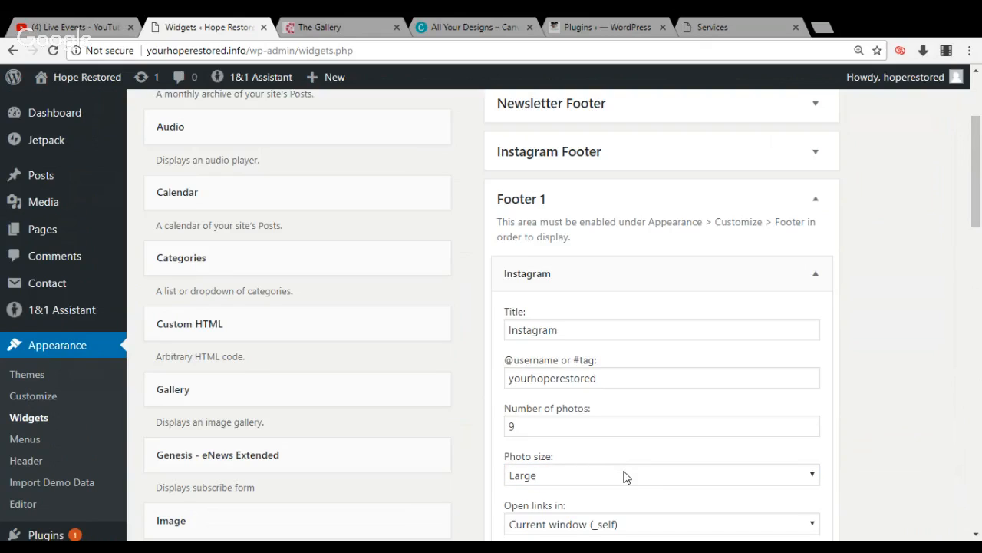
{"action": "left_click", "coordinate": [623, 474]}
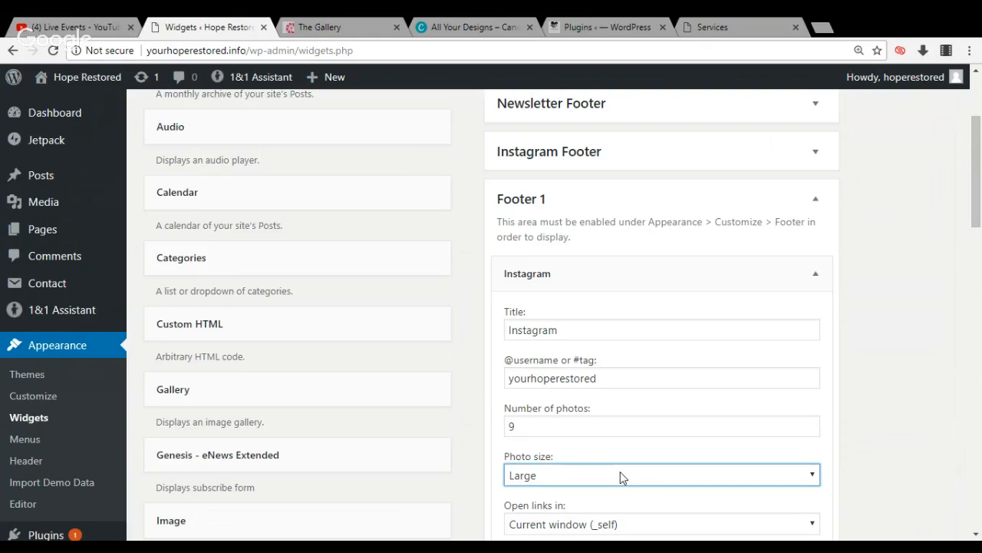
{"action": "left_click", "coordinate": [615, 405]}
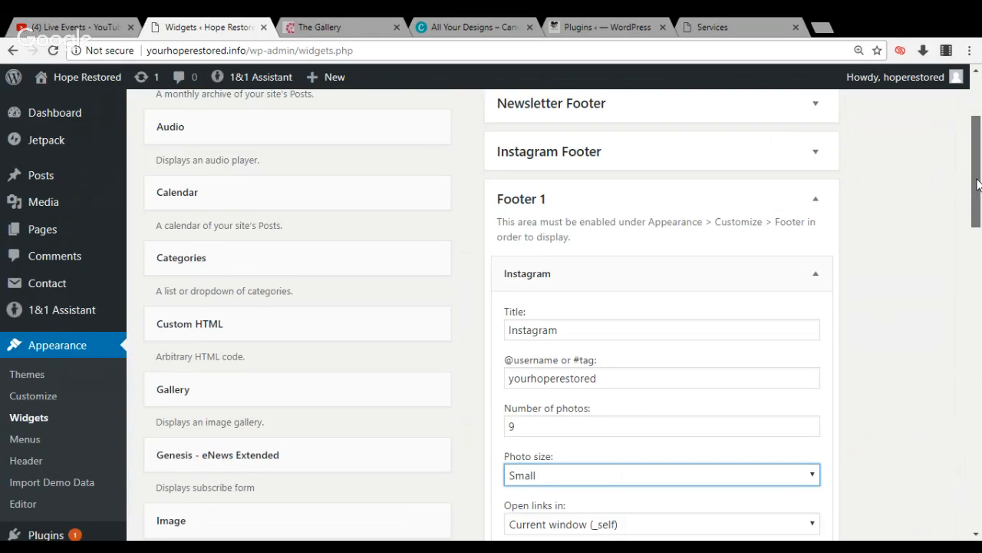
{"action": "left_click_drag", "start_coordinate": [977, 184], "coordinate": [978, 229]}
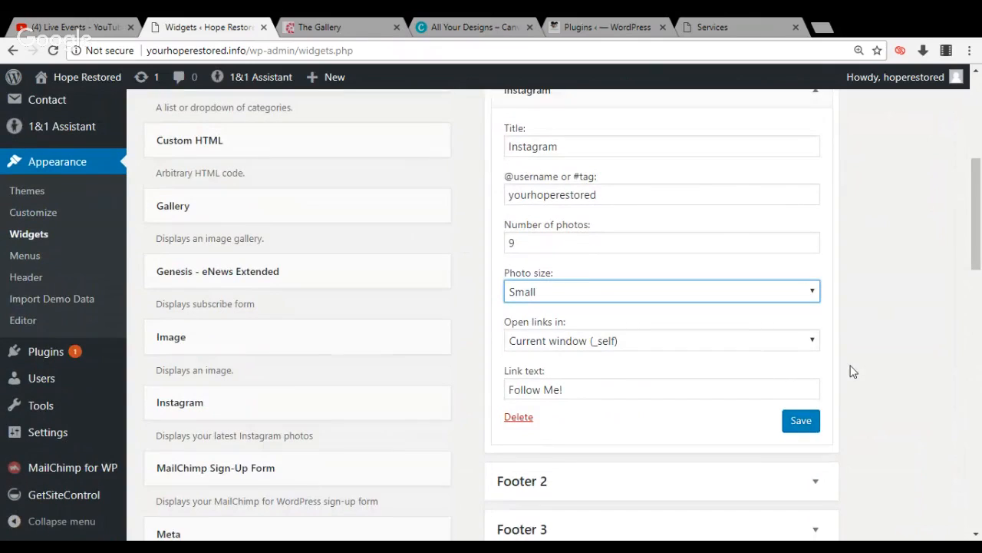
{"action": "left_click", "coordinate": [806, 422]}
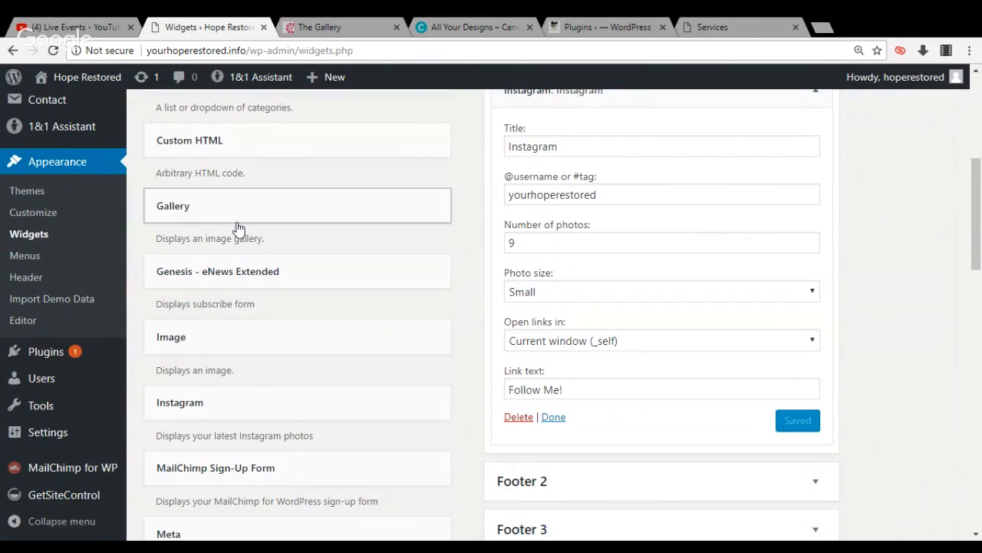
View the live Hope Restored home page and return to the site's dashboard
{"action": "mouse_move", "coordinate": [109, 85]}
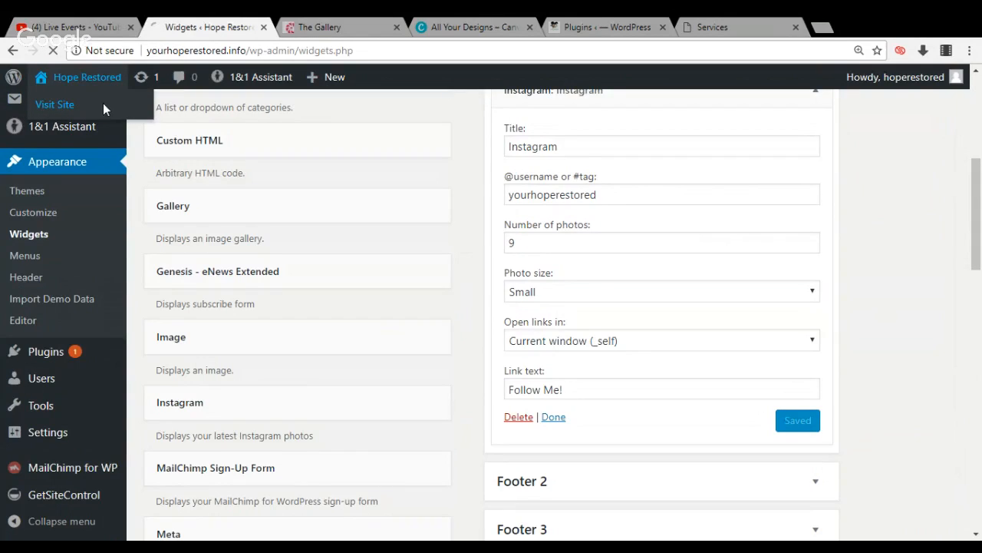
{"action": "left_click", "coordinate": [105, 109]}
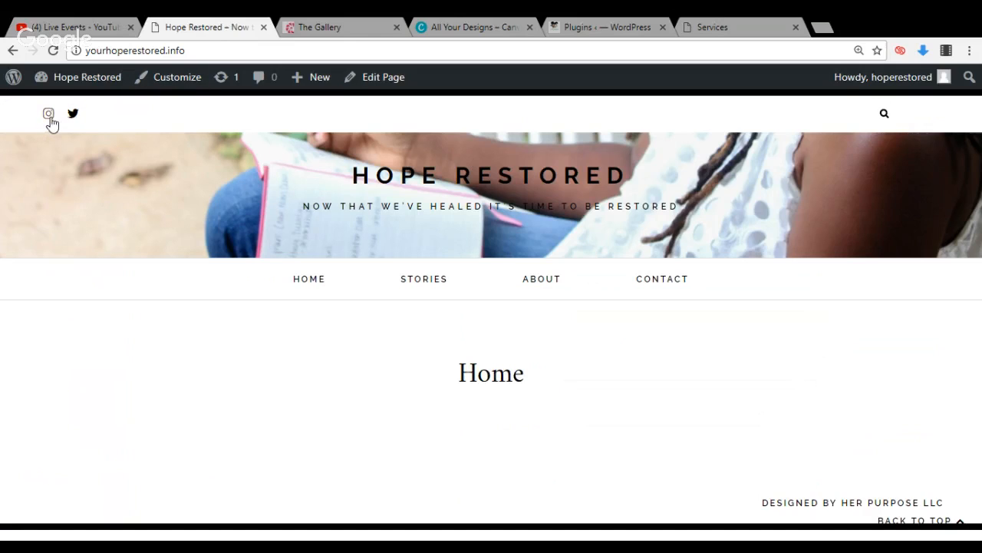
{"action": "mouse_move", "coordinate": [87, 87]}
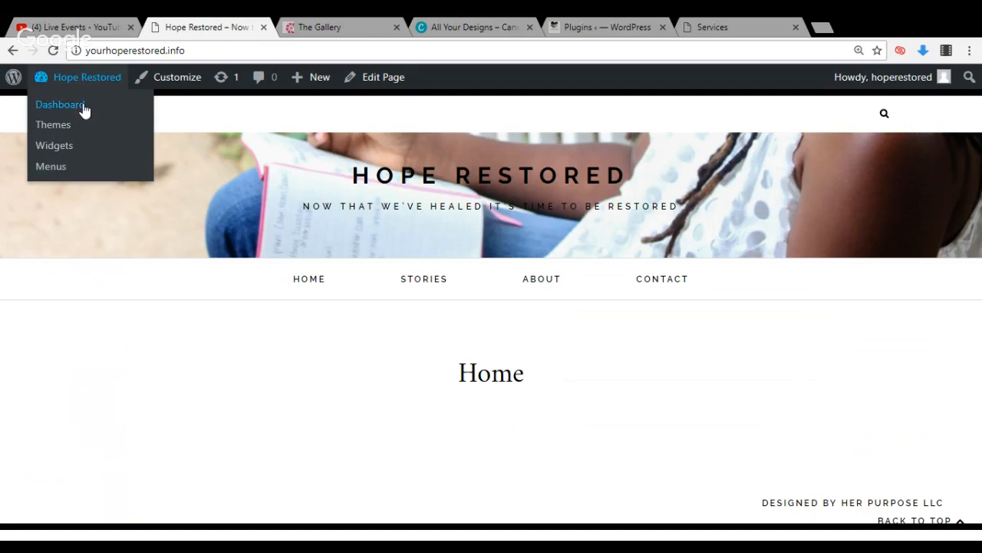
{"action": "left_click", "coordinate": [83, 108]}
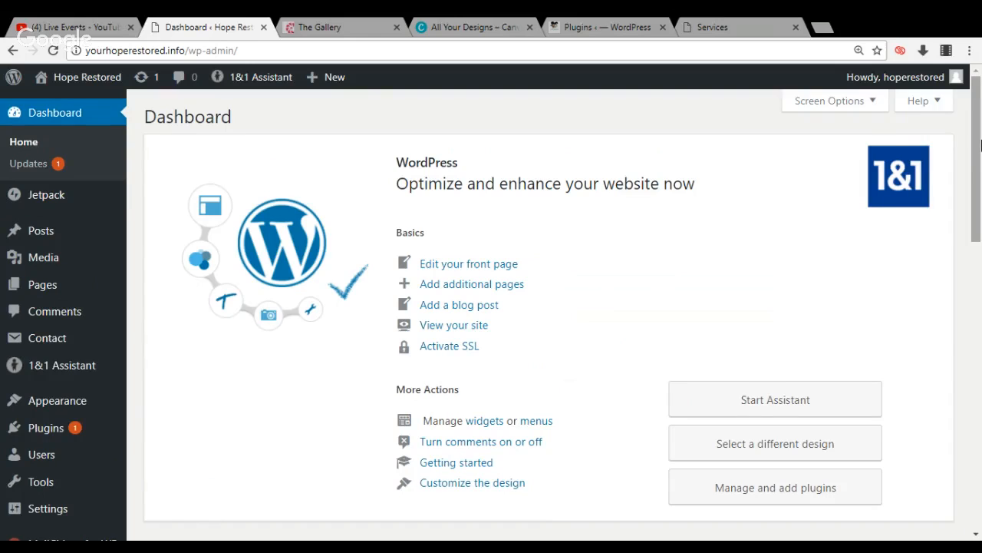
Open the MailChimp for WP settings in the Hope Restored dashboard and load mailchimp.com in a new browser tab
{"action": "scroll", "coordinate": [385, 287], "scroll_direction": "down", "scroll_amount": 3}
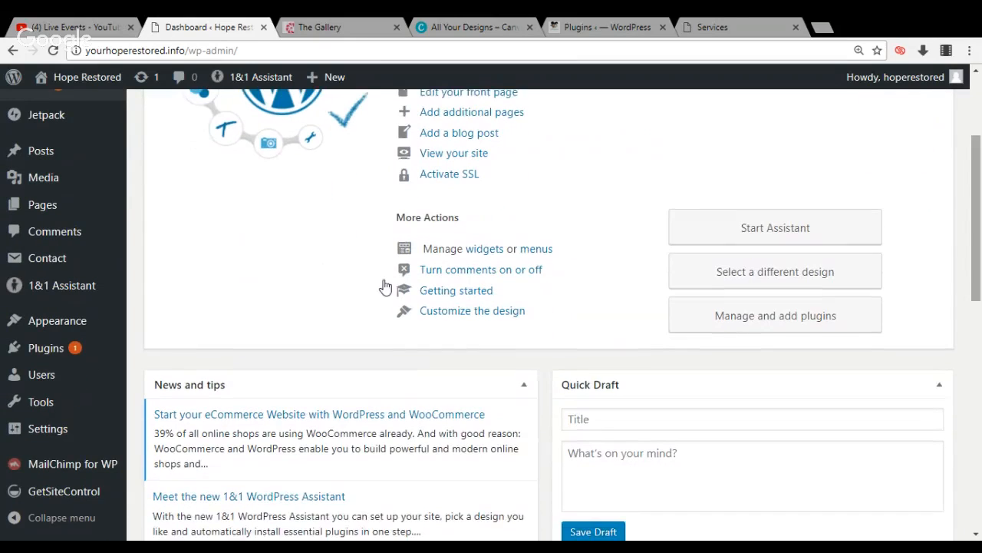
{"action": "left_click", "coordinate": [84, 467]}
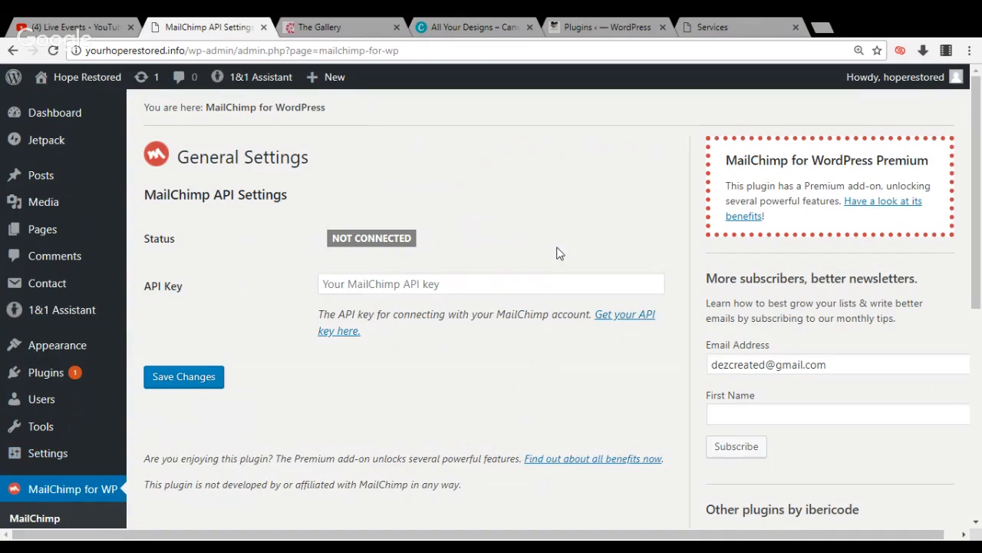
{"action": "left_click", "coordinate": [821, 28]}
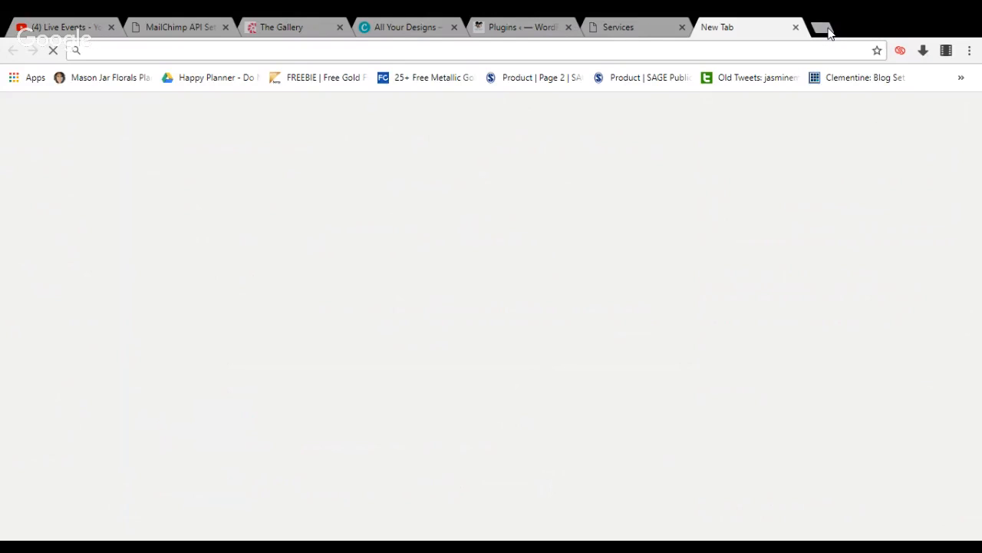
{"action": "type", "text": "mailchimp.com"}
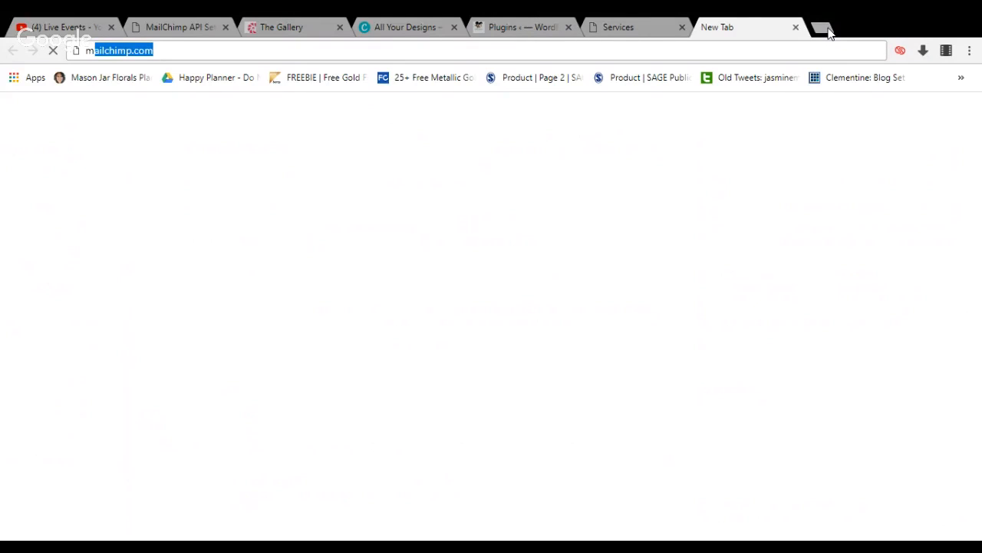
{"action": "key", "text": "Return"}
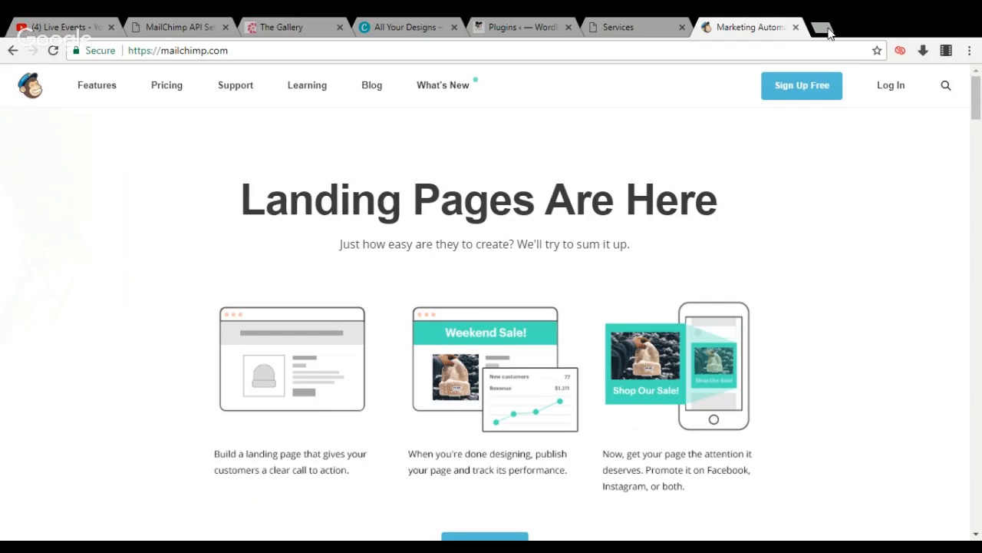
Log in to MailChimp with the saved healingmelanins username and its account password
{"action": "left_click", "coordinate": [887, 87]}
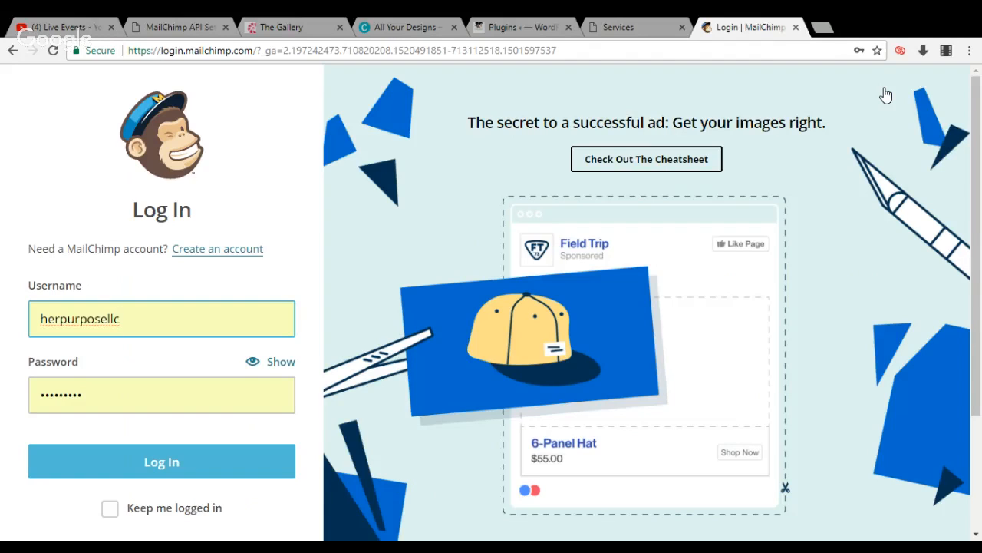
{"action": "key", "text": "BackSpace"}
{"action": "key", "text": "BackSpace"}
{"action": "key", "text": "BackSpace"}
{"action": "key", "text": "BackSpace"}
{"action": "key", "text": "BackSpace"}
{"action": "key", "text": "BackSpace"}
{"action": "key", "text": "BackSpace"}
{"action": "key", "text": "BackSpace"}
{"action": "key", "text": "BackSpace"}
{"action": "key", "text": "BackSpace"}
{"action": "key", "text": "BackSpace"}
{"action": "key", "text": "BackSpace"}
{"action": "key", "text": "BackSpace"}
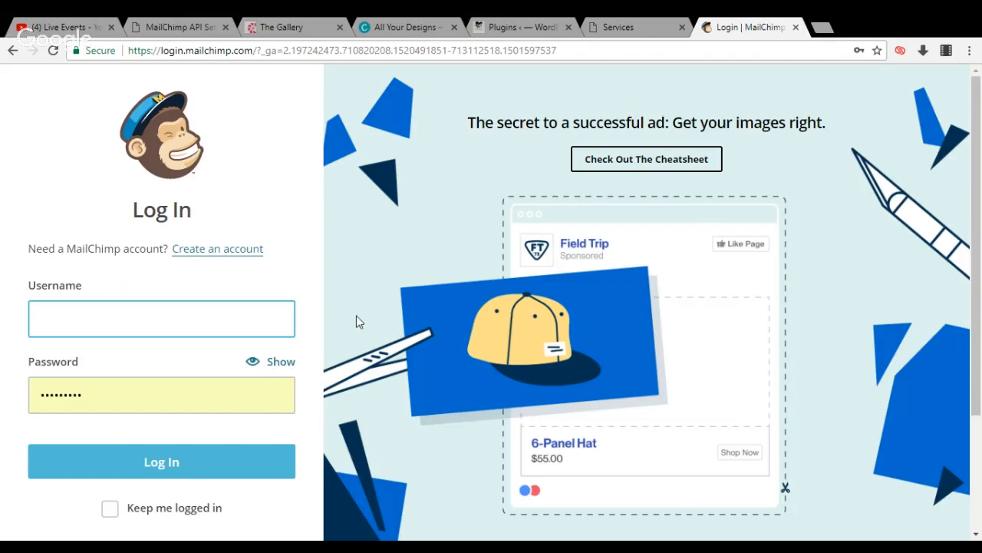
{"action": "left_click", "coordinate": [263, 360]}
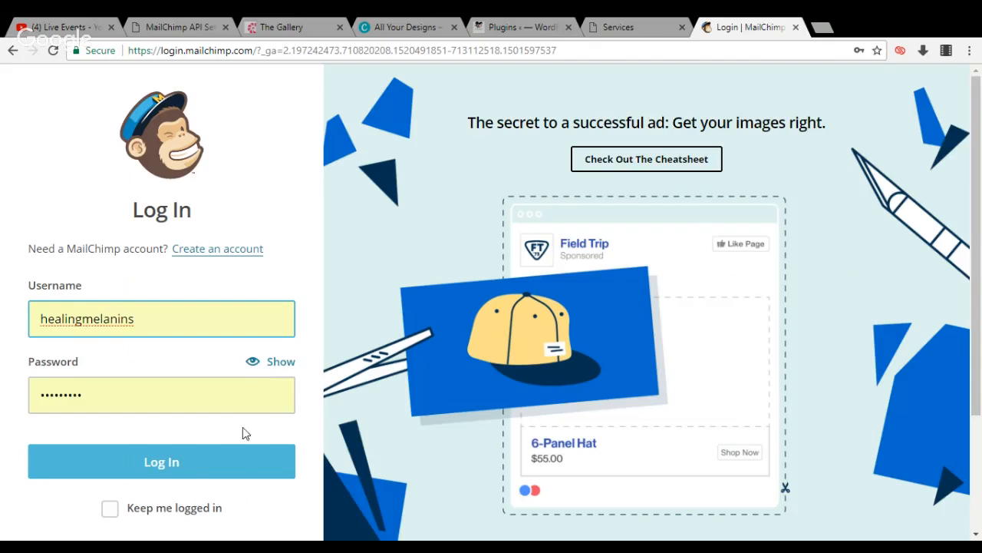
{"action": "left_click", "coordinate": [235, 464]}
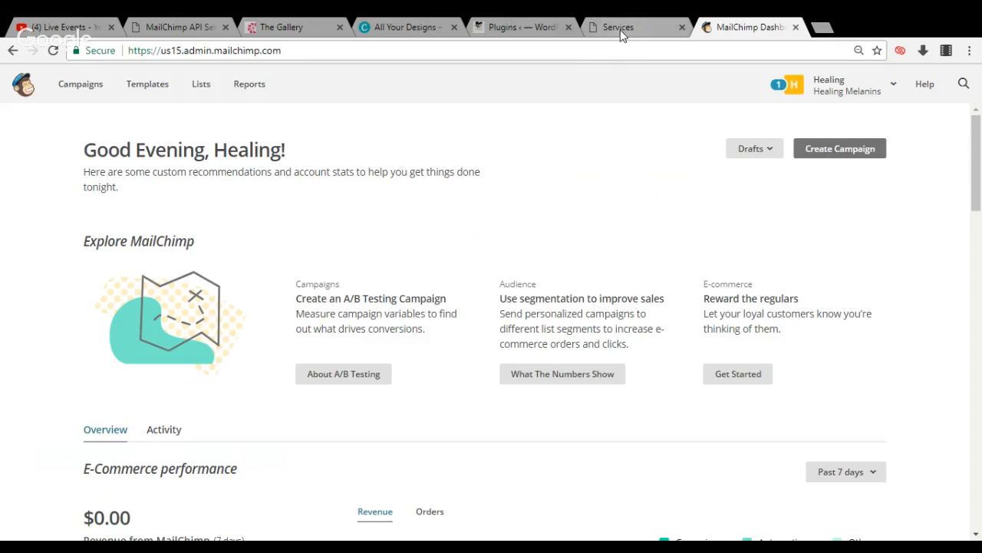
From the plugin's API settings, open the MailChimp account's API keys page and copy the existing API key
{"action": "left_click", "coordinate": [183, 27]}
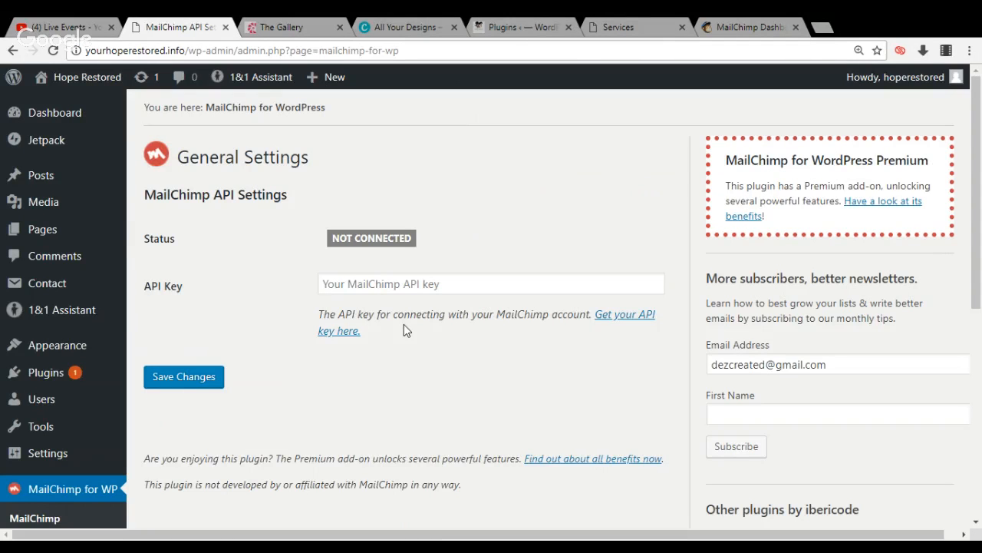
{"action": "left_click", "coordinate": [625, 321]}
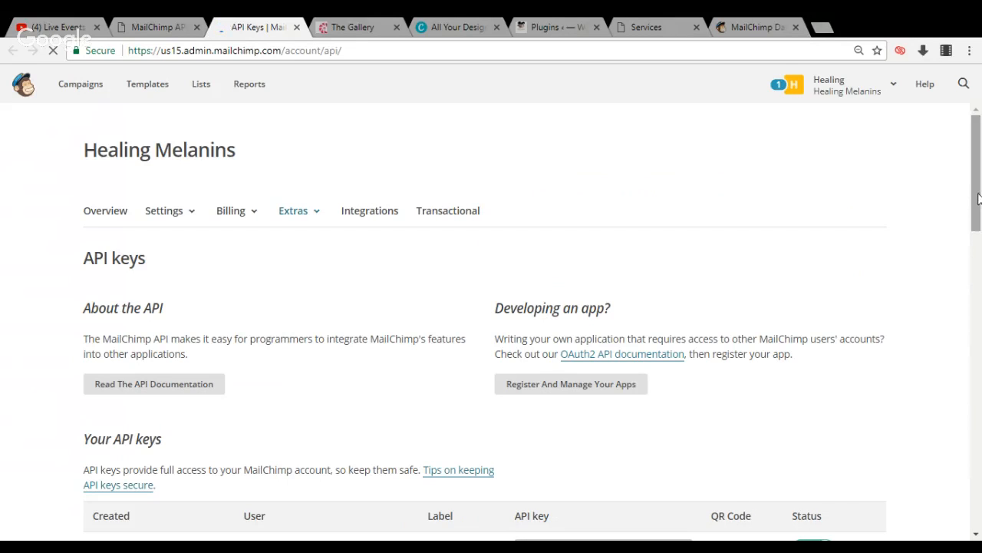
{"action": "left_click_drag", "start_coordinate": [977, 205], "coordinate": [977, 261]}
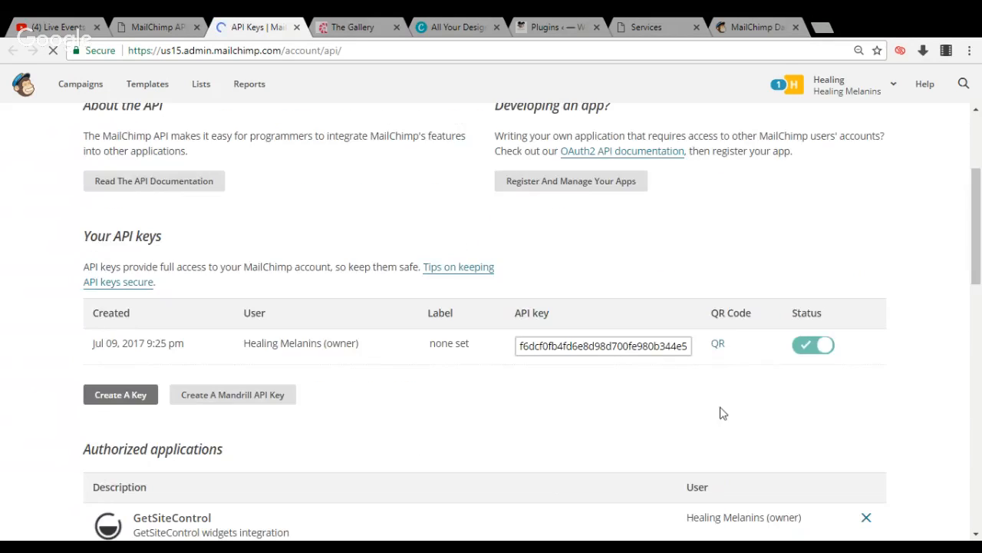
{"action": "left_click", "coordinate": [641, 345]}
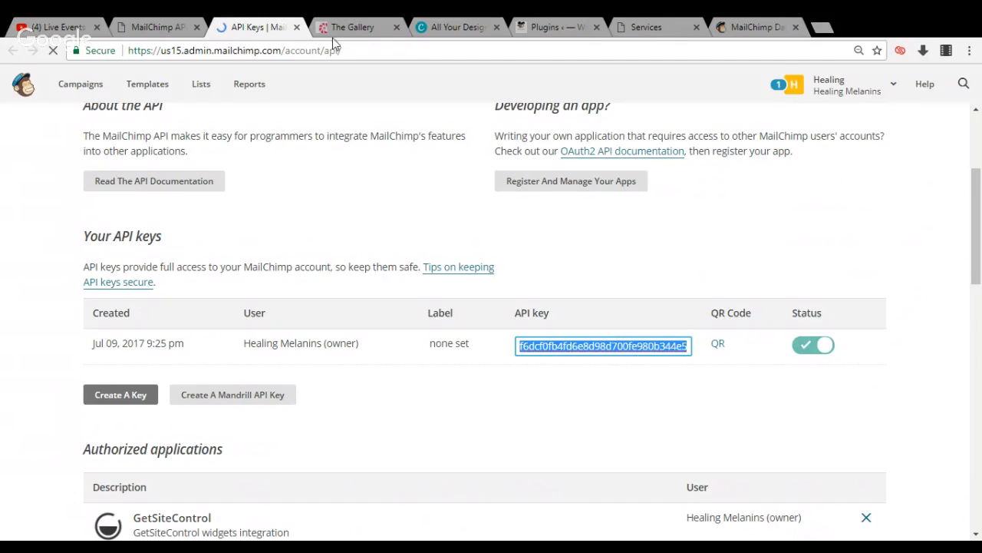
Paste the API key into the MailChimp API settings of Hope Restored and save the changes
{"action": "left_click", "coordinate": [141, 23]}
{"action": "left_click", "coordinate": [346, 284]}
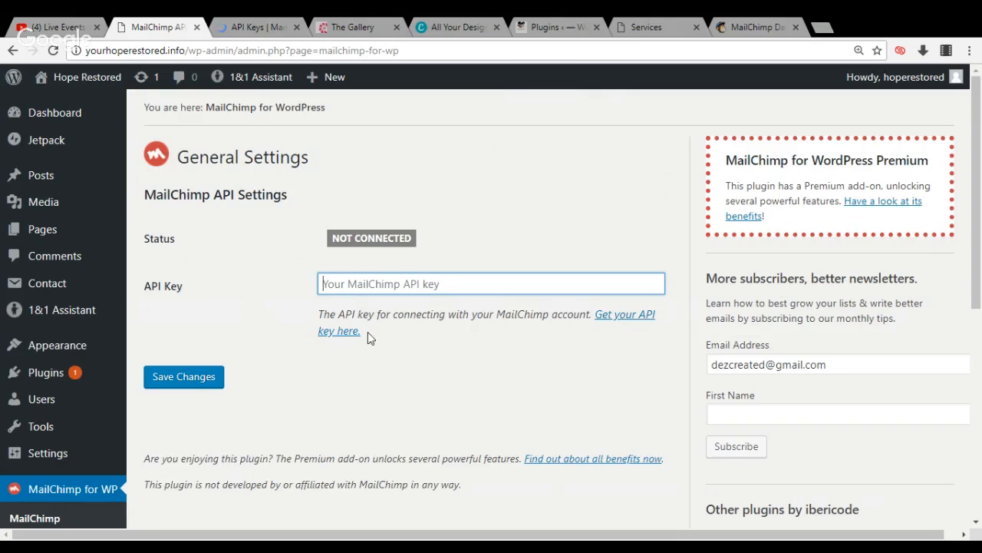
{"action": "key", "text": "ctrl+v"}
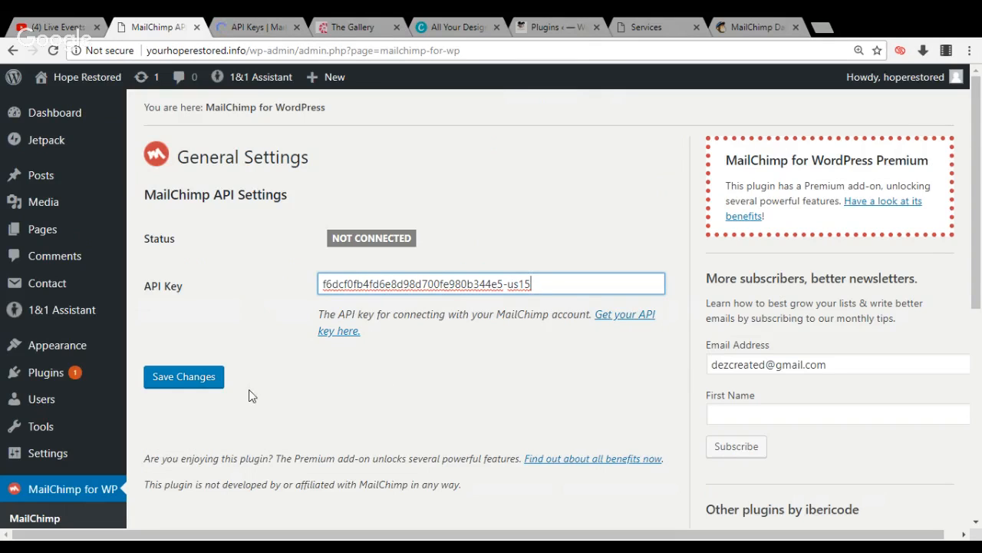
{"action": "left_click", "coordinate": [215, 383]}
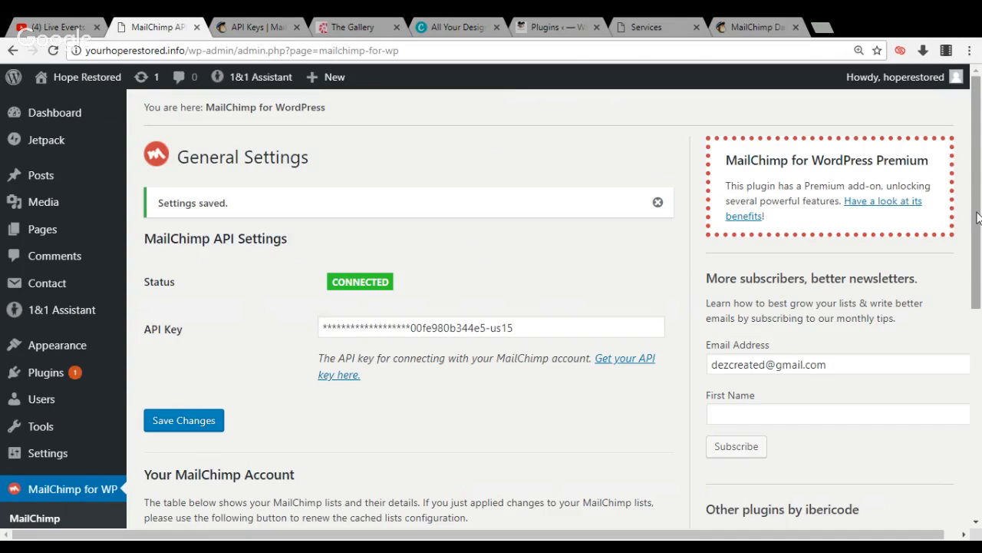
Open the widgets page and add the MailChimp Sign-Up Form widget to the Newsletter Footer area
{"action": "left_click_drag", "start_coordinate": [976, 218], "coordinate": [976, 298]}
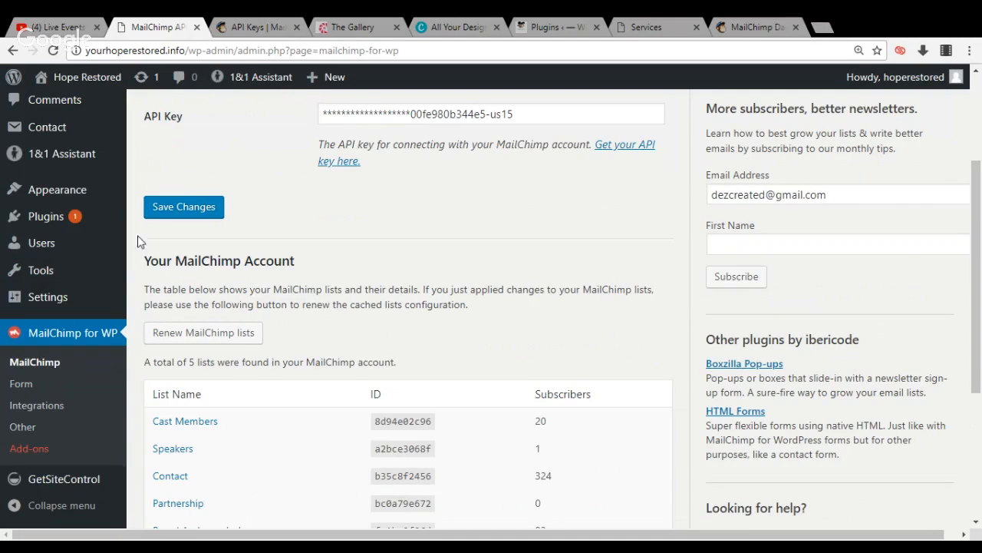
{"action": "mouse_move", "coordinate": [89, 200]}
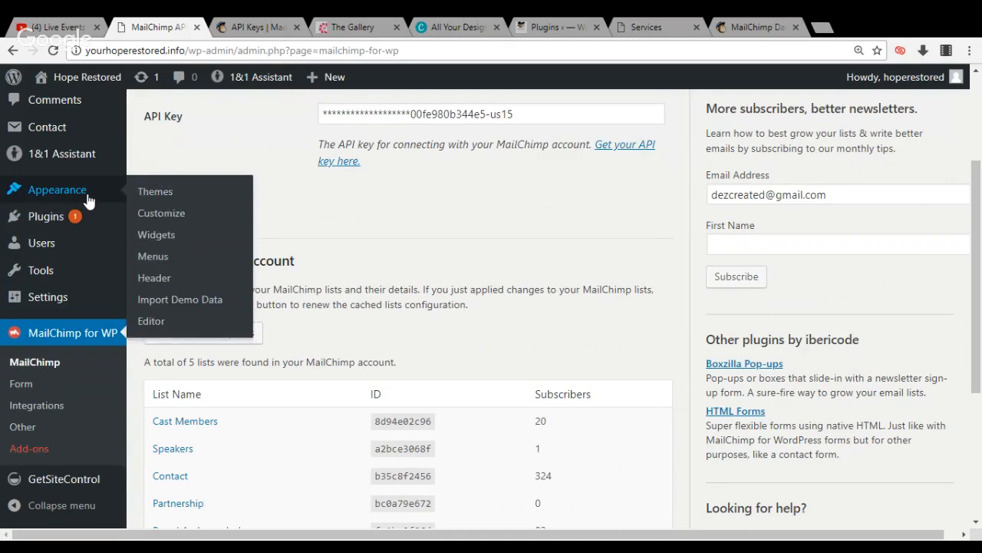
{"action": "mouse_move", "coordinate": [96, 217]}
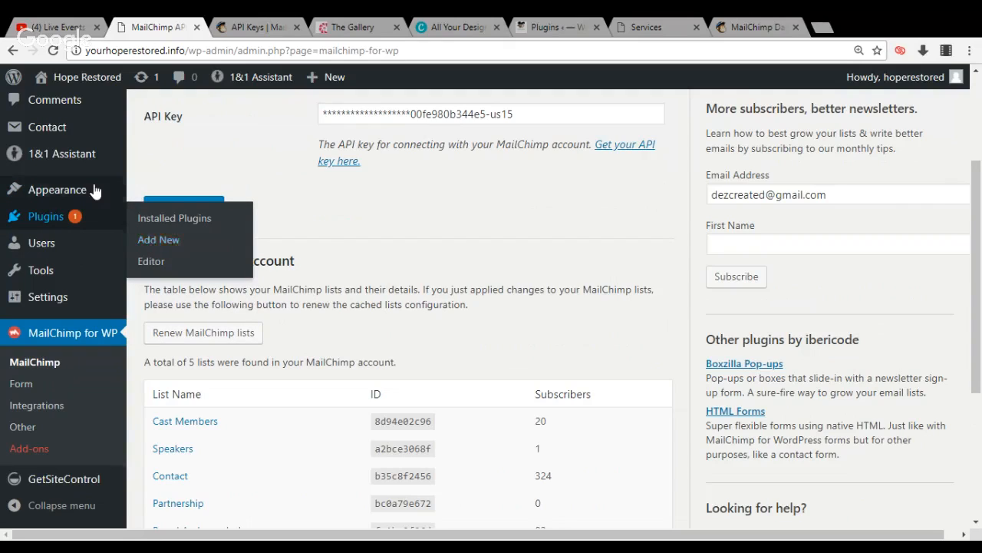
{"action": "left_click", "coordinate": [151, 240]}
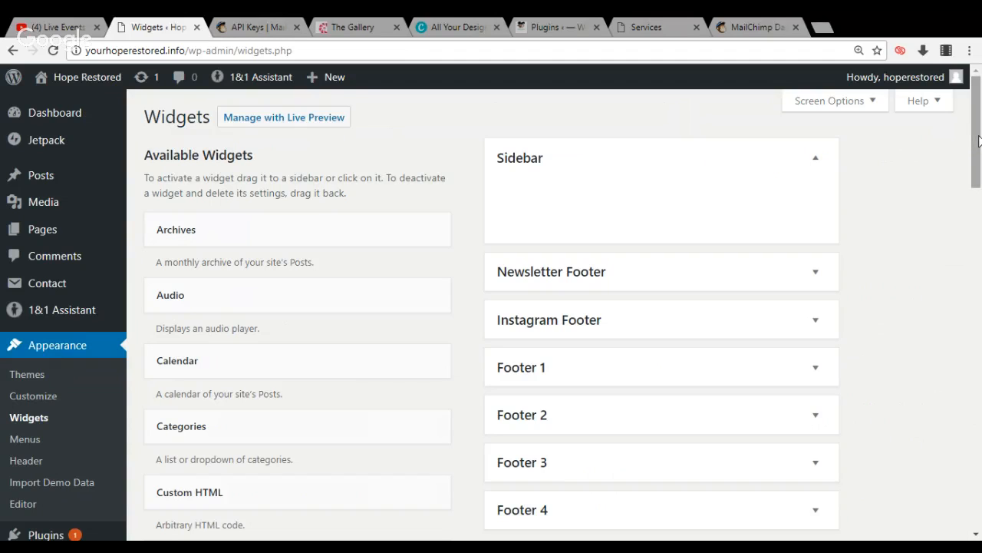
{"action": "left_click_drag", "start_coordinate": [978, 140], "coordinate": [974, 248]}
{"action": "scroll", "coordinate": [974, 286], "scroll_direction": "up", "scroll_amount": 1}
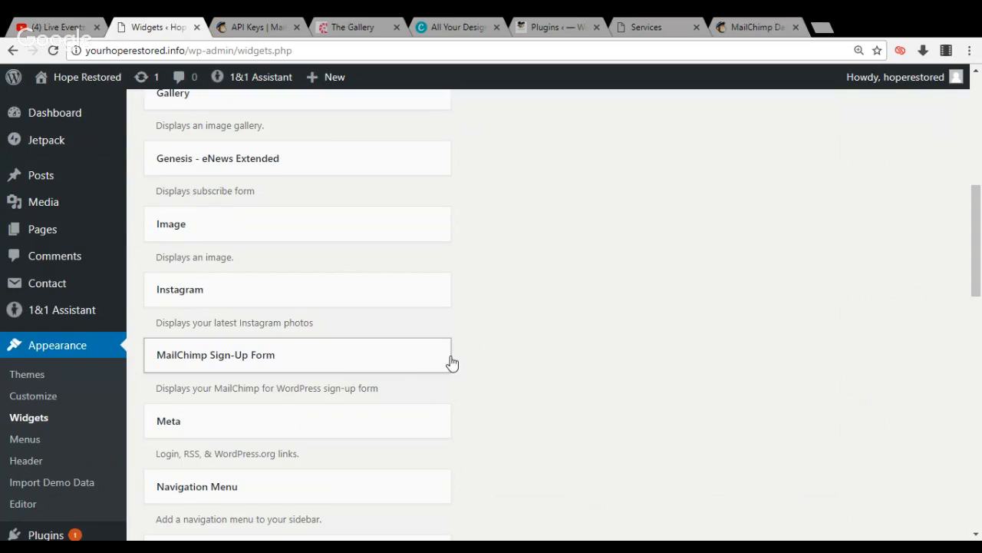
{"action": "left_click_drag", "start_coordinate": [491, 360], "coordinate": [756, 263]}
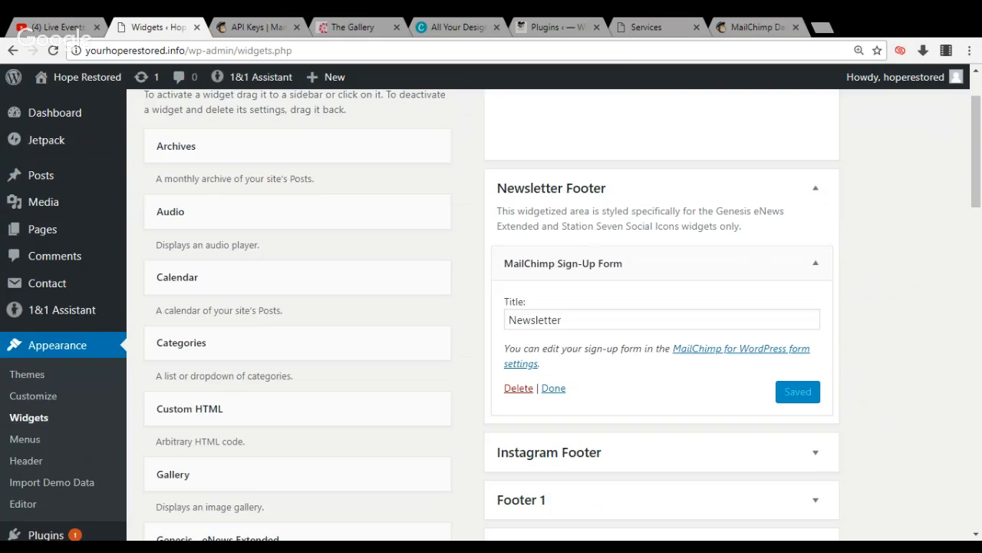
Set the title of the MailChimp Sign-Up Form widget to Subscribe, save it and collapse its settings
{"action": "left_click", "coordinate": [648, 320]}
{"action": "key", "text": "BackSpace"}
{"action": "key", "text": "BackSpace"}
{"action": "key", "text": "BackSpace"}
{"action": "key", "text": "BackSpace"}
{"action": "key", "text": "BackSpace"}
{"action": "key", "text": "BackSpace"}
{"action": "key", "text": "BackSpace"}
{"action": "key", "text": "BackSpace"}
{"action": "key", "text": "BackSpace"}
{"action": "key", "text": "BackSpace"}
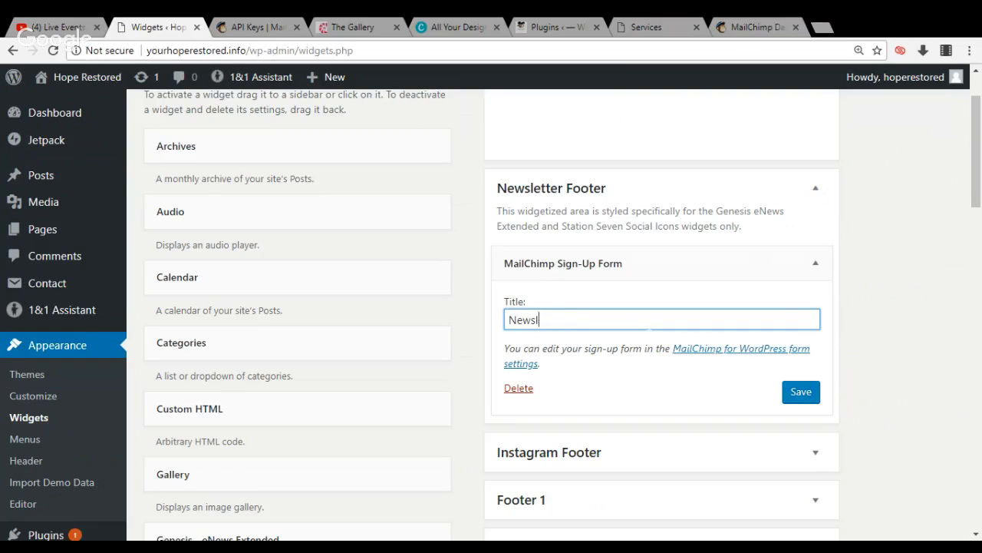
{"action": "type", "text": "Subscribe"}
{"action": "left_click", "coordinate": [800, 392]}
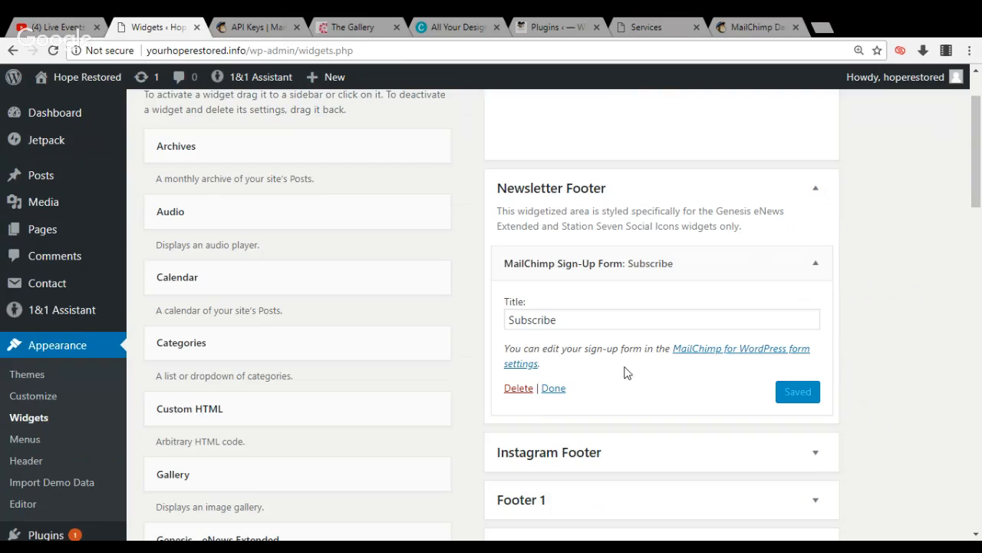
{"action": "left_click", "coordinate": [554, 389]}
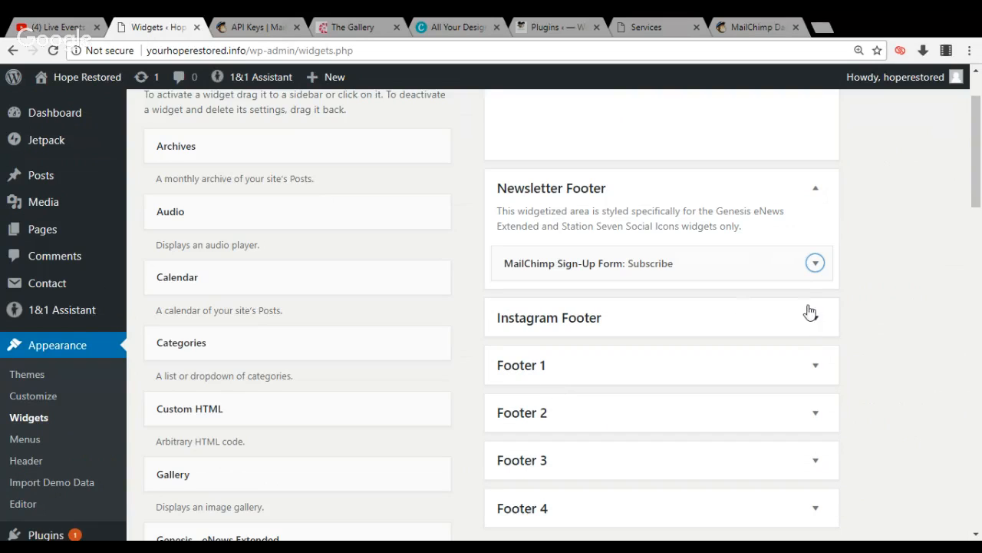
Move the Instagram widget from Footer 1 to the Instagram Footer area and check its settings
{"action": "left_click", "coordinate": [815, 321]}
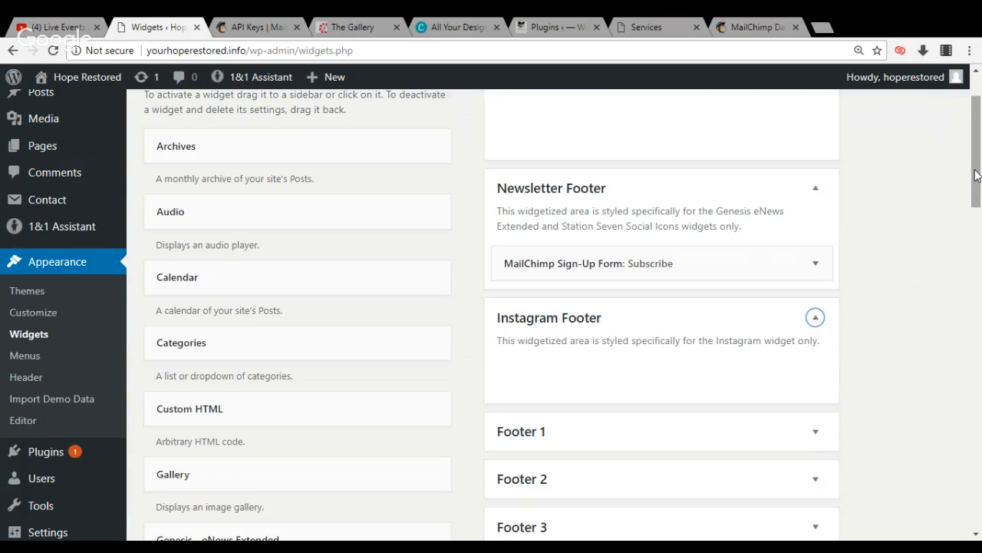
{"action": "left_click", "coordinate": [815, 431]}
{"action": "left_click_drag", "start_coordinate": [744, 508], "coordinate": [741, 377]}
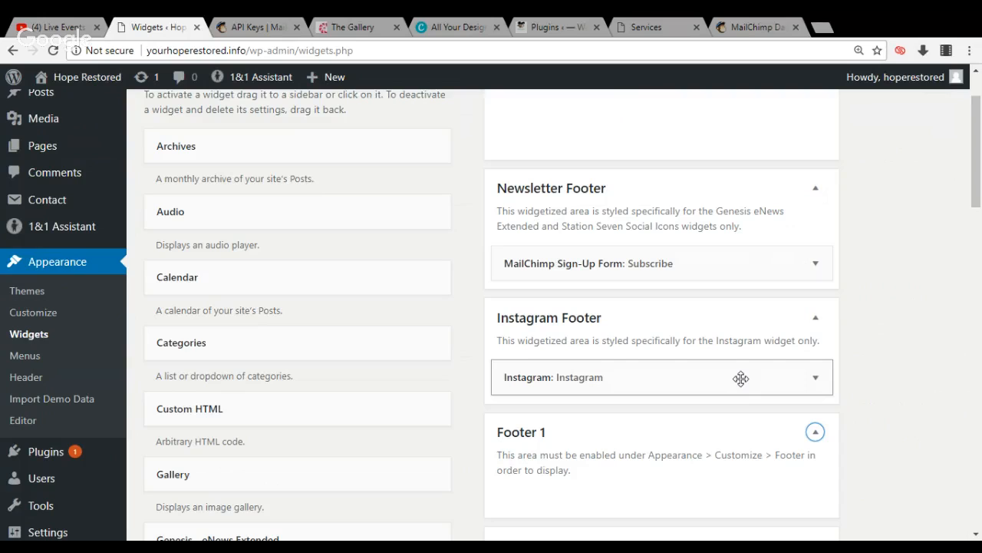
{"action": "left_click", "coordinate": [814, 379]}
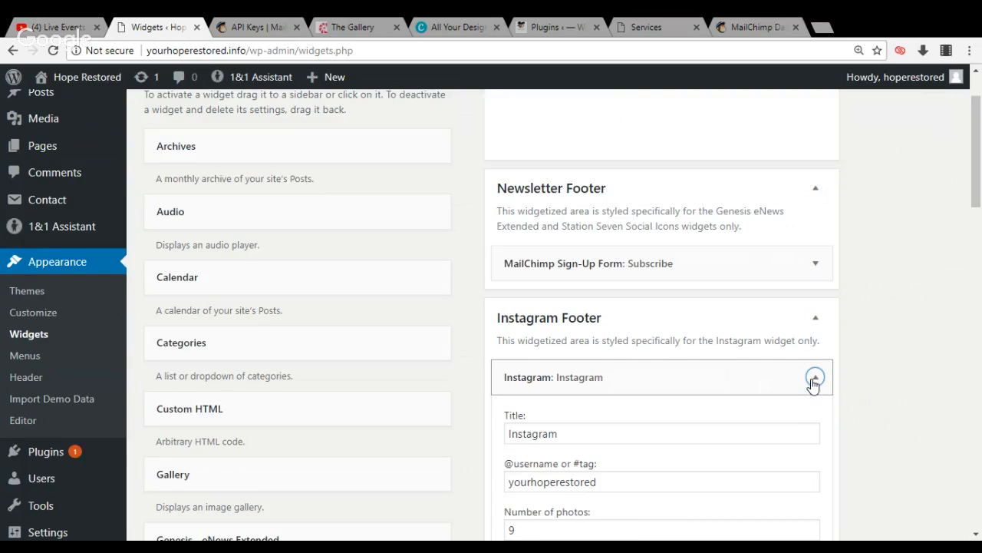
{"action": "left_click", "coordinate": [814, 378]}
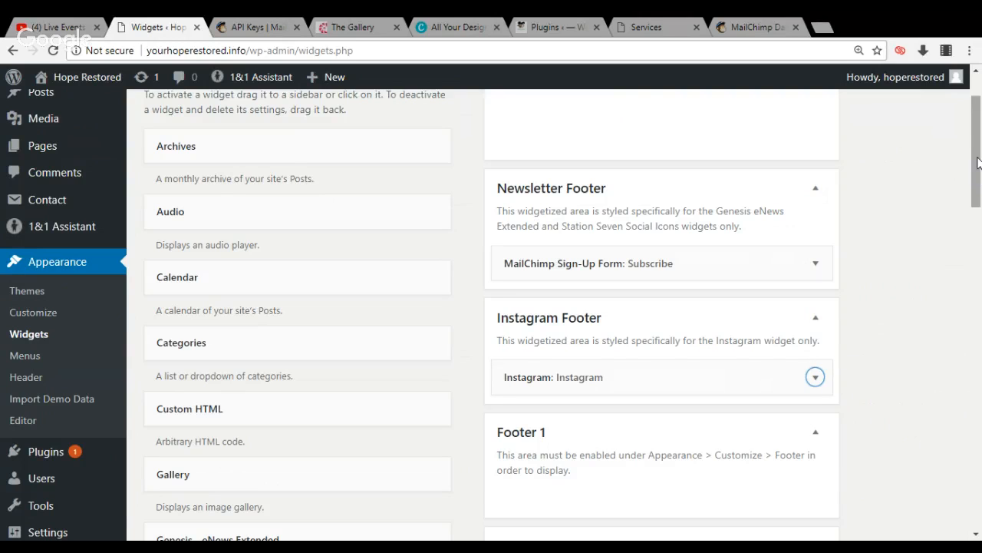
View the subscribe and Instagram footer sections on the live Hope Restored home page and return to the widgets page
{"action": "left_click_drag", "start_coordinate": [976, 162], "coordinate": [936, 434]}
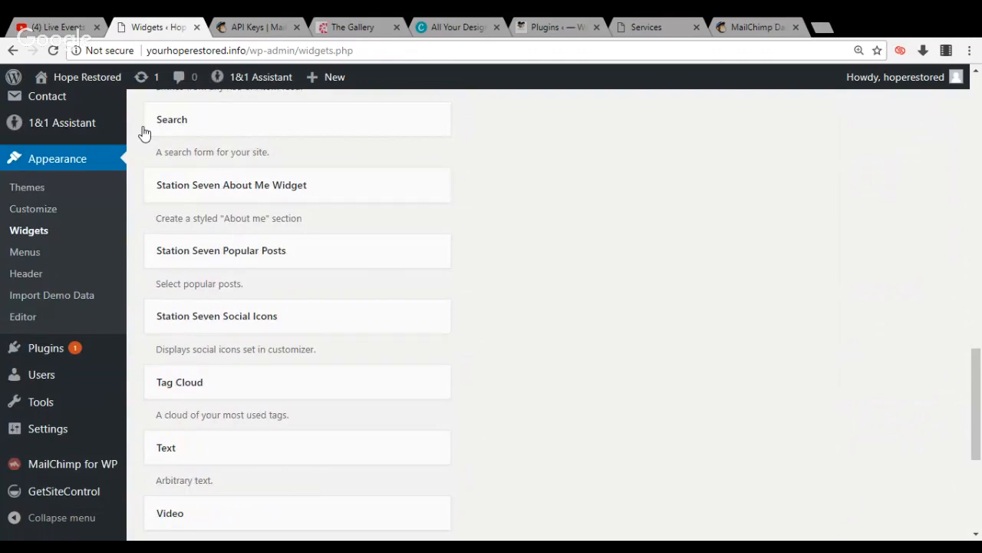
{"action": "mouse_move", "coordinate": [106, 85]}
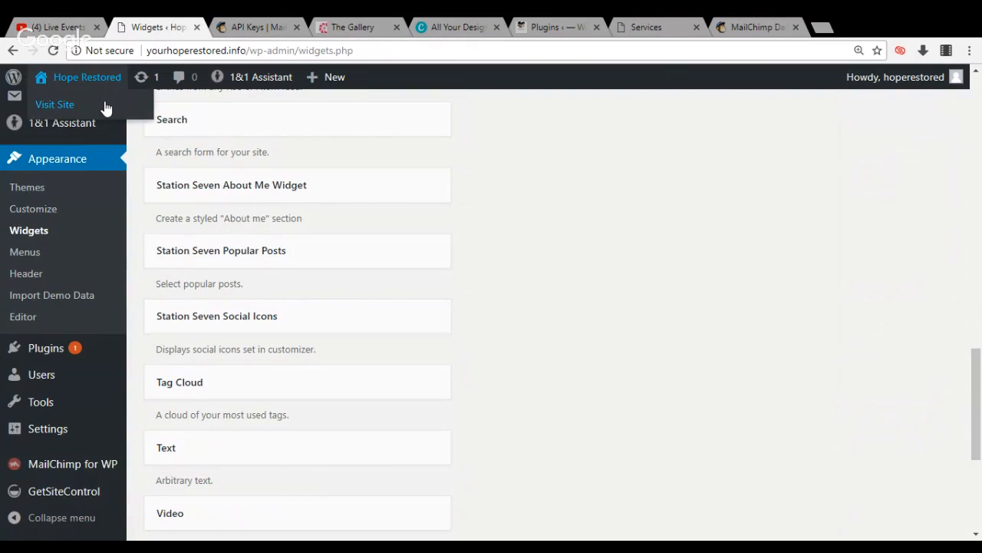
{"action": "left_click", "coordinate": [106, 112]}
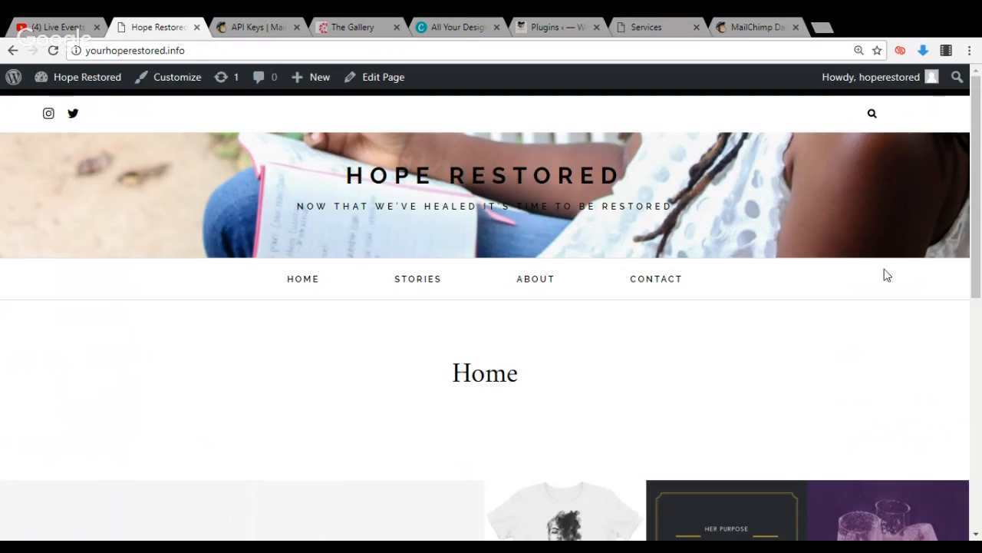
{"action": "left_click_drag", "start_coordinate": [976, 198], "coordinate": [970, 315]}
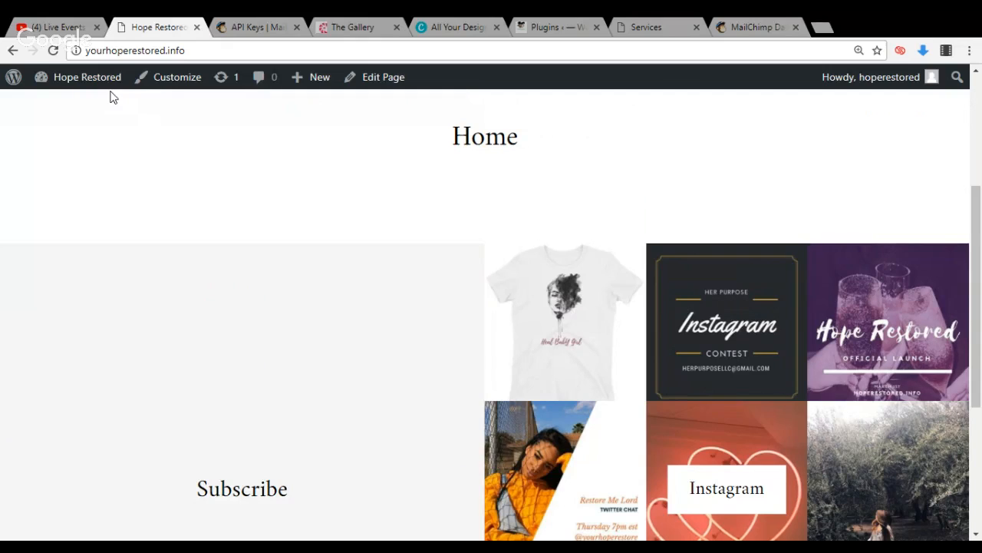
{"action": "mouse_move", "coordinate": [109, 91]}
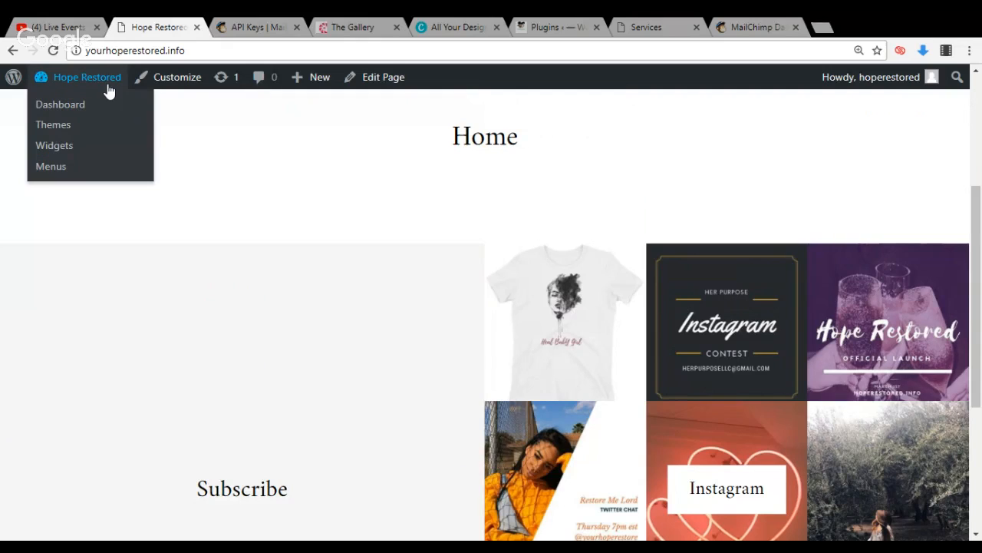
{"action": "left_click", "coordinate": [103, 155]}
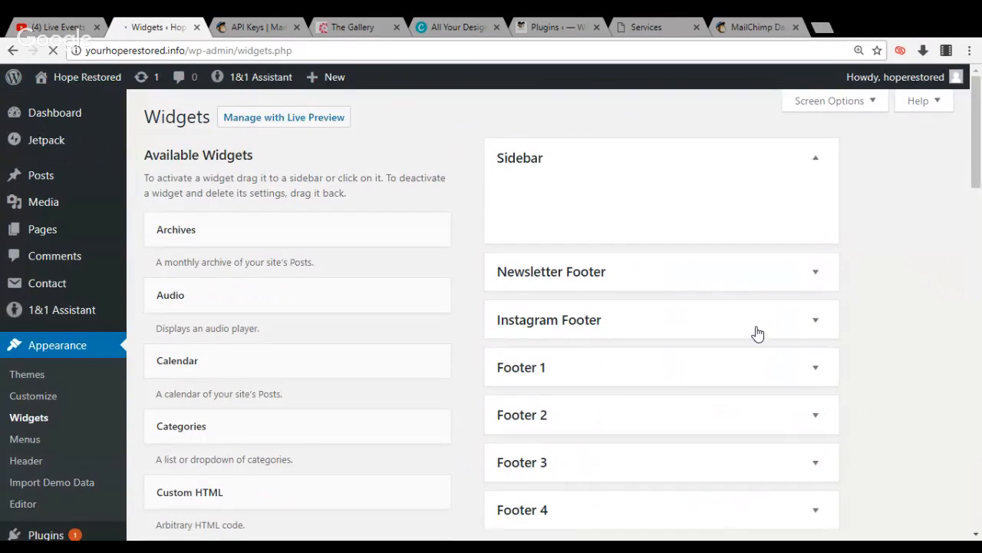
Set the photo size of the Instagram widget in the Instagram Footer to Thumbnail, save it and collapse its settings
{"action": "left_click", "coordinate": [816, 321]}
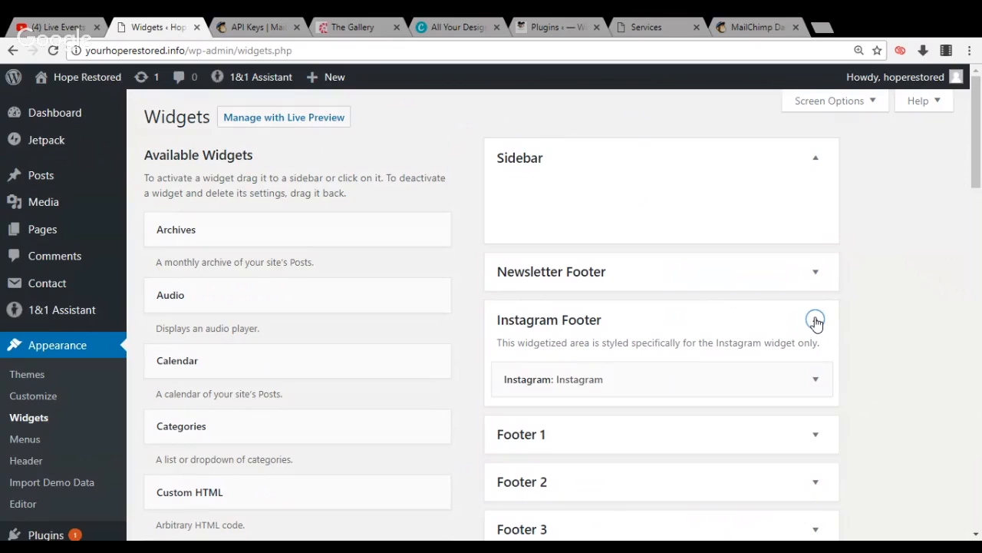
{"action": "left_click", "coordinate": [815, 379]}
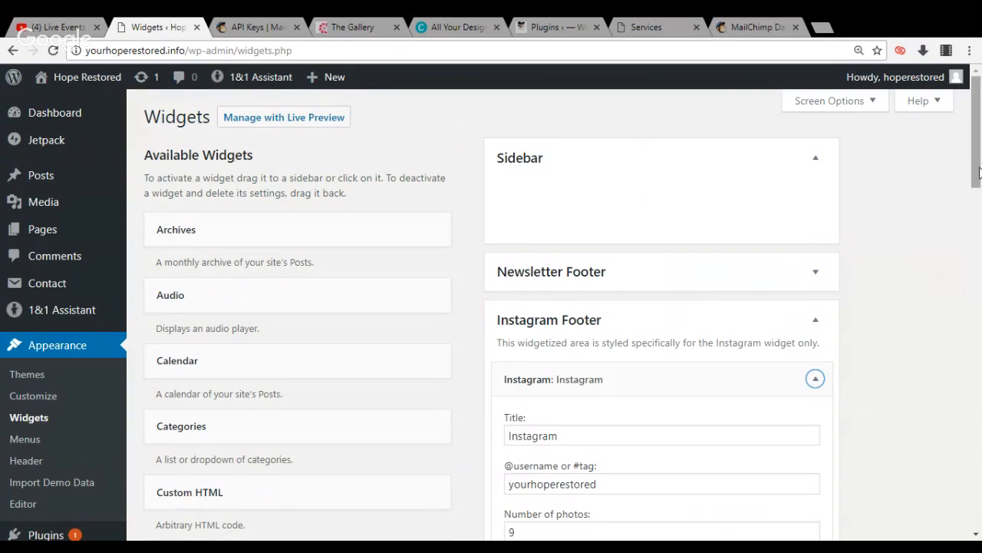
{"action": "left_click_drag", "start_coordinate": [979, 175], "coordinate": [978, 209]}
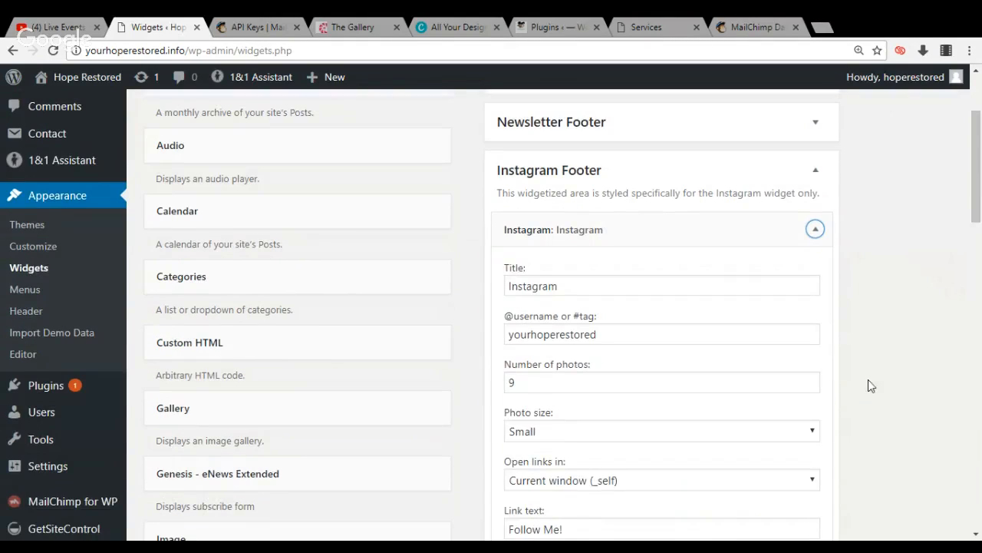
{"action": "left_click", "coordinate": [813, 429]}
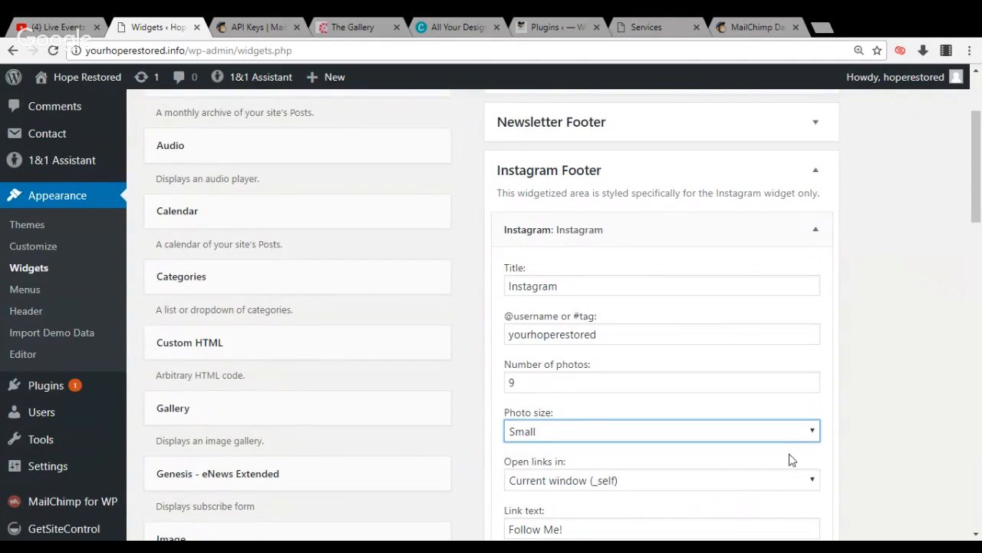
{"action": "left_click", "coordinate": [796, 442]}
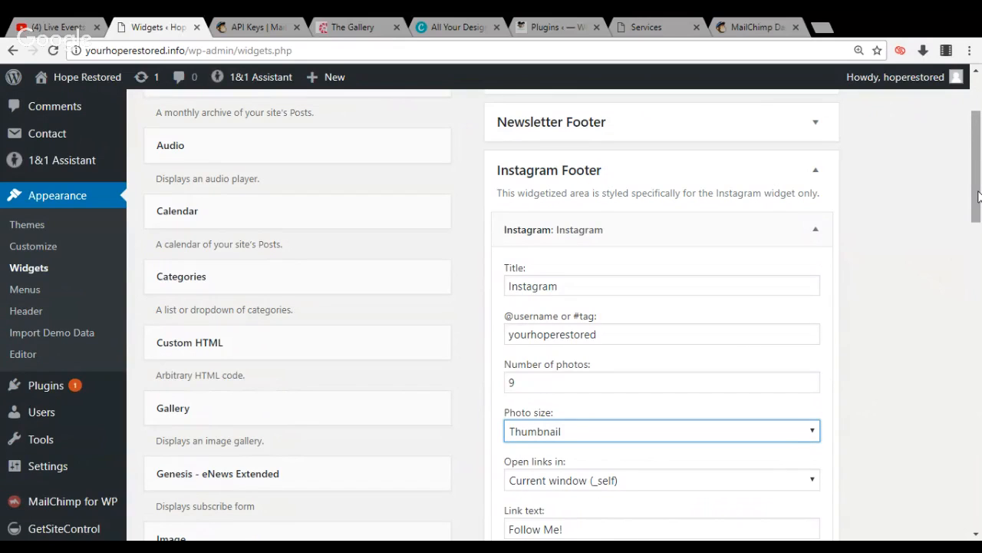
{"action": "scroll", "coordinate": [839, 403], "scroll_direction": "down", "scroll_amount": 3}
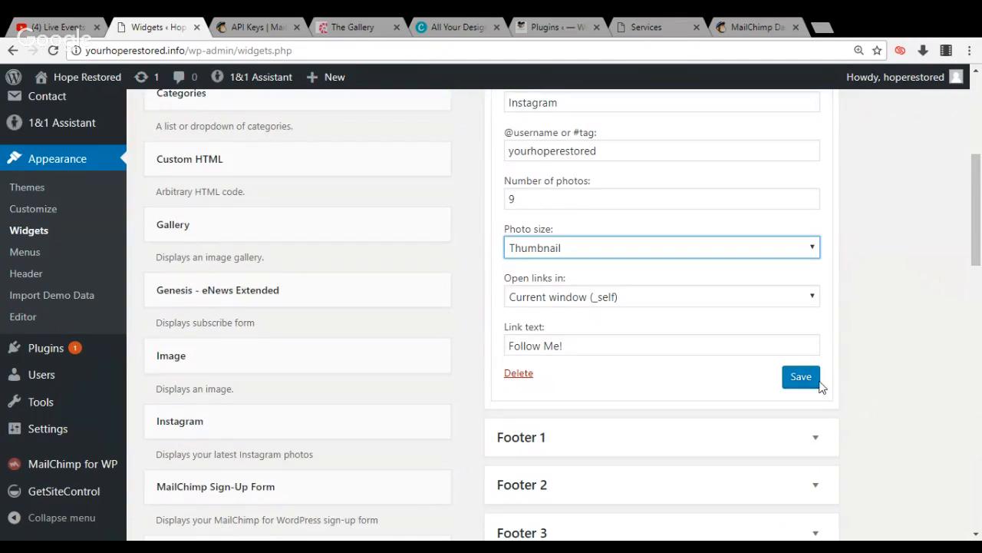
{"action": "left_click", "coordinate": [811, 376]}
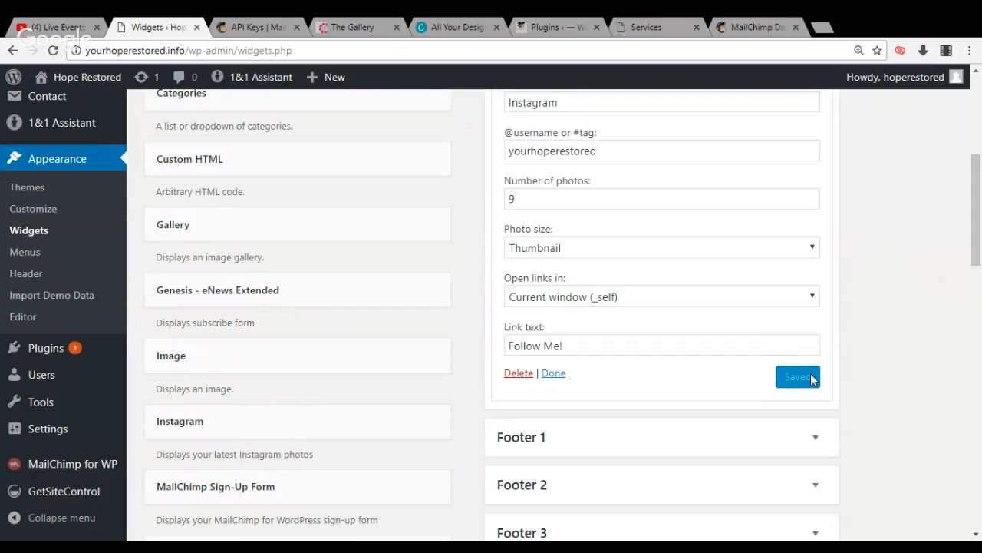
{"action": "left_click", "coordinate": [554, 374]}
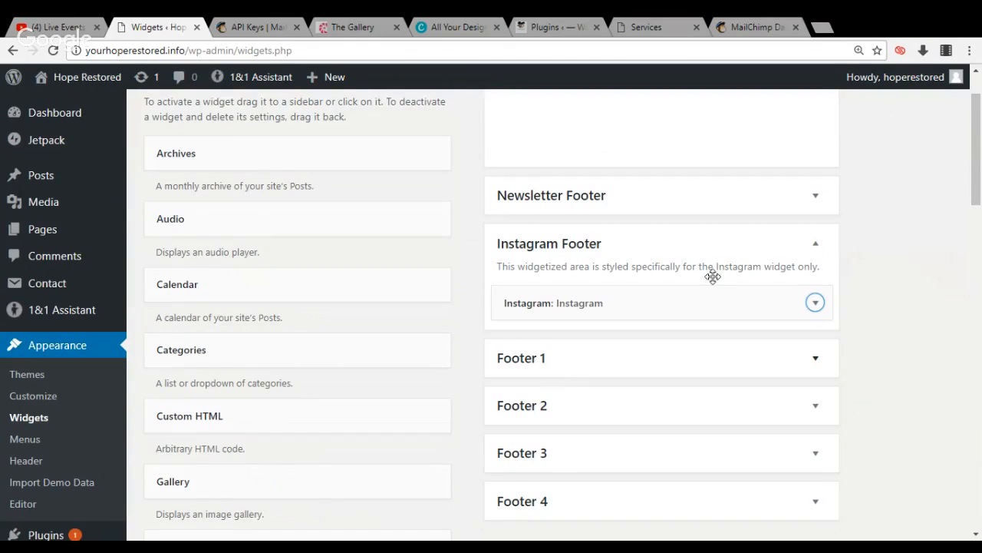
{"action": "left_click_drag", "start_coordinate": [980, 179], "coordinate": [980, 162]}
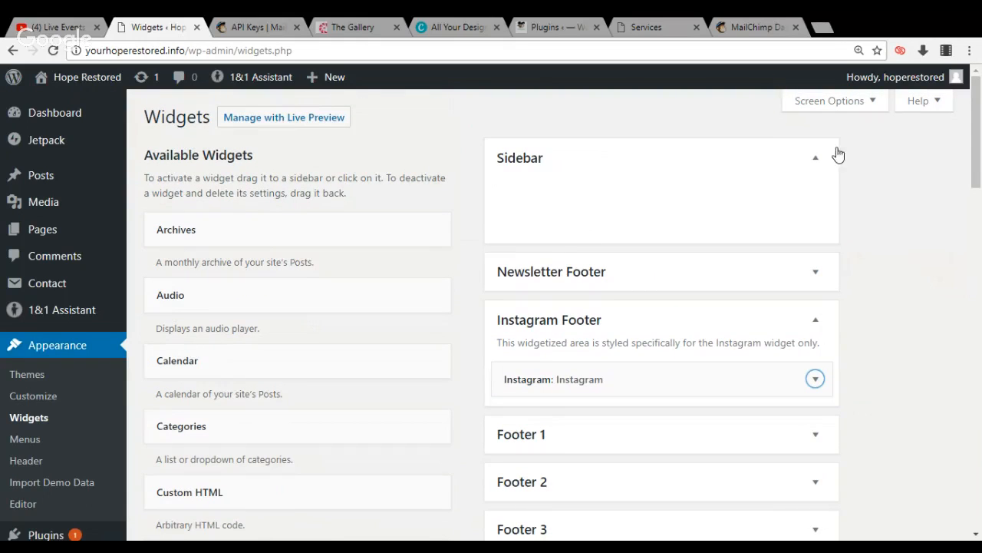
Open the MailChimp for WP form page and select the Contact list for the new form
{"action": "left_click_drag", "start_coordinate": [980, 159], "coordinate": [978, 225]}
{"action": "mouse_move", "coordinate": [103, 468]}
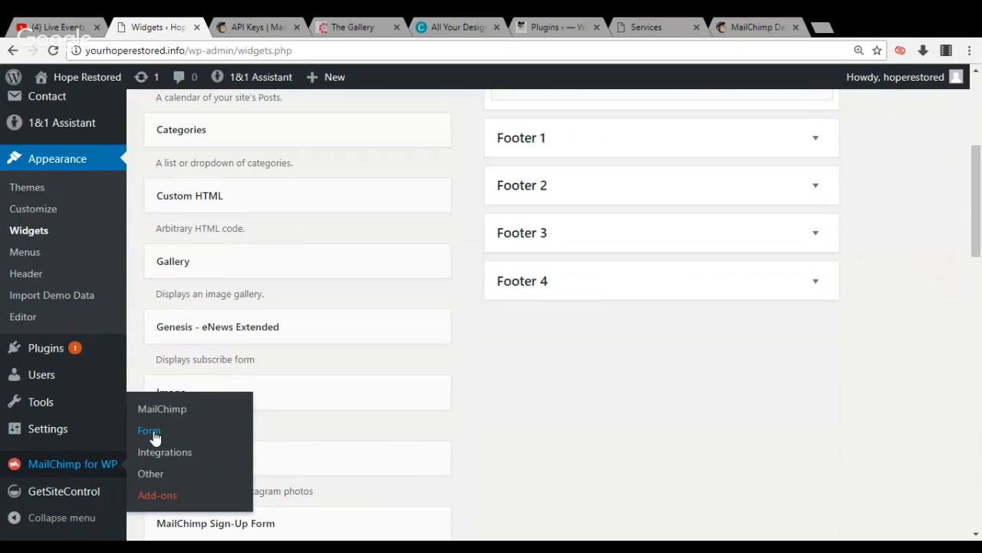
{"action": "left_click", "coordinate": [149, 432]}
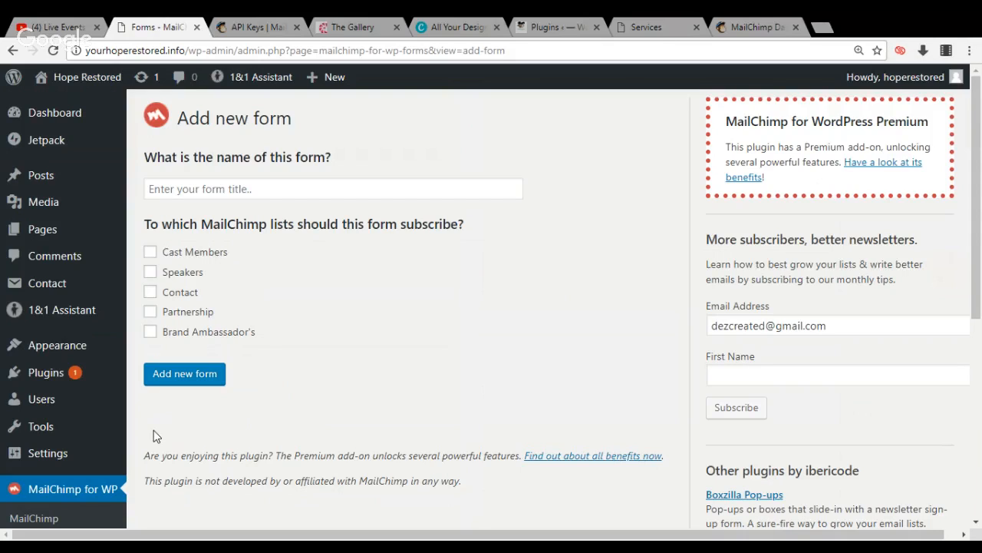
{"action": "left_click", "coordinate": [151, 294]}
Name the new MailChimp form Subscribe and create it
{"action": "left_click", "coordinate": [261, 189]}
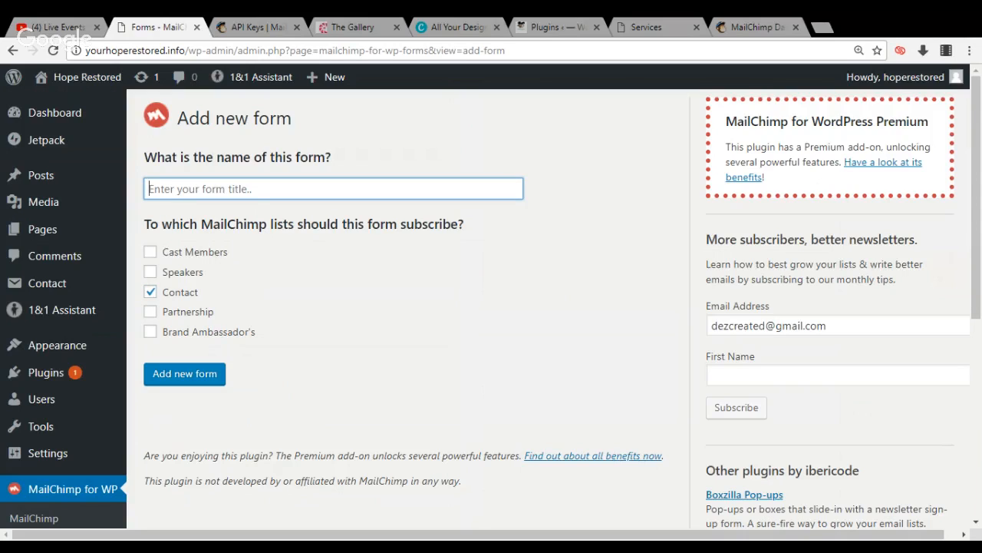
{"action": "type", "text": "SA"}
{"action": "key", "text": "BackSpace"}
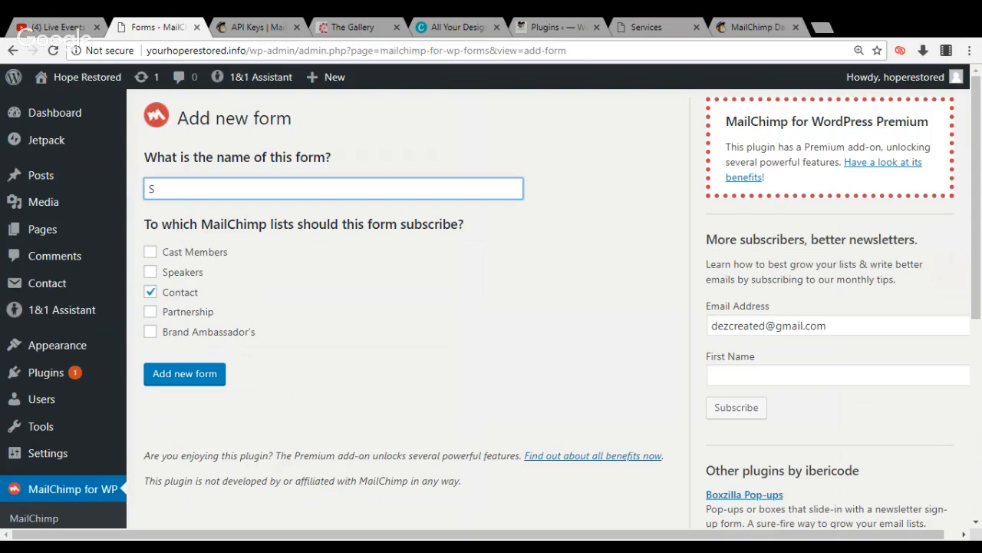
{"action": "type", "text": "ubsc"}
{"action": "type", "text": "ribe"}
{"action": "left_click", "coordinate": [185, 376]}
{"action": "left_click", "coordinate": [186, 375]}
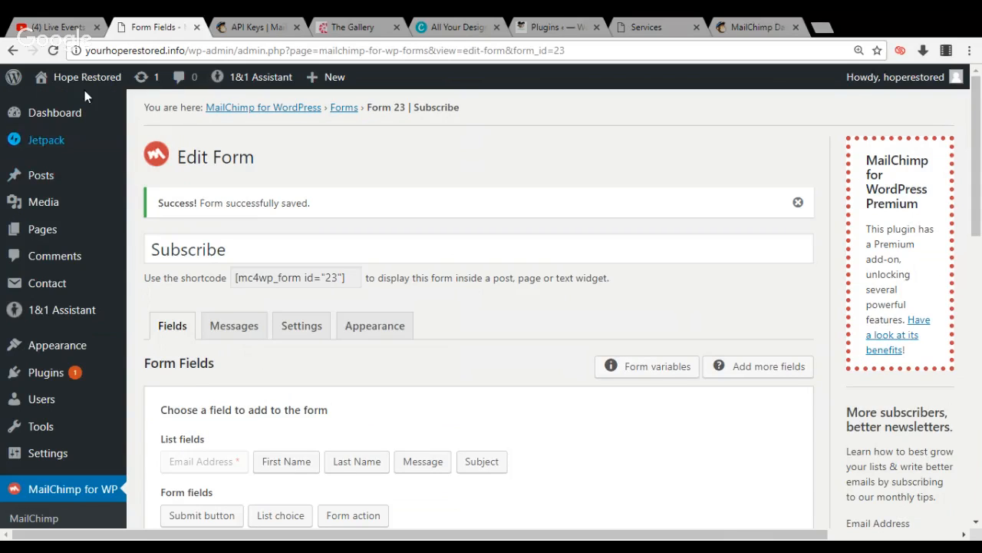
Visit the live Hope Restored home page and examine the subscribe form and Instagram footer sections
{"action": "mouse_move", "coordinate": [86, 90]}
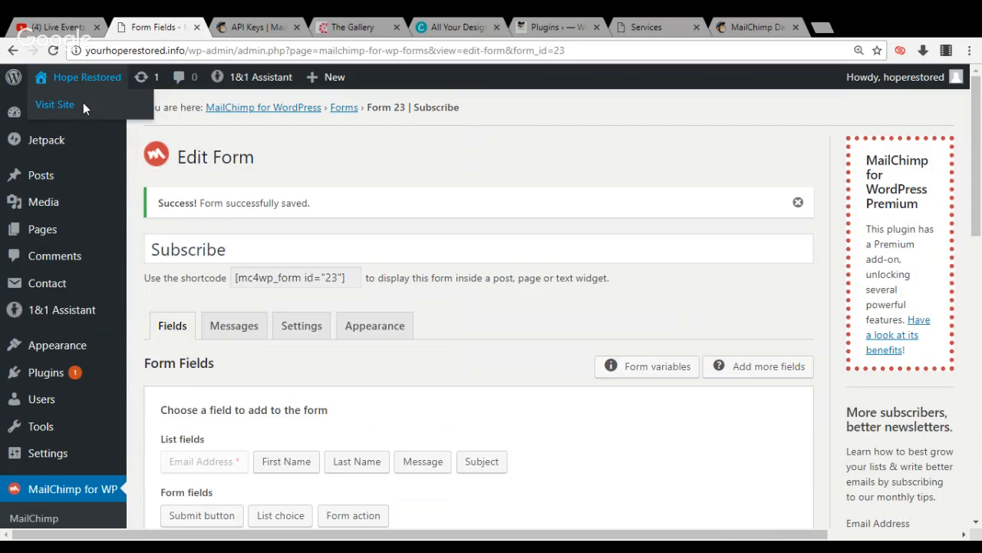
{"action": "left_click", "coordinate": [82, 105]}
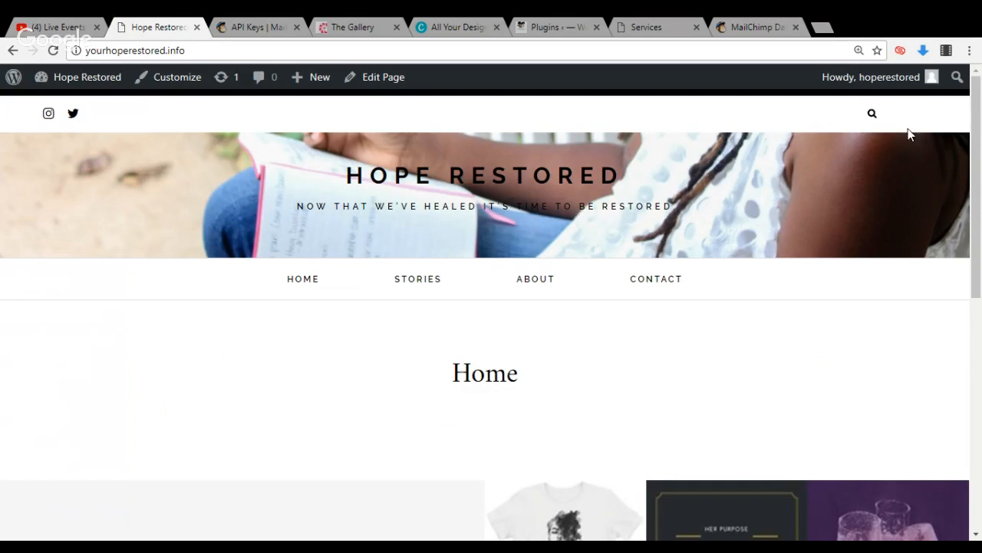
{"action": "scroll", "coordinate": [971, 342], "scroll_direction": "down", "scroll_amount": 1}
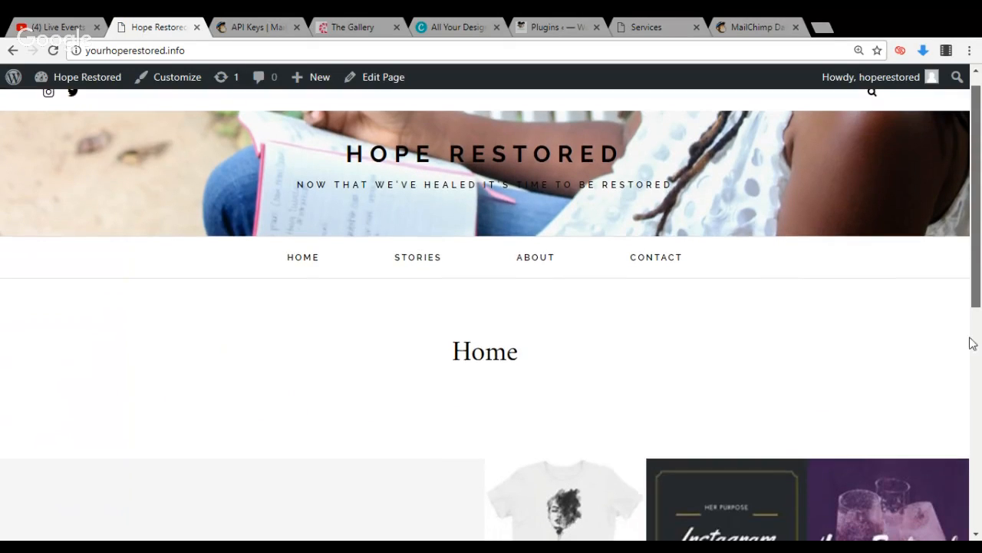
{"action": "left_click", "coordinate": [971, 380]}
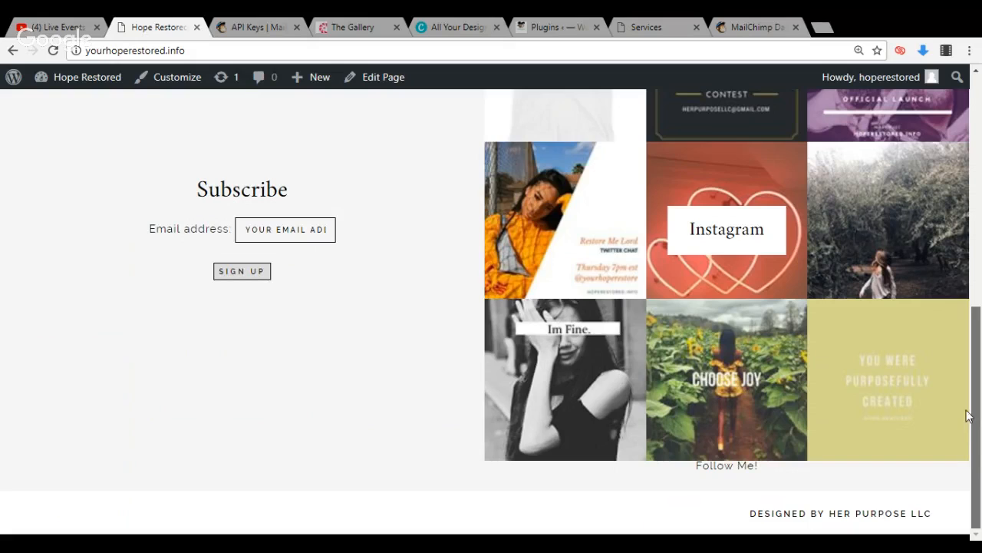
{"action": "scroll", "coordinate": [978, 322], "scroll_direction": "up", "scroll_amount": 1}
{"action": "left_click_drag", "start_coordinate": [978, 309], "coordinate": [977, 123]}
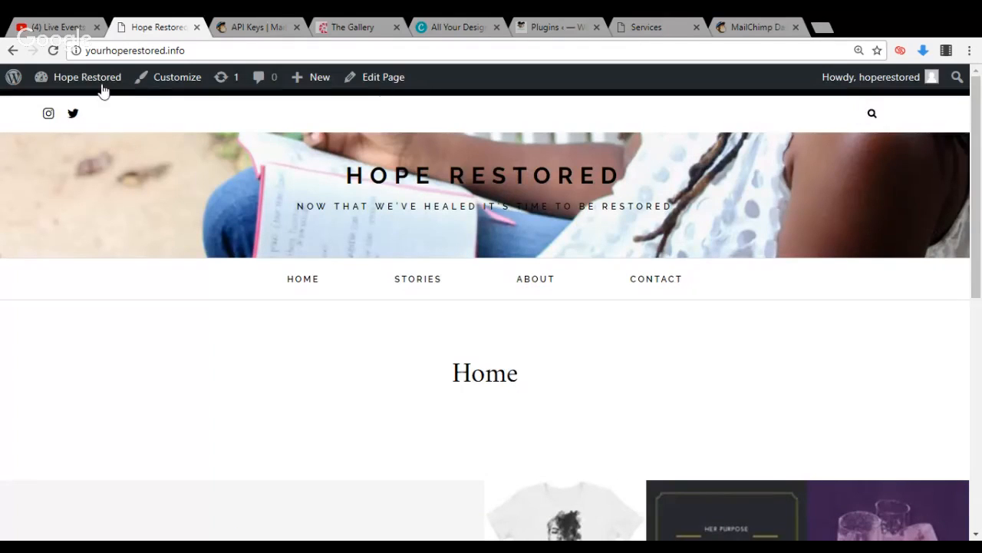
{"action": "mouse_move", "coordinate": [100, 84]}
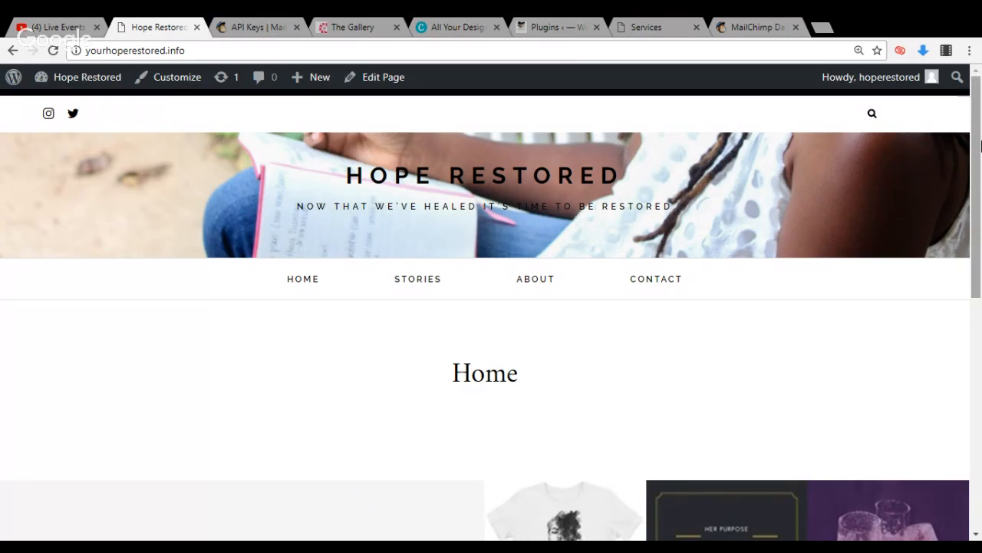
{"action": "left_click_drag", "start_coordinate": [980, 146], "coordinate": [970, 113]}
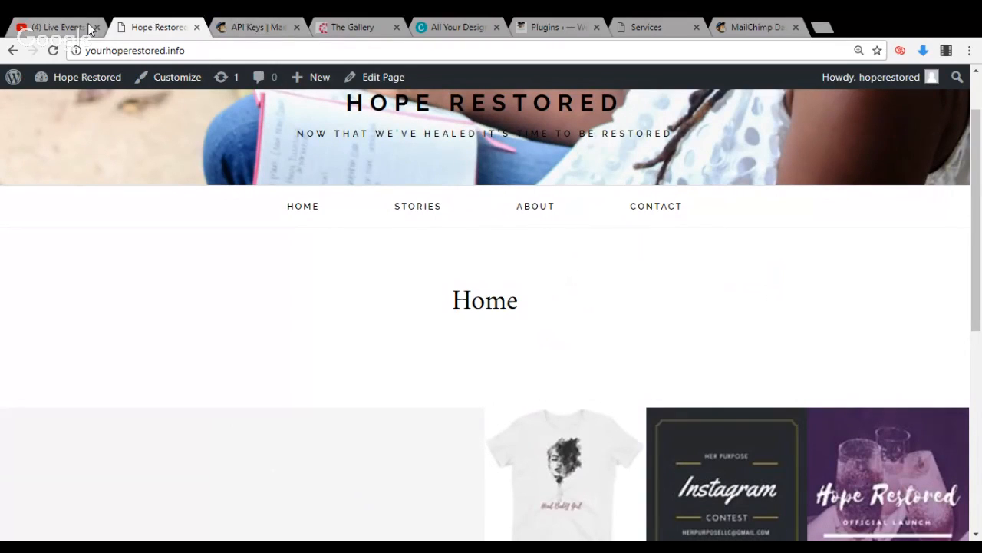
Close the browser tabs for the MailChimp API Keys, Services and MailChimp Dashboard pages
{"action": "left_click", "coordinate": [245, 31]}
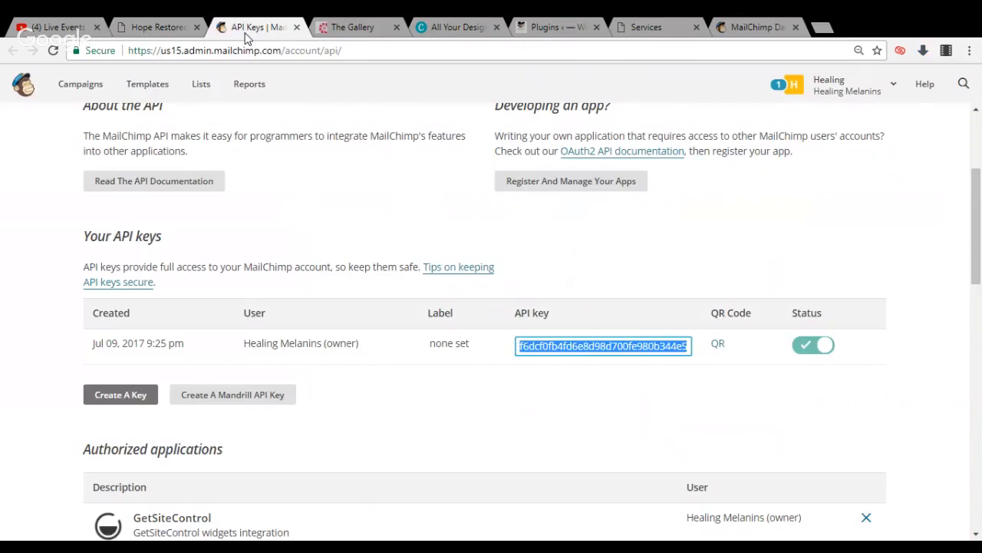
{"action": "left_click", "coordinate": [298, 28]}
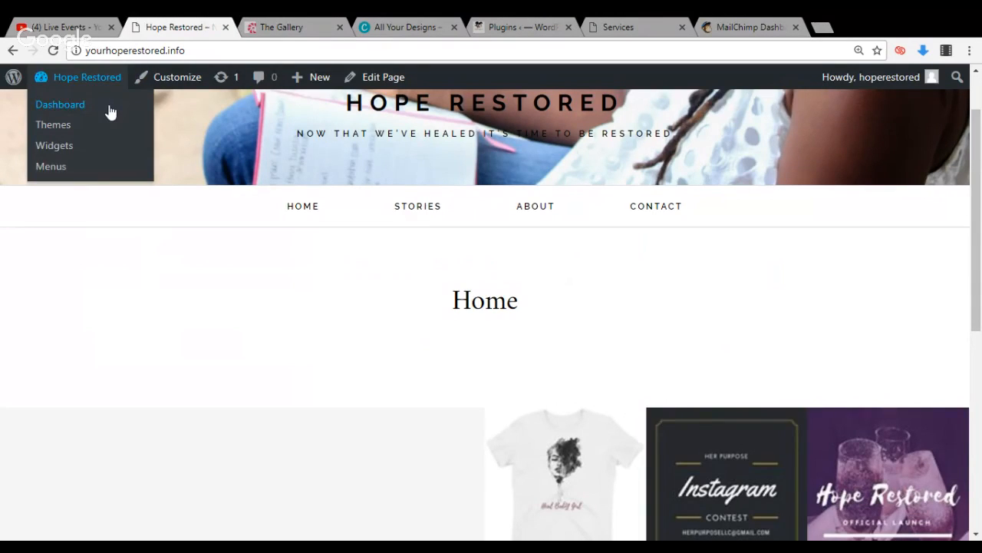
{"action": "left_click", "coordinate": [682, 27]}
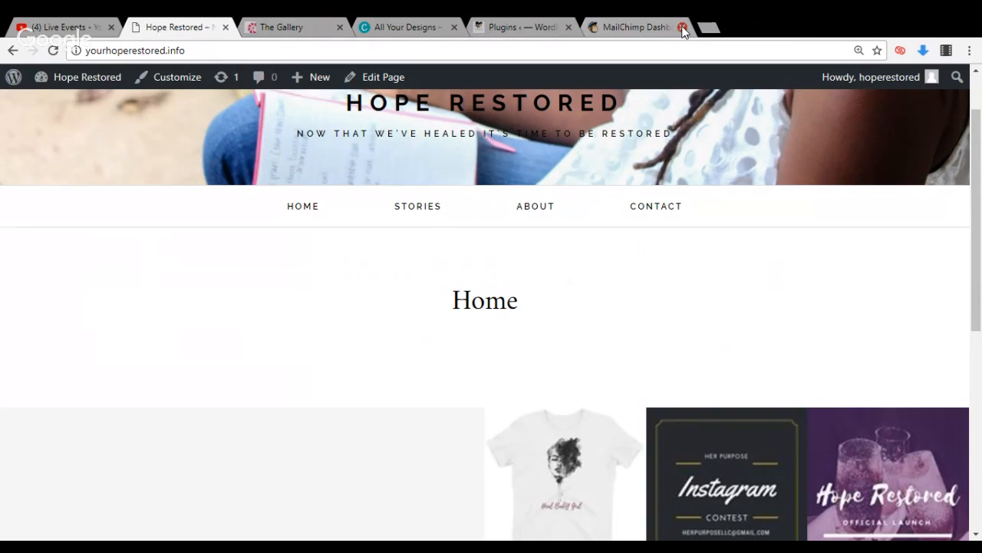
{"action": "left_click", "coordinate": [682, 28]}
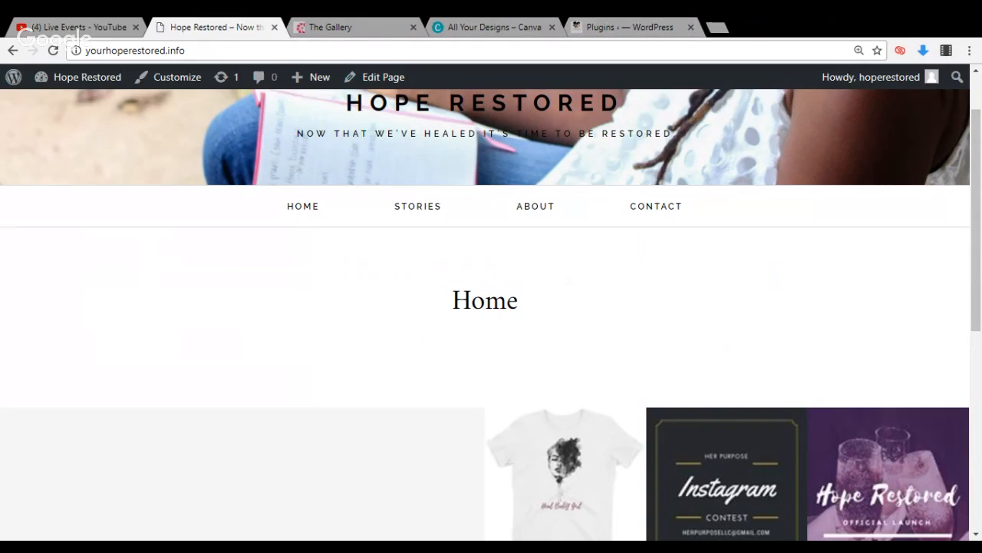
Return to the widgets page and open the form settings linked from the Newsletter Footer's MailChimp Sign-Up Form widget
{"action": "mouse_move", "coordinate": [105, 83]}
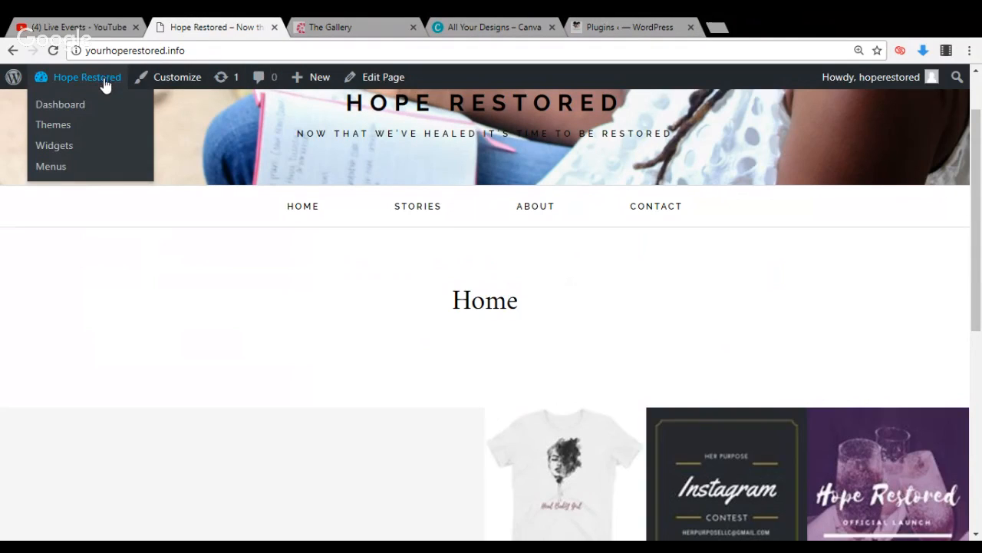
{"action": "left_click", "coordinate": [98, 151]}
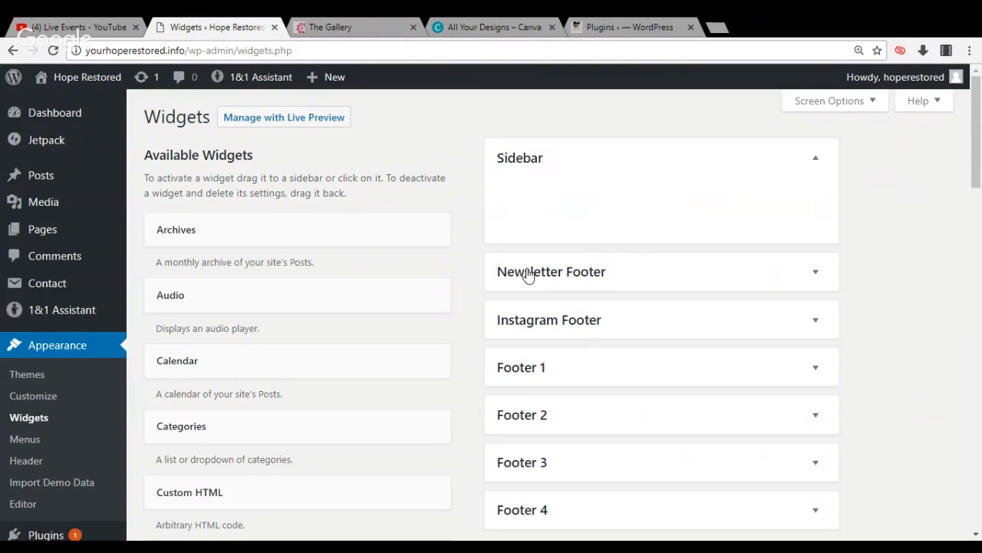
{"action": "left_click", "coordinate": [546, 274]}
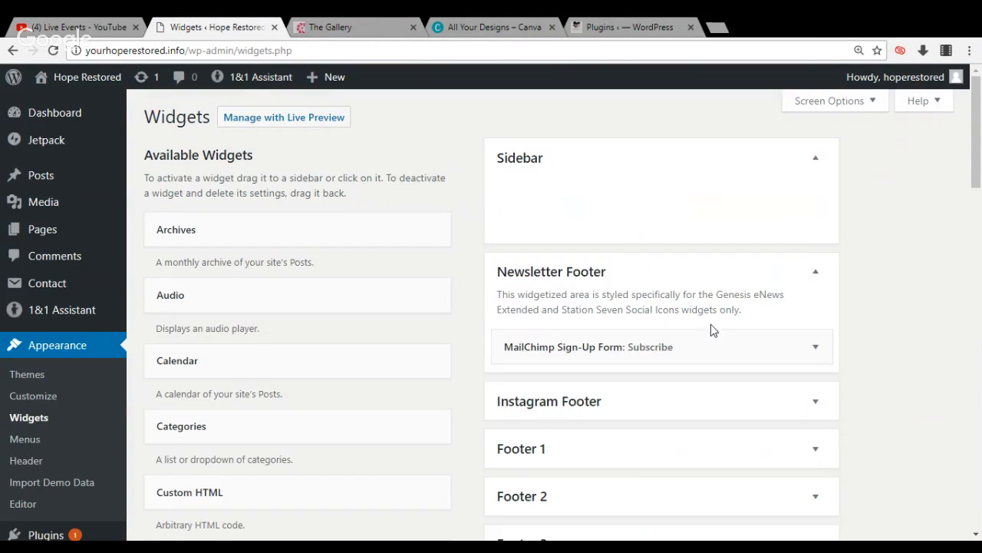
{"action": "left_click", "coordinate": [755, 349]}
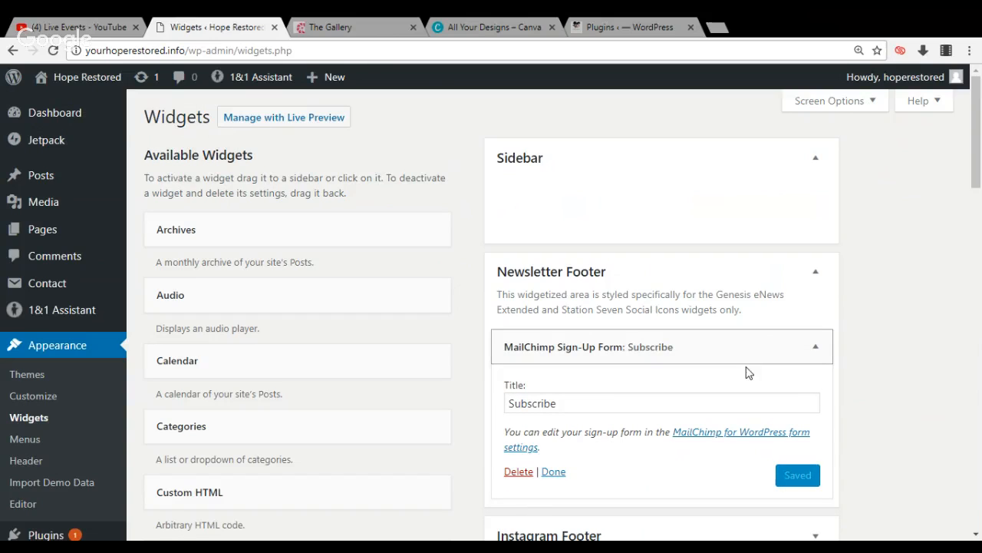
{"action": "left_click", "coordinate": [722, 433]}
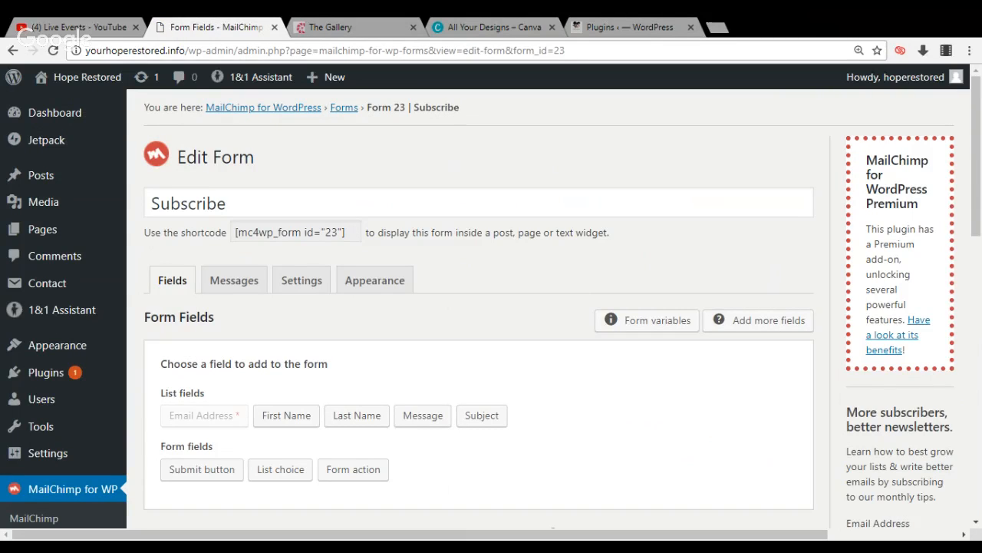
Add a required First Name field to the Subscribe form
{"action": "left_click", "coordinate": [304, 425]}
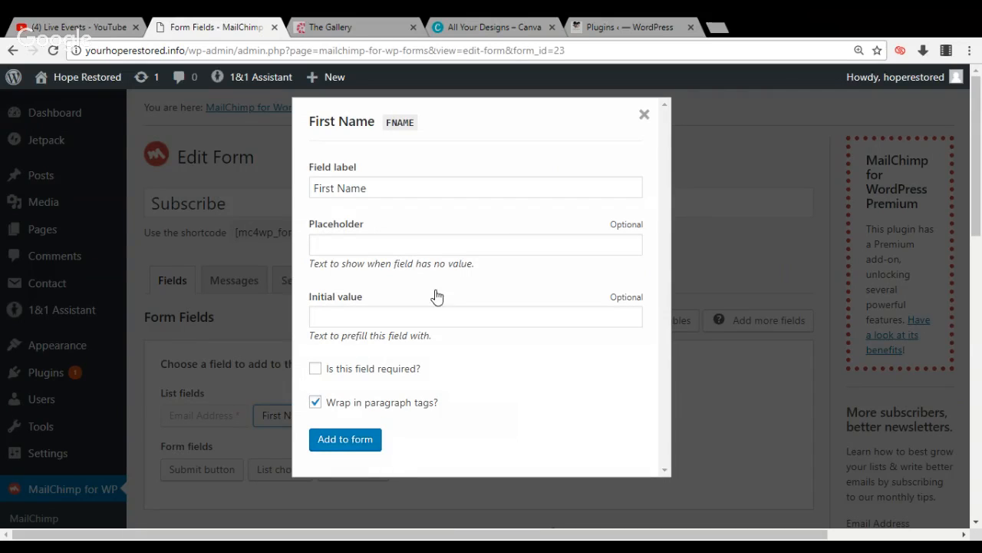
{"action": "left_click", "coordinate": [318, 373]}
{"action": "left_click", "coordinate": [324, 441]}
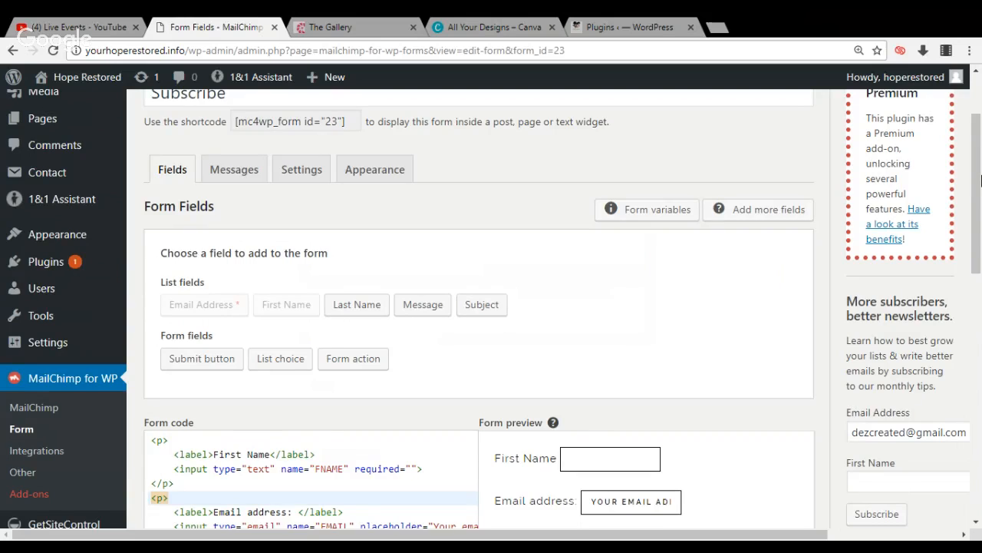
Review the Subscribe form's messages, settings and appearance, and save the form with its style set to inherit from the Analogue theme
{"action": "left_click_drag", "start_coordinate": [978, 143], "coordinate": [970, 107]}
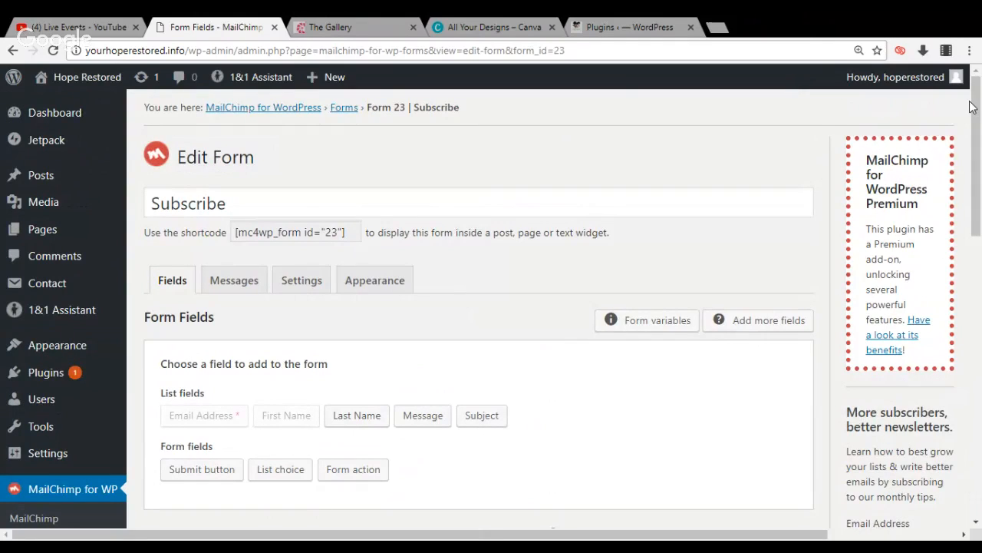
{"action": "left_click", "coordinate": [234, 281]}
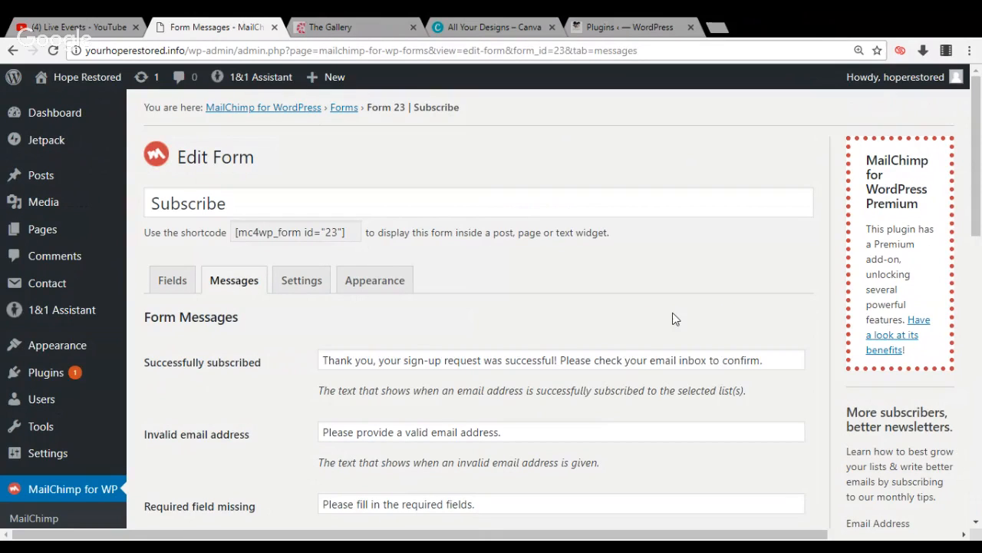
{"action": "left_click", "coordinate": [301, 281]}
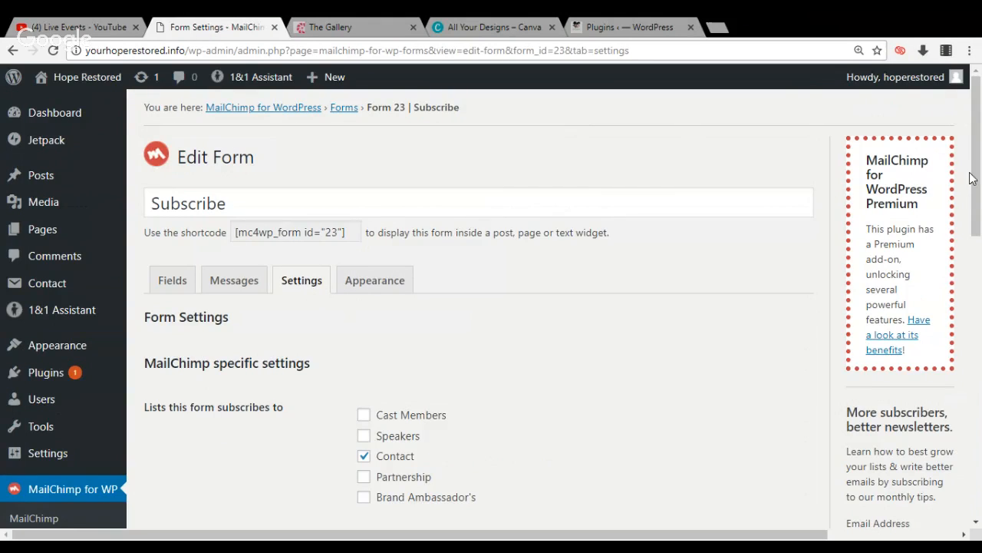
{"action": "left_click_drag", "start_coordinate": [977, 184], "coordinate": [966, 153]}
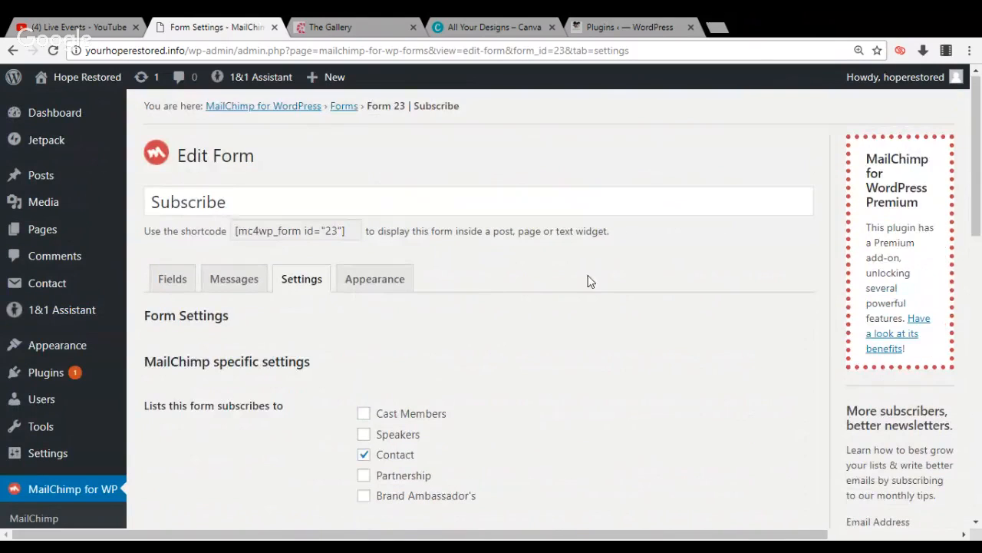
{"action": "left_click", "coordinate": [393, 284]}
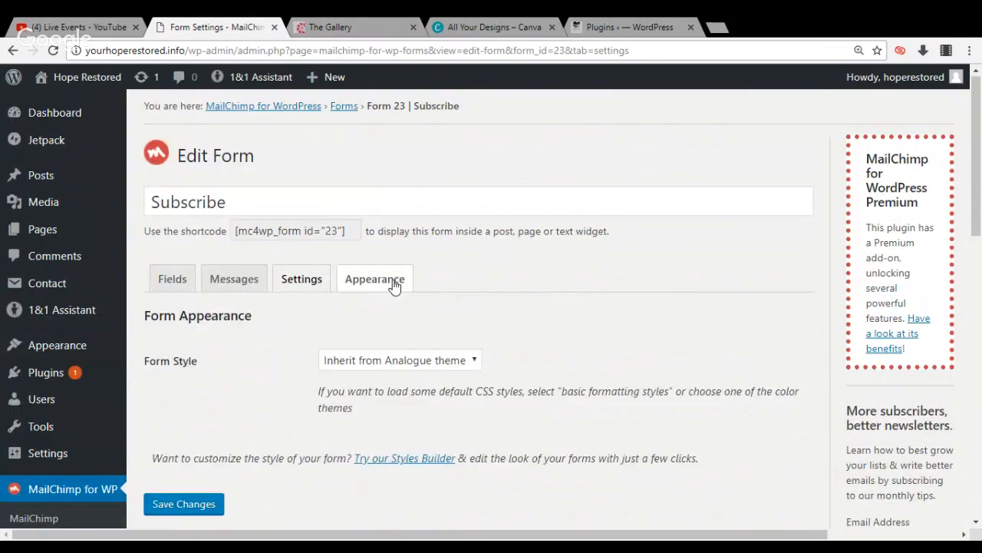
{"action": "left_click", "coordinate": [402, 362]}
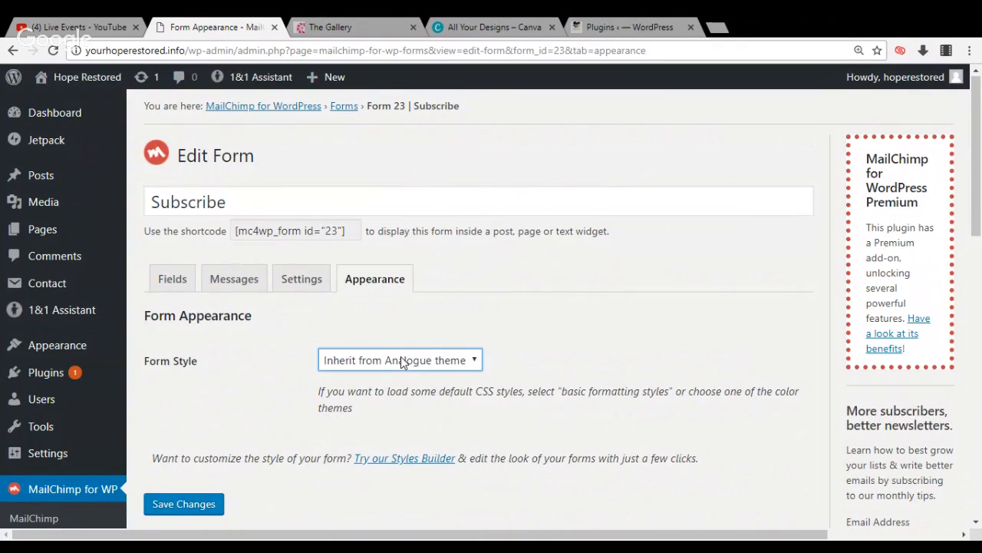
{"action": "left_click", "coordinate": [205, 504]}
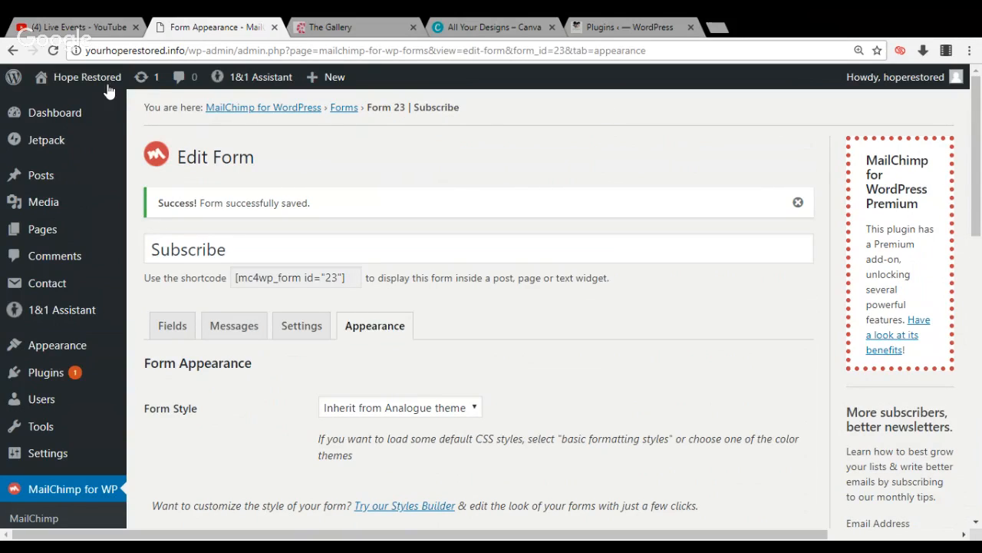
Visit the live Hope Restored home page and examine the subscribe form with its First Name field beside the Instagram grid
{"action": "mouse_move", "coordinate": [106, 85]}
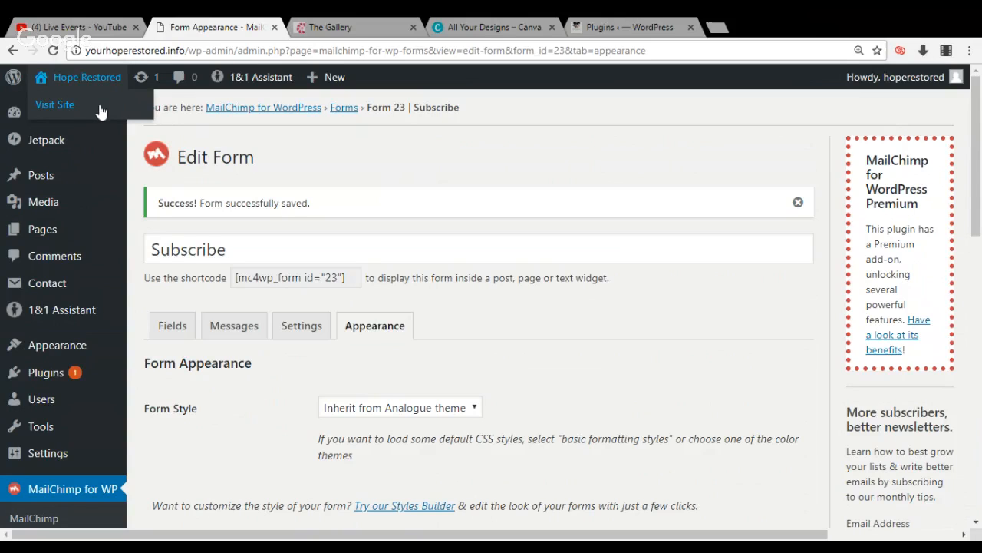
{"action": "left_click", "coordinate": [100, 106]}
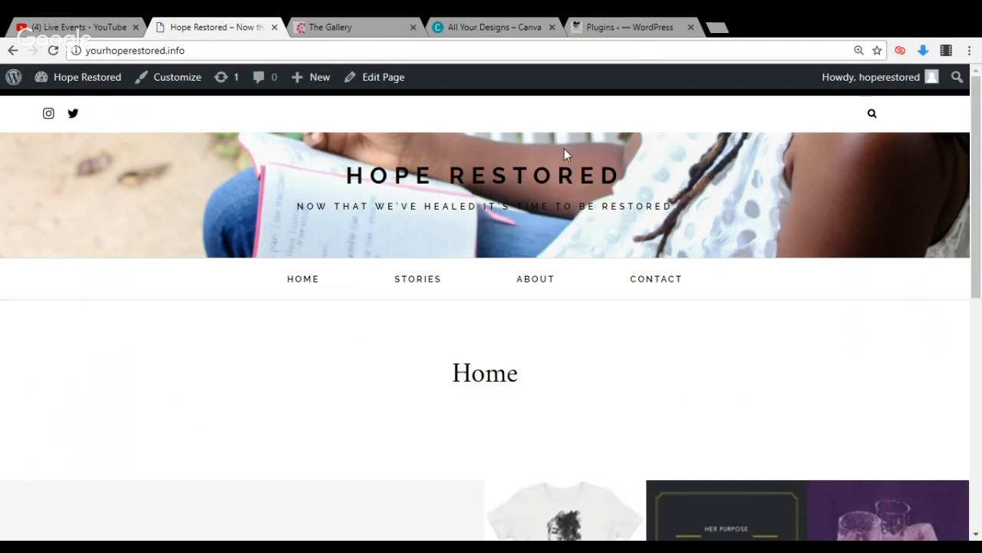
{"action": "scroll", "coordinate": [976, 196], "scroll_direction": "down", "scroll_amount": 1}
{"action": "scroll", "coordinate": [976, 196], "scroll_direction": "down", "scroll_amount": 5}
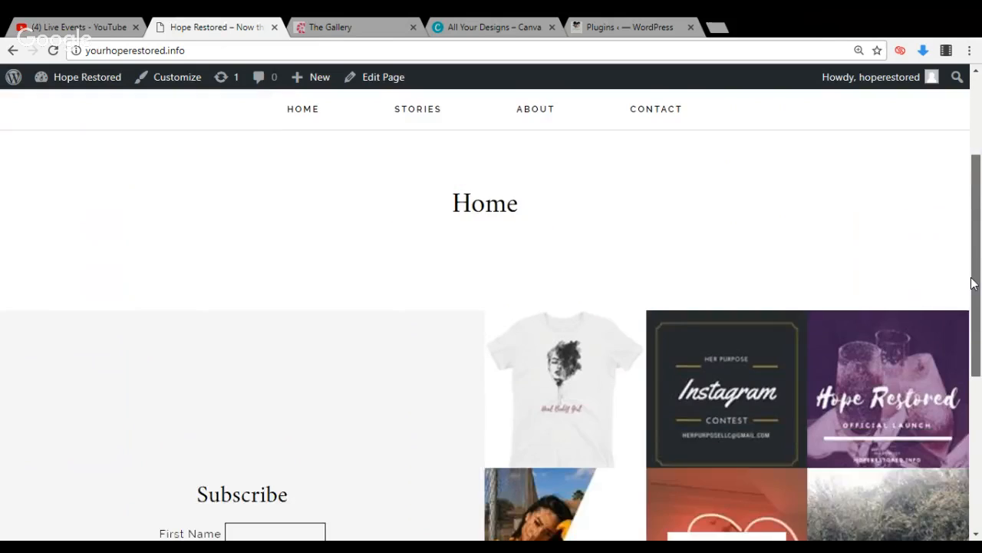
{"action": "scroll", "coordinate": [969, 343], "scroll_direction": "down", "scroll_amount": 1}
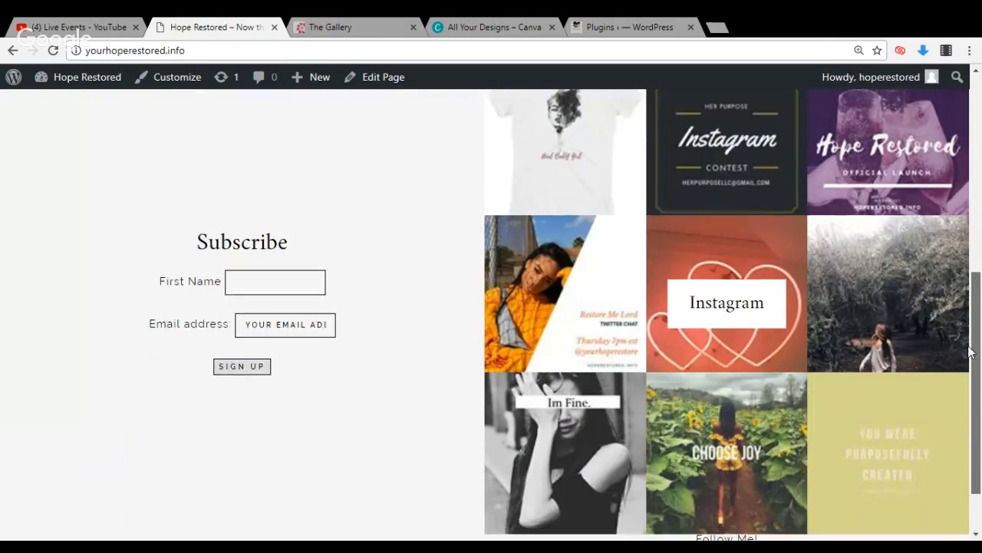
{"action": "scroll", "coordinate": [966, 334], "scroll_direction": "up", "scroll_amount": 1}
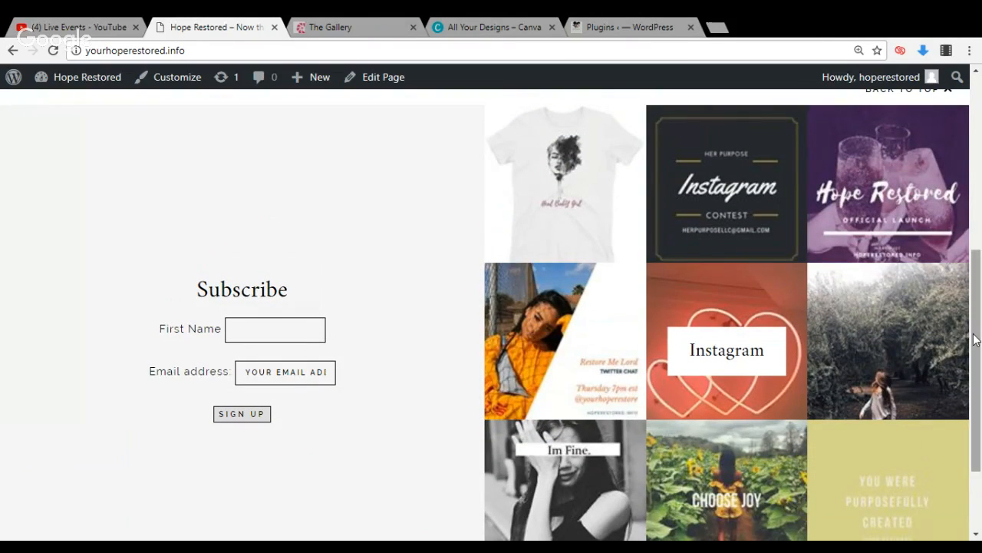
{"action": "scroll", "coordinate": [975, 340], "scroll_direction": "down", "scroll_amount": 1}
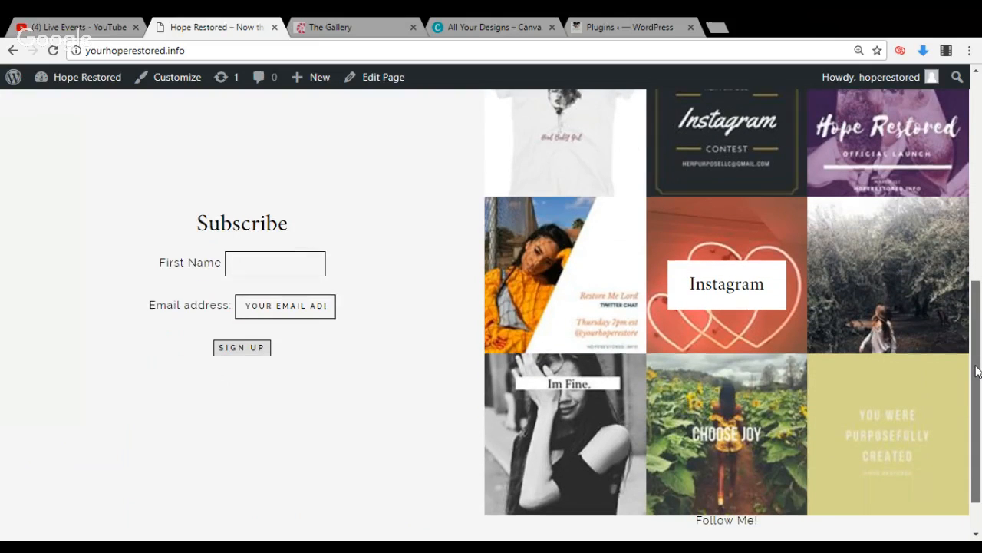
{"action": "scroll", "coordinate": [978, 332], "scroll_direction": "up", "scroll_amount": 1}
{"action": "scroll", "coordinate": [978, 333], "scroll_direction": "up", "scroll_amount": 2}
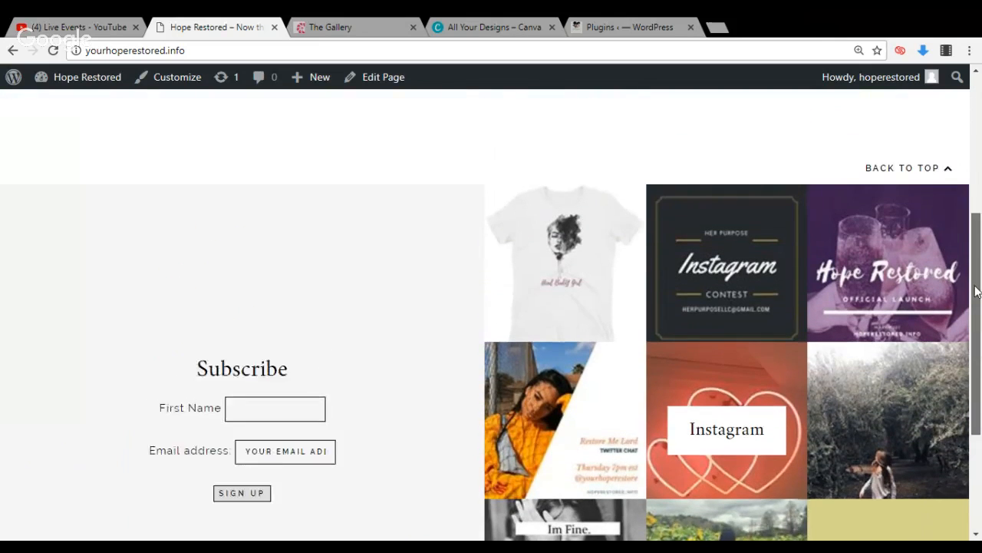
{"action": "scroll", "coordinate": [978, 318], "scroll_direction": "down", "scroll_amount": 1}
{"action": "left_click_drag", "start_coordinate": [977, 319], "coordinate": [978, 168]}
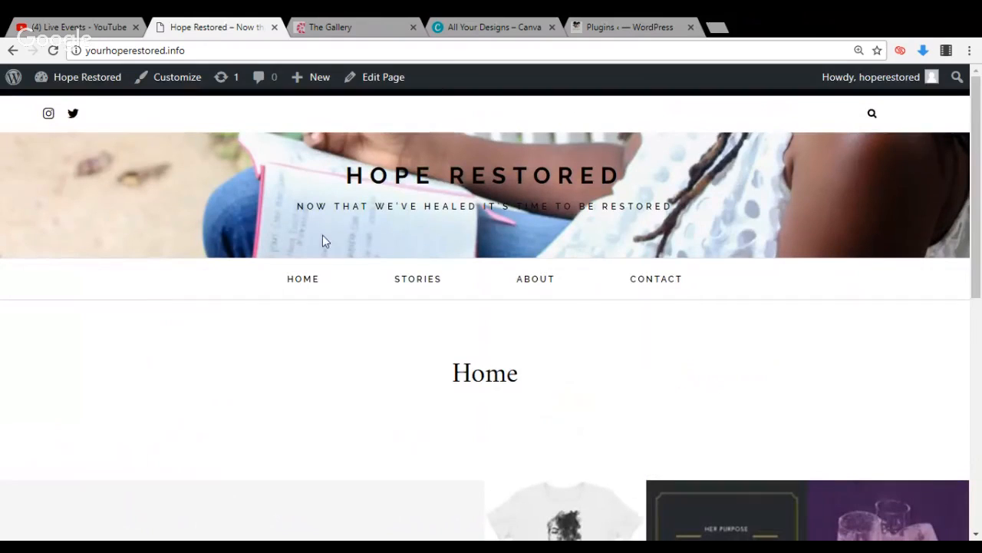
Switch to the Createherstock gallery page and open its Lifestyle image category
{"action": "left_click", "coordinate": [364, 23]}
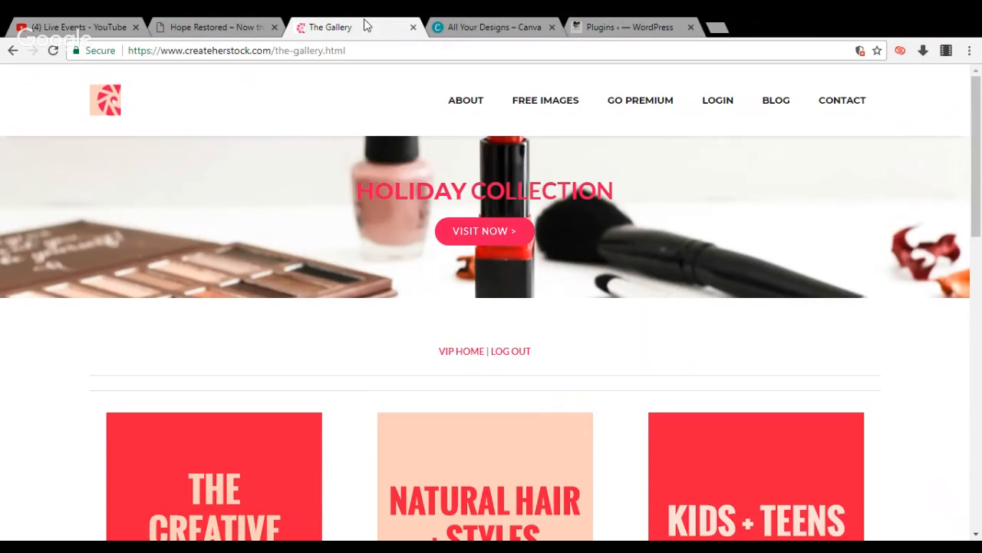
{"action": "left_click_drag", "start_coordinate": [980, 132], "coordinate": [977, 280]}
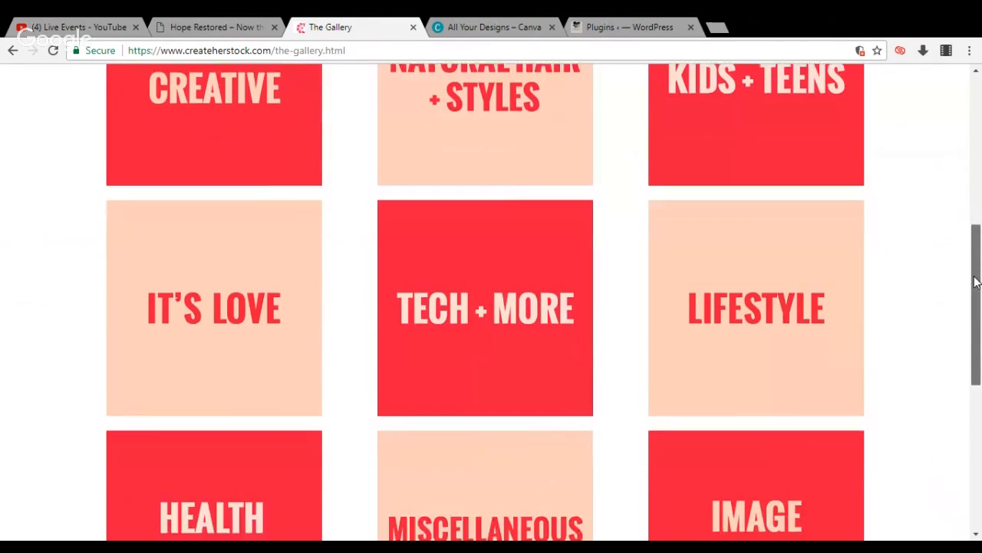
{"action": "left_click", "coordinate": [790, 309]}
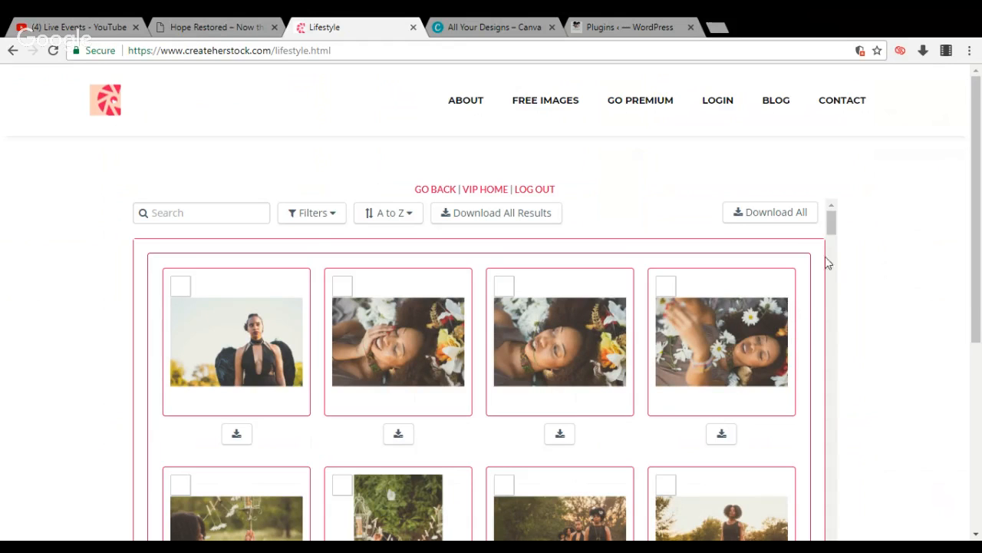
Browse the Lifestyle gallery and download the close-up of four women outside a brick building as an X-Large (1920px) JPEG
{"action": "left_click_drag", "start_coordinate": [831, 222], "coordinate": [823, 447]}
{"action": "scroll", "coordinate": [823, 453], "scroll_direction": "down", "scroll_amount": 3}
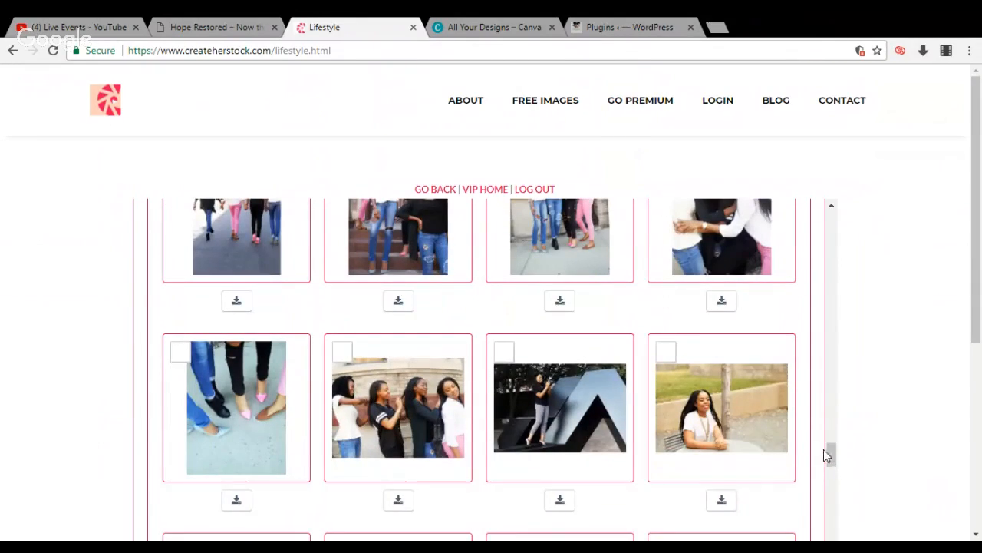
{"action": "left_click_drag", "start_coordinate": [831, 454], "coordinate": [832, 528]}
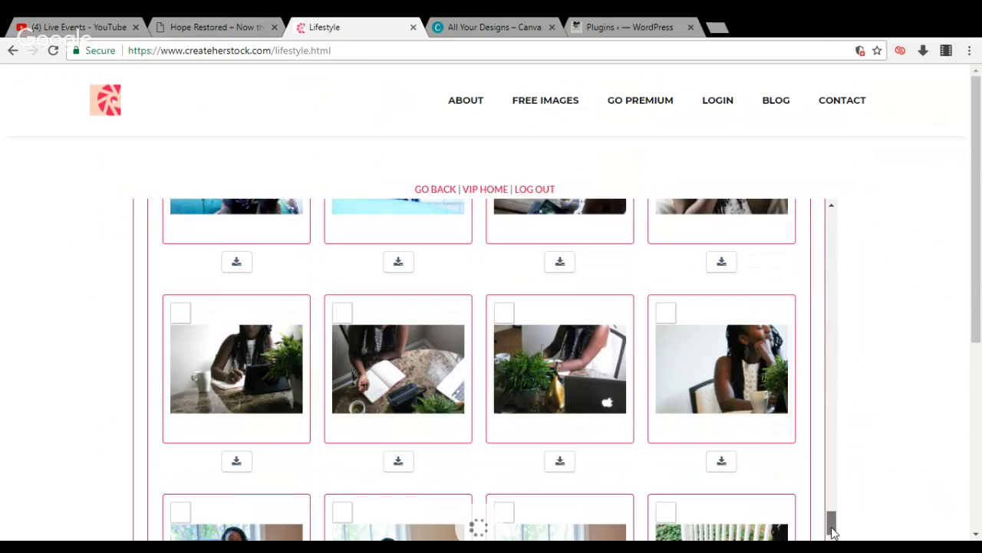
{"action": "scroll", "coordinate": [833, 530], "scroll_direction": "down", "scroll_amount": 2}
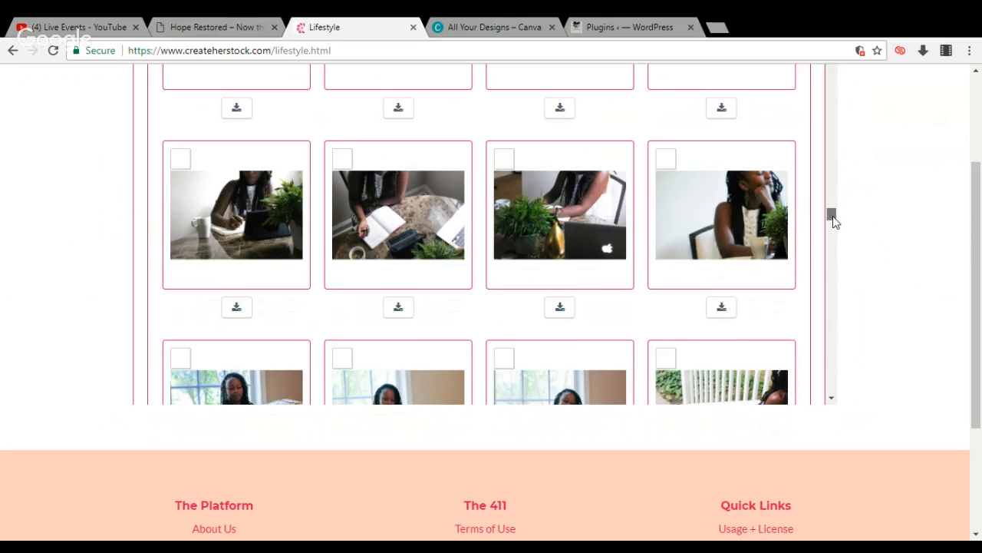
{"action": "left_click_drag", "start_coordinate": [834, 221], "coordinate": [833, 396]}
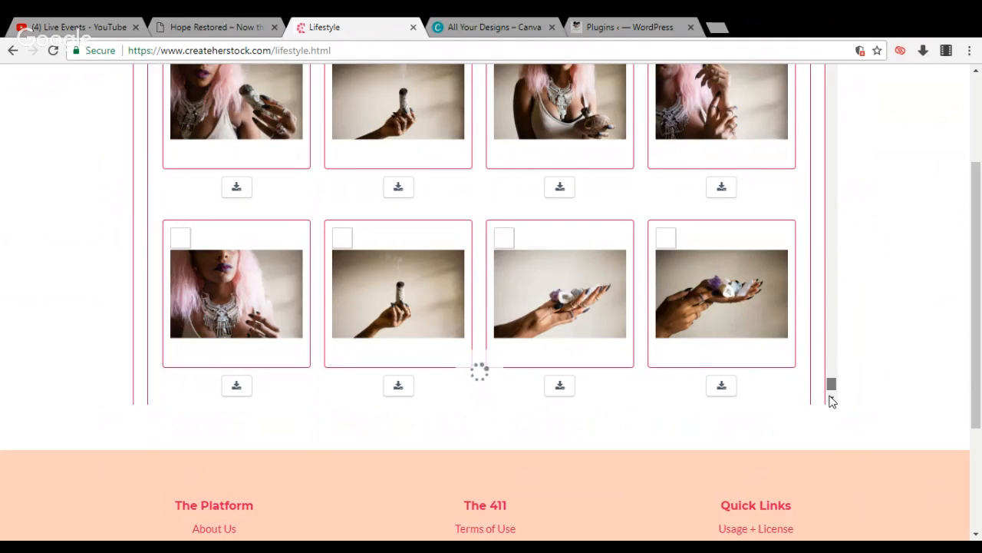
{"action": "left_click", "coordinate": [832, 402]}
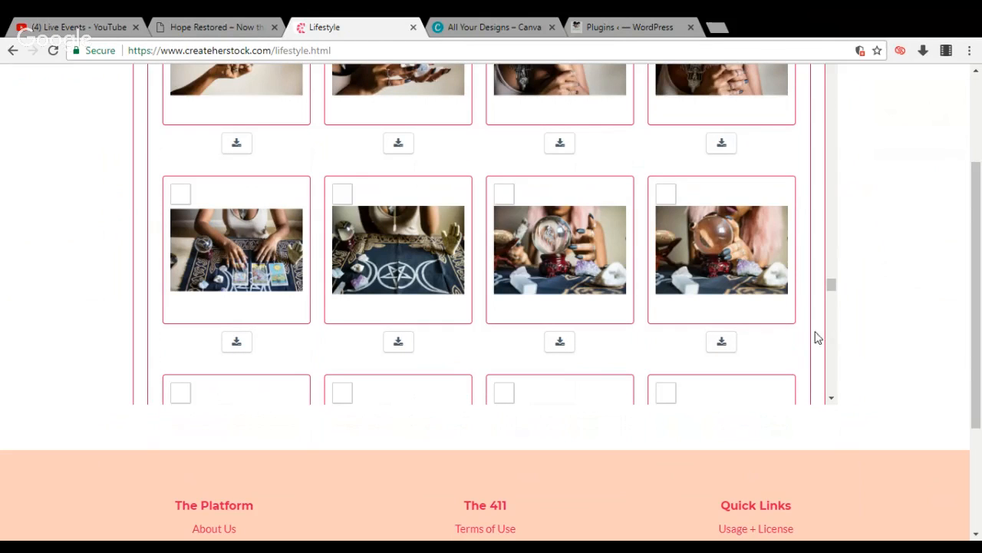
{"action": "left_click_drag", "start_coordinate": [831, 285], "coordinate": [832, 341]}
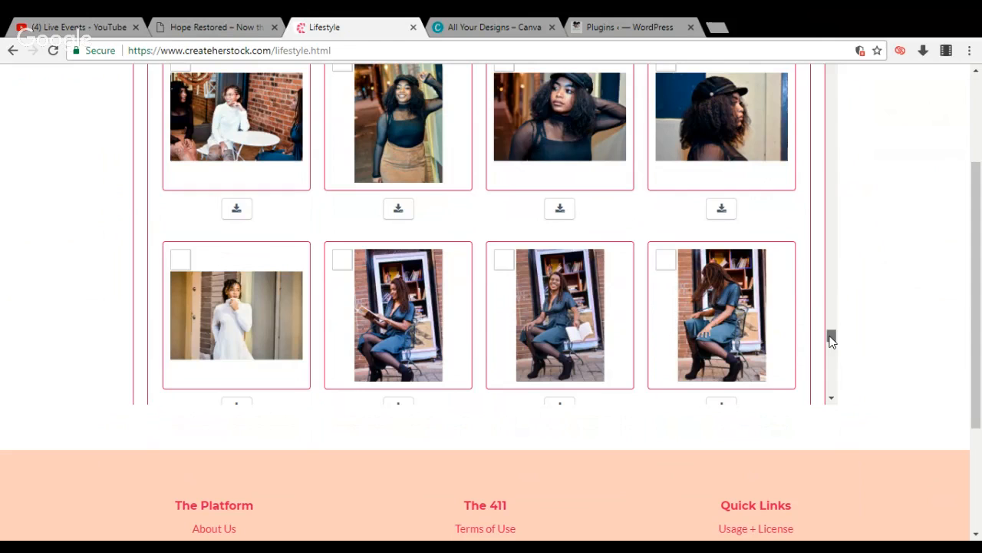
{"action": "left_click_drag", "start_coordinate": [830, 333], "coordinate": [829, 355]}
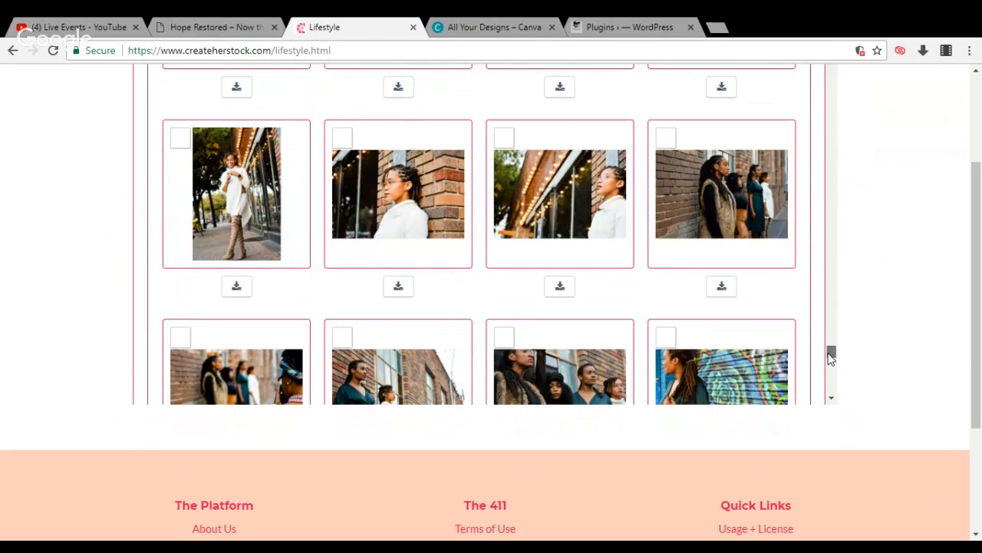
{"action": "left_click_drag", "start_coordinate": [828, 357], "coordinate": [831, 361]}
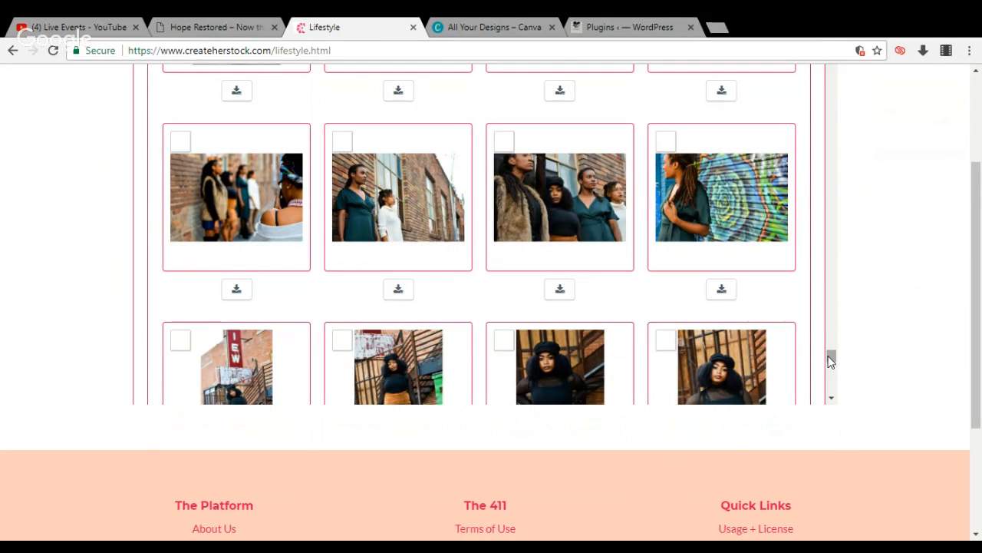
{"action": "left_click", "coordinate": [563, 292]}
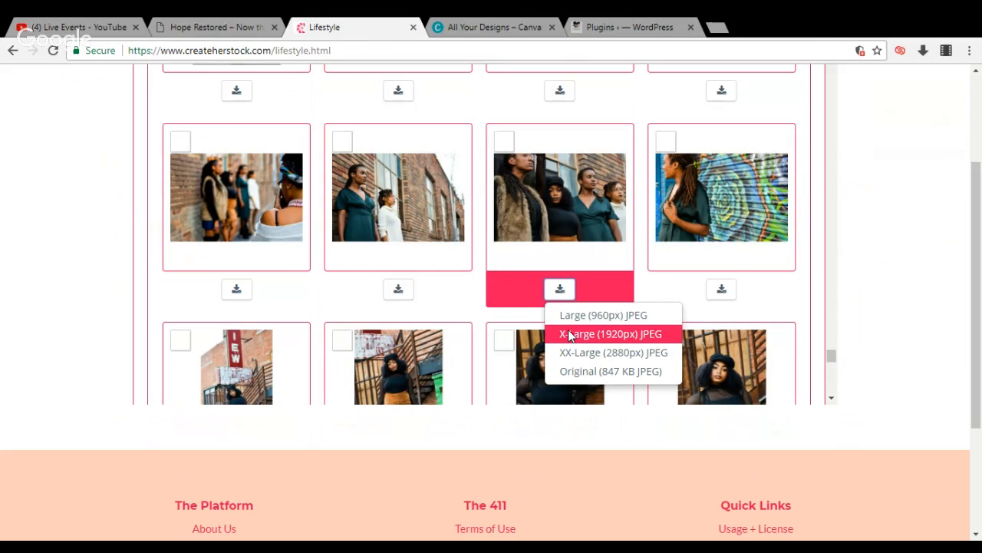
{"action": "left_click", "coordinate": [569, 334]}
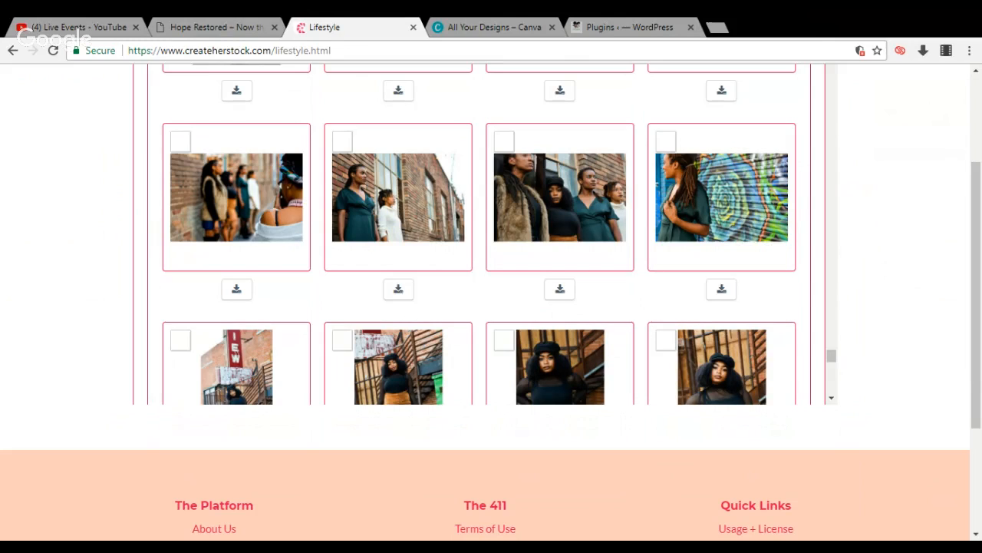
Download the Lifestyle photo of the seated woman reading beside green plants as an X-Large (1920px) JPEG
{"action": "left_click", "coordinate": [831, 400]}
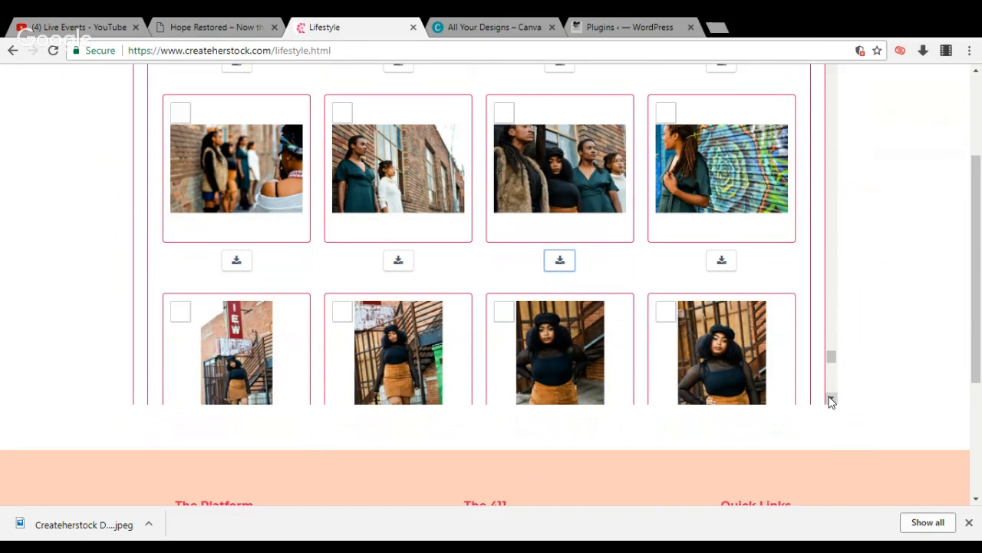
{"action": "left_click", "coordinate": [831, 400]}
{"action": "left_click", "coordinate": [831, 400]}
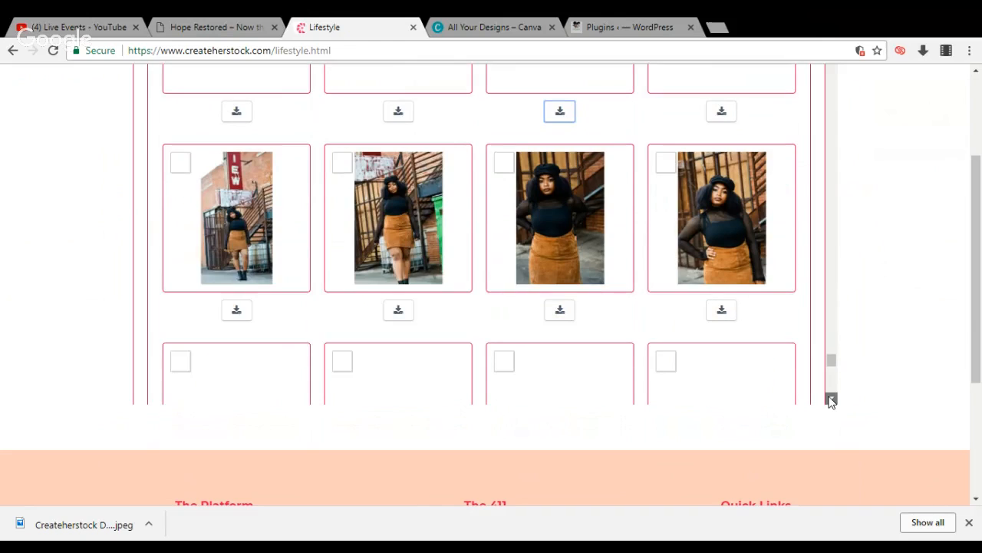
{"action": "left_click", "coordinate": [831, 400]}
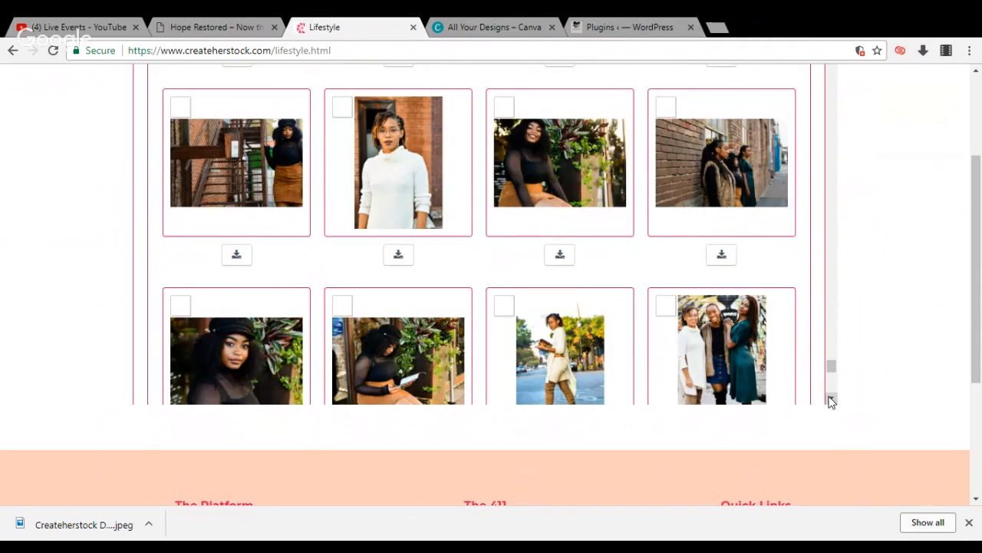
{"action": "left_click", "coordinate": [831, 399]}
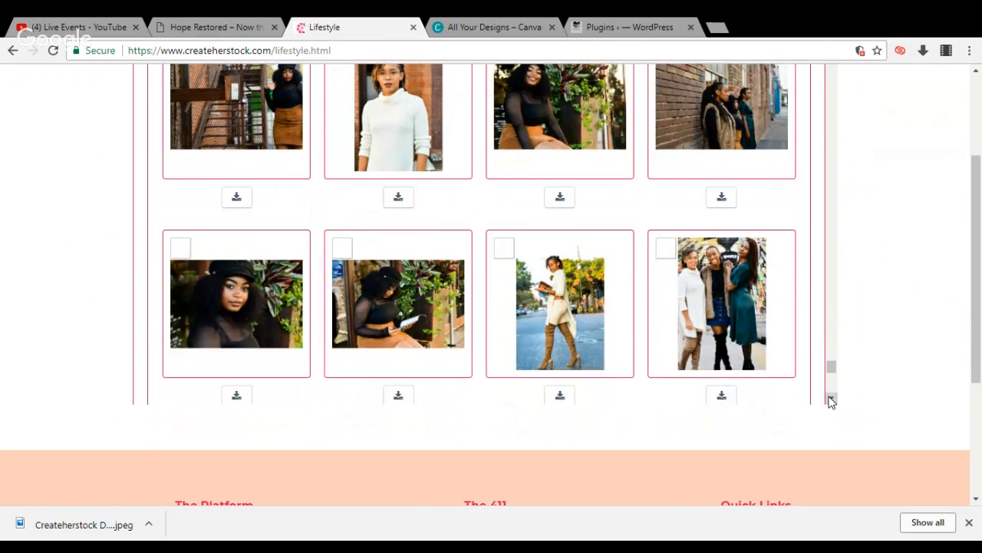
{"action": "left_click", "coordinate": [399, 397]}
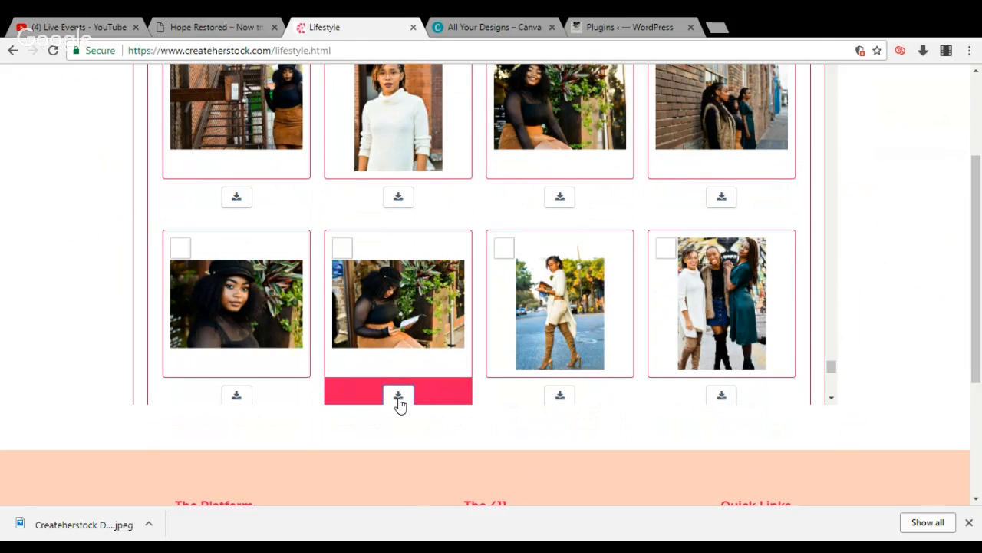
{"action": "left_click", "coordinate": [831, 400]}
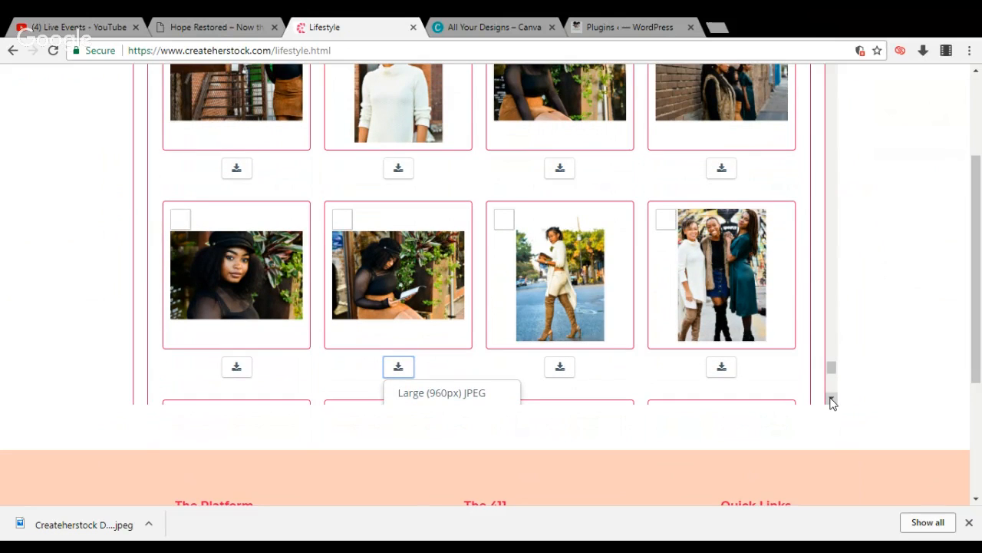
{"action": "left_click", "coordinate": [832, 400]}
{"action": "left_click", "coordinate": [832, 399]}
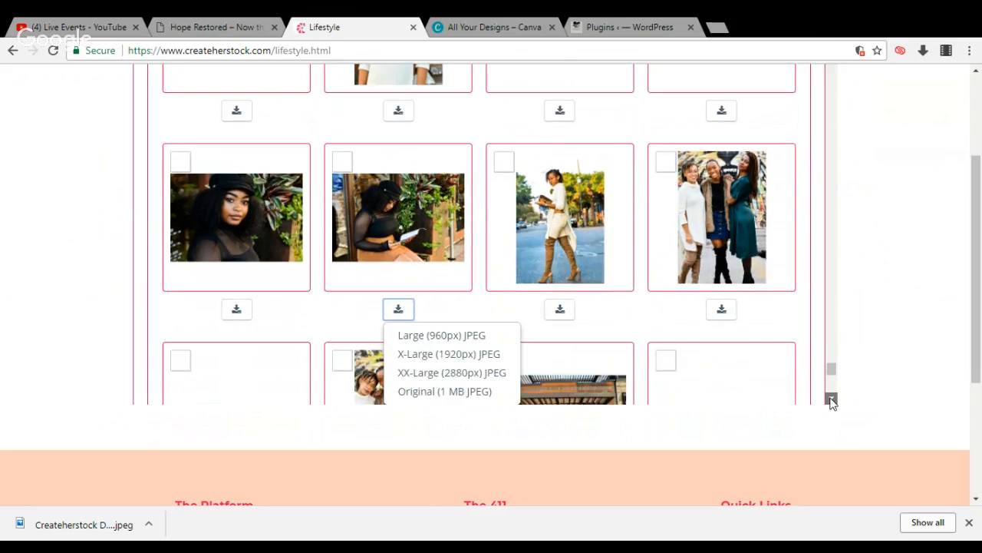
{"action": "left_click", "coordinate": [832, 399]}
{"action": "left_click", "coordinate": [832, 400]}
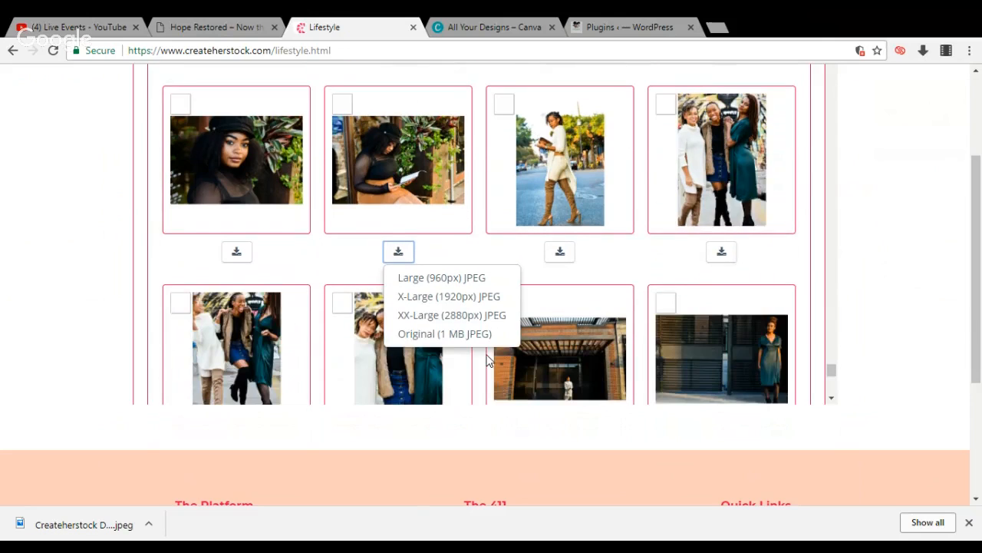
{"action": "left_click", "coordinate": [463, 299]}
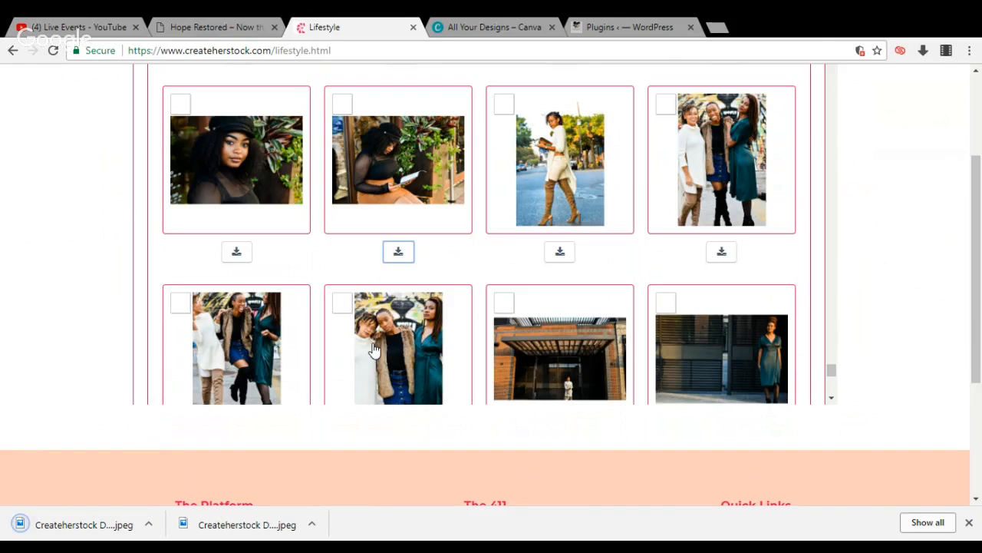
Browse further through the Lifestyle gallery and download the curly-haired woman in red with a finger to her lips as an X-Large (1920px) JPEG
{"action": "left_click", "coordinate": [830, 400]}
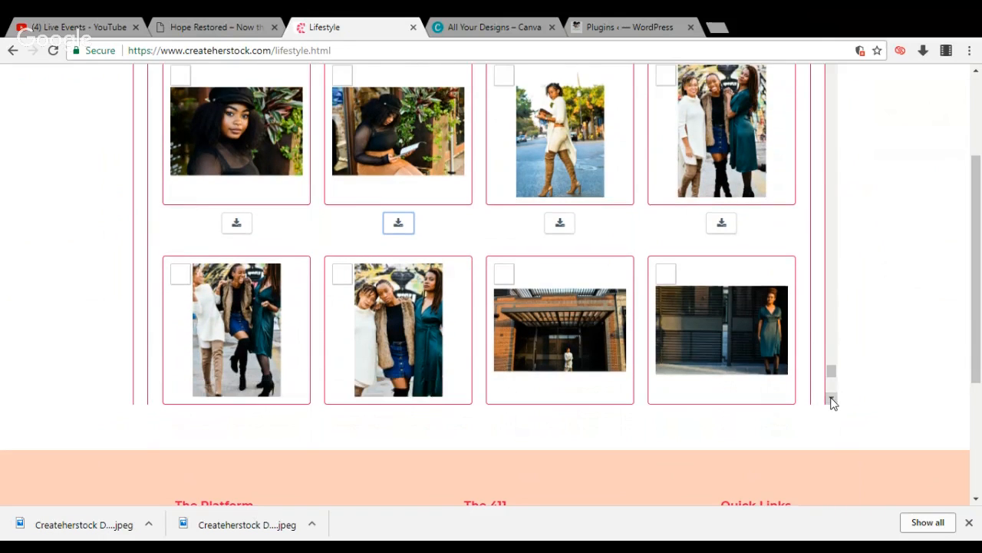
{"action": "left_click", "coordinate": [830, 399]}
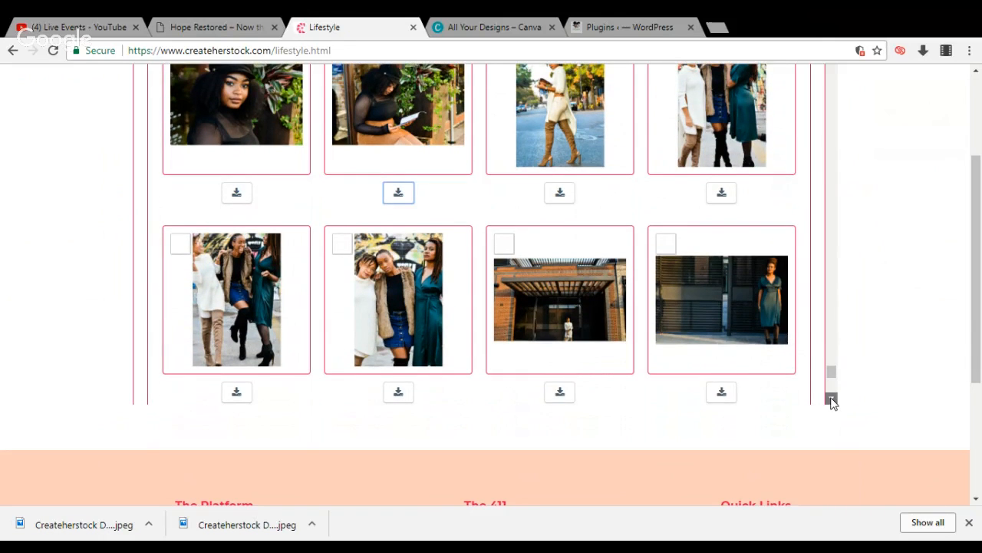
{"action": "left_click", "coordinate": [831, 399]}
{"action": "left_click", "coordinate": [832, 399]}
{"action": "left_click", "coordinate": [831, 399]}
{"action": "left_click", "coordinate": [832, 399]}
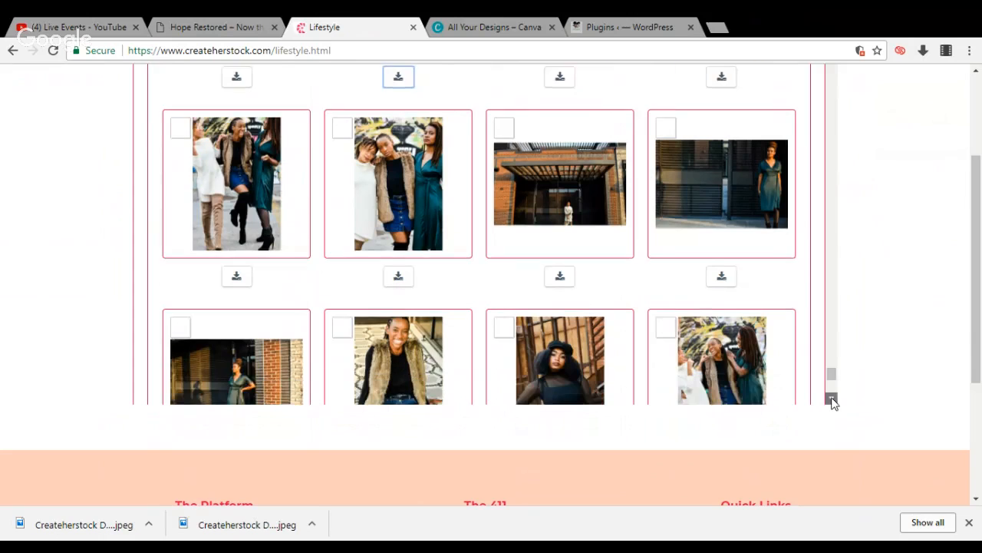
{"action": "left_click", "coordinate": [831, 399]}
{"action": "left_click", "coordinate": [831, 399]}
{"action": "left_click", "coordinate": [831, 399]}
{"action": "left_click", "coordinate": [831, 399]}
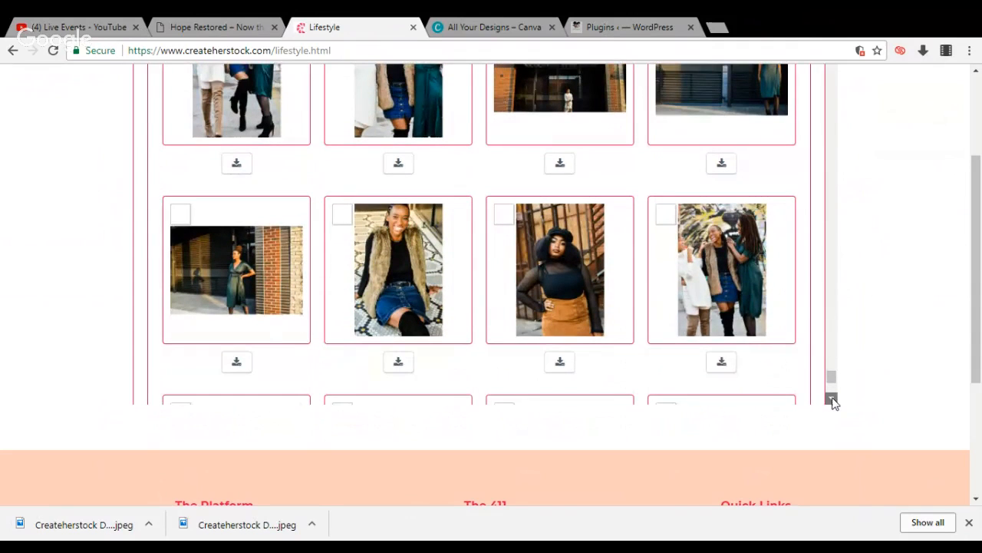
{"action": "left_click", "coordinate": [831, 400]}
{"action": "left_click", "coordinate": [831, 399]}
{"action": "left_click", "coordinate": [831, 399]}
{"action": "left_click", "coordinate": [831, 399]}
{"action": "left_click", "coordinate": [831, 399]}
{"action": "left_click", "coordinate": [831, 399]}
{"action": "left_click", "coordinate": [831, 399]}
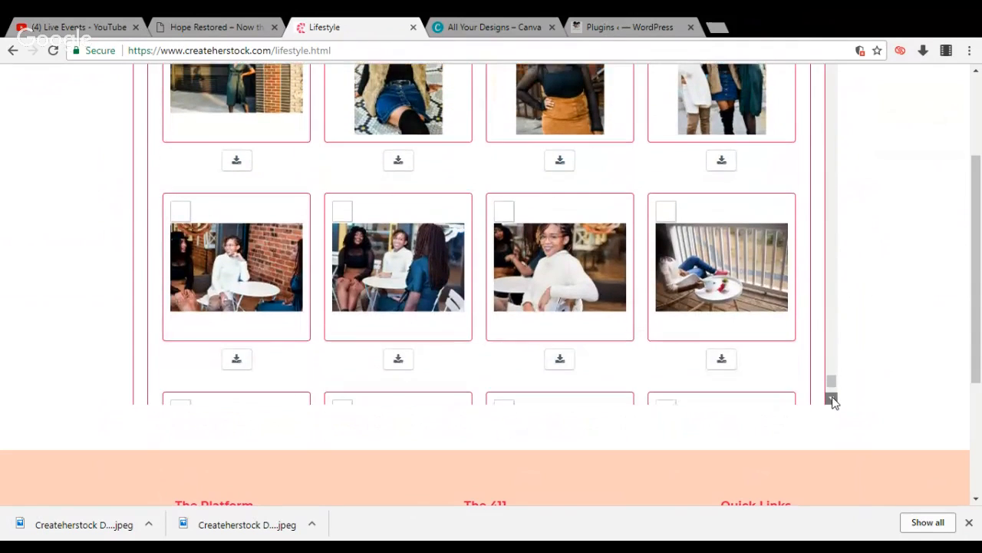
{"action": "left_click", "coordinate": [831, 399]}
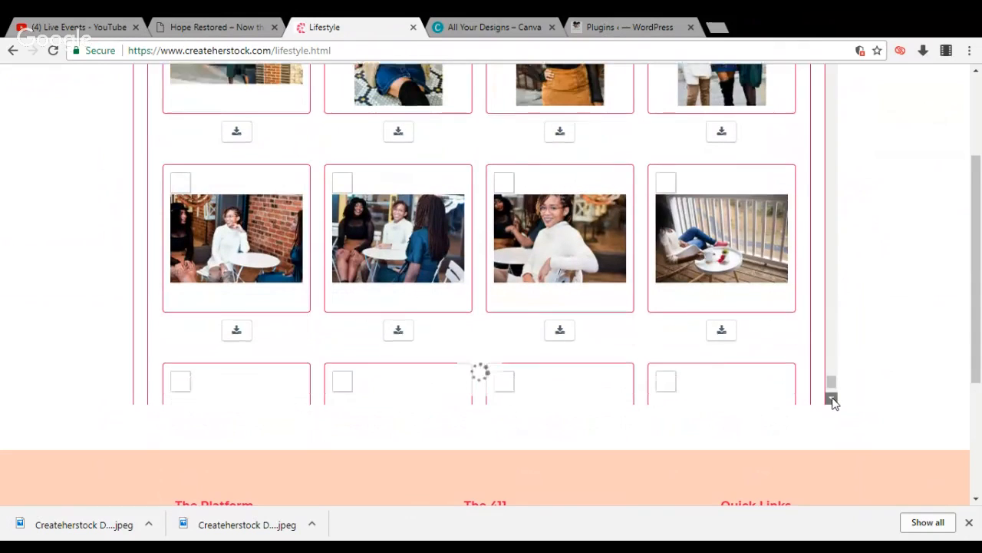
{"action": "left_click", "coordinate": [831, 399]}
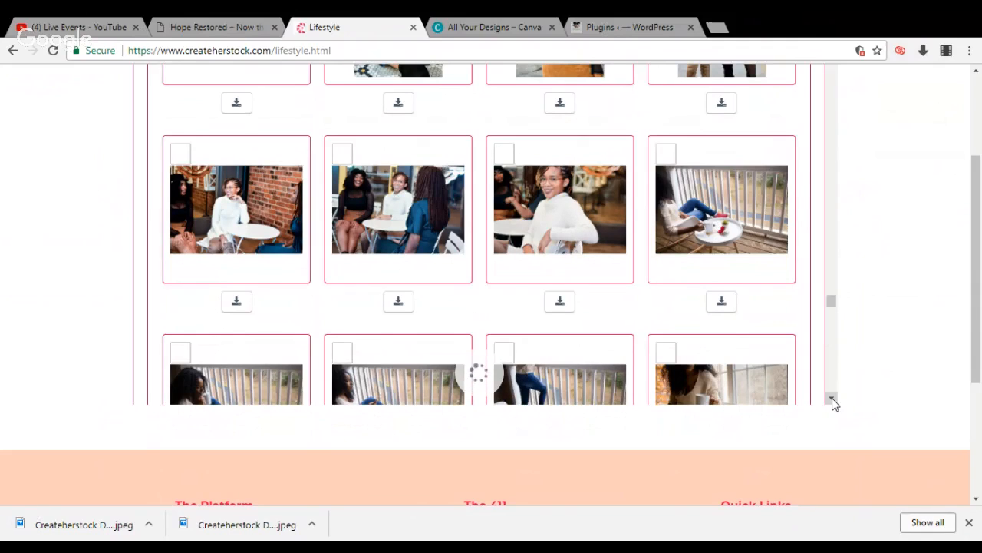
{"action": "left_click", "coordinate": [832, 400]}
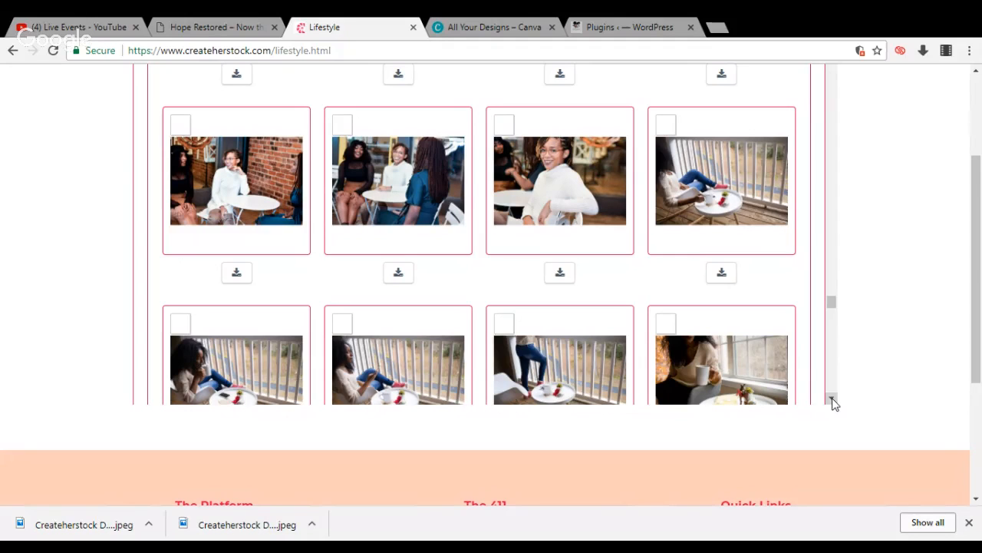
{"action": "left_click", "coordinate": [832, 399]}
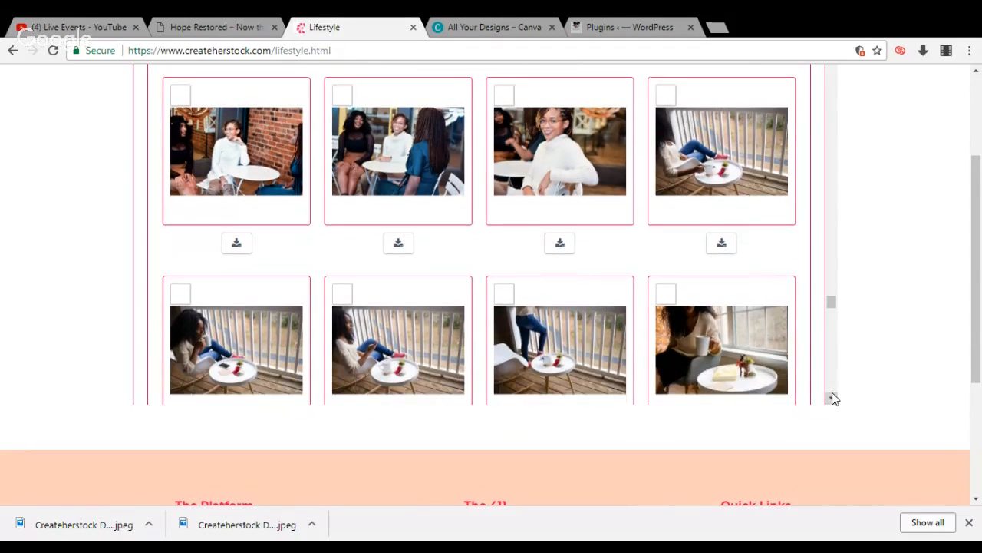
{"action": "left_click", "coordinate": [833, 397]}
{"action": "left_click", "coordinate": [832, 397]}
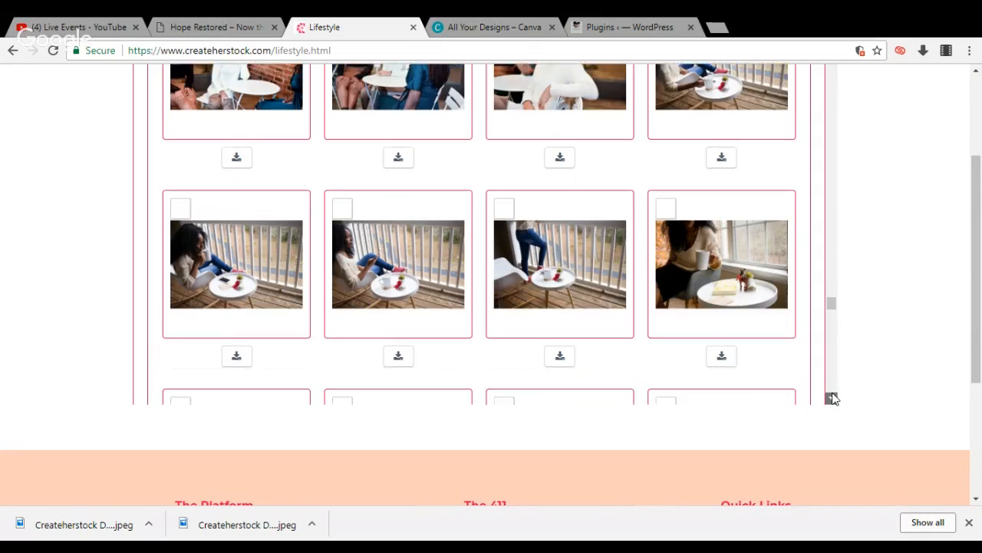
{"action": "left_click", "coordinate": [833, 397]}
{"action": "left_click", "coordinate": [833, 398]}
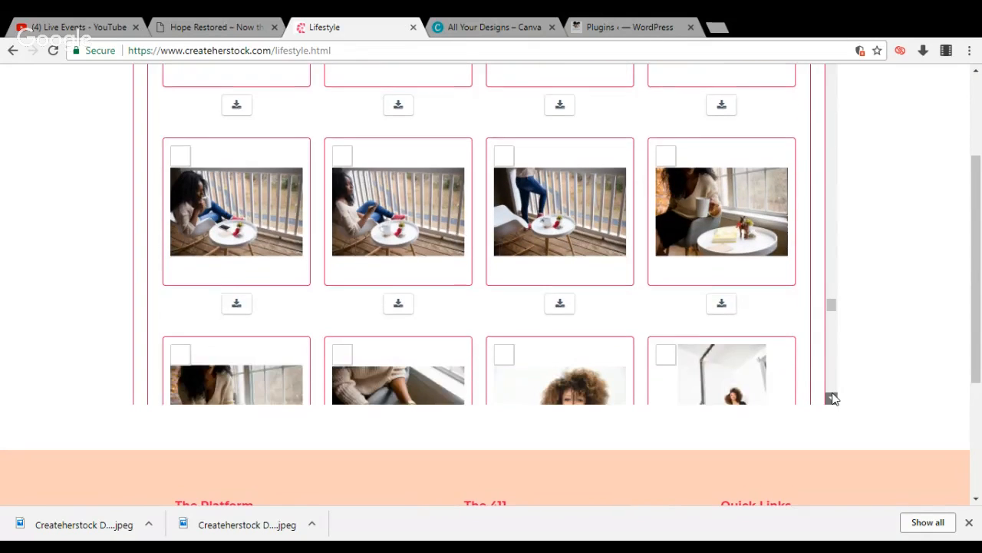
{"action": "left_click", "coordinate": [833, 398]}
{"action": "left_click", "coordinate": [833, 398]}
{"action": "left_click", "coordinate": [833, 398]}
{"action": "left_click", "coordinate": [834, 399]}
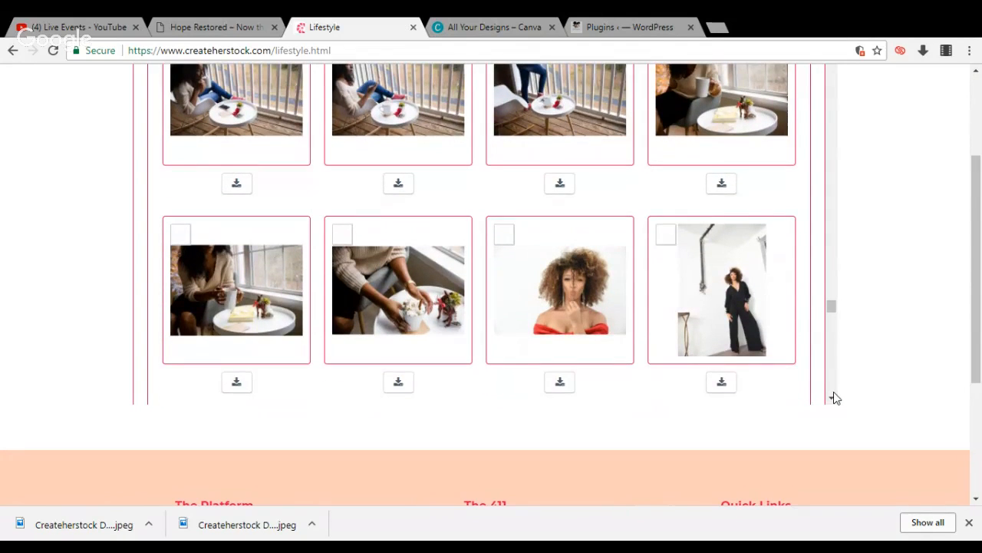
{"action": "left_click", "coordinate": [833, 399]}
{"action": "left_click", "coordinate": [833, 399]}
{"action": "left_click", "coordinate": [833, 398]}
{"action": "left_click", "coordinate": [834, 398]}
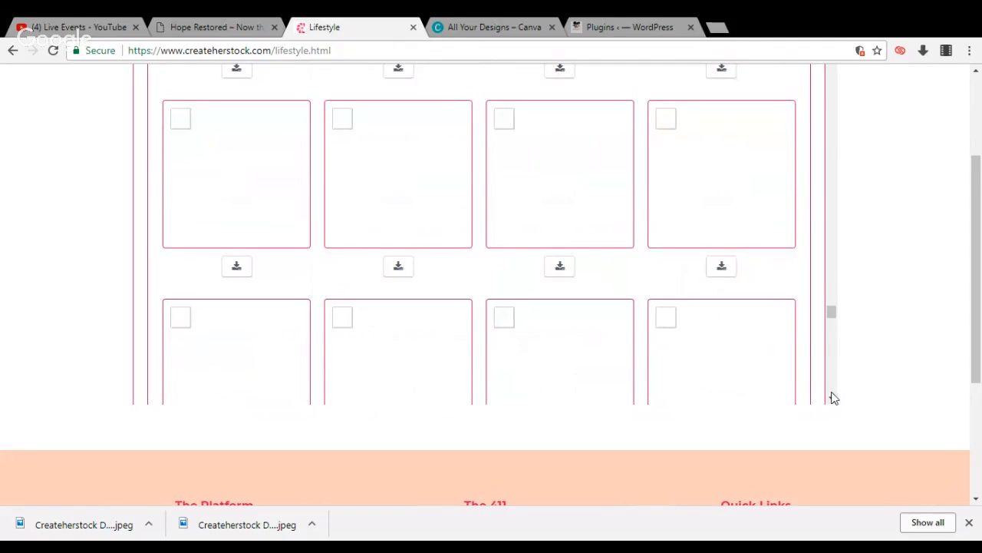
{"action": "left_click", "coordinate": [833, 398]}
{"action": "left_click", "coordinate": [834, 399]}
{"action": "left_click", "coordinate": [833, 398]}
{"action": "left_click", "coordinate": [834, 399]}
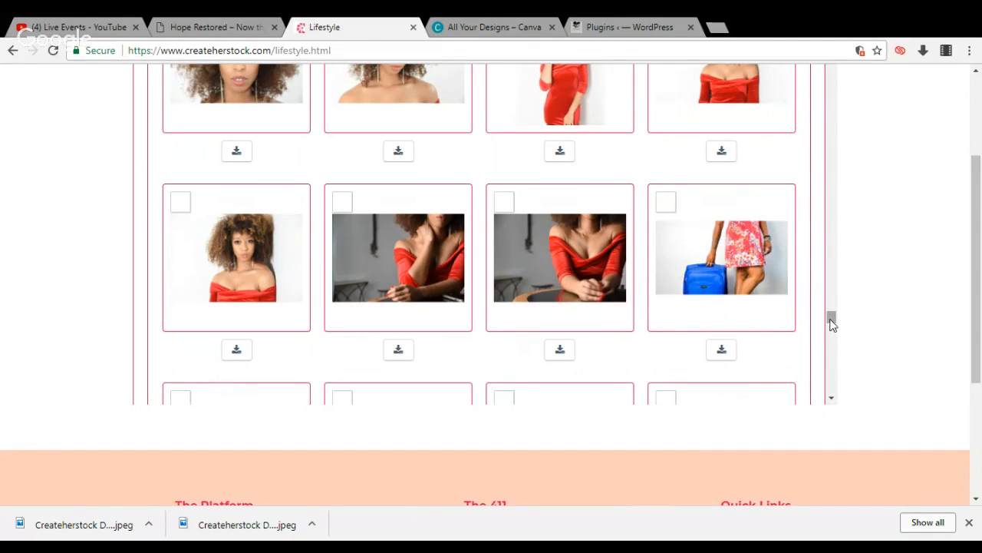
{"action": "left_click_drag", "start_coordinate": [833, 321], "coordinate": [833, 316]}
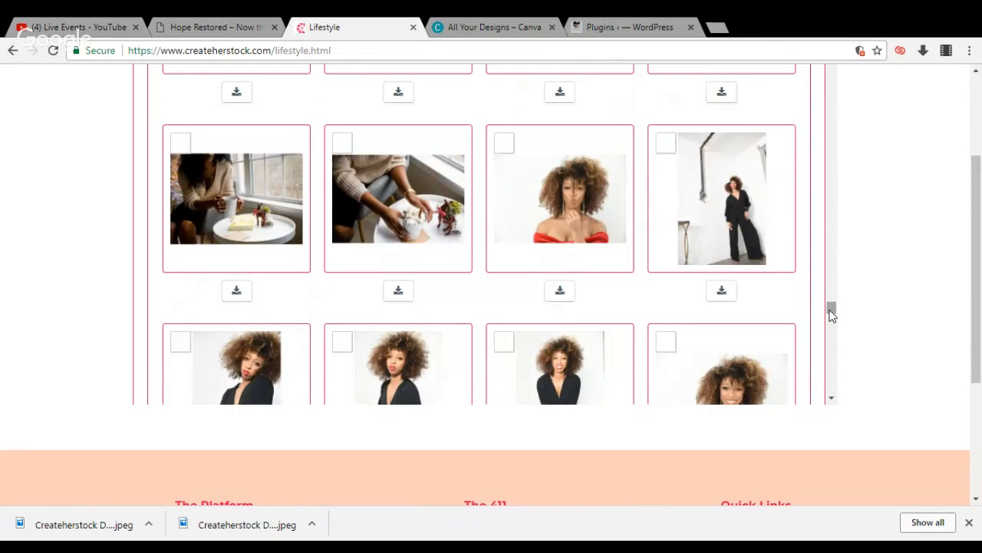
{"action": "left_click", "coordinate": [563, 294]}
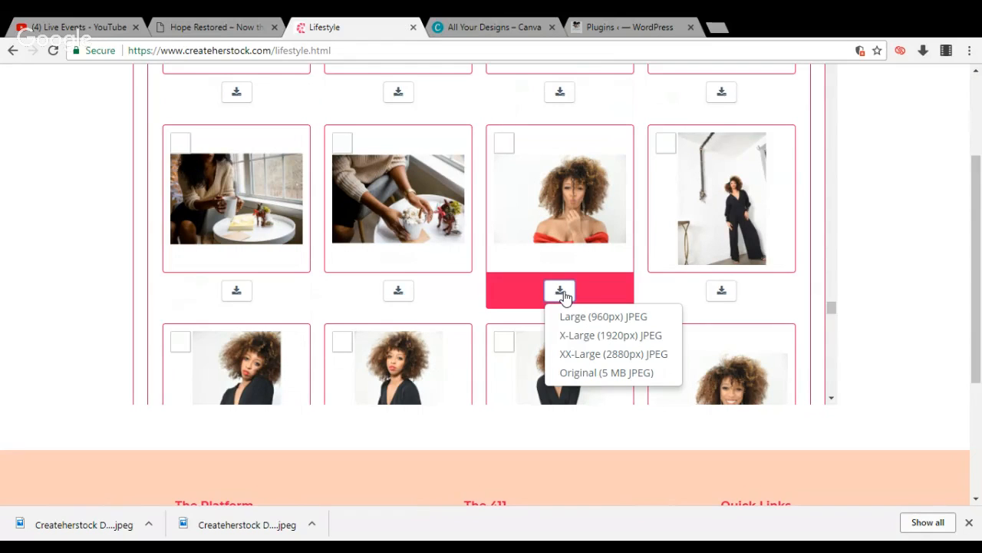
{"action": "left_click", "coordinate": [572, 337]}
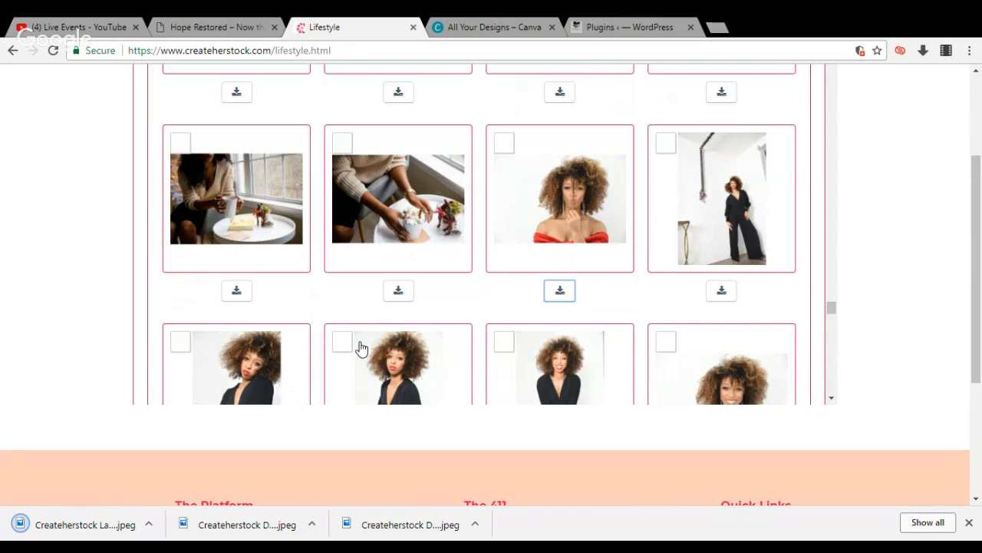
Look further through the Lifestyle gallery, past the red-dress portraits and dining photos, to the autumn shots of the woman in white
{"action": "left_click", "coordinate": [832, 399]}
{"action": "left_click", "coordinate": [832, 398]}
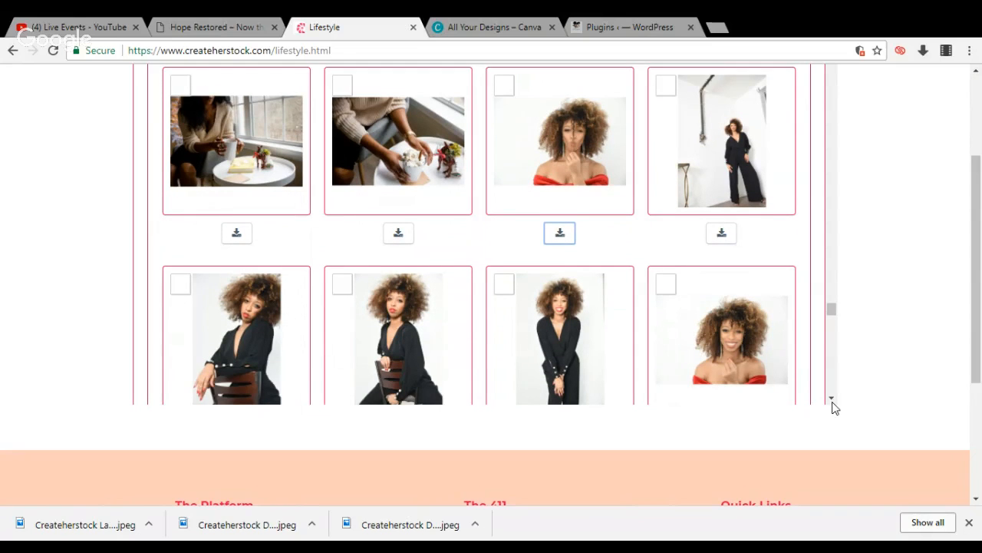
{"action": "left_click", "coordinate": [832, 398]}
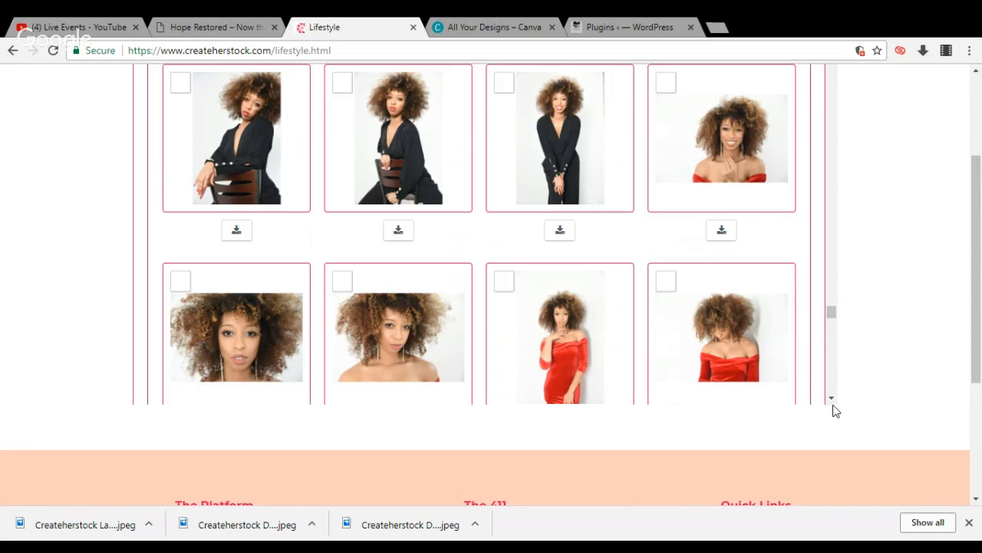
{"action": "left_click", "coordinate": [832, 399]}
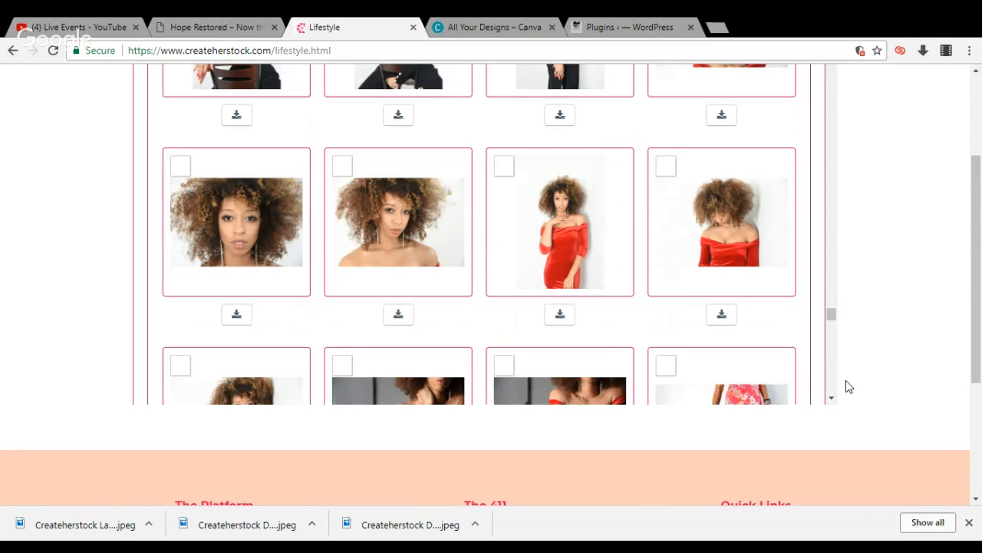
{"action": "left_click", "coordinate": [834, 400]}
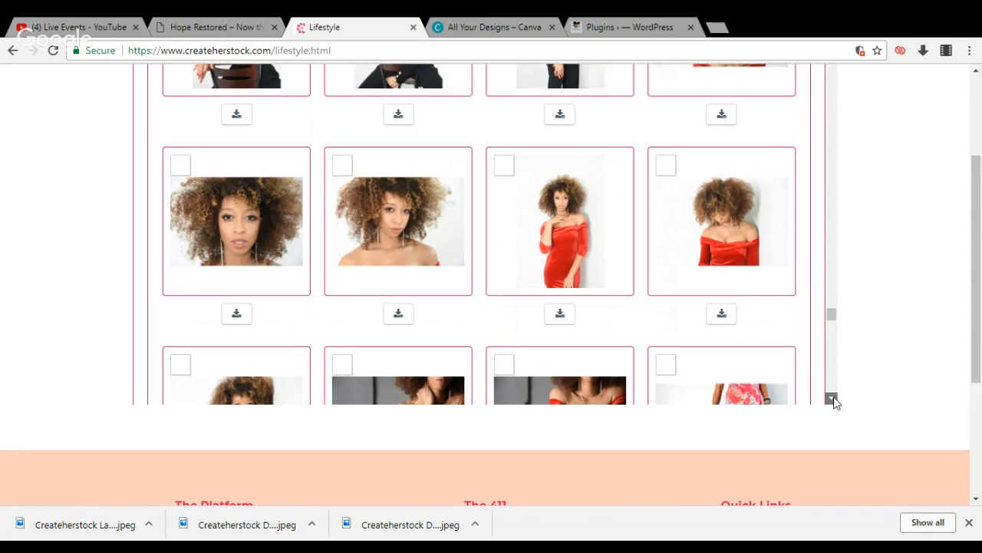
{"action": "left_click", "coordinate": [834, 399]}
{"action": "left_click", "coordinate": [835, 400]}
{"action": "left_click", "coordinate": [834, 399]}
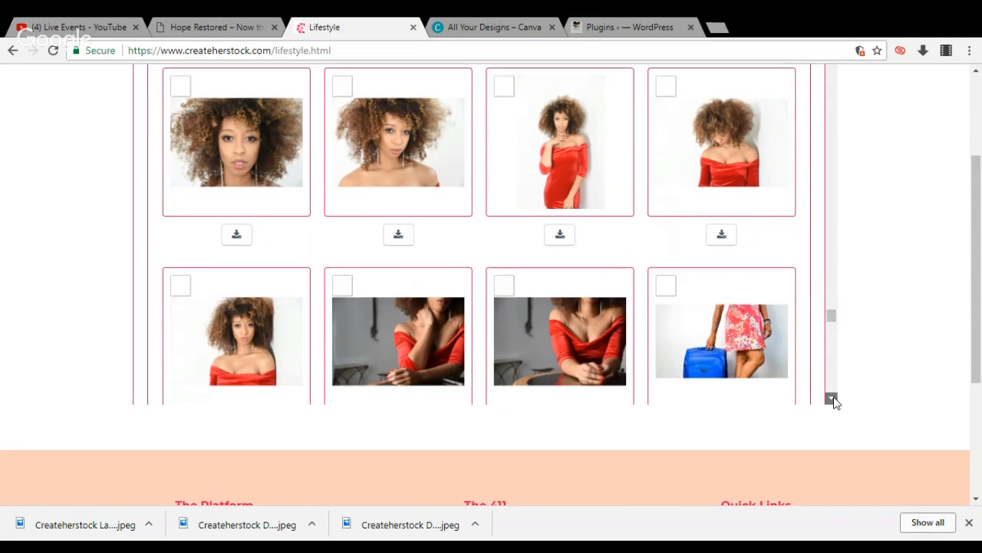
{"action": "left_click", "coordinate": [834, 399]}
{"action": "left_click", "coordinate": [834, 400]}
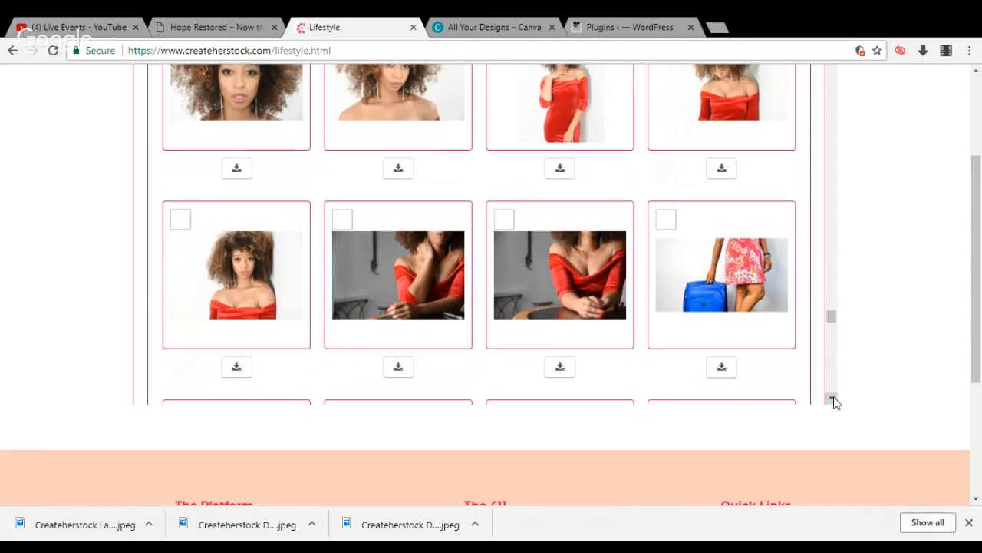
{"action": "left_click", "coordinate": [834, 400]}
{"action": "left_click", "coordinate": [834, 400]}
{"action": "left_click", "coordinate": [834, 400]}
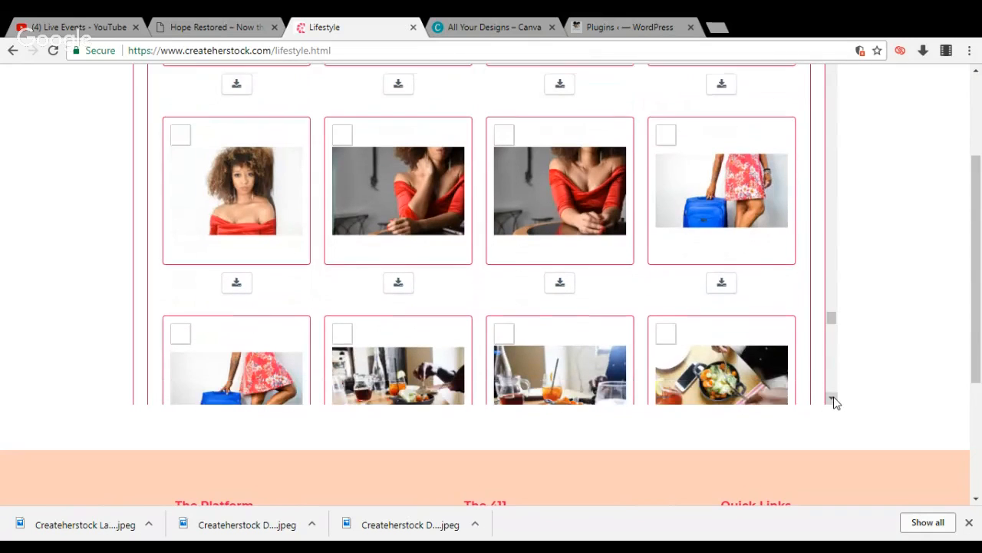
{"action": "left_click", "coordinate": [834, 399]}
{"action": "left_click", "coordinate": [831, 398]}
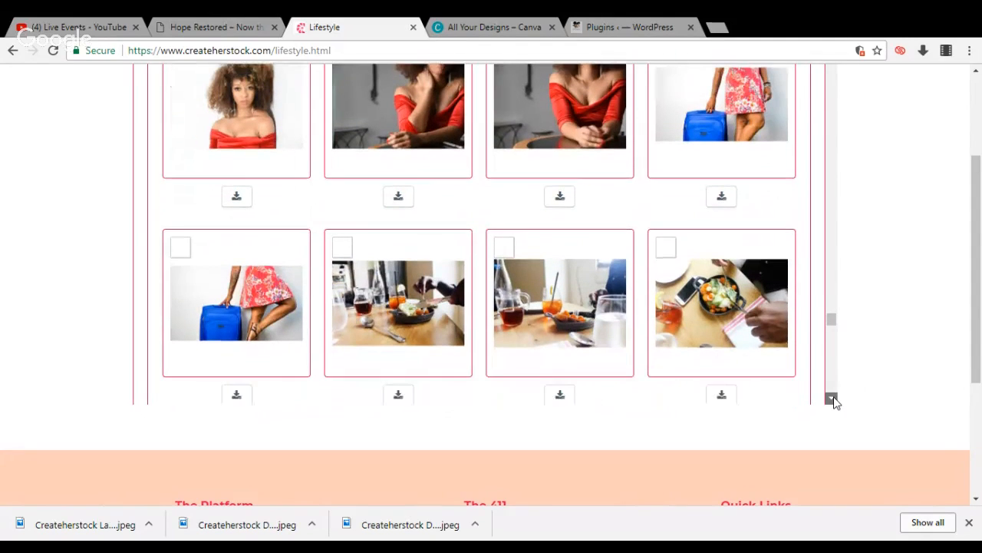
{"action": "left_click", "coordinate": [831, 399]}
{"action": "left_click", "coordinate": [831, 398]}
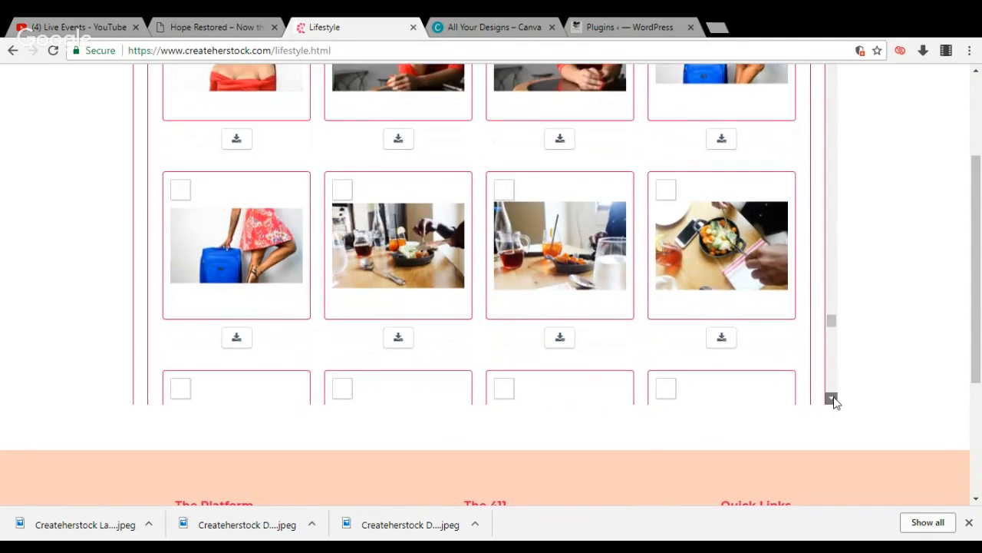
{"action": "left_click", "coordinate": [831, 398]}
{"action": "left_click", "coordinate": [832, 399]}
{"action": "left_click", "coordinate": [831, 398]}
{"action": "left_click", "coordinate": [831, 399]}
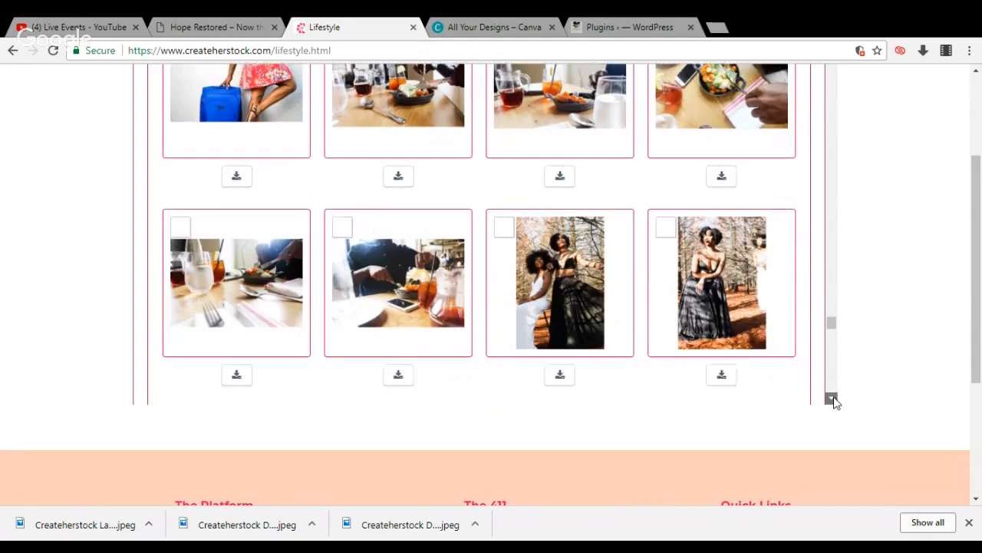
{"action": "left_click", "coordinate": [831, 398]}
{"action": "left_click", "coordinate": [831, 398]}
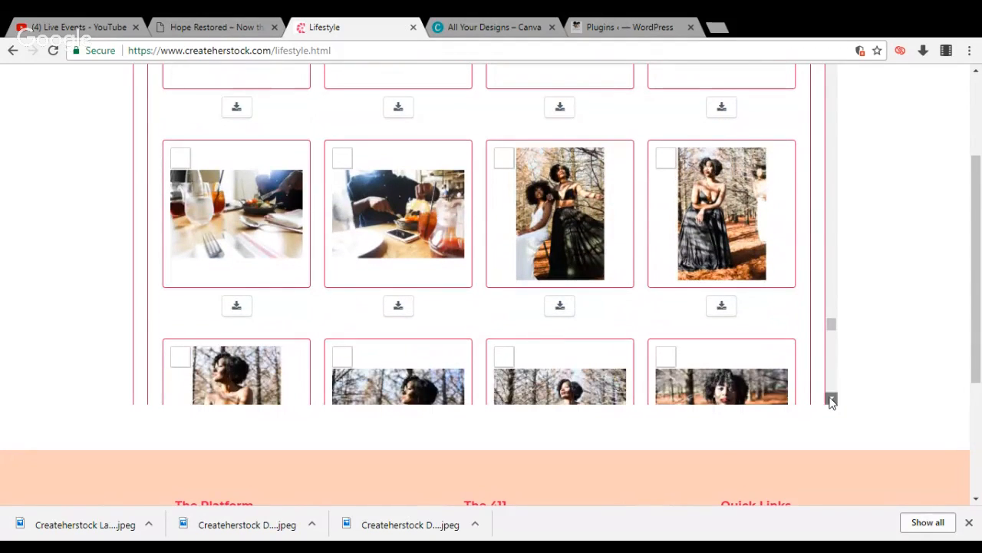
{"action": "left_click", "coordinate": [831, 398]}
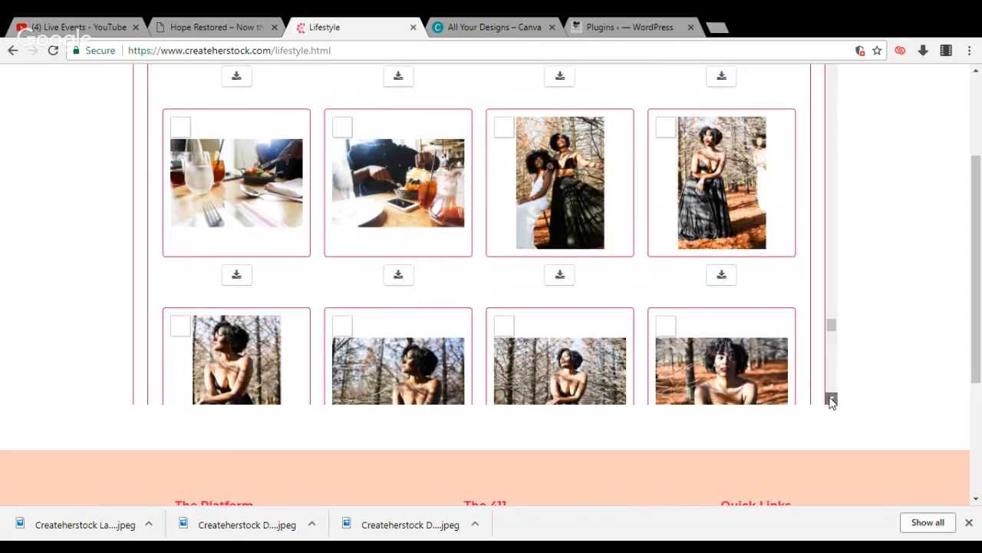
{"action": "left_click", "coordinate": [831, 398]}
{"action": "left_click", "coordinate": [831, 398]}
{"action": "left_click", "coordinate": [832, 399]}
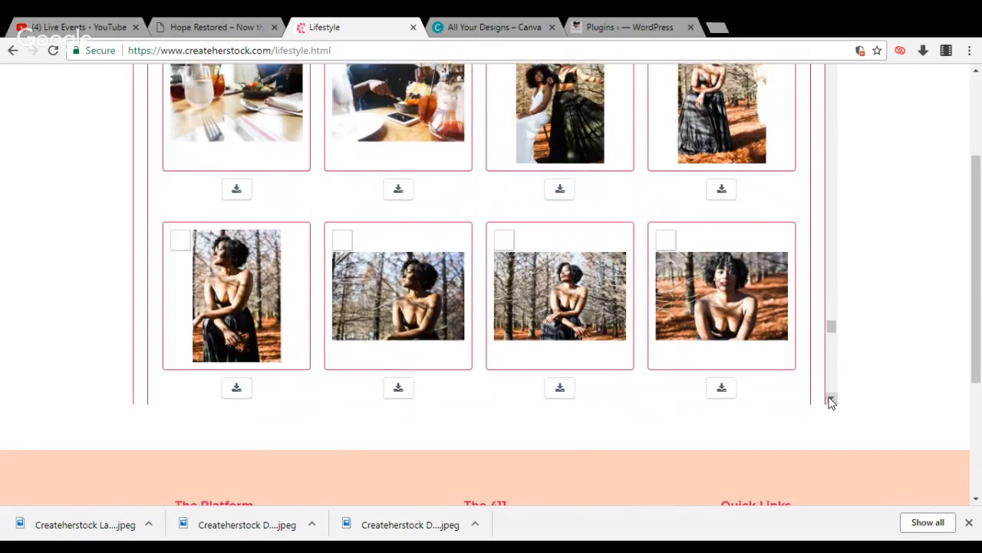
{"action": "left_click", "coordinate": [831, 399]}
{"action": "left_click", "coordinate": [831, 399]}
{"action": "left_click", "coordinate": [831, 398]}
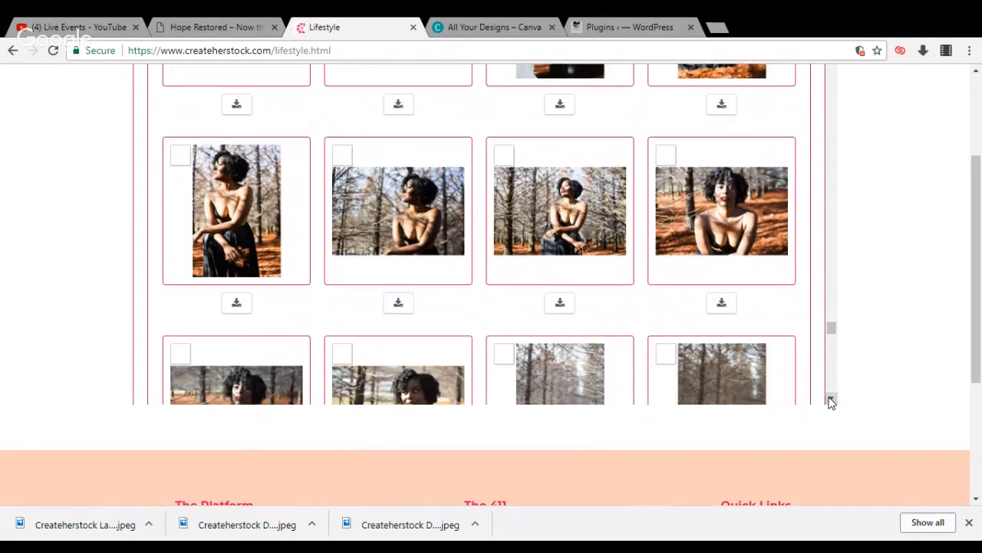
{"action": "left_click", "coordinate": [832, 399]}
{"action": "left_click", "coordinate": [831, 398]}
{"action": "left_click", "coordinate": [831, 398]}
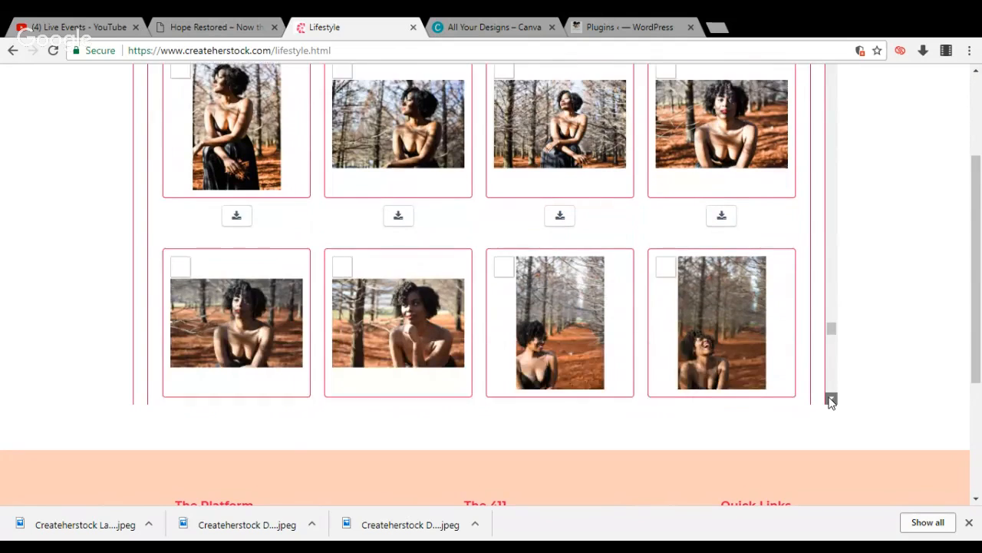
{"action": "left_click", "coordinate": [831, 398]}
{"action": "left_click", "coordinate": [831, 398]}
{"action": "left_click", "coordinate": [831, 399]}
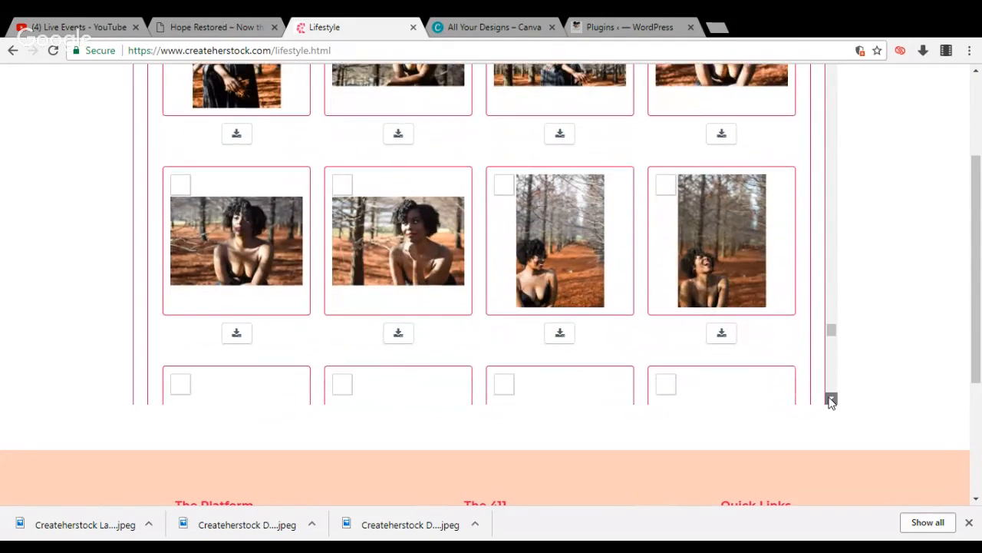
{"action": "left_click", "coordinate": [831, 399]}
{"action": "left_click", "coordinate": [831, 398]}
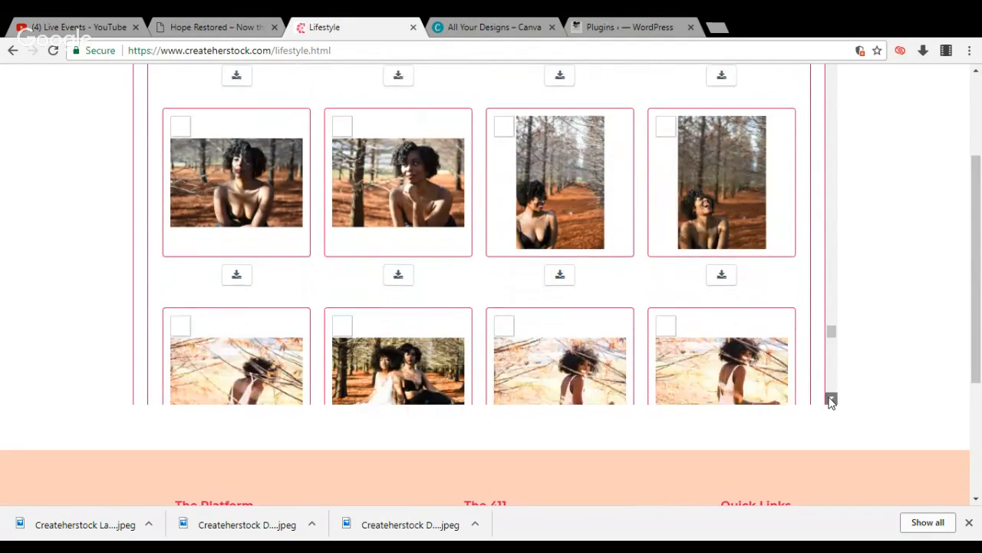
{"action": "left_click", "coordinate": [831, 399]}
{"action": "left_click", "coordinate": [831, 399]}
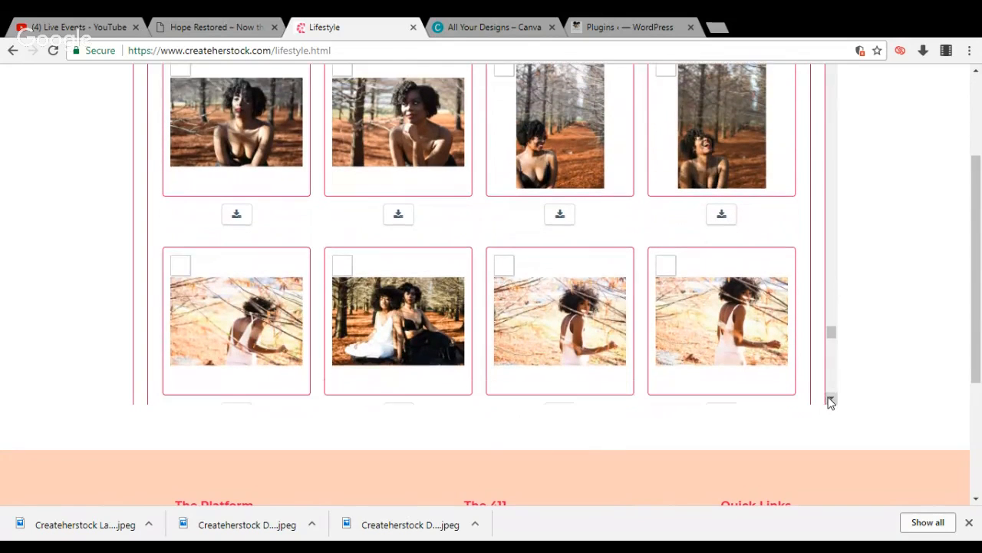
{"action": "left_click", "coordinate": [831, 399]}
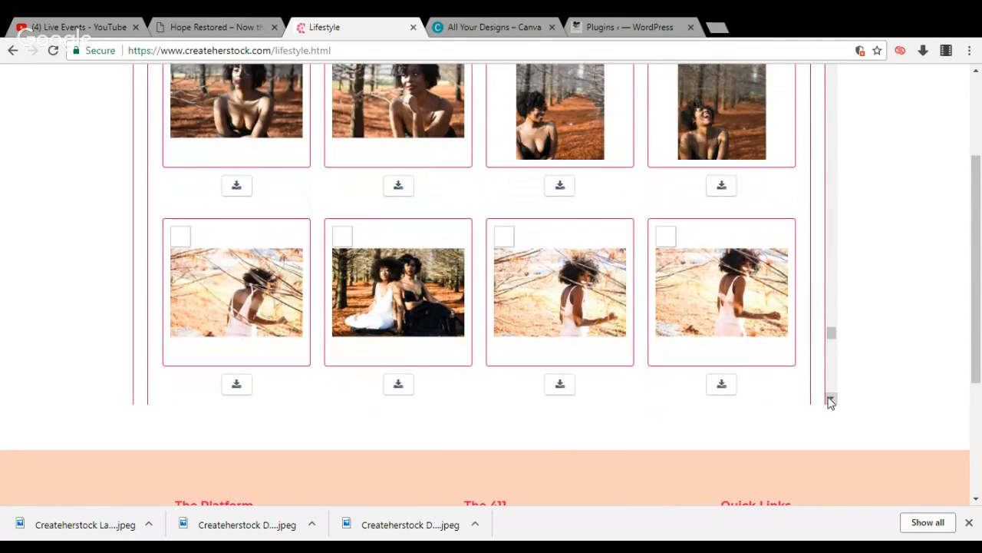
{"action": "left_click", "coordinate": [831, 399]}
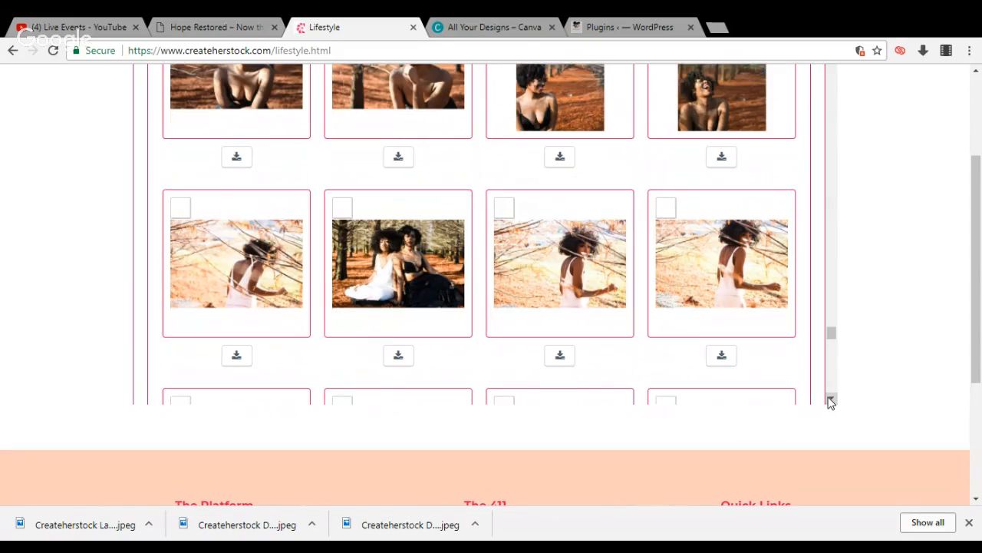
{"action": "left_click", "coordinate": [831, 399]}
{"action": "left_click", "coordinate": [831, 399]}
{"action": "left_click", "coordinate": [831, 399]}
{"action": "left_click", "coordinate": [831, 399]}
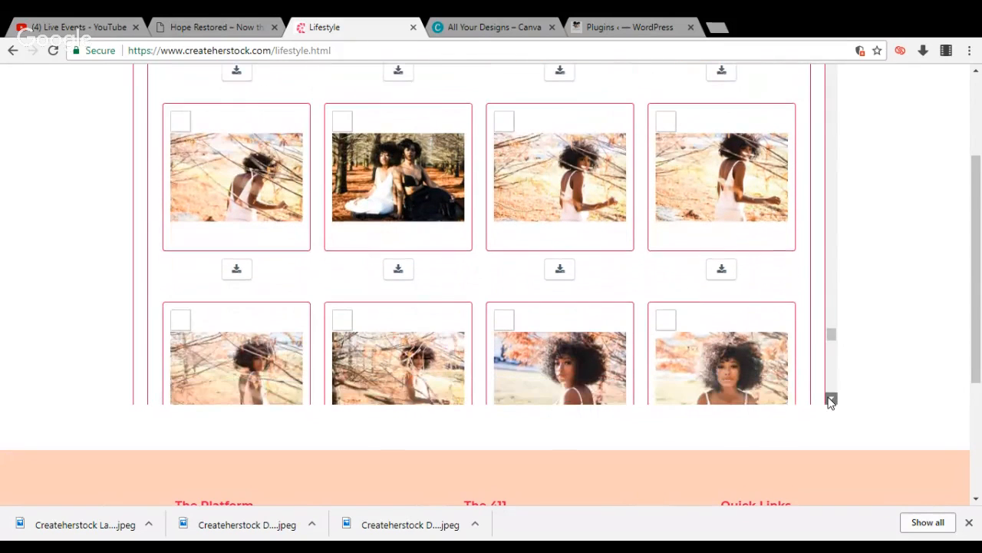
{"action": "left_click", "coordinate": [831, 399]}
{"action": "left_click", "coordinate": [831, 399]}
{"action": "left_click", "coordinate": [831, 399]}
{"action": "left_click", "coordinate": [831, 399]}
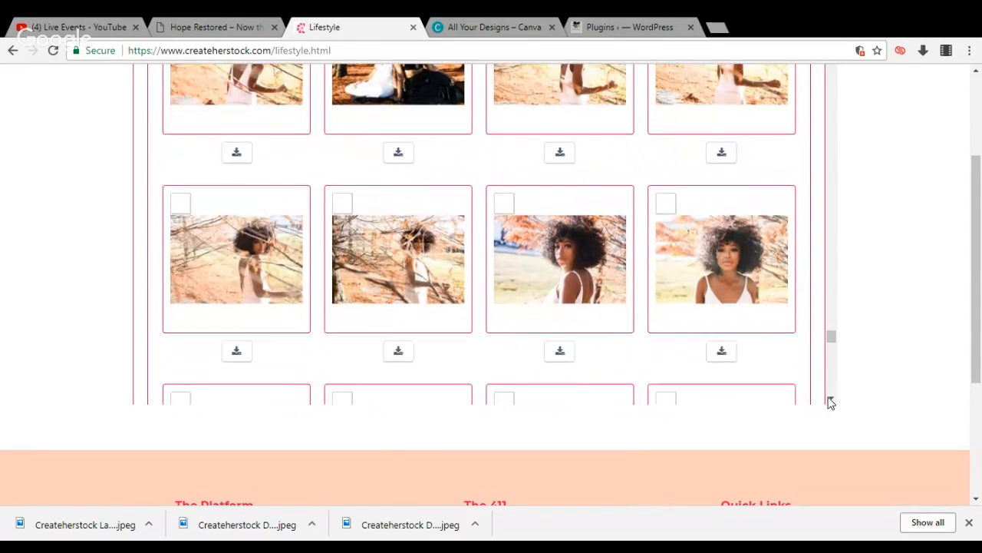
{"action": "left_click", "coordinate": [831, 400]}
{"action": "left_click", "coordinate": [831, 399]}
{"action": "left_click", "coordinate": [831, 399]}
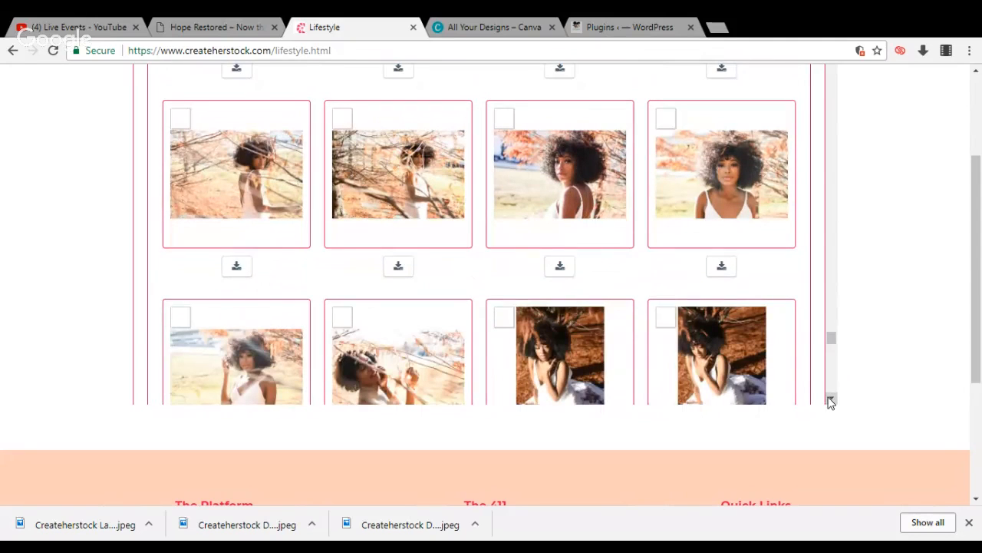
{"action": "left_click", "coordinate": [831, 399]}
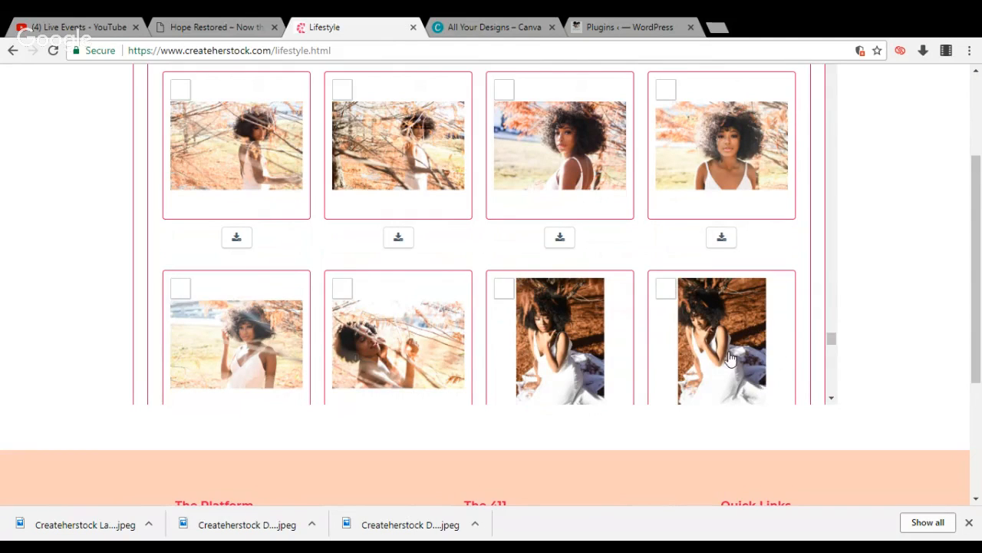
{"action": "left_click", "coordinate": [831, 399]}
{"action": "left_click", "coordinate": [831, 399]}
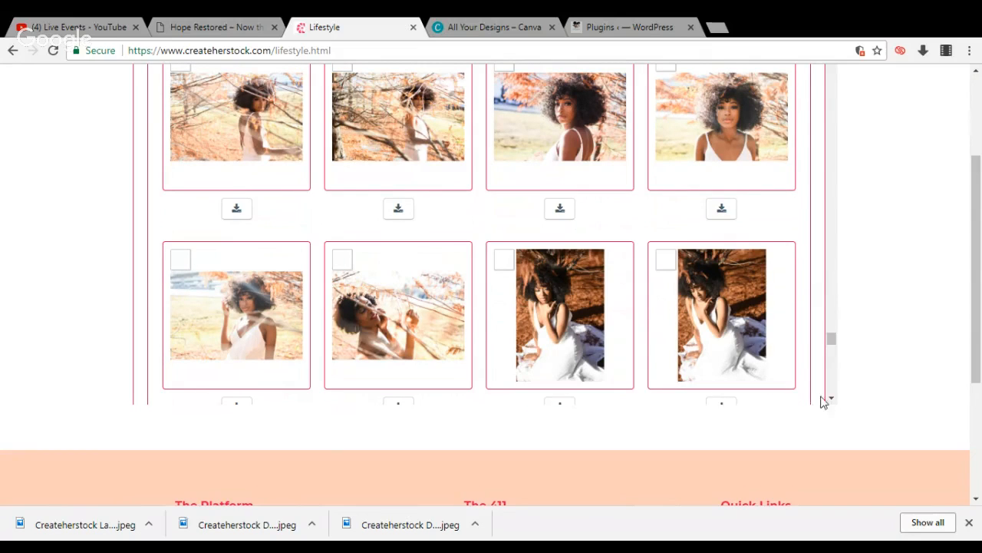
{"action": "left_click", "coordinate": [832, 399]}
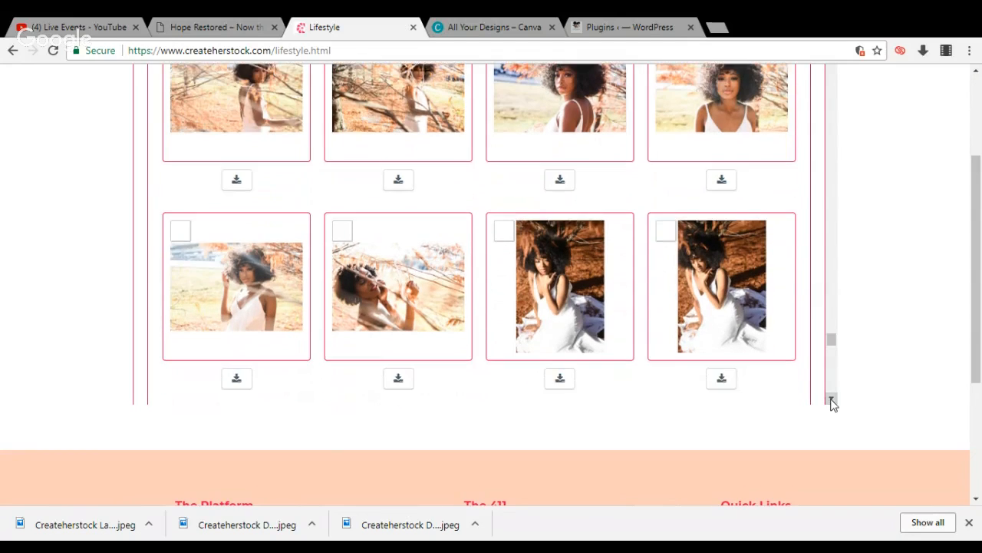
{"action": "left_click", "coordinate": [832, 399]}
{"action": "left_click", "coordinate": [832, 399]}
{"action": "left_click", "coordinate": [832, 399]}
{"action": "left_click", "coordinate": [832, 399]}
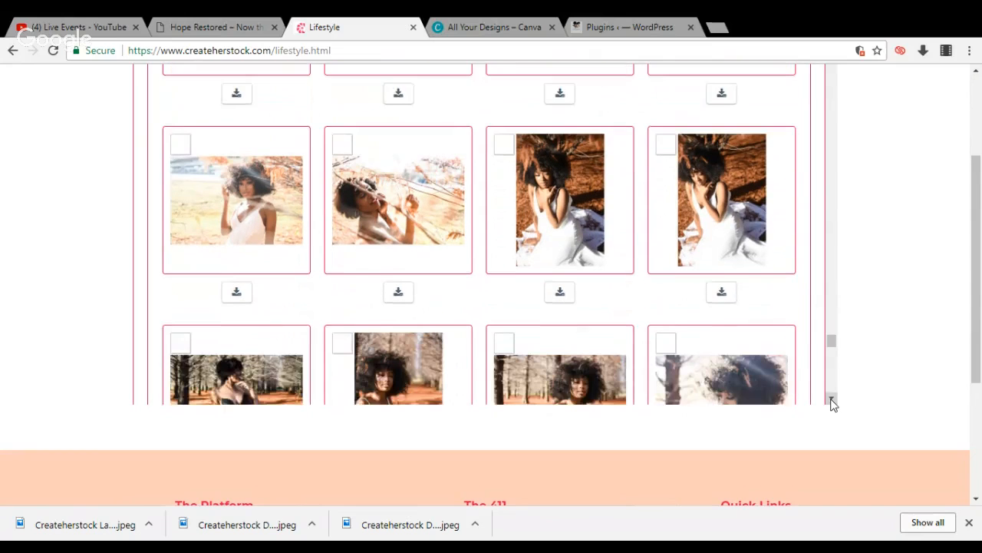
{"action": "left_click", "coordinate": [832, 399]}
{"action": "left_click", "coordinate": [832, 399]}
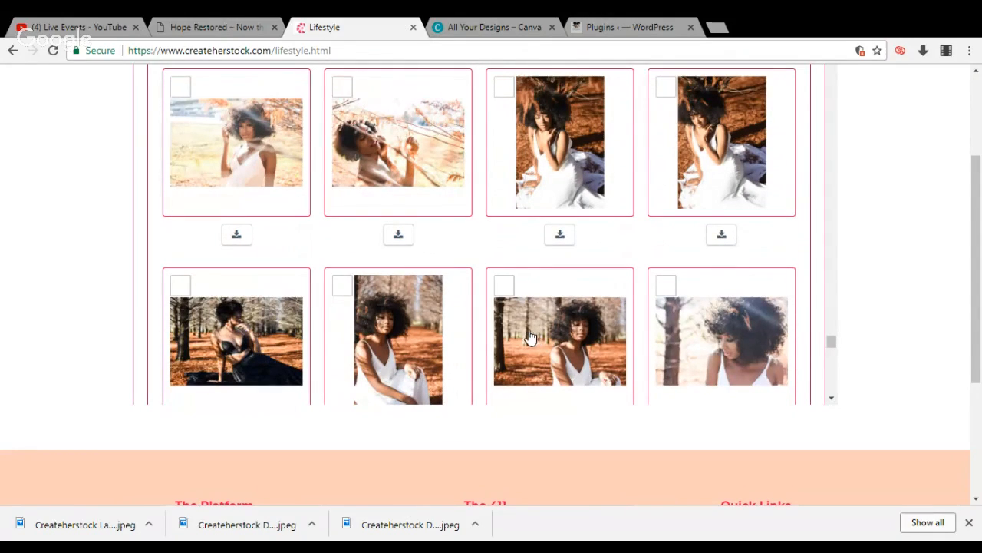
Download the sunlit field portrait in white and the second of the two seated white-gown portraits as Large (960px) JPEGs
{"action": "left_click", "coordinate": [236, 235]}
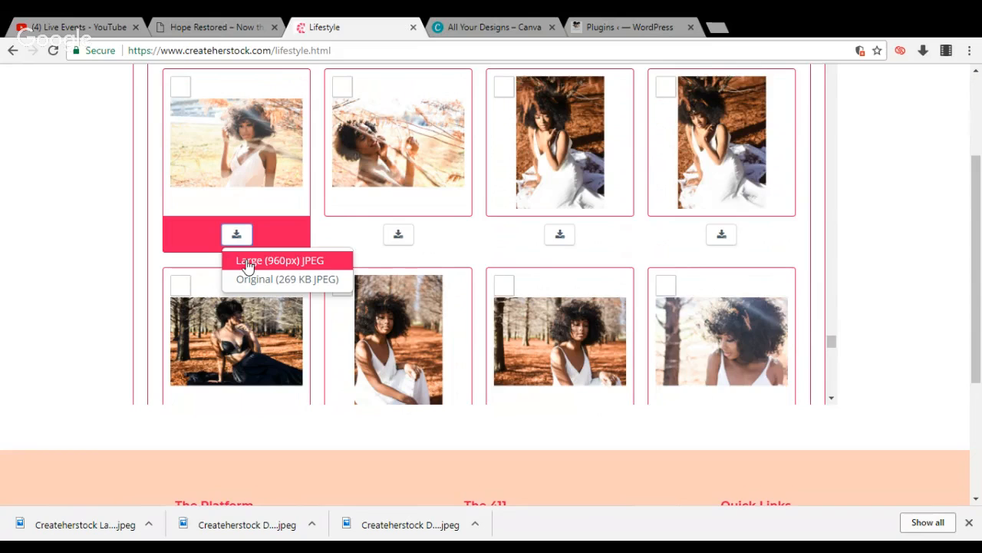
{"action": "left_click", "coordinate": [247, 262]}
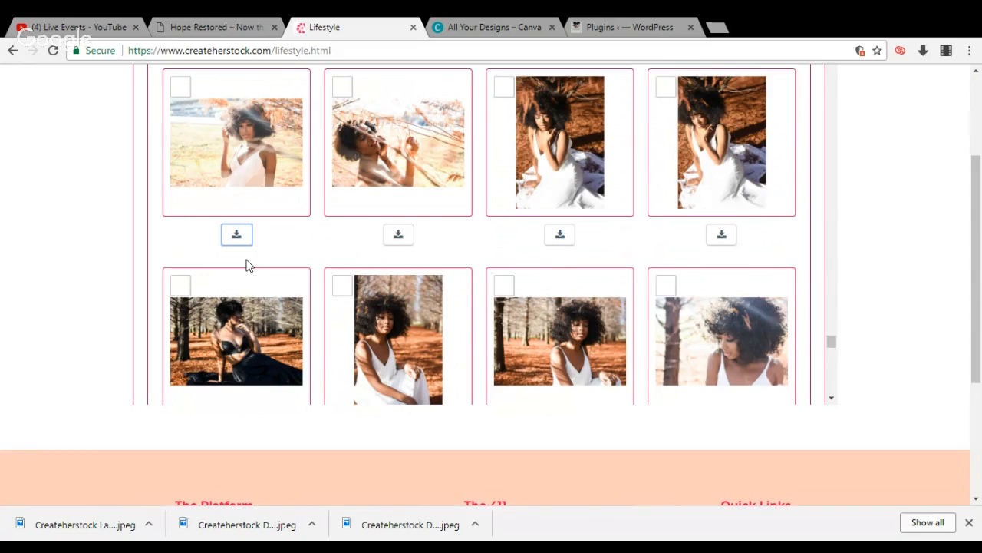
{"action": "left_click", "coordinate": [720, 238]}
{"action": "left_click", "coordinate": [720, 237]}
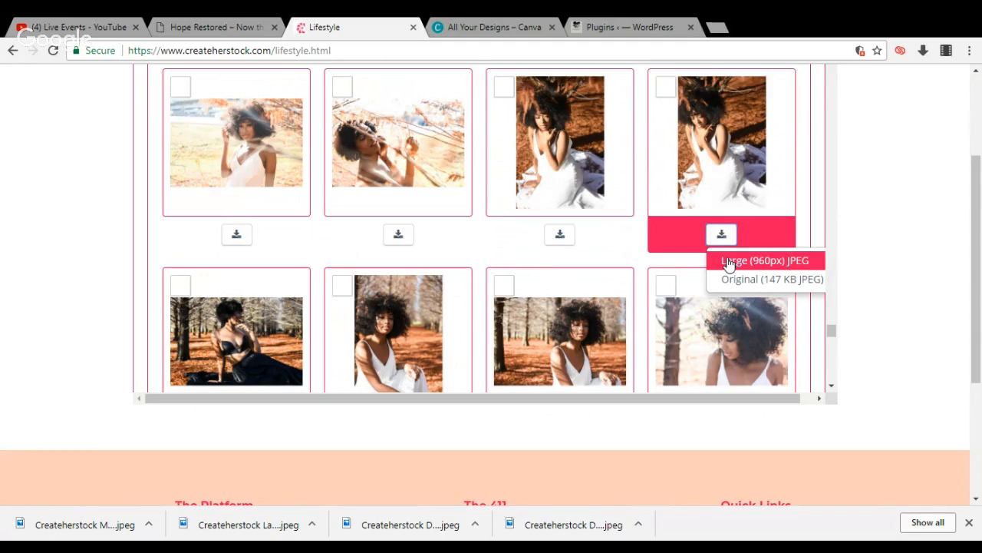
{"action": "left_click", "coordinate": [730, 261]}
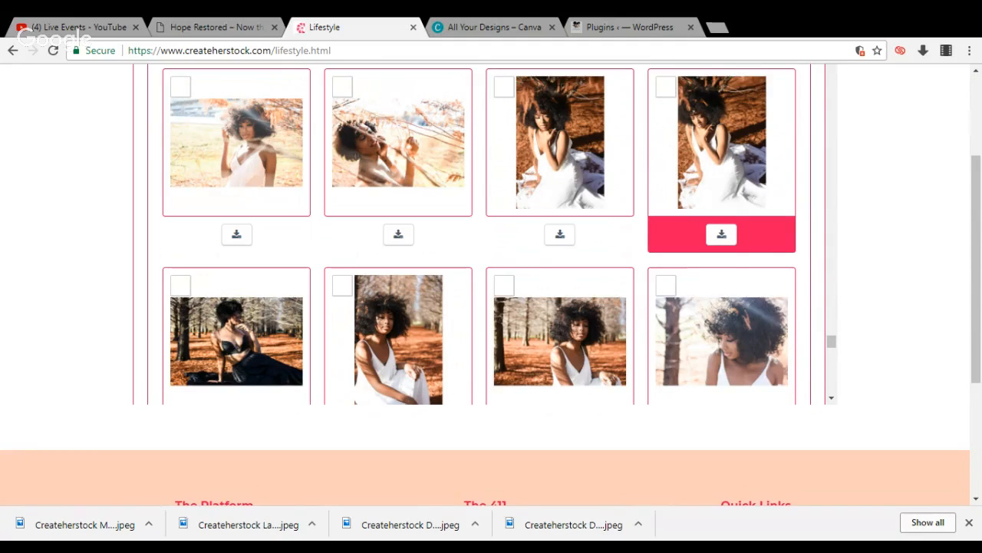
Download the sunlit Lifestyle portrait of the woman in white looking down among the trees as a Large (960px) JPEG
{"action": "left_click", "coordinate": [831, 398]}
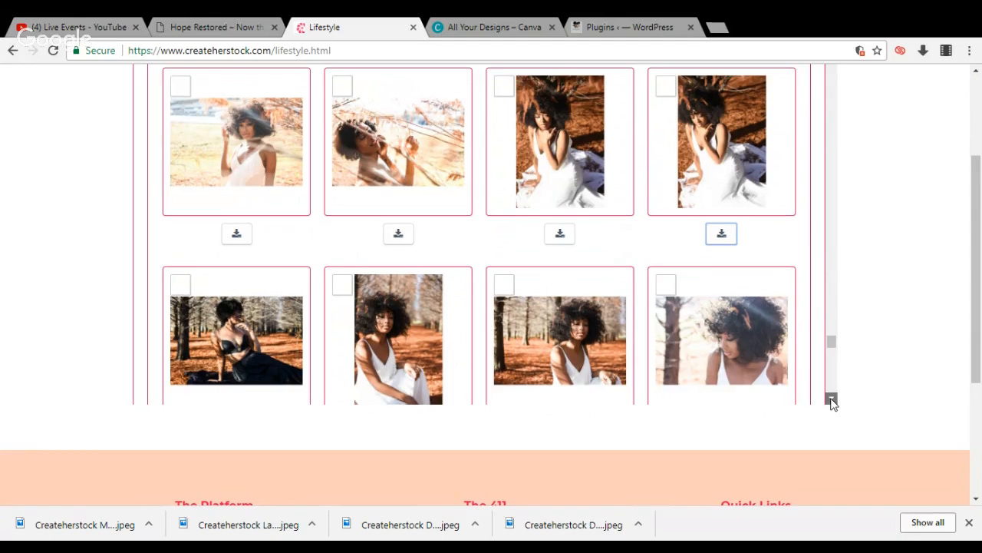
{"action": "left_click", "coordinate": [831, 399]}
{"action": "left_click", "coordinate": [831, 399]}
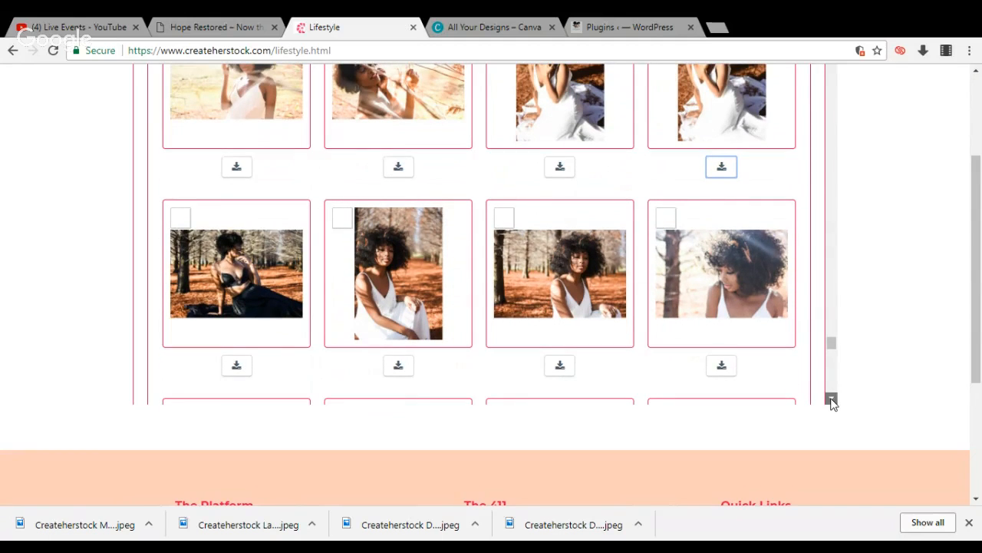
{"action": "left_click", "coordinate": [831, 399]}
{"action": "left_click", "coordinate": [831, 400]}
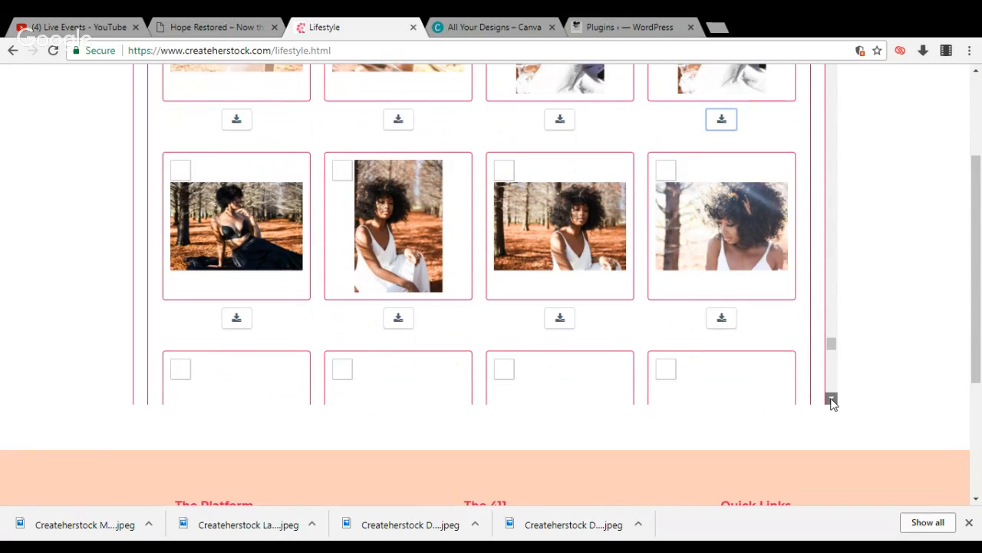
{"action": "left_click", "coordinate": [831, 399]}
{"action": "left_click", "coordinate": [831, 399]}
{"action": "left_click", "coordinate": [831, 399]}
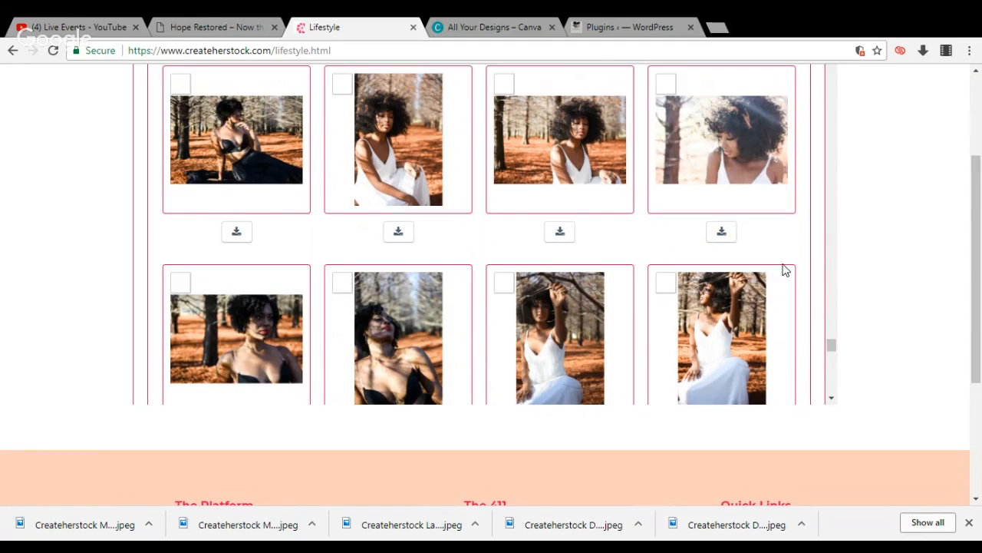
{"action": "left_click", "coordinate": [723, 233]}
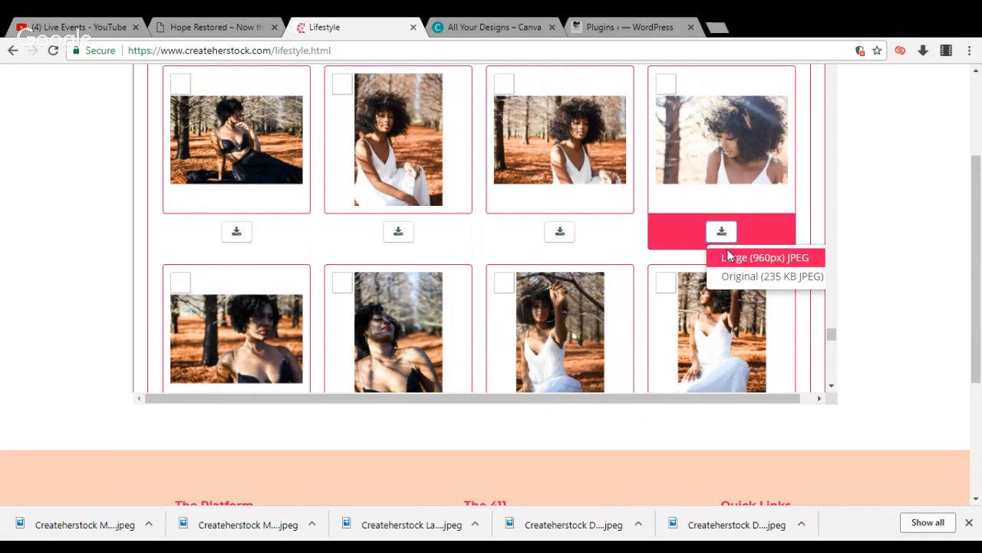
{"action": "left_click", "coordinate": [728, 257]}
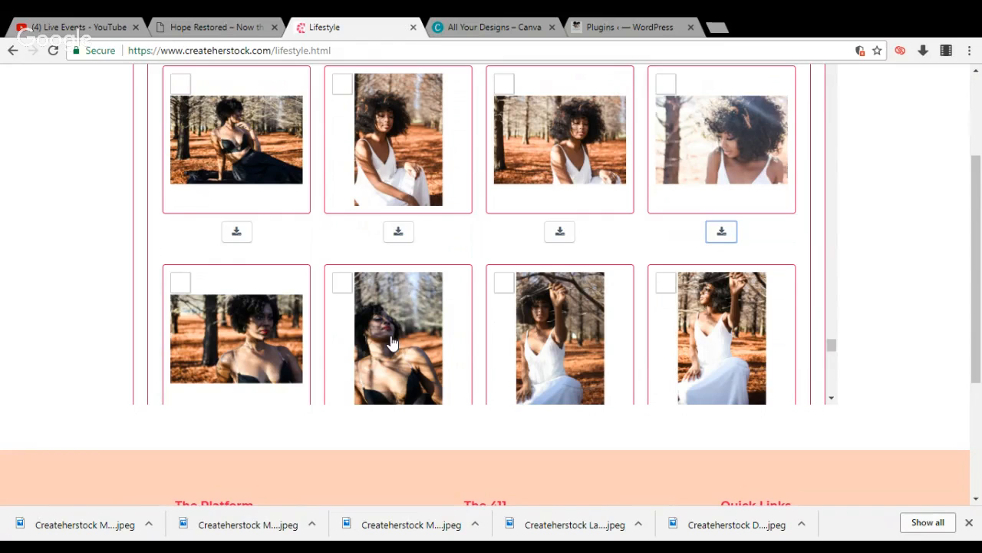
{"action": "left_click", "coordinate": [832, 400]}
{"action": "left_click", "coordinate": [832, 400]}
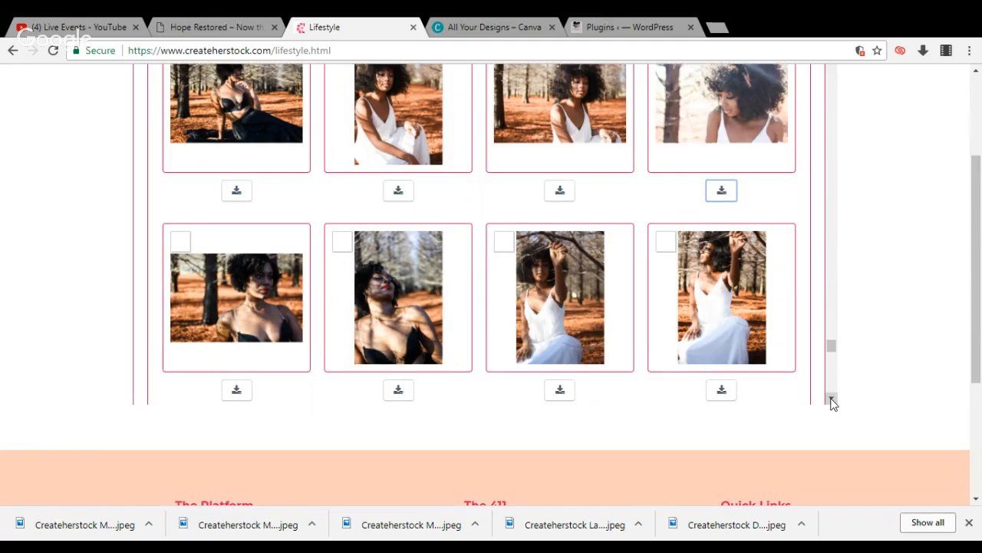
{"action": "left_click", "coordinate": [832, 400]}
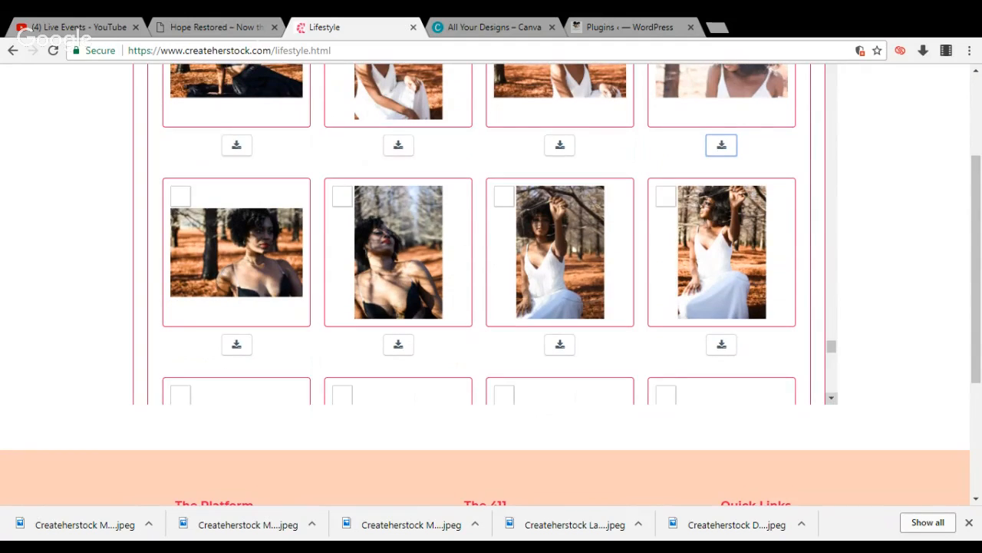
Switch to the Hope Restored site and open its Home page for editing from the WordPress admin
{"action": "left_click", "coordinate": [230, 27]}
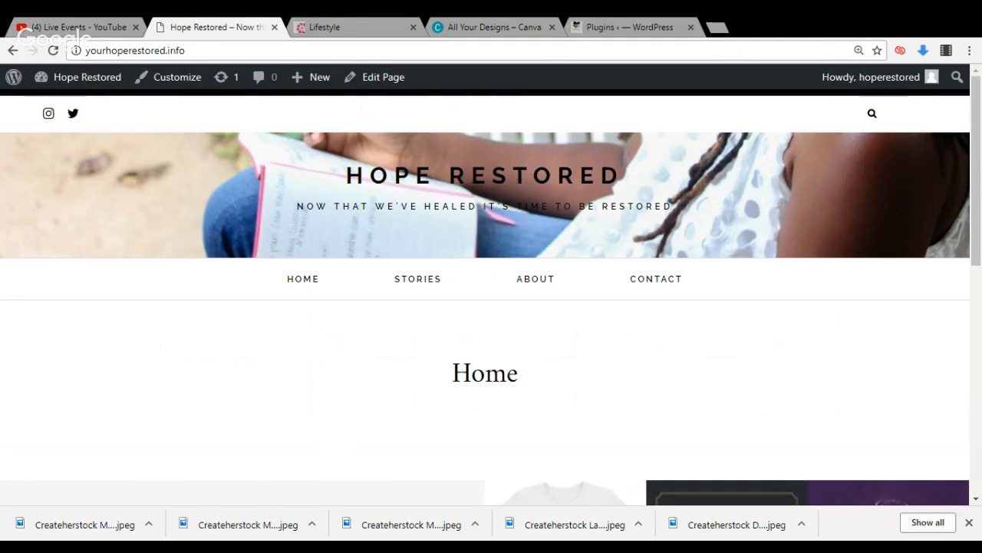
{"action": "mouse_move", "coordinate": [105, 85]}
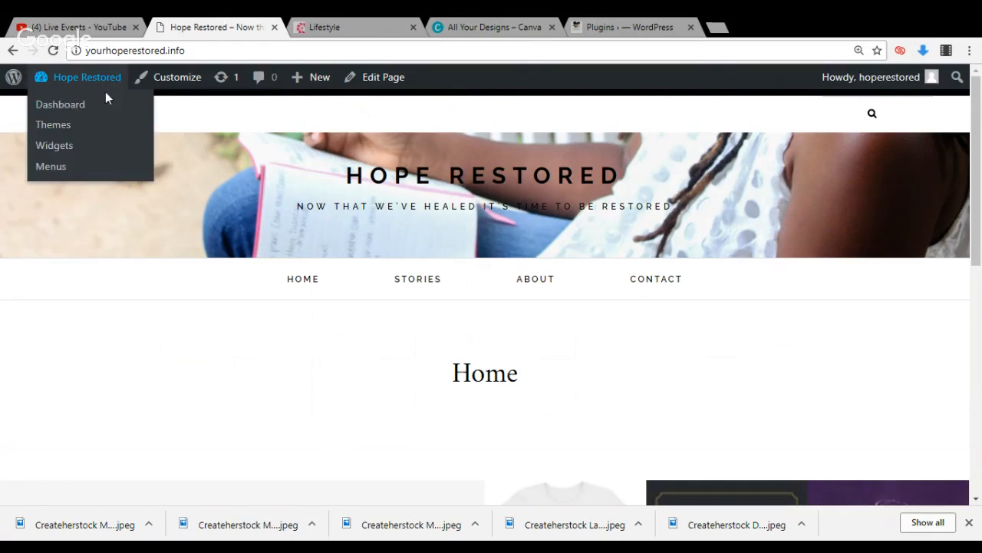
{"action": "left_click", "coordinate": [101, 105]}
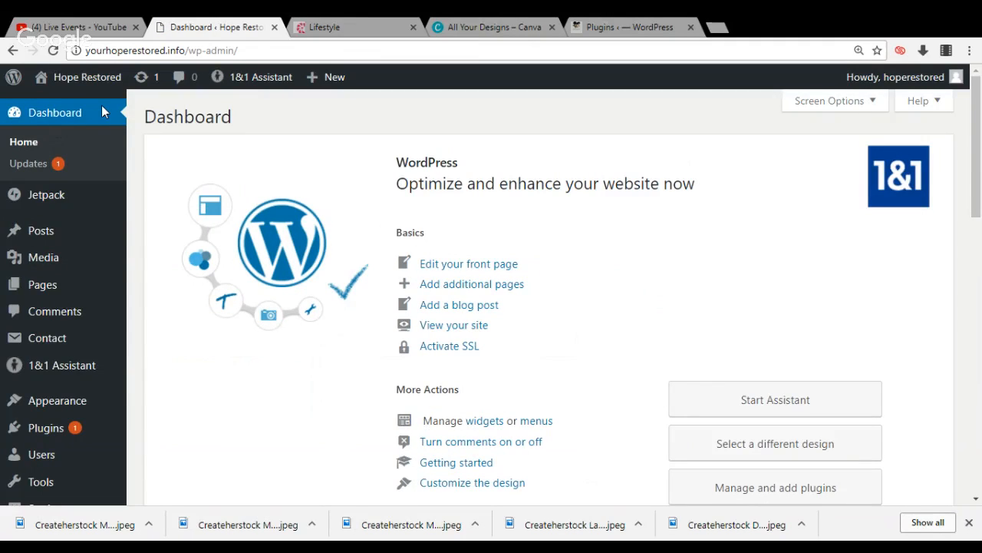
{"action": "left_click", "coordinate": [44, 288]}
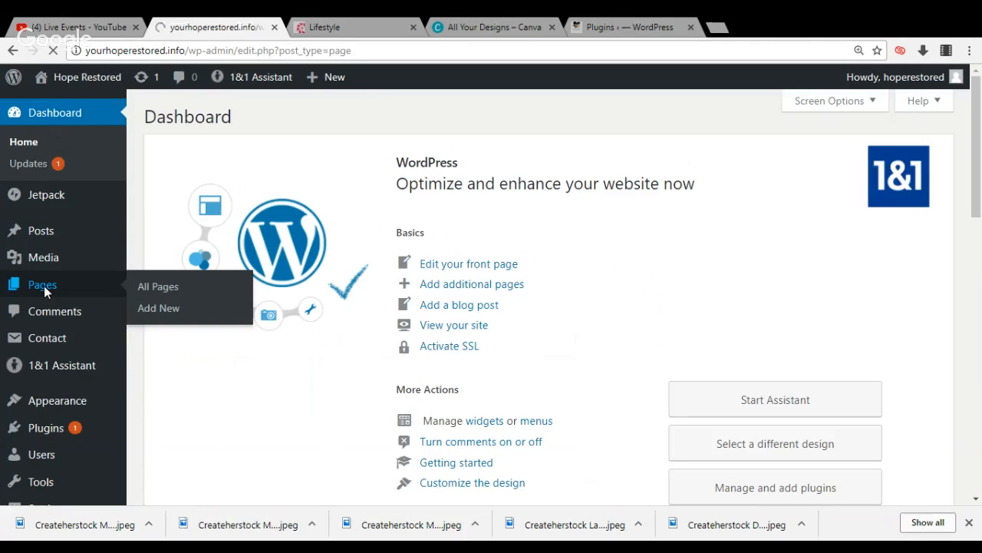
{"action": "mouse_move", "coordinate": [186, 342]}
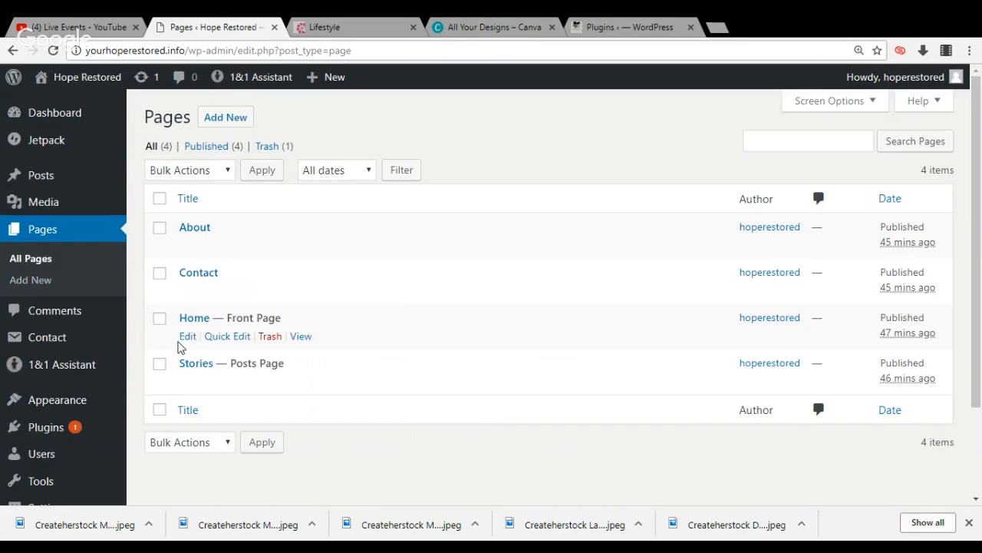
{"action": "left_click", "coordinate": [189, 338]}
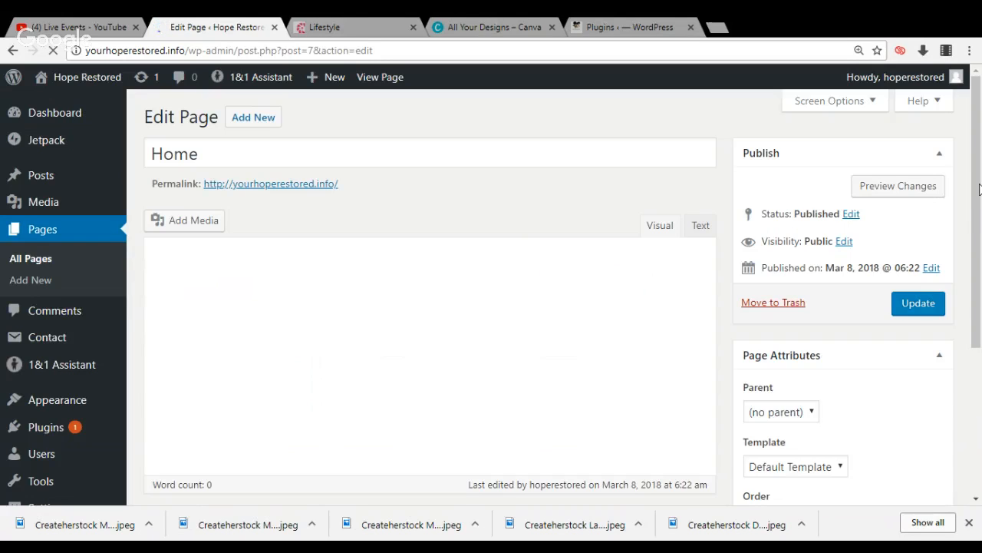
Set the Home page's template to Landing Page
{"action": "left_click_drag", "start_coordinate": [978, 192], "coordinate": [979, 212]}
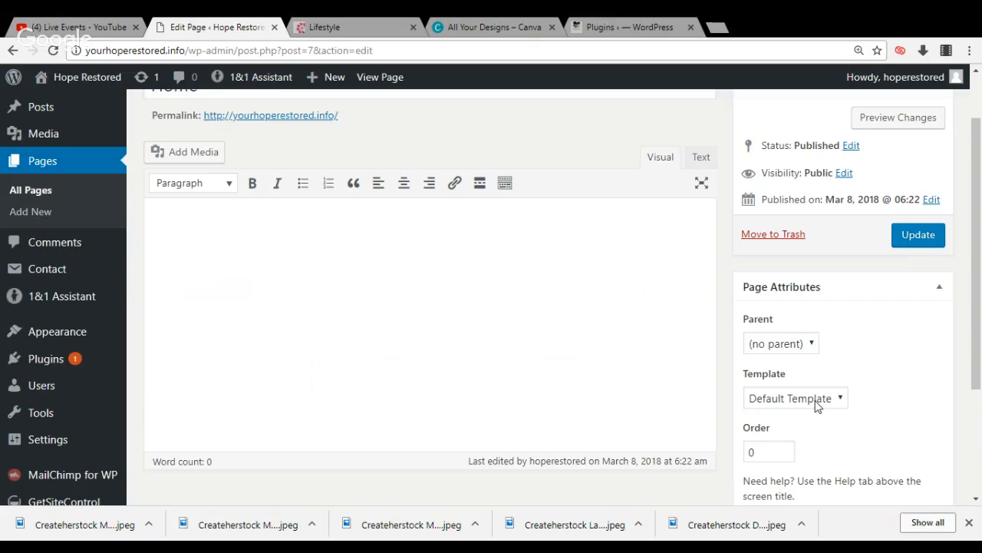
{"action": "left_click", "coordinate": [813, 399]}
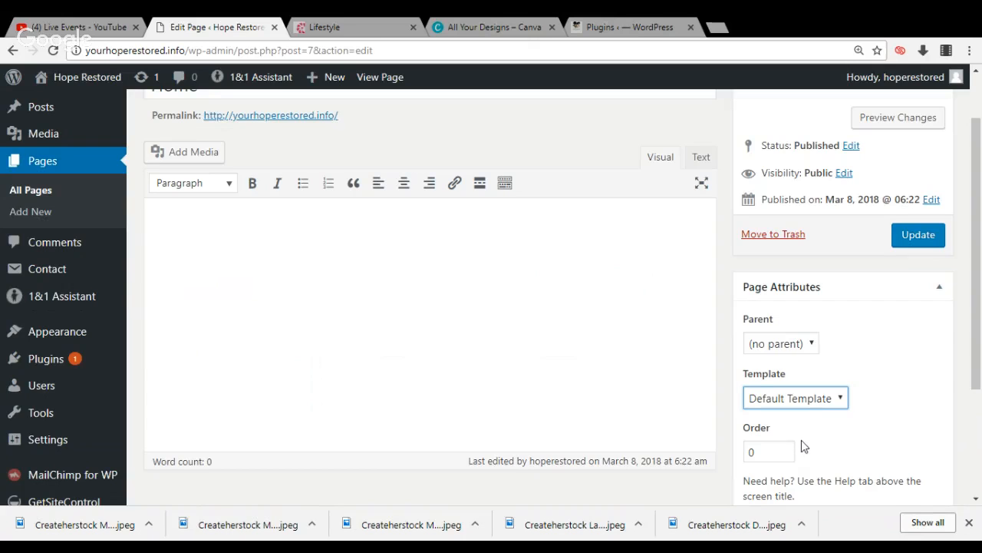
{"action": "key", "text": "Down"}
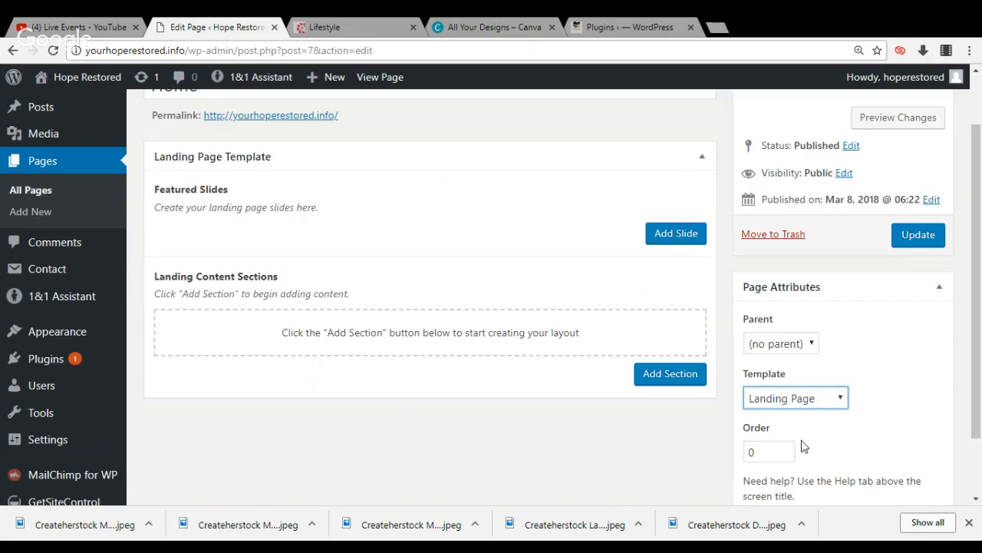
Add a featured slide to the landing page and start choosing a file to upload as its slide image
{"action": "left_click", "coordinate": [672, 238]}
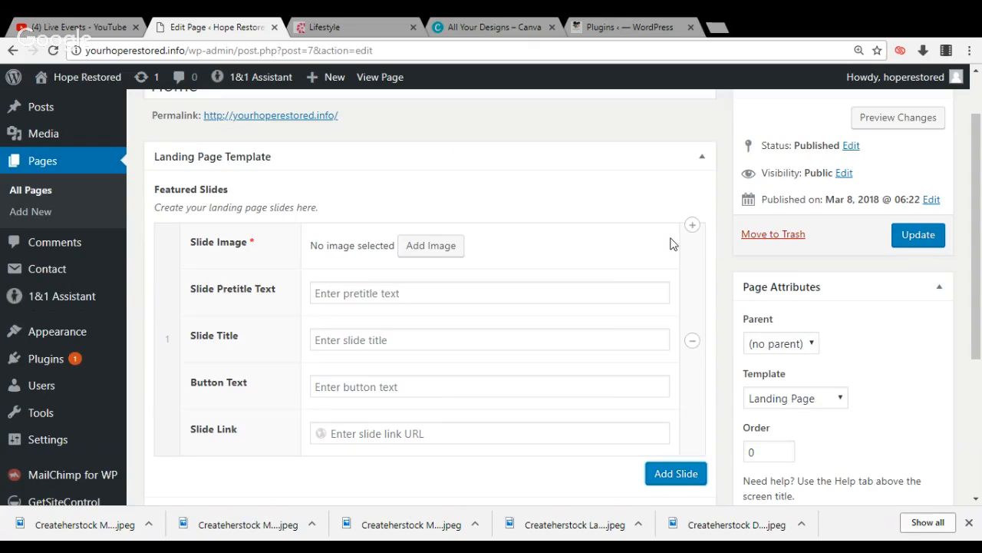
{"action": "left_click", "coordinate": [445, 247]}
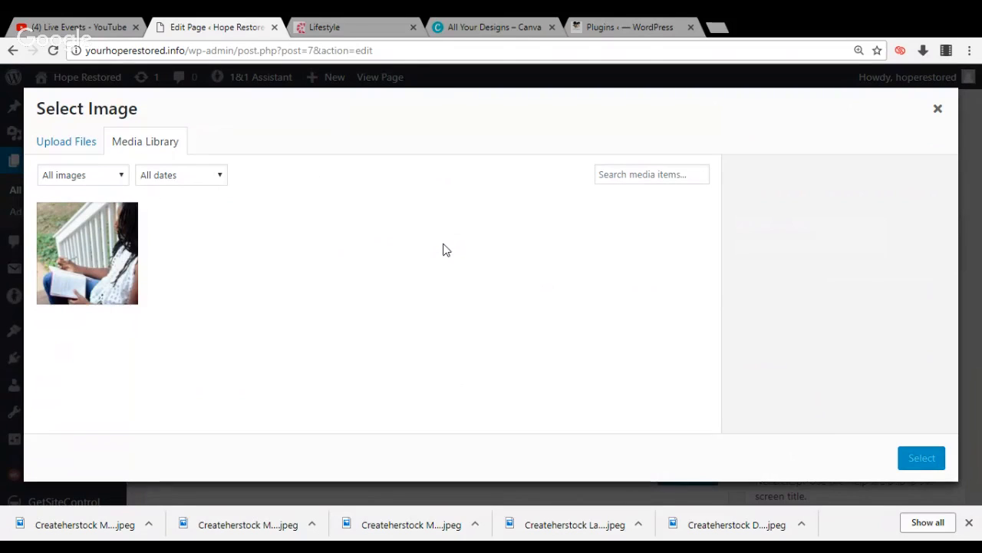
{"action": "left_click", "coordinate": [79, 146]}
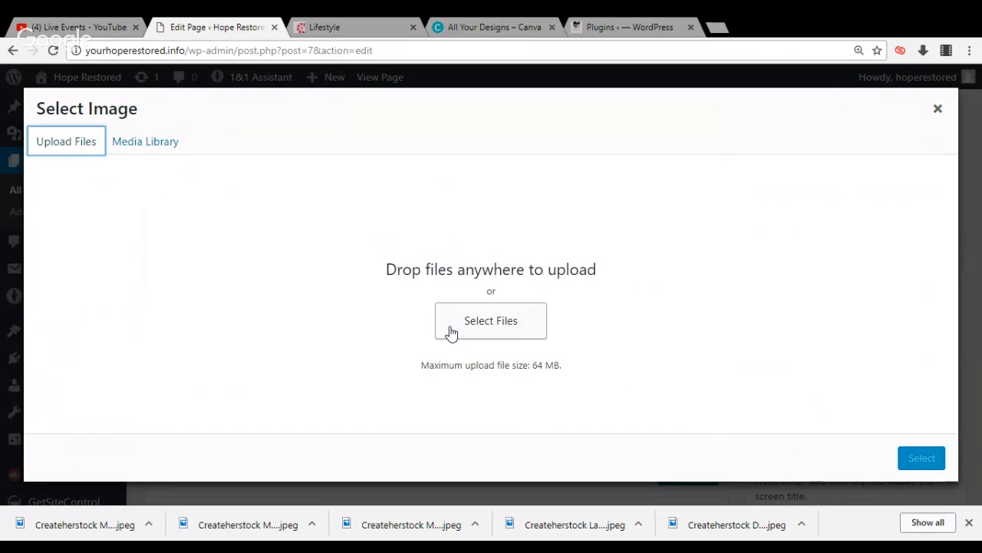
{"action": "left_click", "coordinate": [451, 332]}
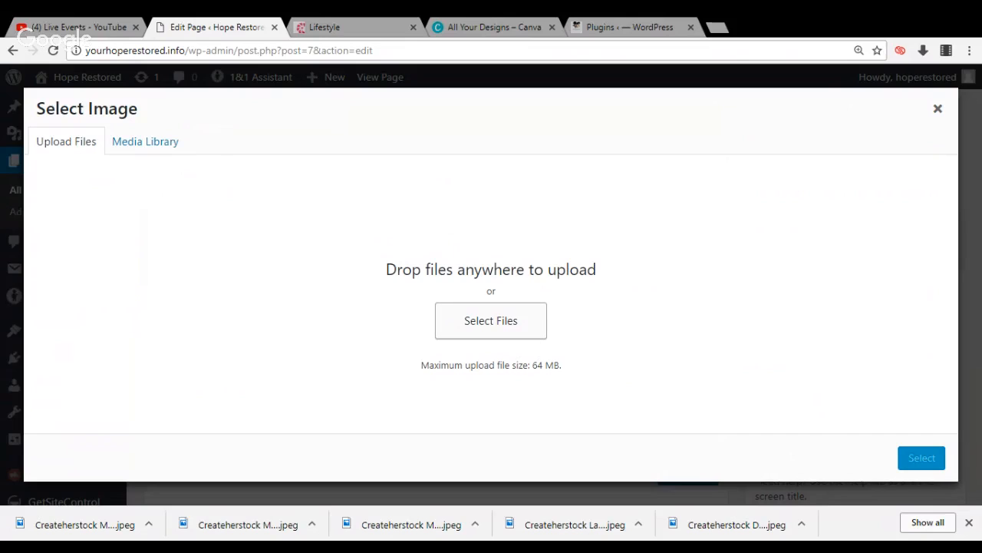
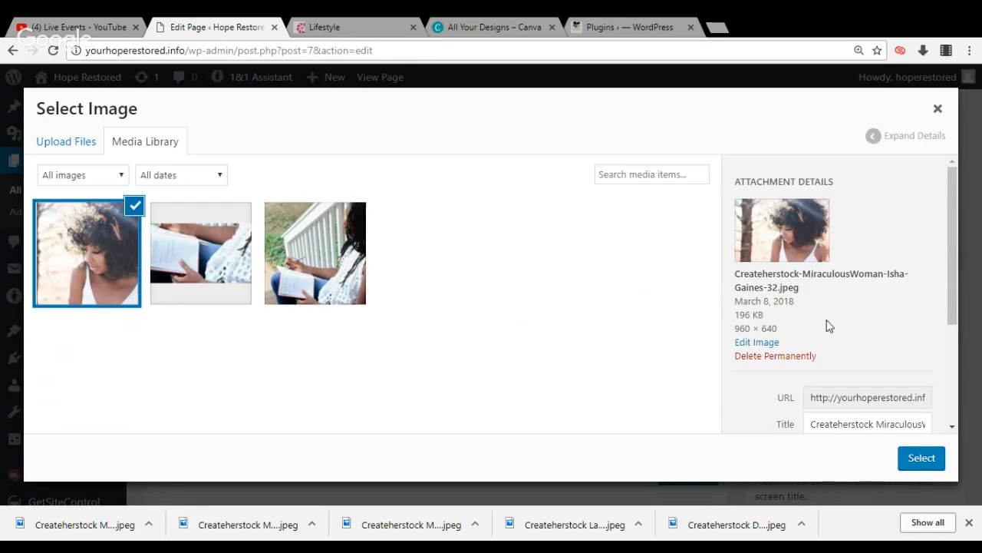
Set the uploaded sunlit portrait of the woman in white as the Home page's slide image and update the page
{"action": "left_click", "coordinate": [757, 345]}
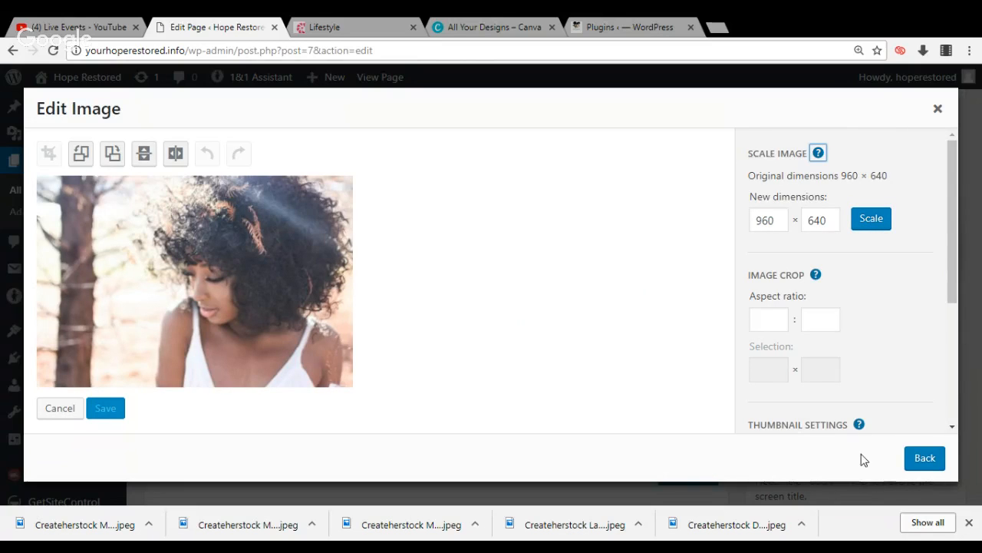
{"action": "left_click", "coordinate": [920, 465]}
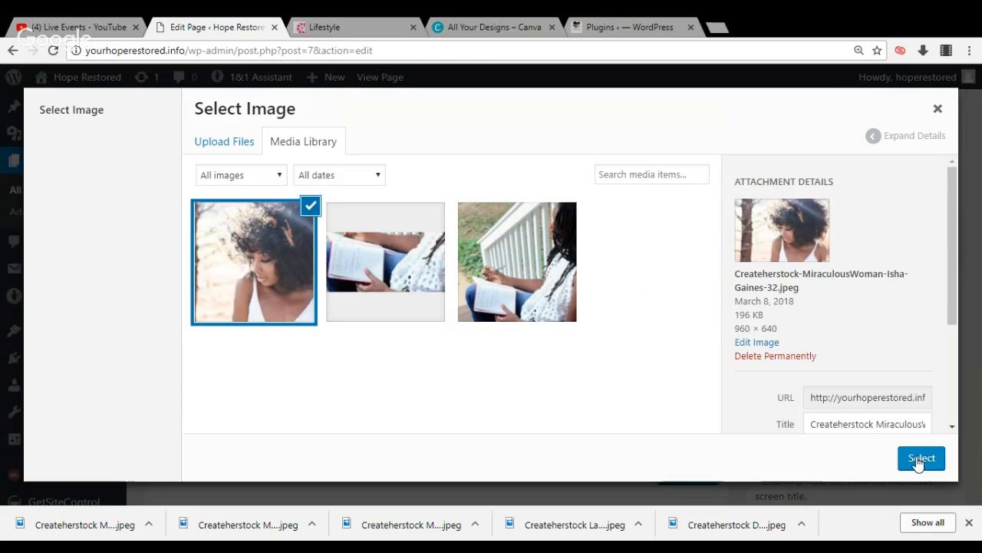
{"action": "left_click", "coordinate": [920, 459]}
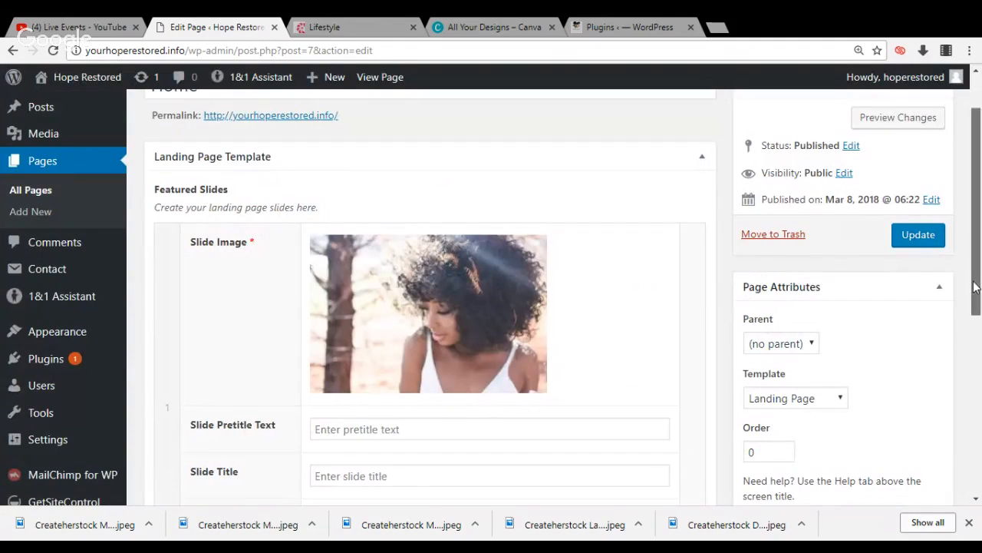
{"action": "left_click_drag", "start_coordinate": [971, 284], "coordinate": [952, 261]}
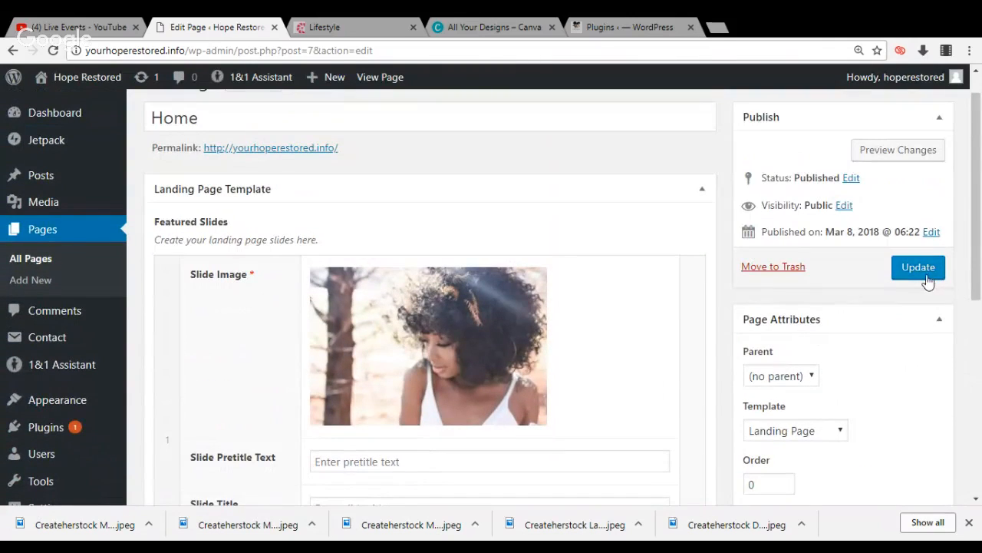
{"action": "left_click", "coordinate": [917, 276]}
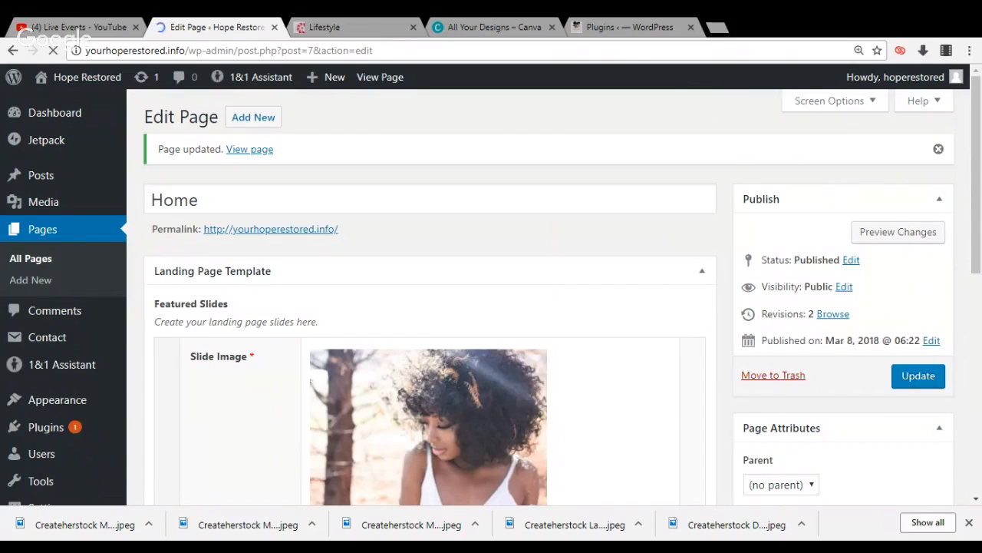
Visit the live Hope Restored site to review the header and slide on the Home page
{"action": "mouse_move", "coordinate": [100, 86]}
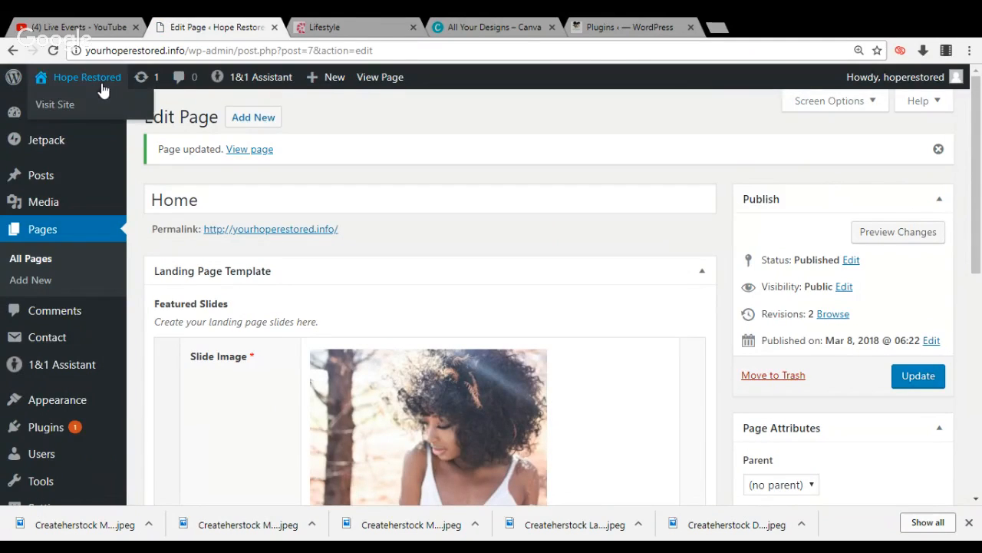
{"action": "left_click", "coordinate": [98, 108]}
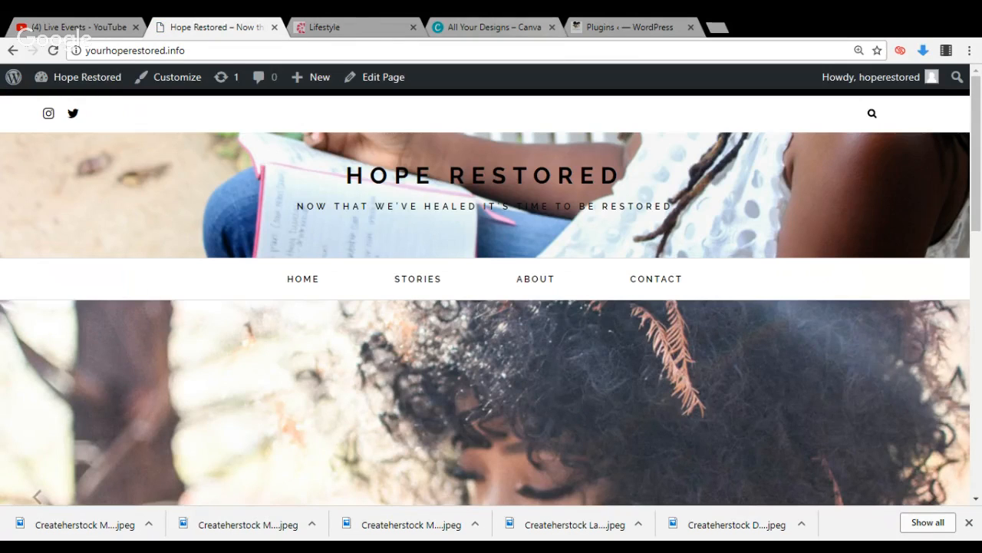
{"action": "mouse_move", "coordinate": [977, 105]}
{"action": "left_mouse_down"}
{"action": "mouse_move", "coordinate": [977, 235]}
{"action": "mouse_move", "coordinate": [980, 106]}
{"action": "left_mouse_up"}
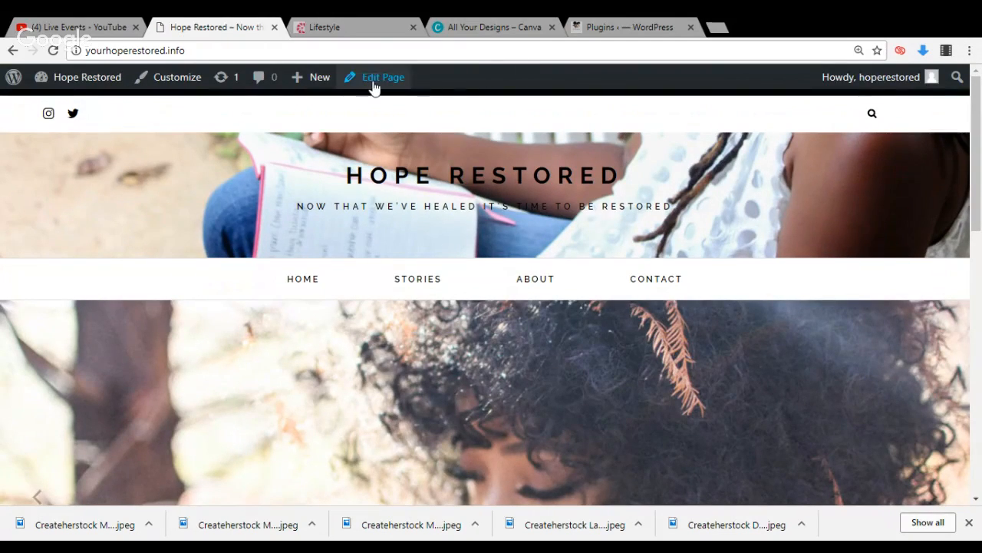
Hide the site's header image in the theme customizer, publish the change and return to the site
{"action": "left_click", "coordinate": [177, 78]}
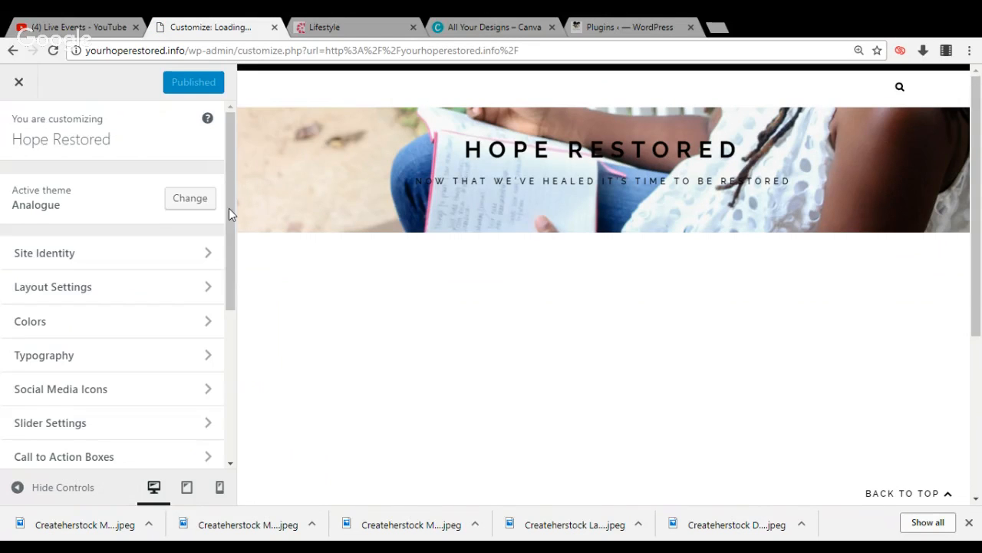
{"action": "scroll", "coordinate": [229, 208], "scroll_direction": "down", "scroll_amount": 3}
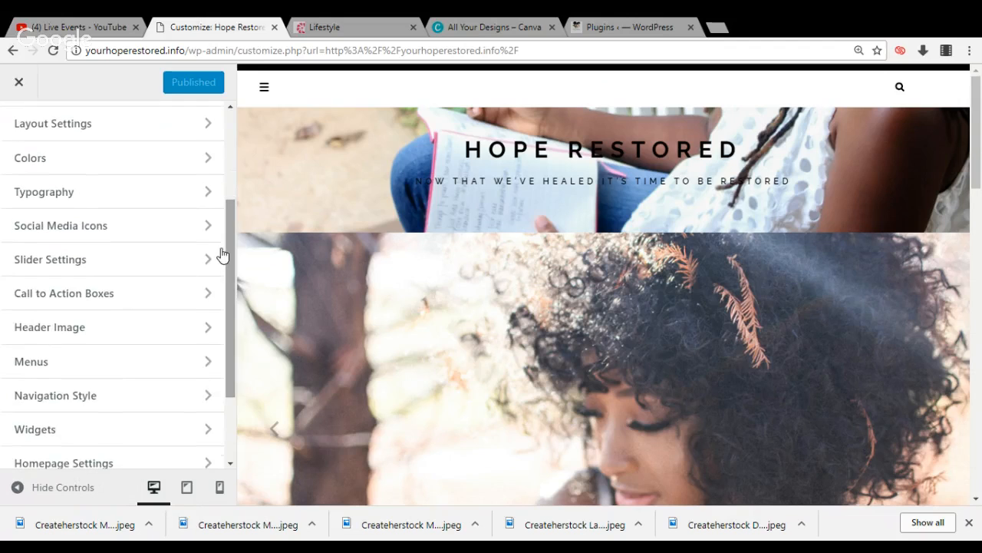
{"action": "left_click", "coordinate": [186, 339]}
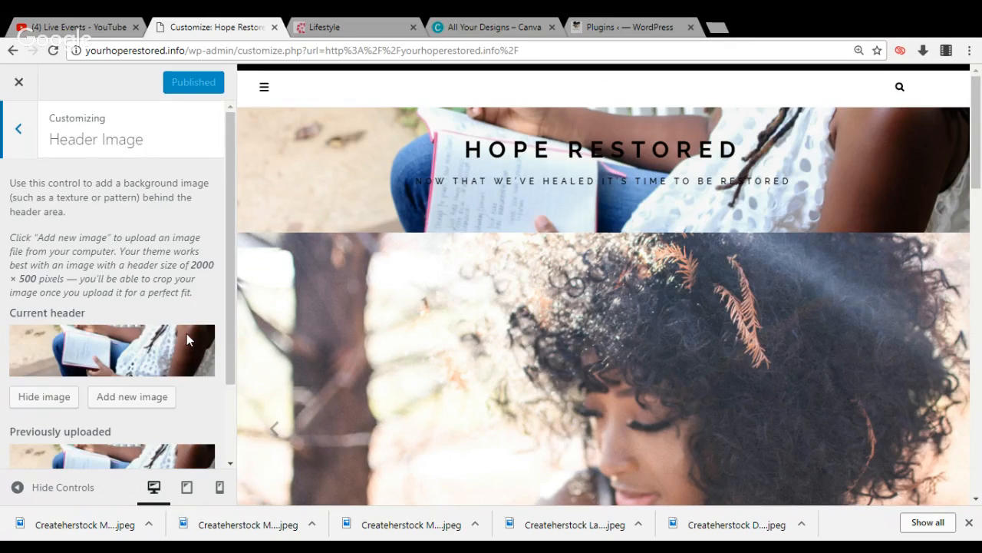
{"action": "left_click", "coordinate": [61, 408]}
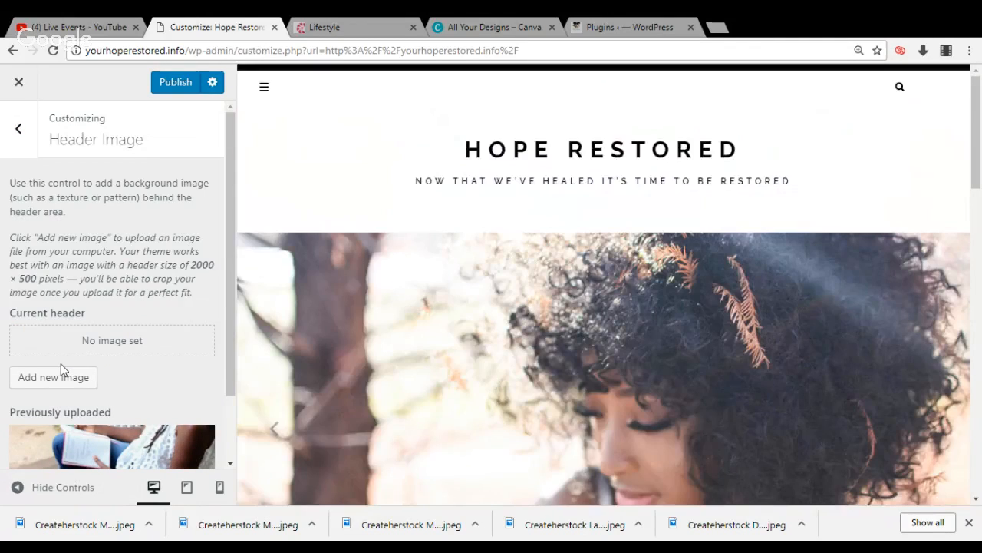
{"action": "left_click", "coordinate": [17, 153]}
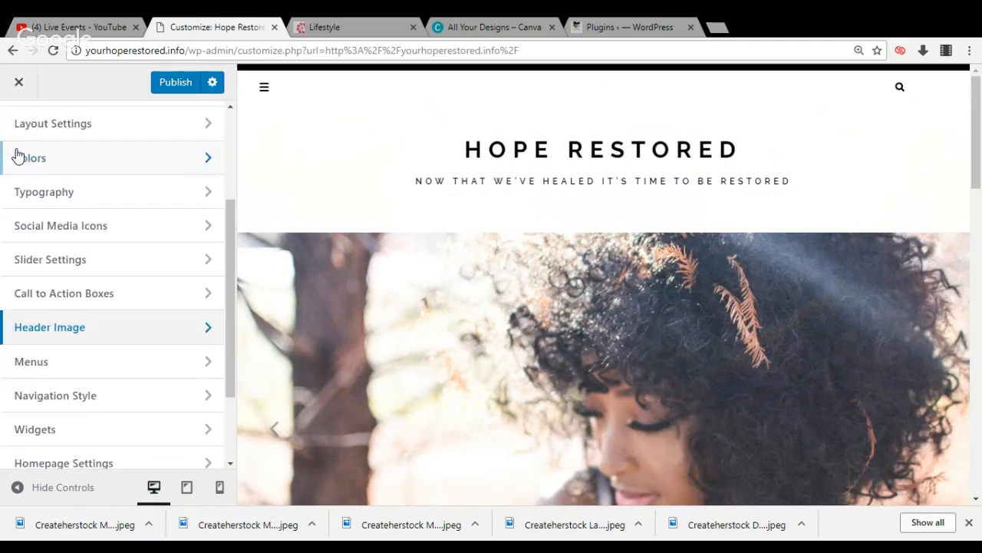
{"action": "left_click", "coordinate": [175, 82]}
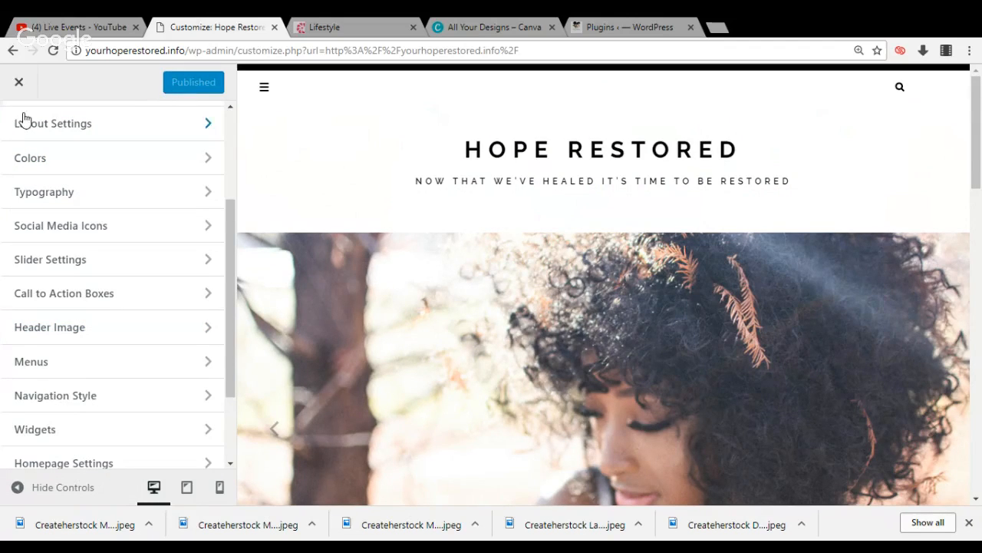
{"action": "left_click", "coordinate": [19, 84]}
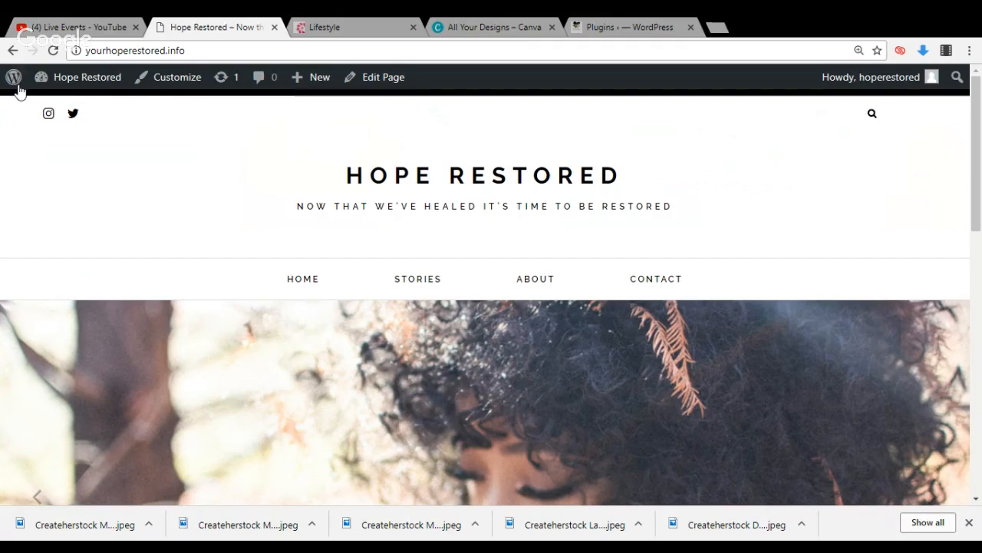
Open the list of all pages from the dashboard and check the Stories page's editing options
{"action": "mouse_move", "coordinate": [43, 85]}
{"action": "left_click", "coordinate": [45, 108]}
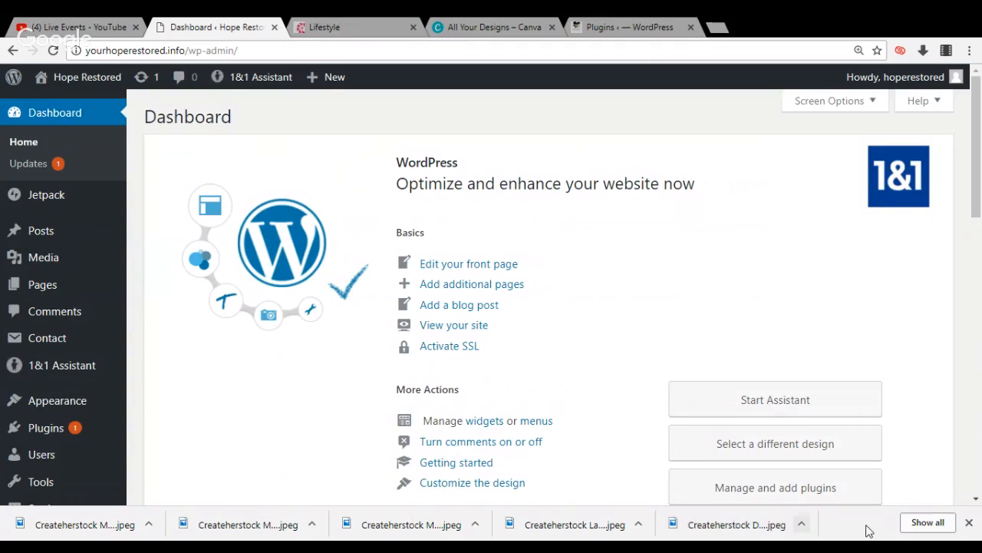
{"action": "left_click", "coordinate": [969, 522]}
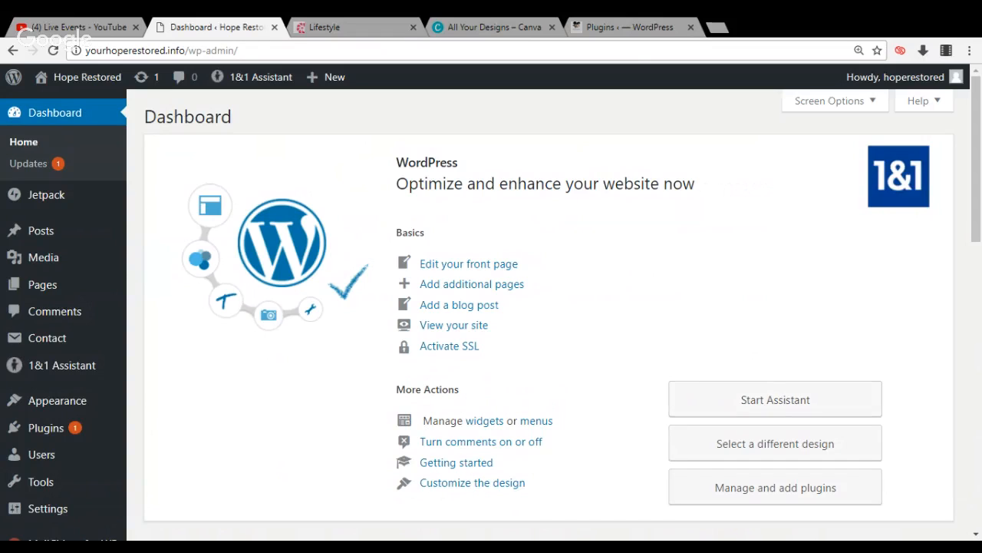
{"action": "mouse_move", "coordinate": [47, 292]}
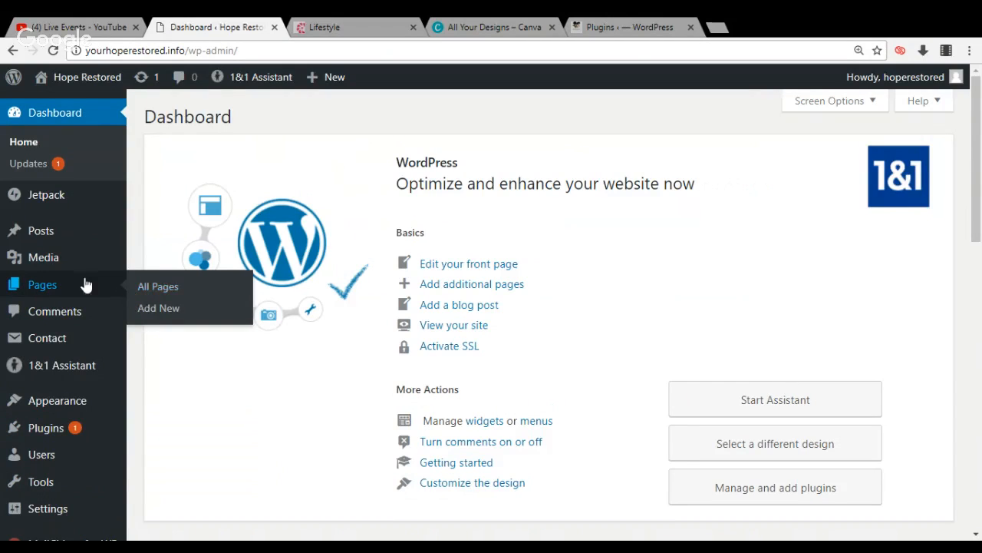
{"action": "left_click", "coordinate": [147, 291]}
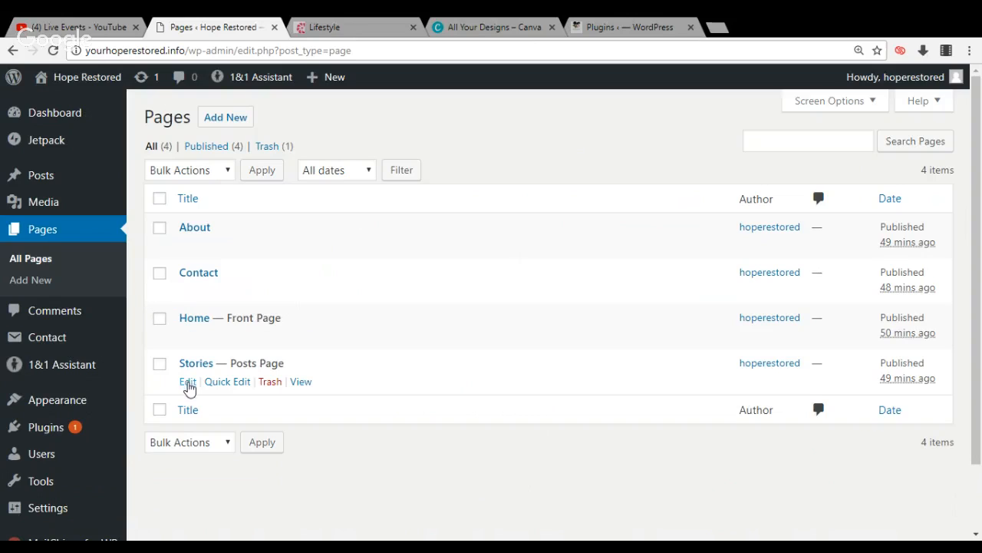
{"action": "left_click", "coordinate": [188, 382]}
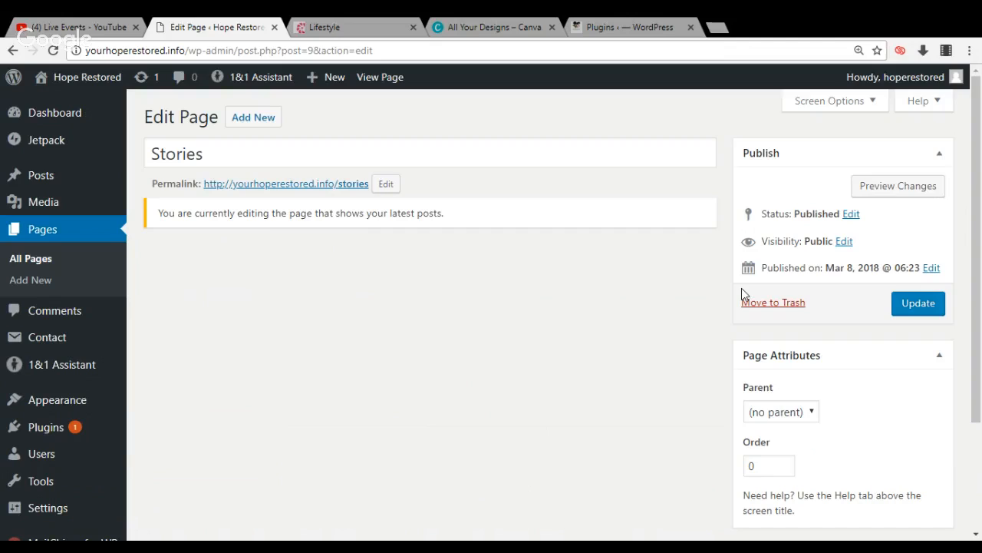
{"action": "left_click", "coordinate": [38, 257]}
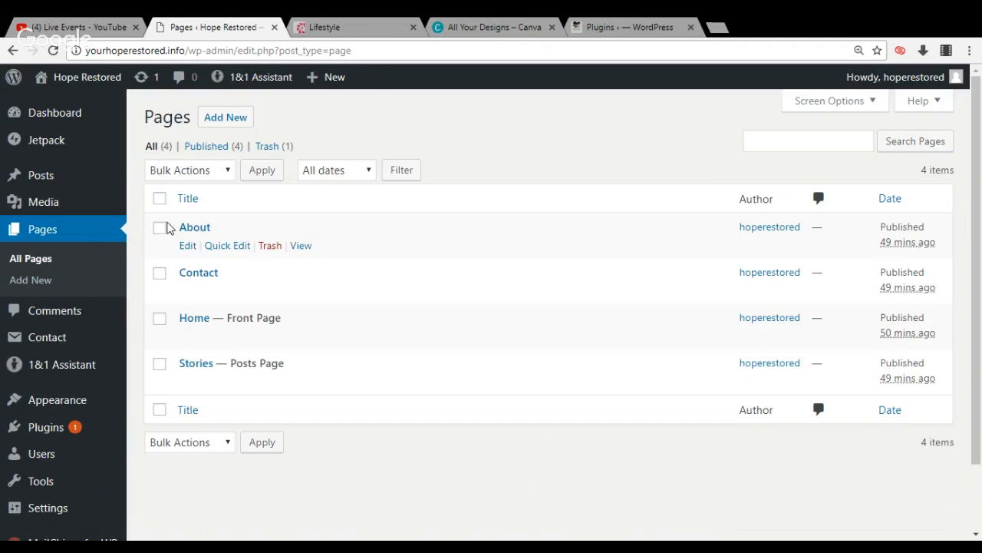
Set the About page's template to Landing Page and add a featured slide to it
{"action": "left_click", "coordinate": [188, 246]}
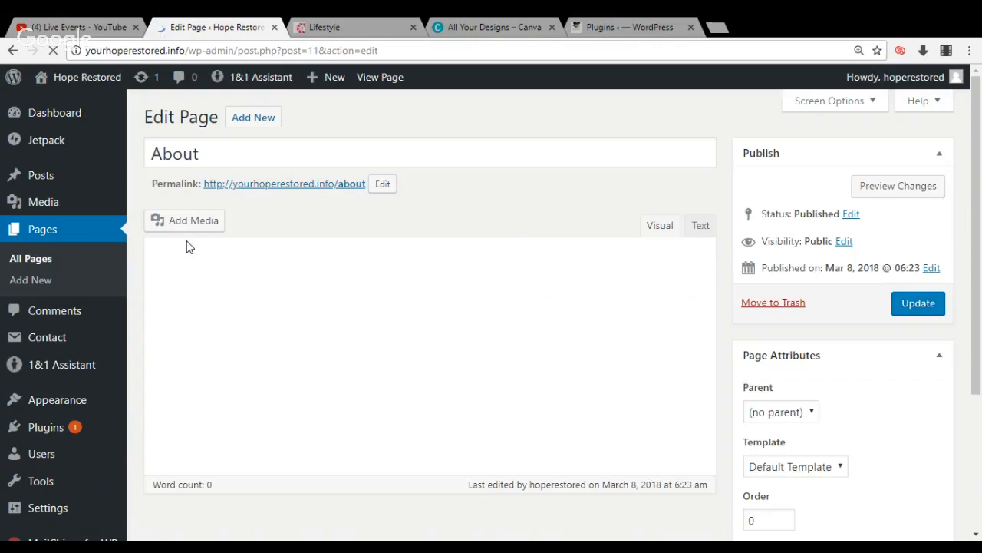
{"action": "left_click", "coordinate": [776, 470]}
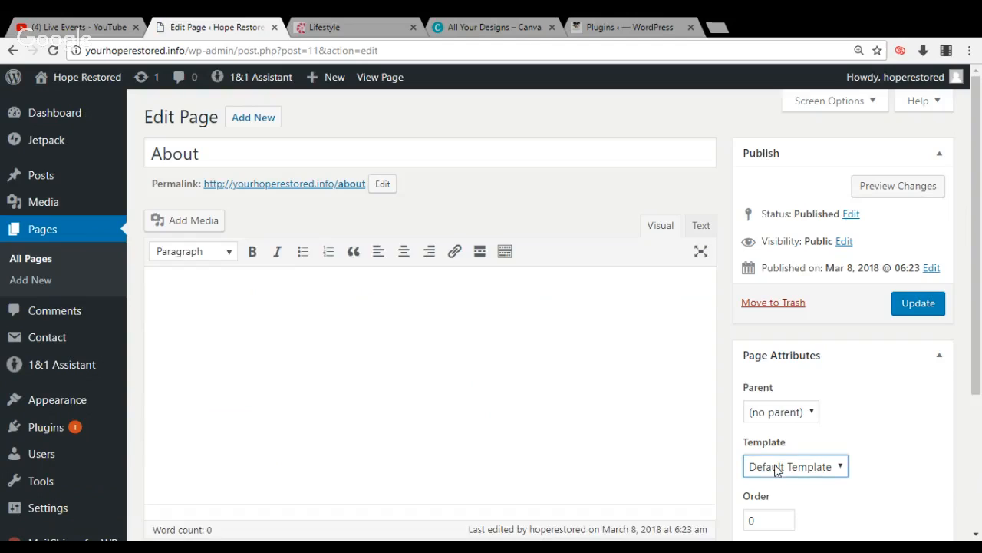
{"action": "left_click", "coordinate": [778, 520]}
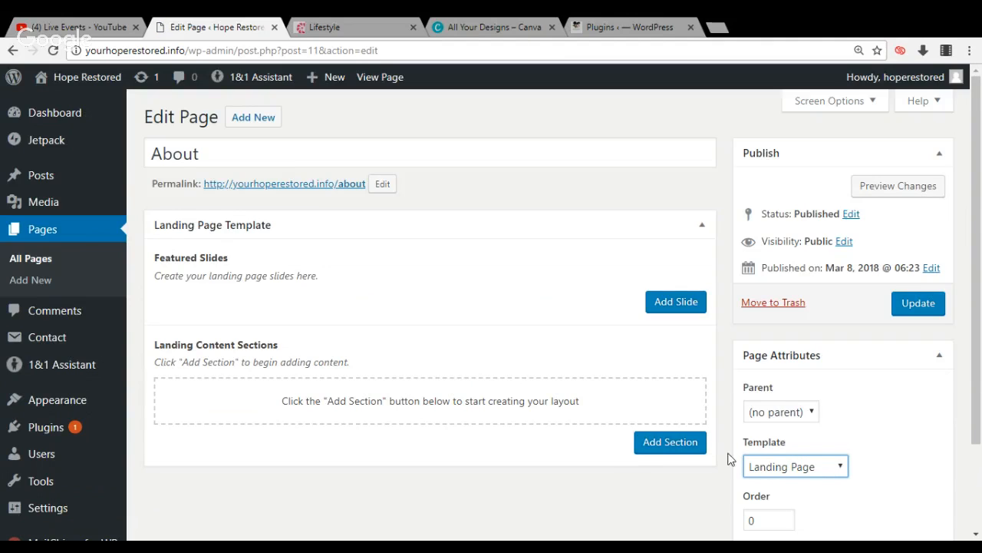
{"action": "left_click", "coordinate": [649, 303]}
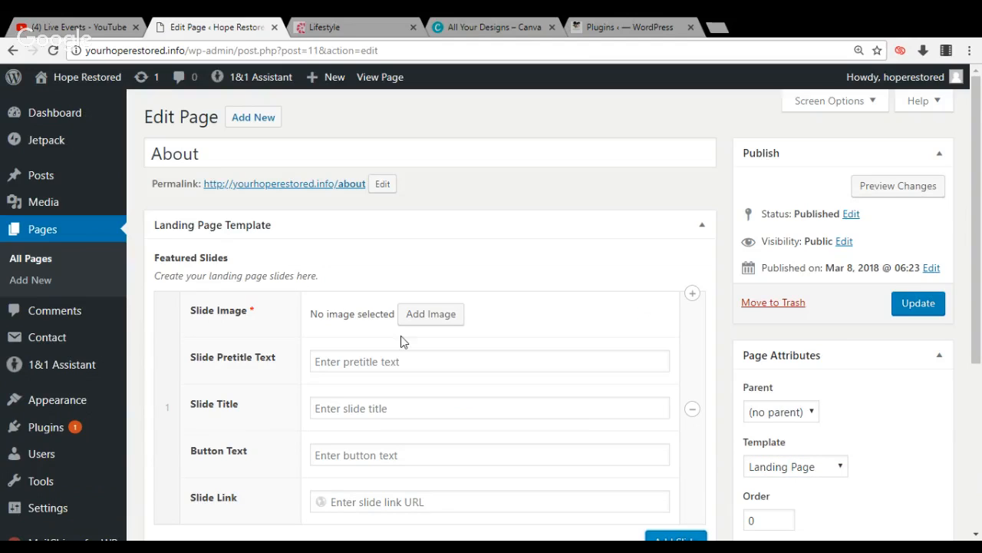
Try the Createherstock Downtown photo of the woman reading beside plants as the About slide's image, and remove it
{"action": "left_click", "coordinate": [423, 321]}
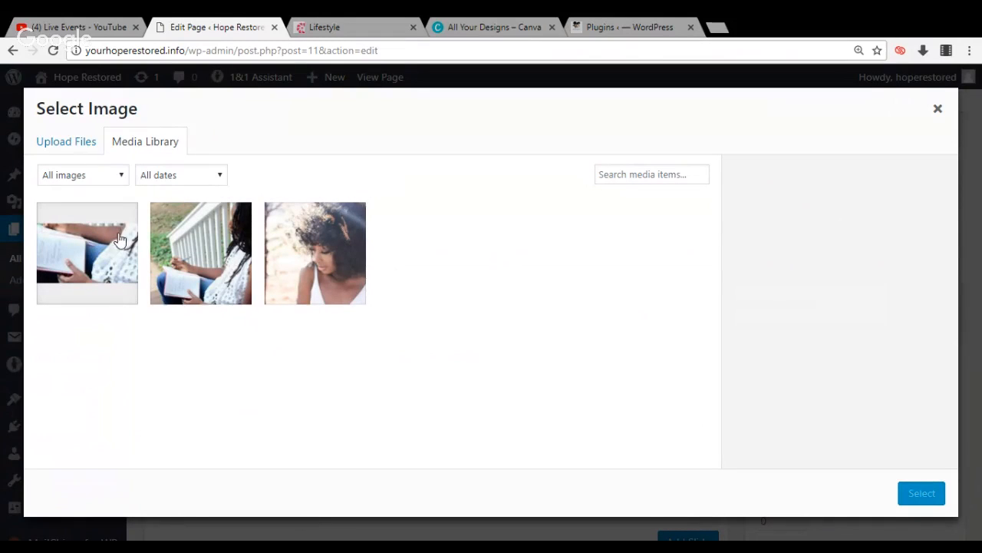
{"action": "left_click", "coordinate": [74, 144]}
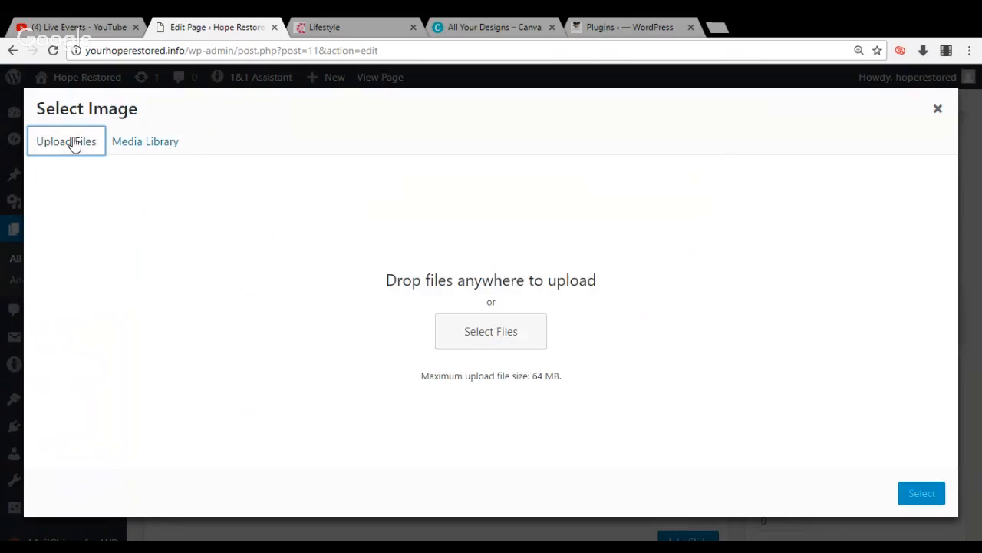
{"action": "left_click", "coordinate": [451, 345]}
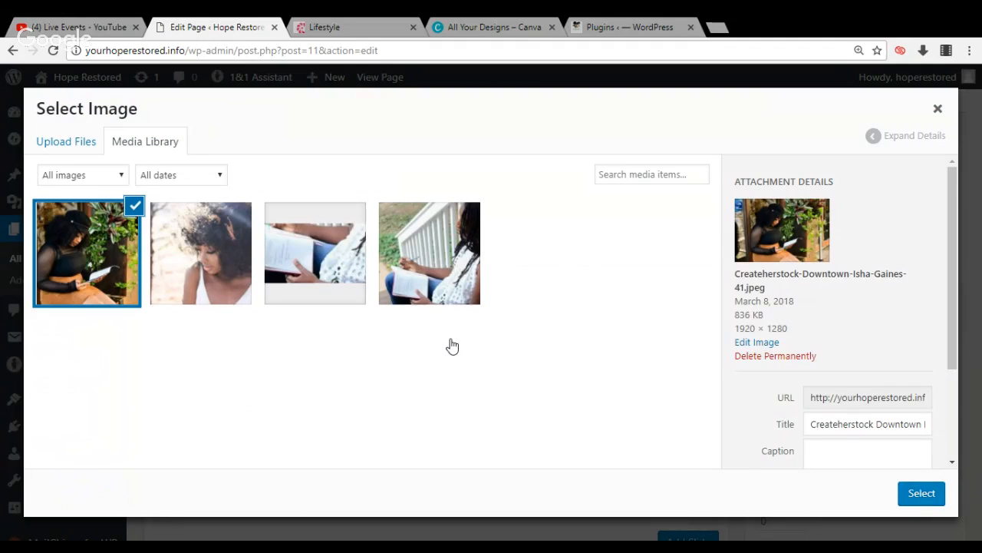
{"action": "left_click", "coordinate": [921, 495]}
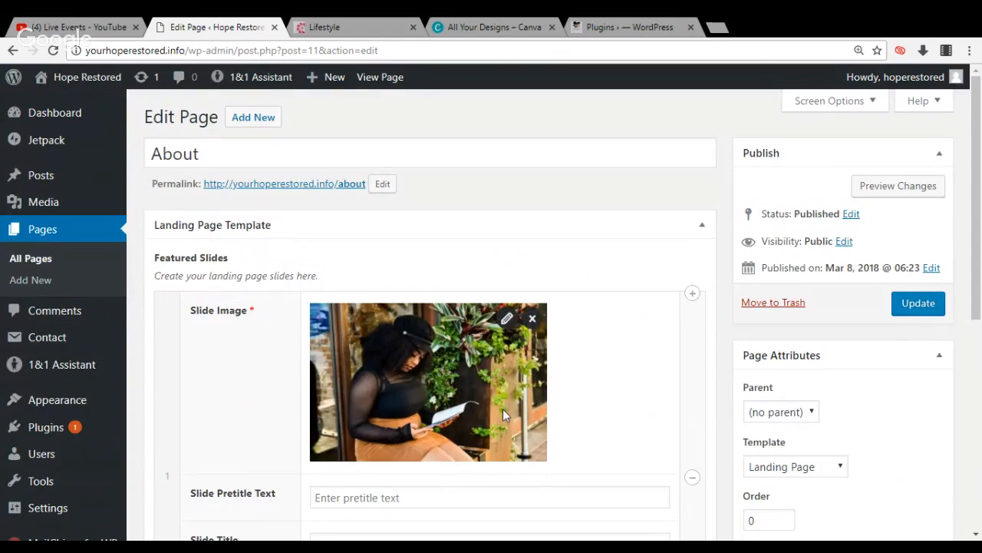
{"action": "left_click", "coordinate": [533, 320]}
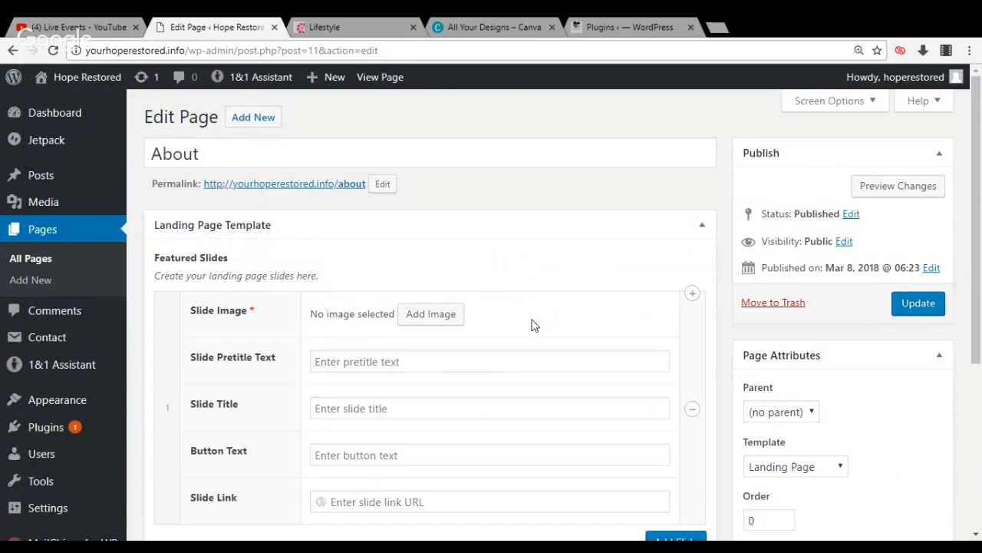
Upload the Createherstock MiraculousWoman photo numbered 29, of the woman seated in a white dress, as the About slide's image
{"action": "left_click", "coordinate": [456, 323]}
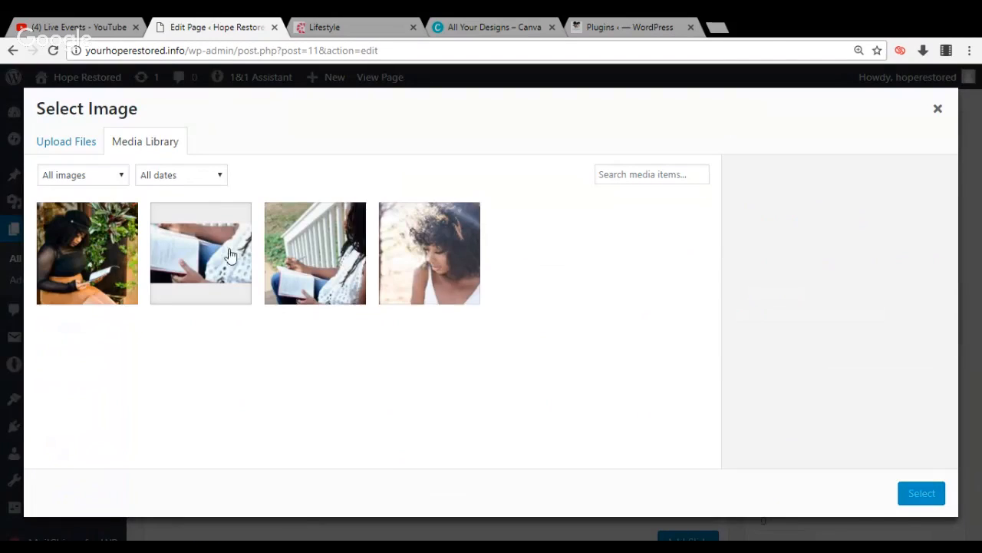
{"action": "left_click", "coordinate": [80, 150]}
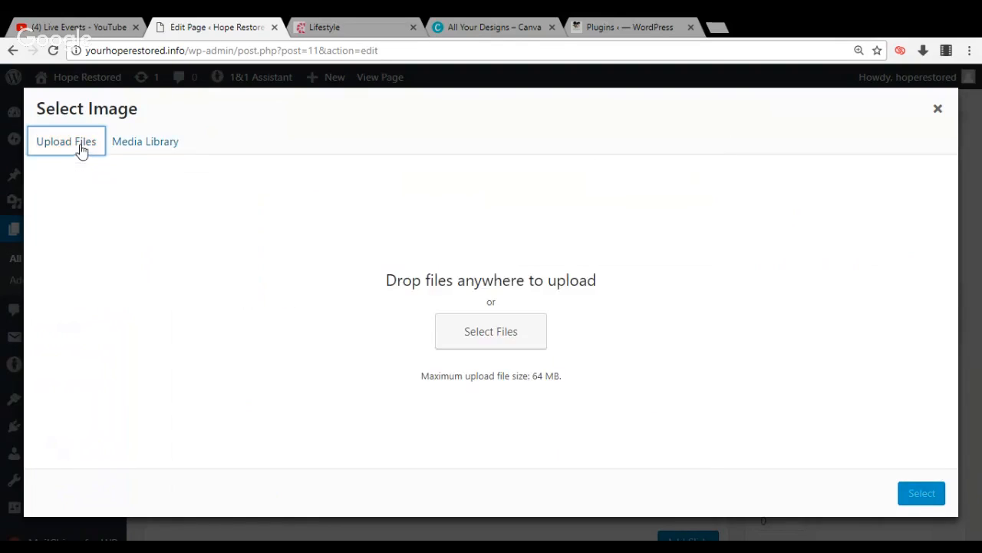
{"action": "left_click", "coordinate": [474, 348]}
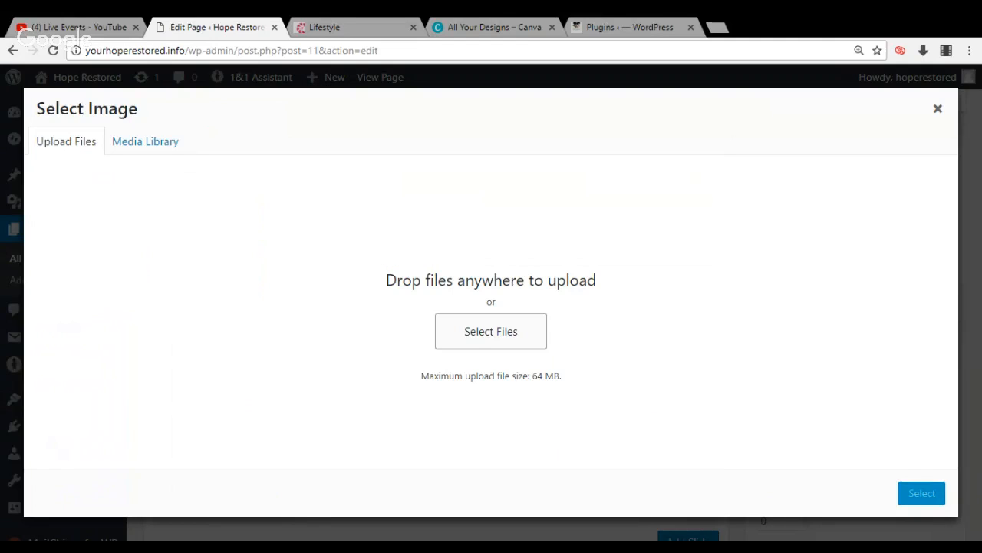
{"action": "left_click", "coordinate": [473, 337]}
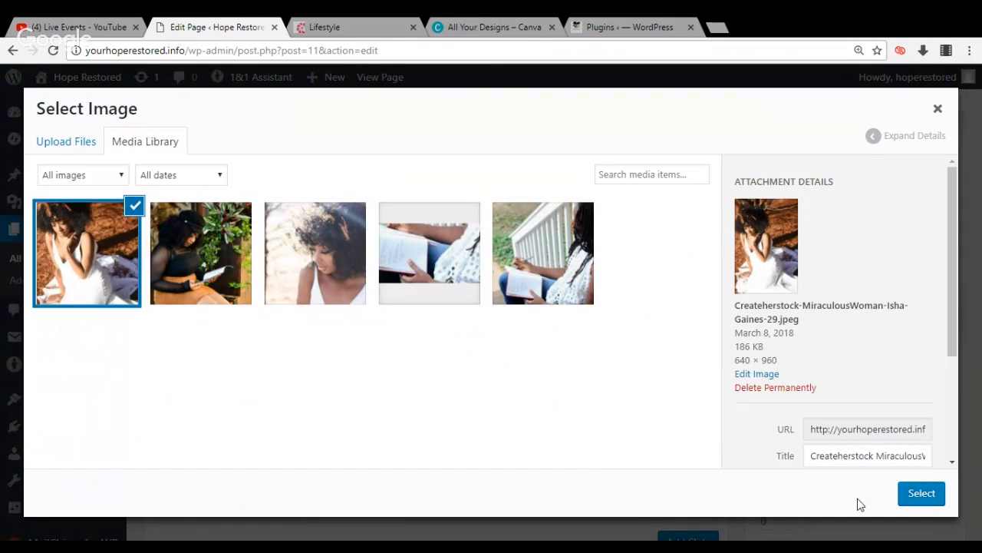
{"action": "left_click", "coordinate": [919, 495]}
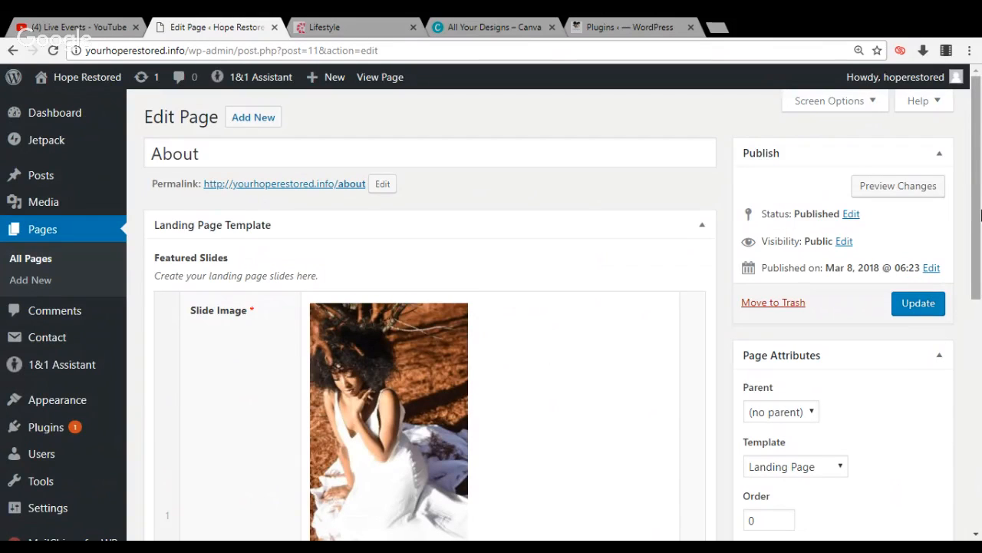
Enter "About" as the button text of the About page's featured slide
{"action": "left_click_drag", "start_coordinate": [980, 198], "coordinate": [967, 280]}
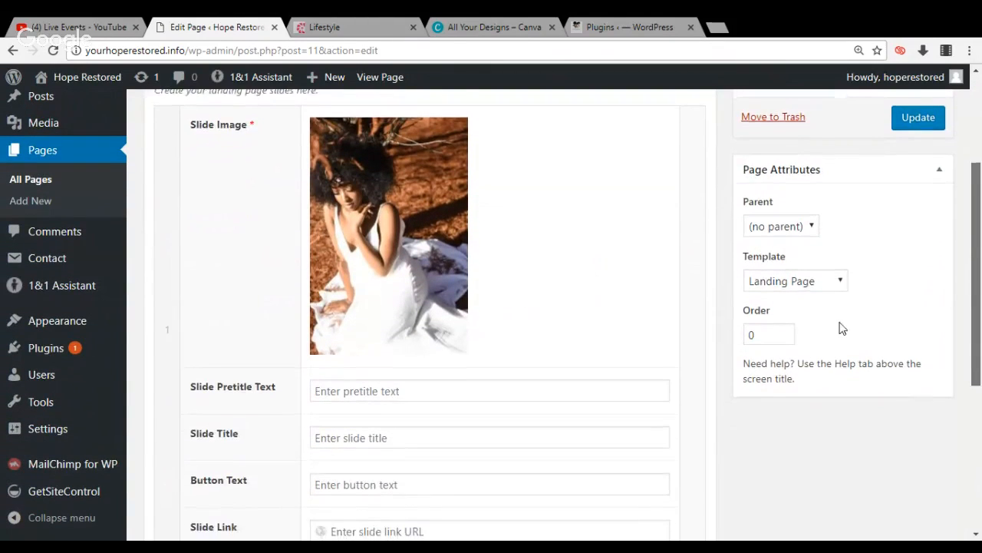
{"action": "scroll", "coordinate": [840, 327], "scroll_direction": "down", "scroll_amount": 1}
{"action": "left_click", "coordinate": [654, 407]}
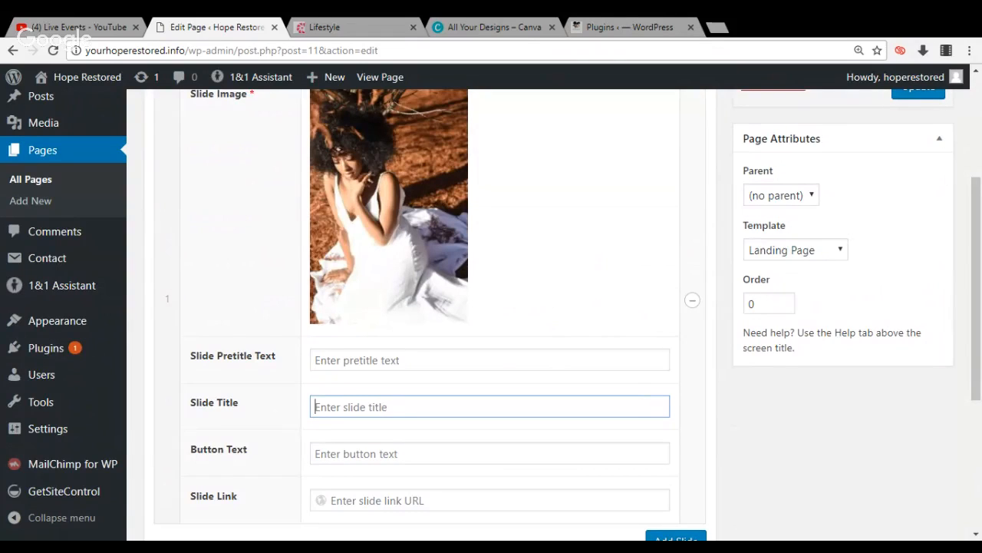
{"action": "left_click", "coordinate": [645, 453]}
{"action": "type", "text": "A"}
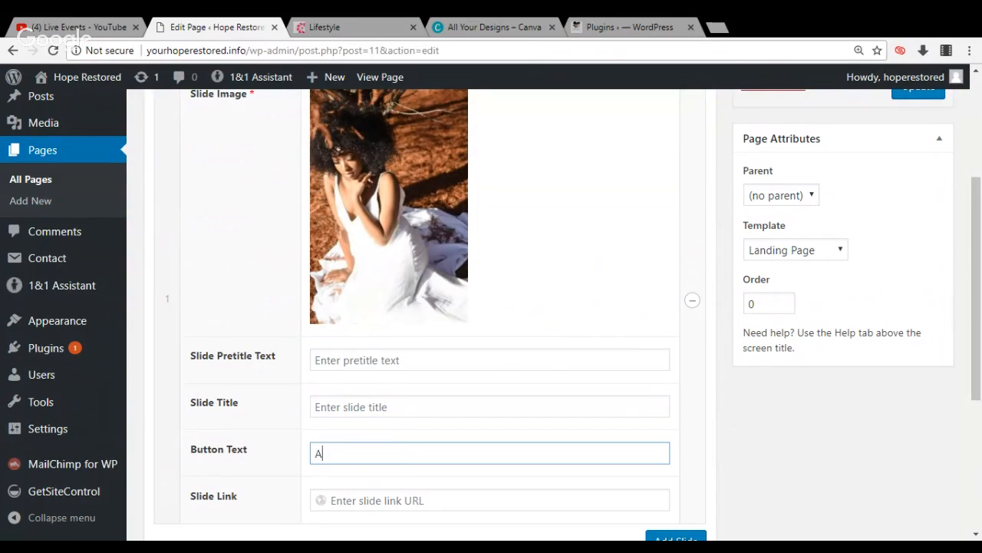
{"action": "type", "text": "bvout"}
{"action": "key", "text": "BackSpace"}
{"action": "key", "text": "BackSpace"}
{"action": "key", "text": "BackSpace"}
{"action": "type", "text": "out"}
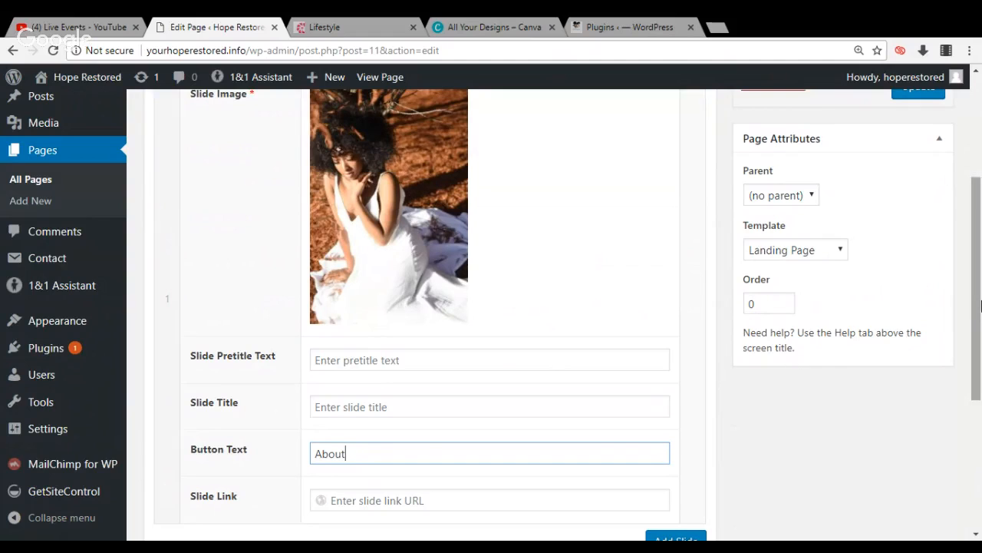
Preview the About page's unsaved changes and close the preview
{"action": "scroll", "coordinate": [980, 303], "scroll_direction": "up", "scroll_amount": 3}
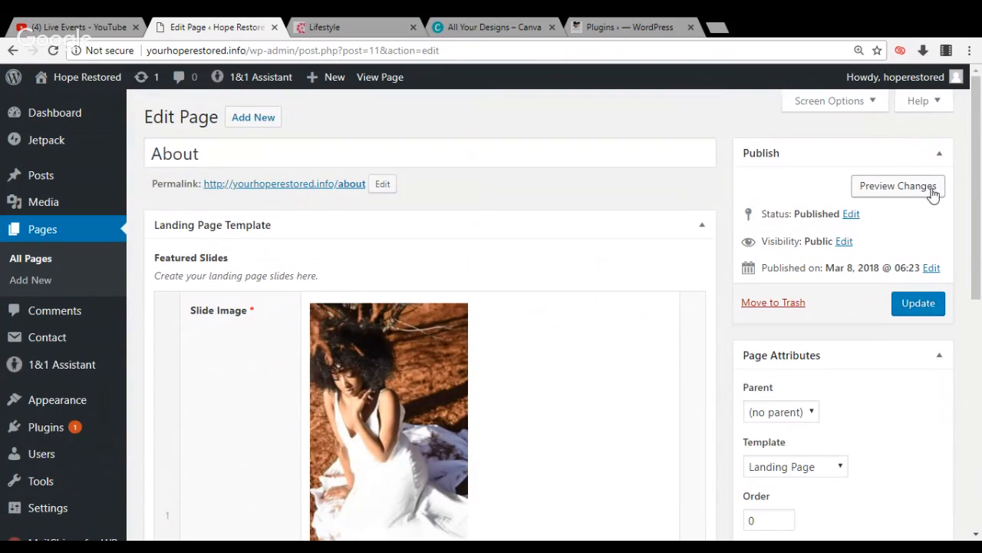
{"action": "left_click", "coordinate": [898, 185]}
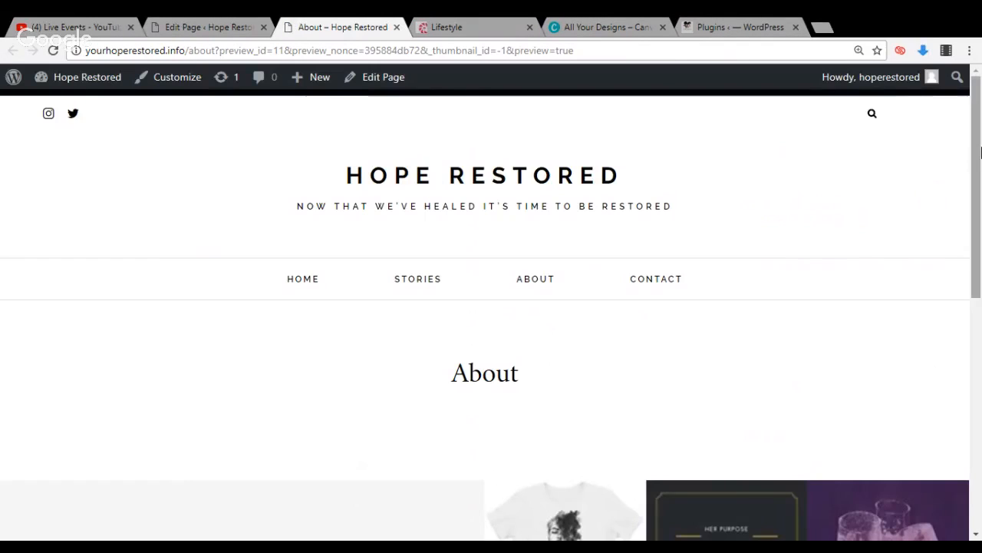
{"action": "left_click_drag", "start_coordinate": [975, 143], "coordinate": [976, 147]}
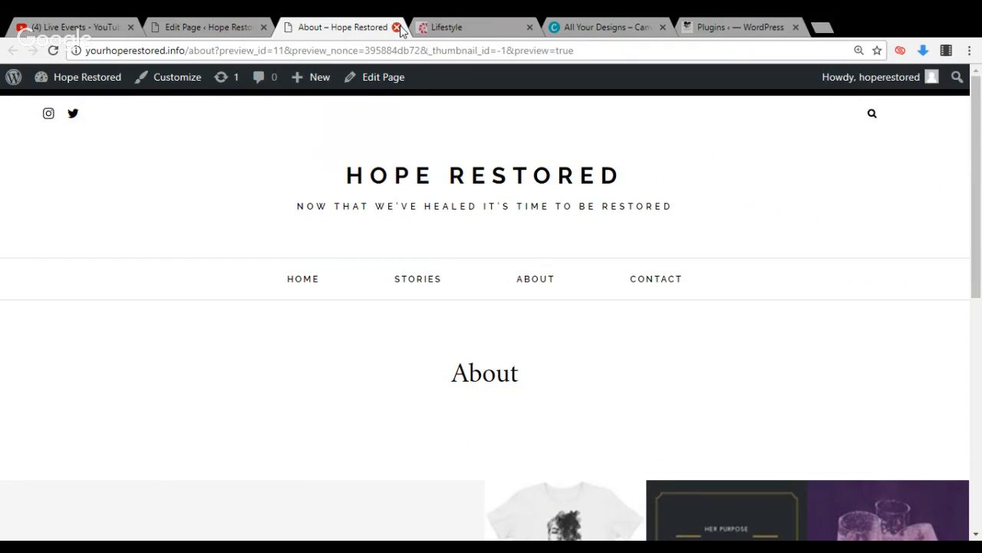
{"action": "left_click", "coordinate": [397, 27]}
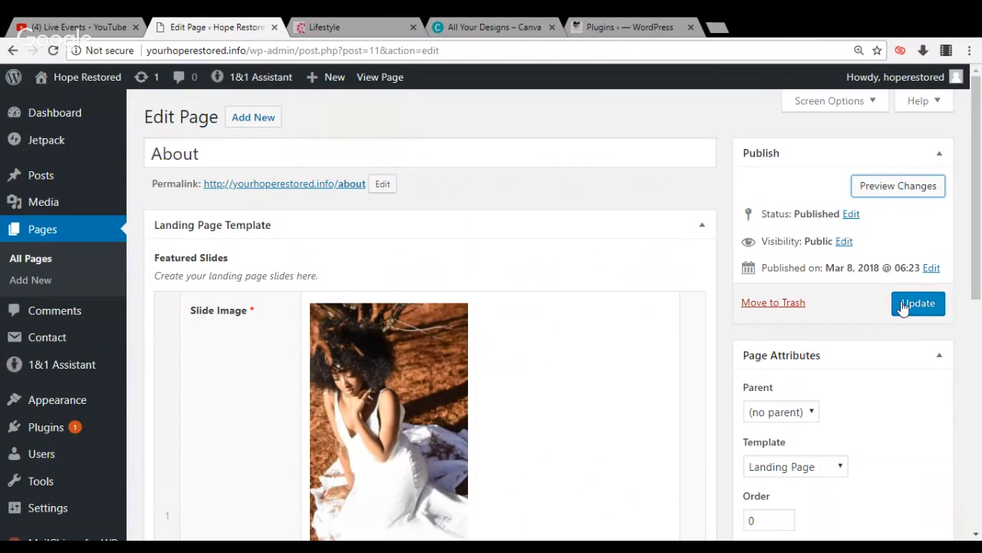
Update the About page and check the live About and Home pages
{"action": "left_click", "coordinate": [904, 305]}
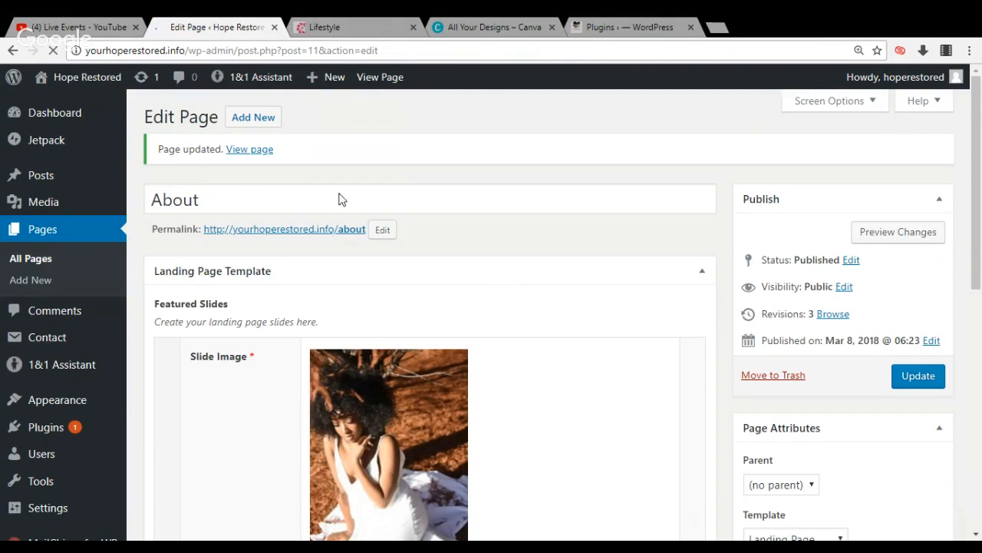
{"action": "left_click", "coordinate": [254, 155]}
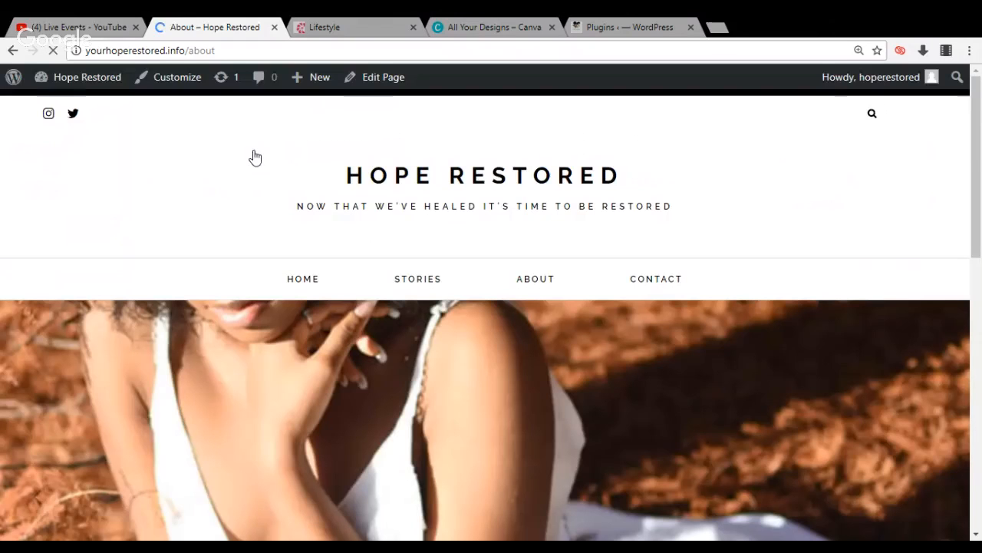
{"action": "mouse_move", "coordinate": [978, 132]}
{"action": "left_mouse_down"}
{"action": "mouse_move", "coordinate": [977, 307]}
{"action": "mouse_move", "coordinate": [973, 127]}
{"action": "left_mouse_up"}
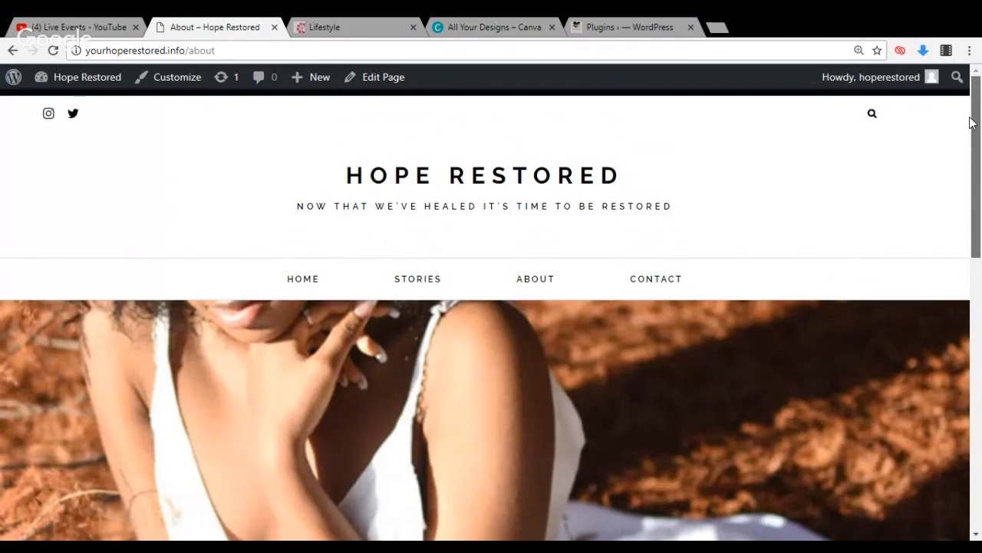
{"action": "left_click", "coordinate": [314, 283]}
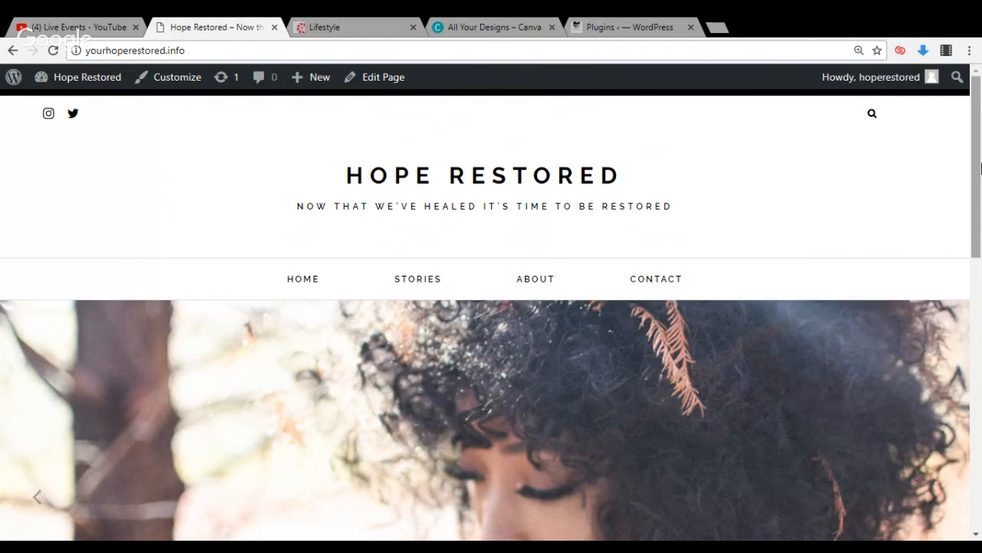
{"action": "left_click_drag", "start_coordinate": [980, 167], "coordinate": [980, 81]}
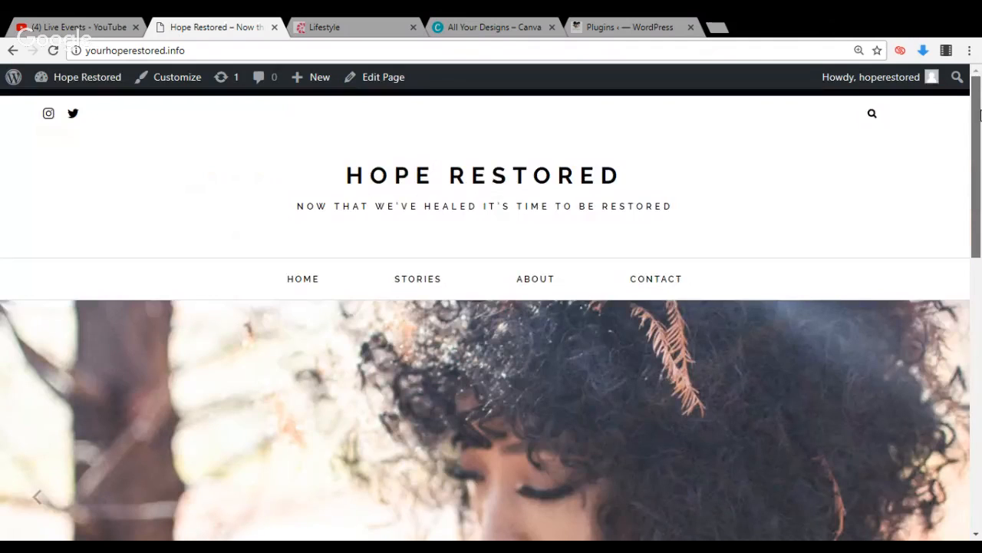
{"action": "left_click", "coordinate": [99, 29]}
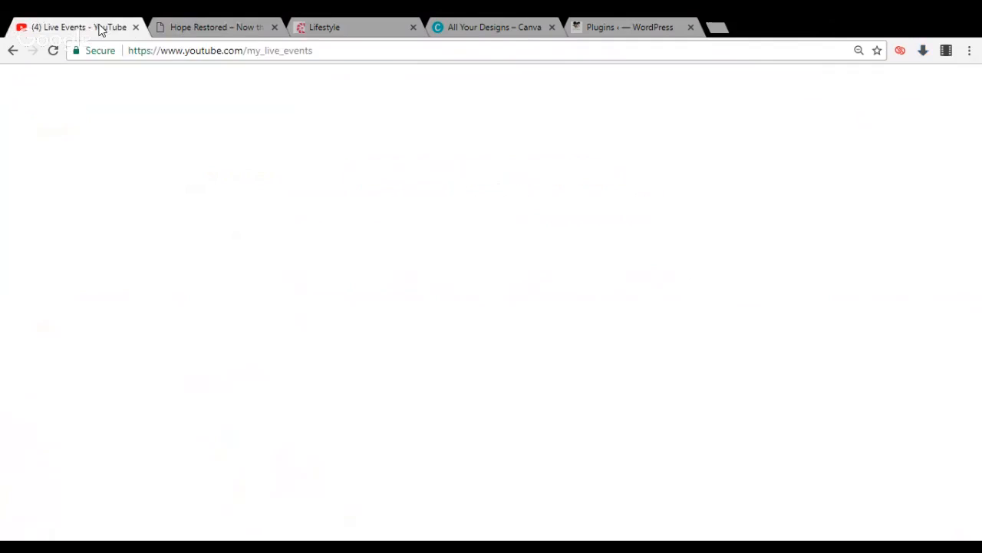
{"action": "left_click", "coordinate": [174, 27]}
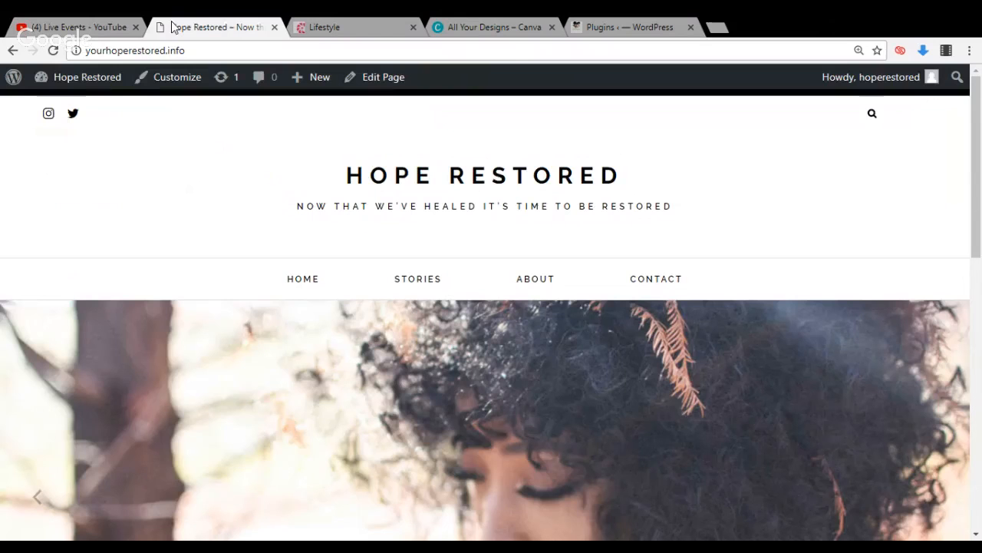
{"action": "left_click", "coordinate": [315, 32]}
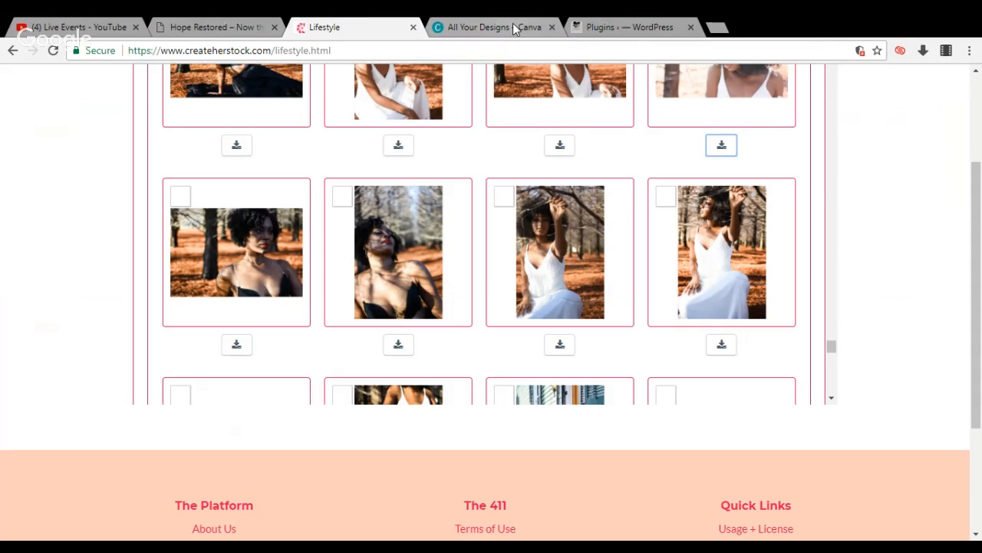
{"action": "left_click", "coordinate": [192, 23]}
Open the Contact page for editing from the dashboard's list of pages
{"action": "mouse_move", "coordinate": [99, 77]}
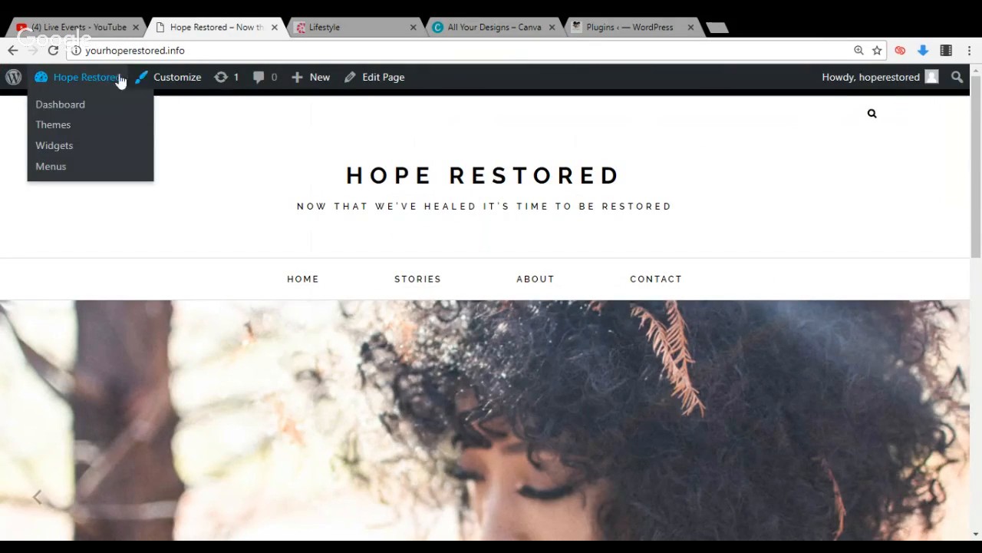
{"action": "left_click", "coordinate": [91, 105]}
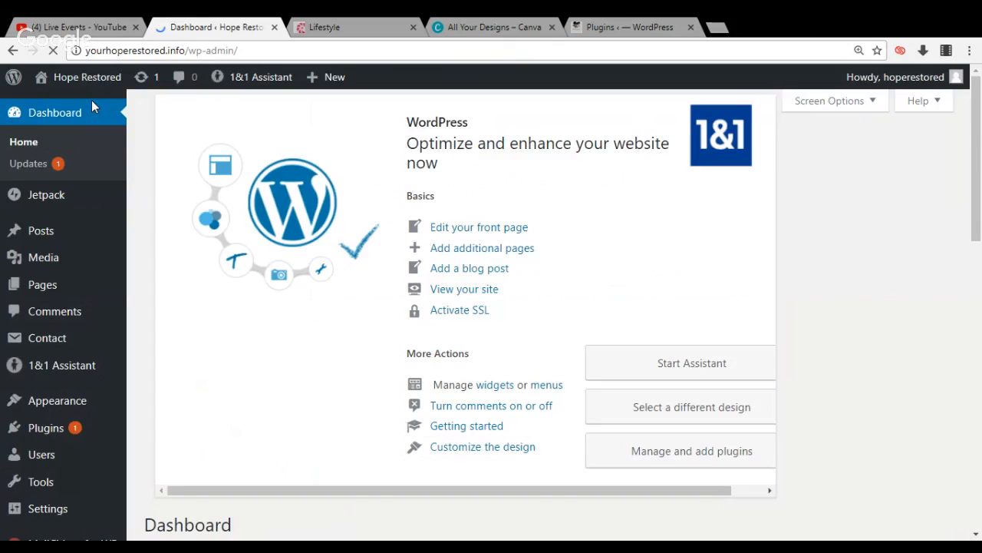
{"action": "left_click", "coordinate": [60, 284]}
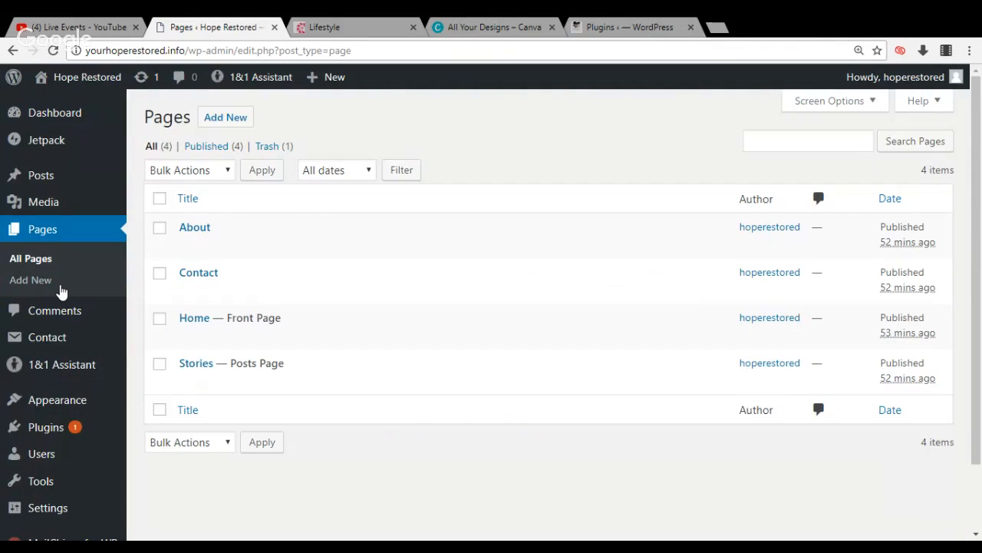
{"action": "left_click", "coordinate": [187, 291]}
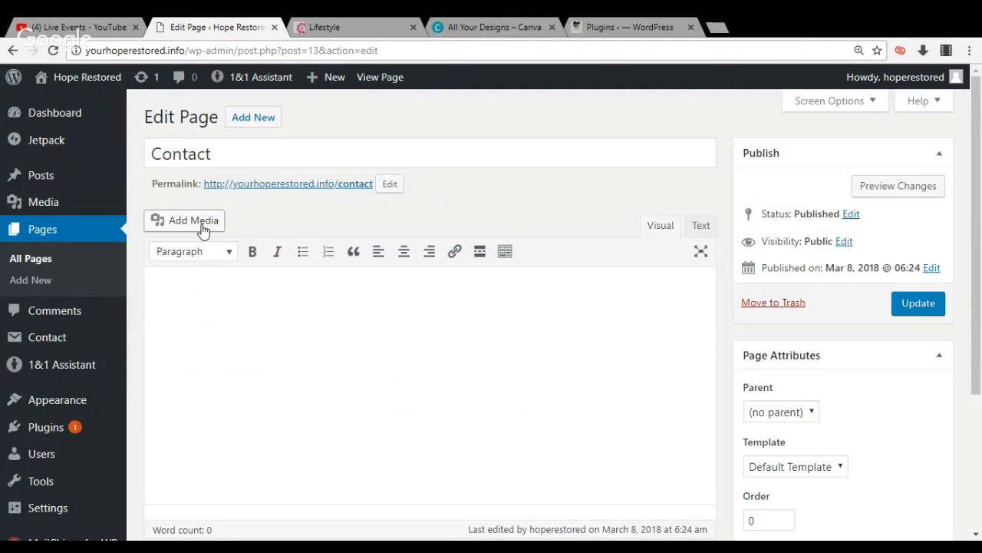
Upload the Createherstock solid-content photo of hands typing on a laptop beside a microphone, and insert it into the Contact page
{"action": "left_click", "coordinate": [194, 221]}
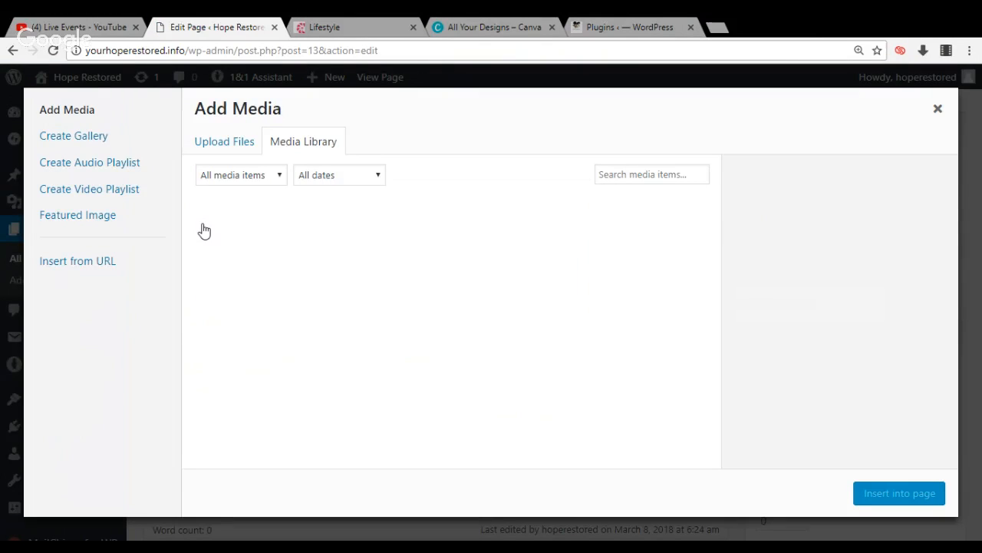
{"action": "left_click", "coordinate": [230, 146]}
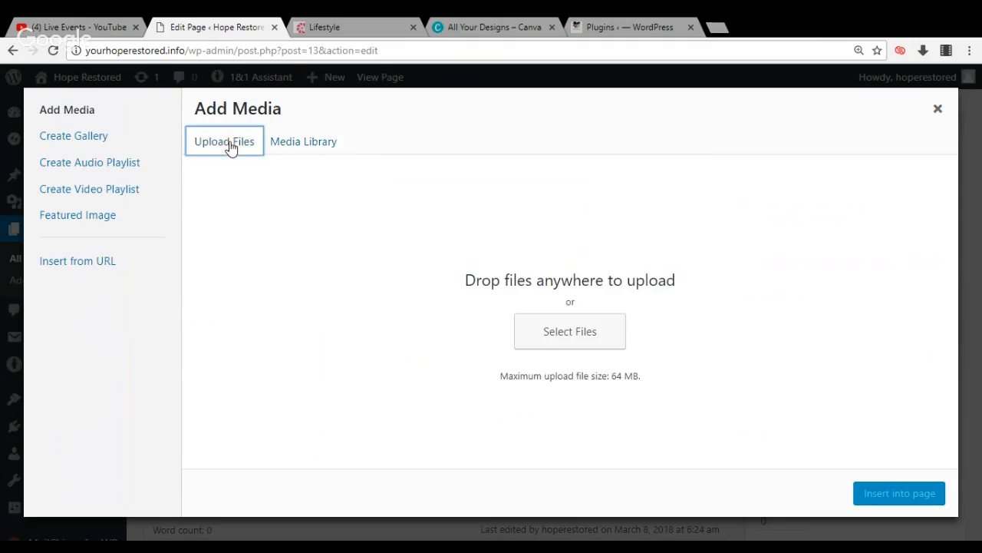
{"action": "left_click", "coordinate": [543, 352]}
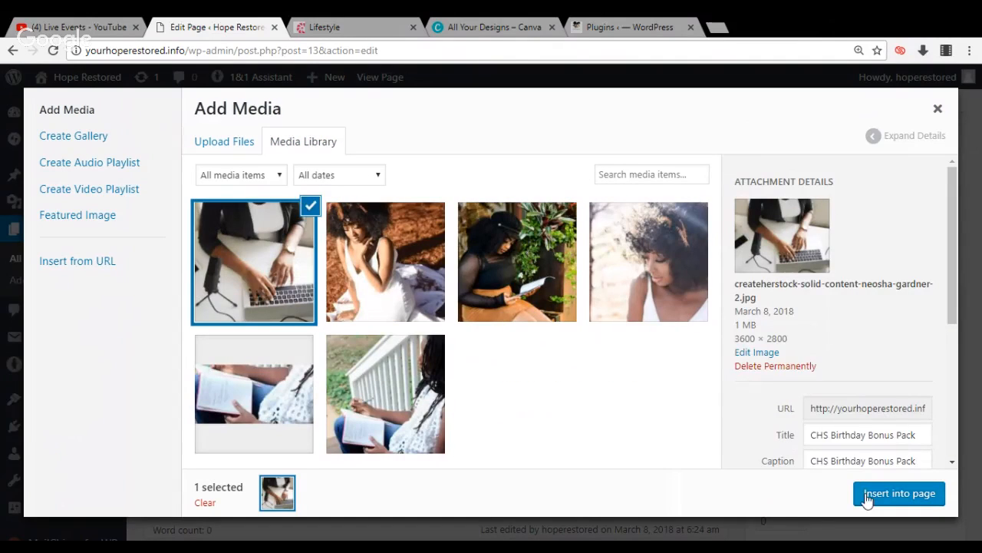
{"action": "left_click", "coordinate": [898, 494]}
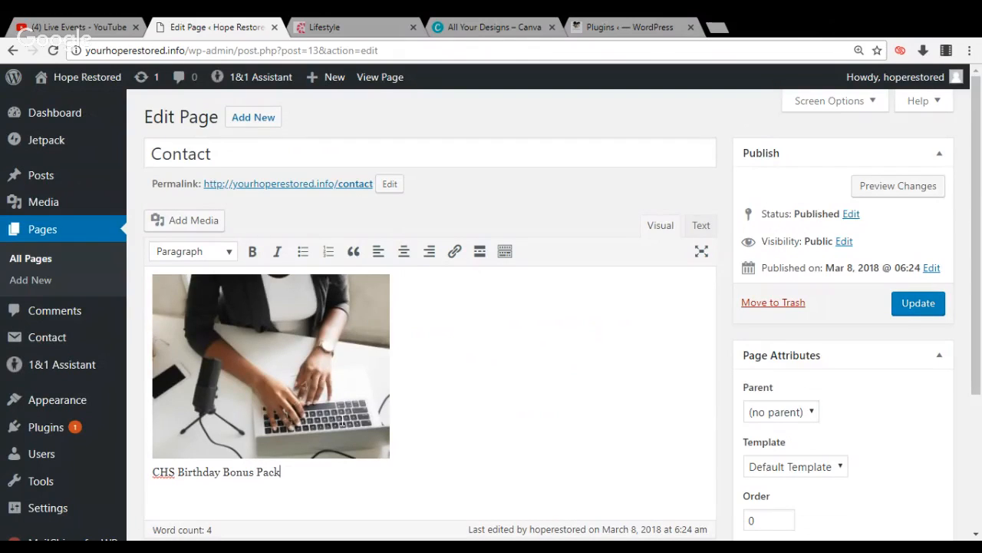
Set the Contact page photo to Full Size (3600 × 2800) with center alignment, and remove its caption
{"action": "left_click", "coordinate": [342, 424]}
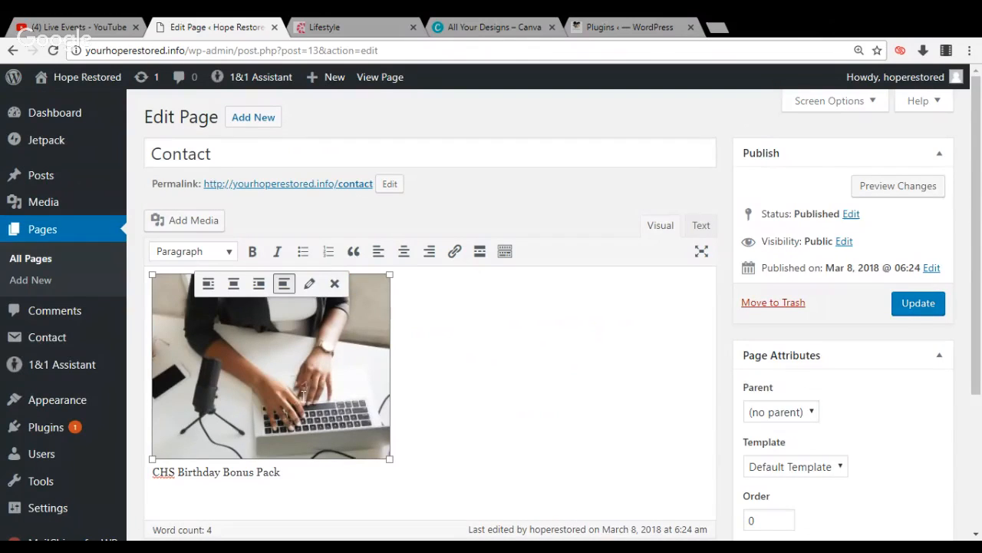
{"action": "left_click", "coordinate": [309, 285]}
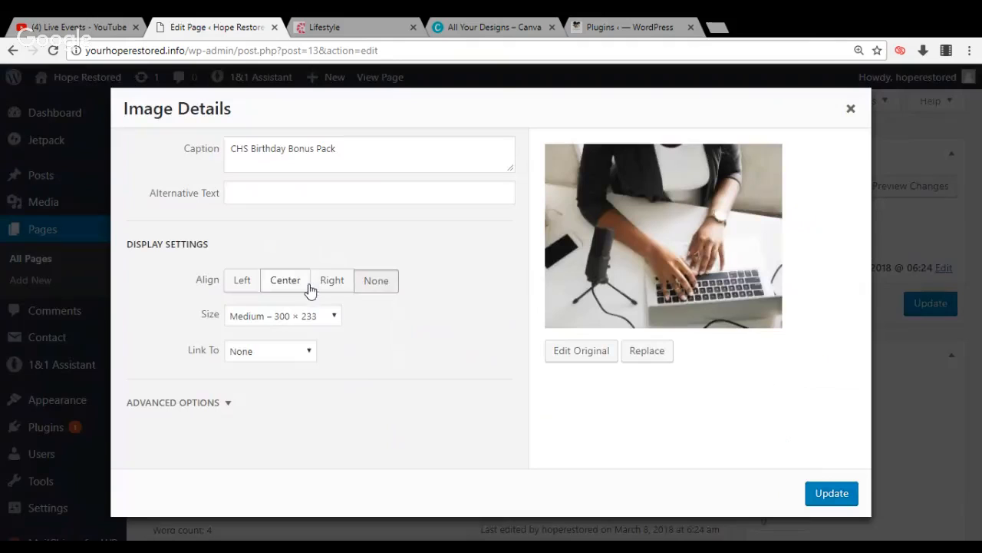
{"action": "left_click", "coordinate": [319, 320]}
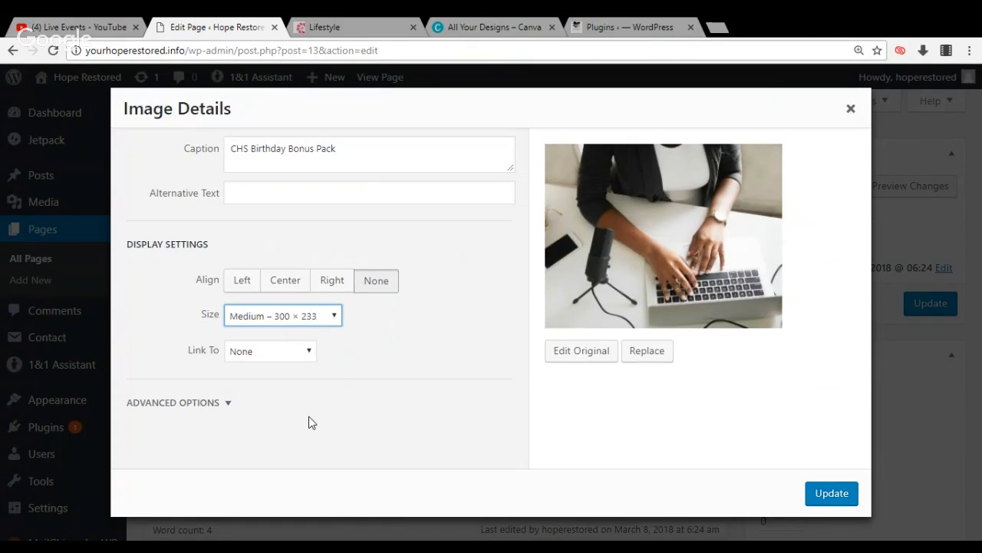
{"action": "key", "text": "Down"}
{"action": "key", "text": "Down"}
{"action": "left_click_drag", "start_coordinate": [356, 150], "coordinate": [220, 149]}
{"action": "key", "text": "BackSpace"}
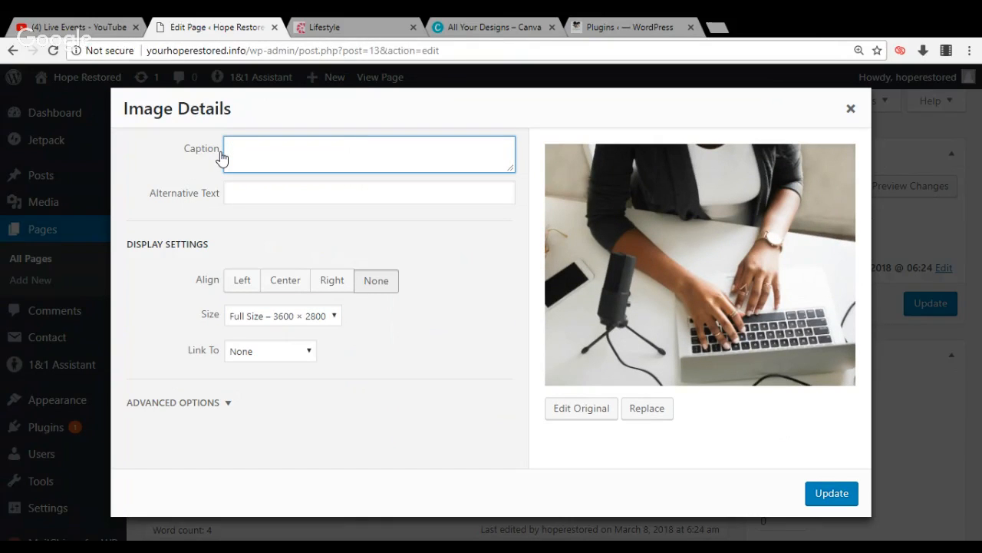
{"action": "left_click", "coordinate": [279, 285]}
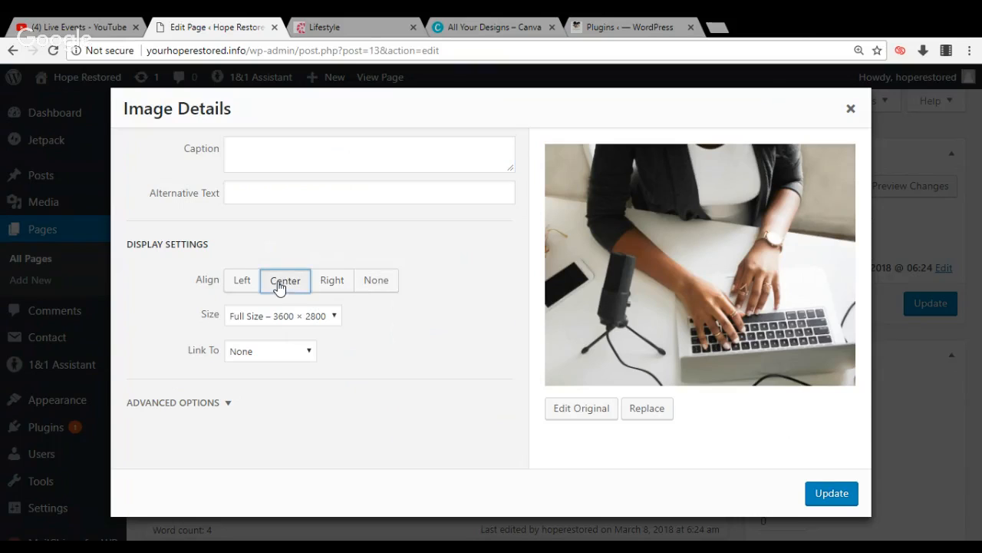
{"action": "left_click", "coordinate": [831, 491]}
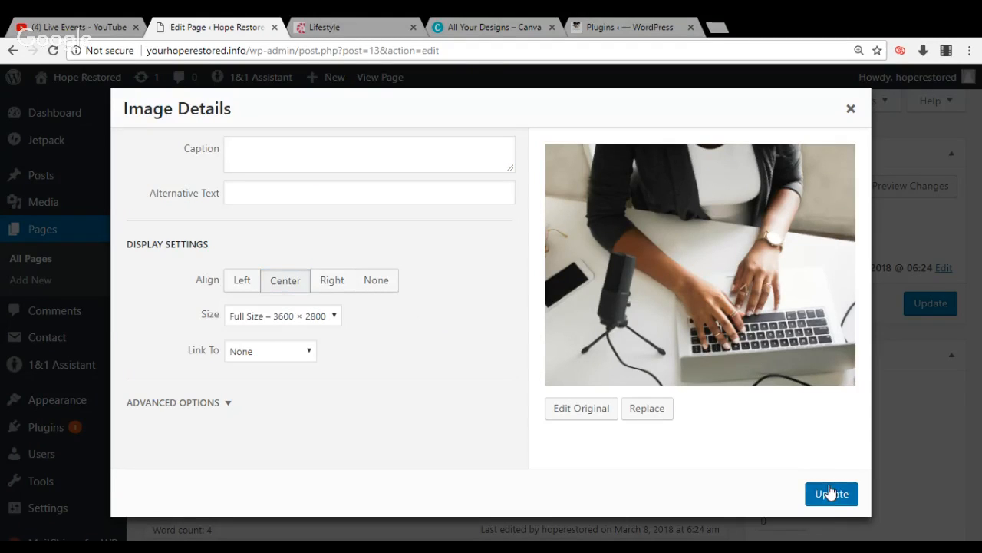
{"action": "left_click", "coordinate": [831, 493]}
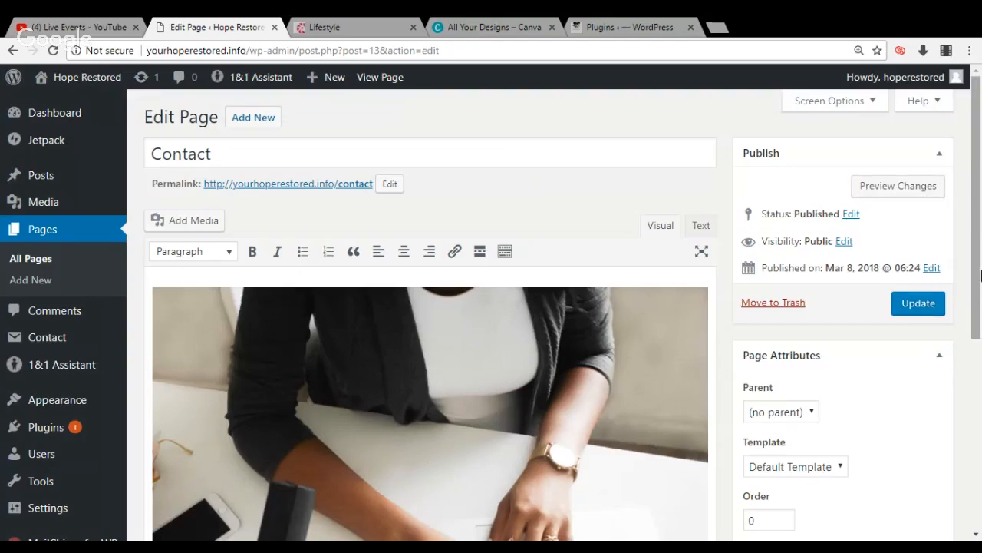
Update the Contact page and review the published page
{"action": "left_click_drag", "start_coordinate": [980, 227], "coordinate": [979, 399]}
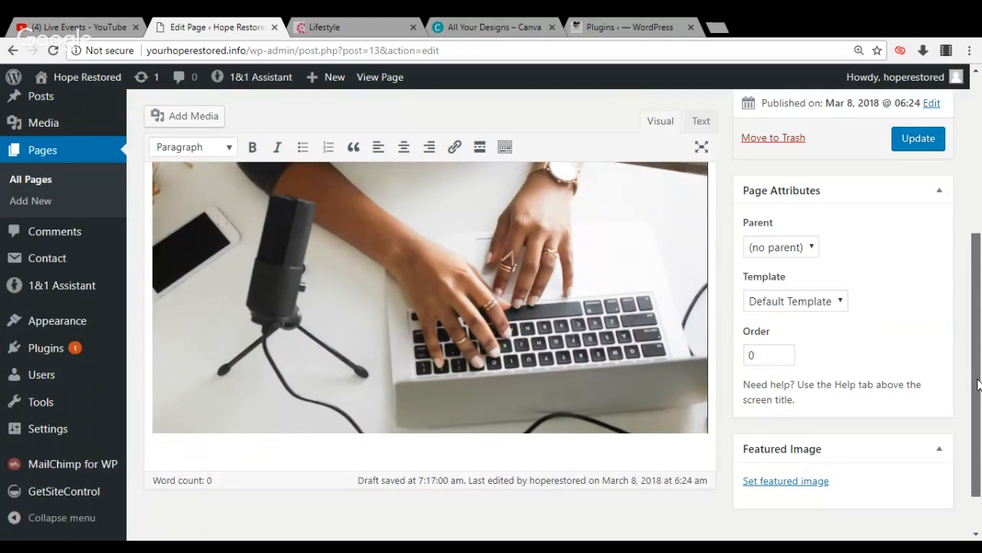
{"action": "left_click", "coordinate": [924, 145]}
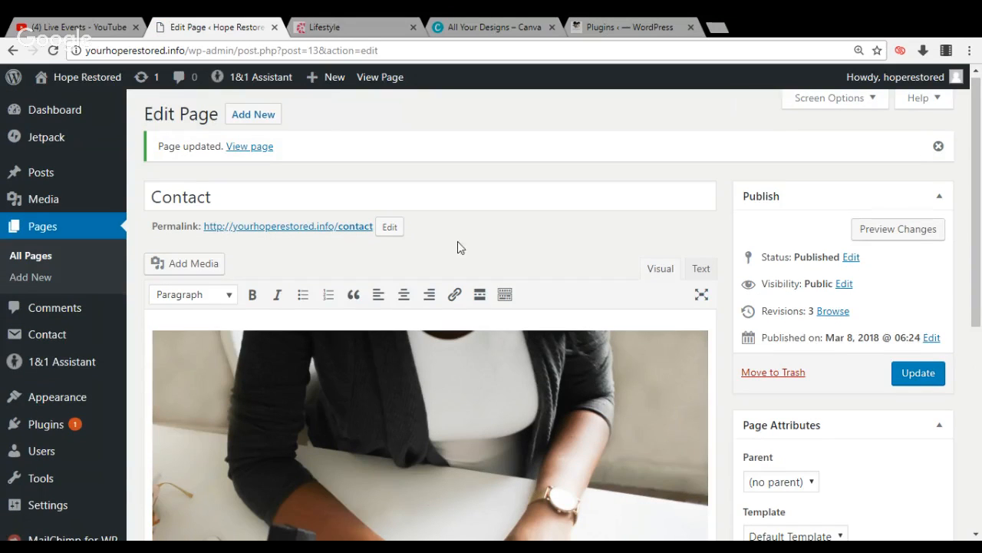
{"action": "left_click", "coordinate": [247, 148]}
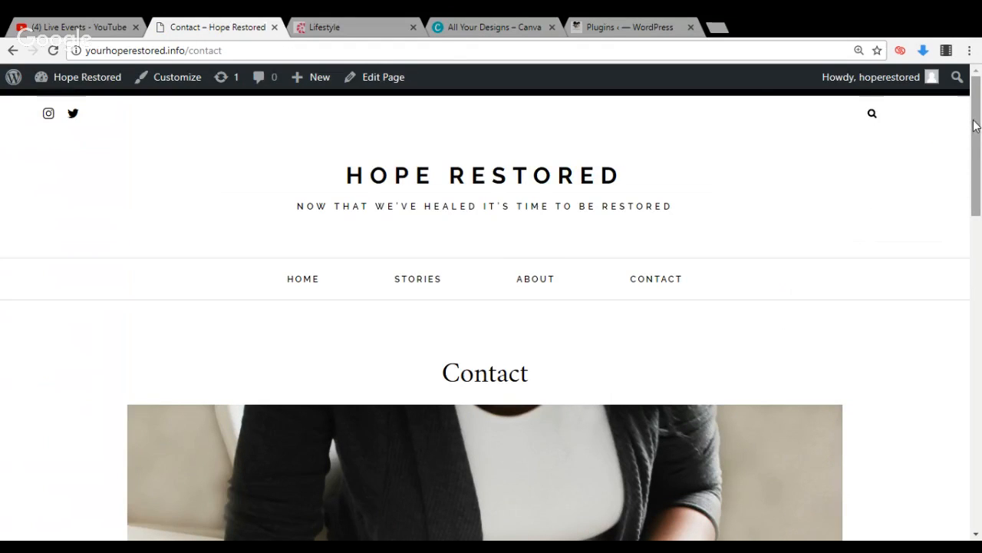
{"action": "left_click_drag", "start_coordinate": [974, 132], "coordinate": [977, 77]}
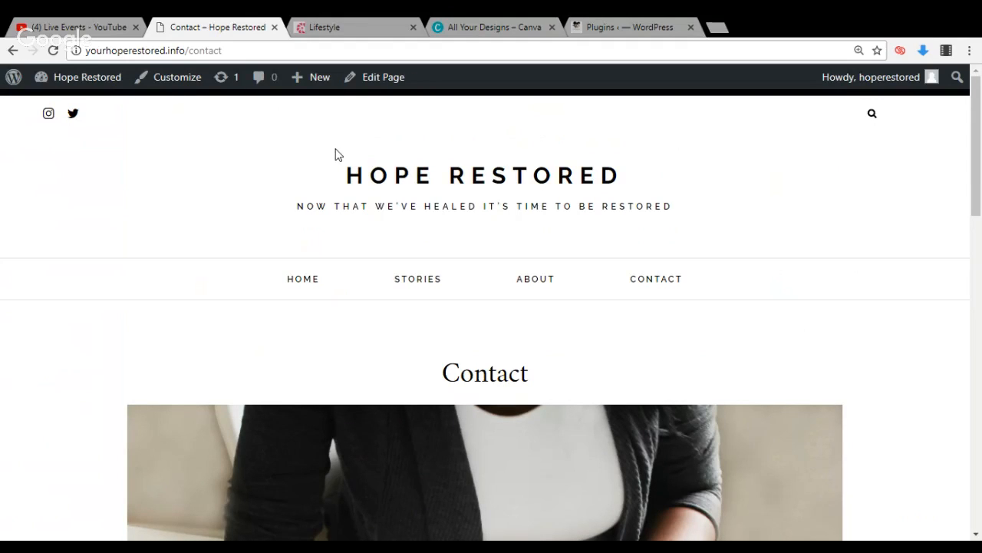
Go to the WordPress dashboard, visit the live site's home page from there, and review its subscribe form and Instagram footer
{"action": "mouse_move", "coordinate": [66, 76]}
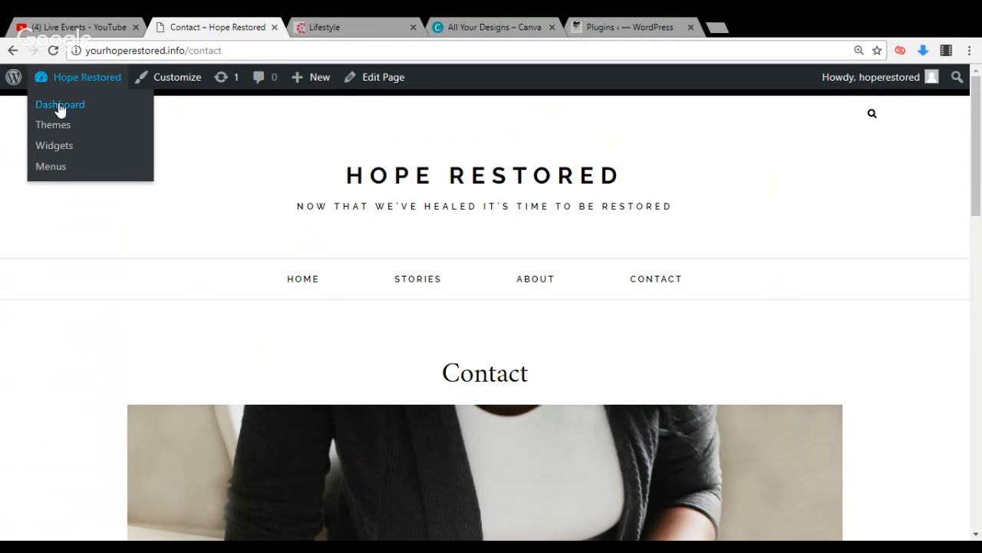
{"action": "left_click", "coordinate": [57, 104]}
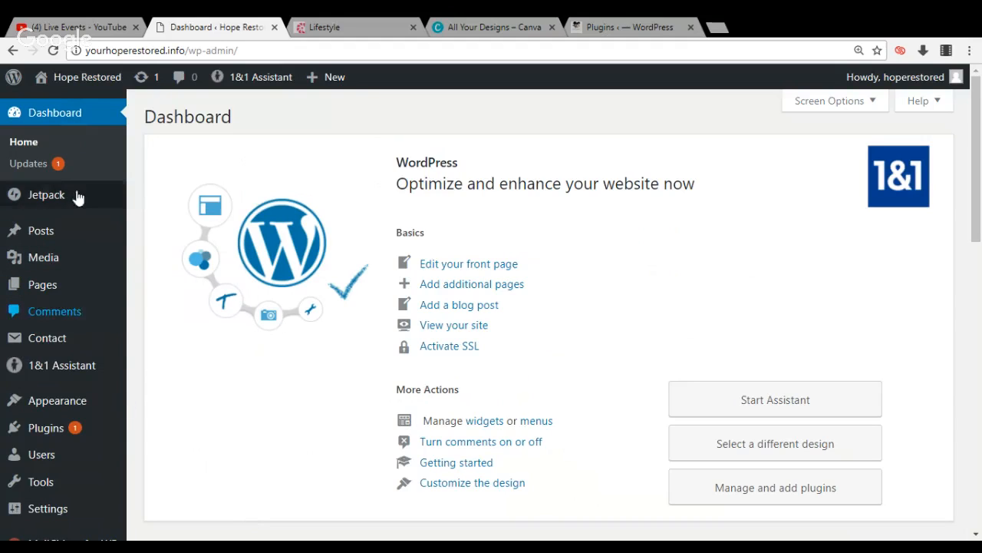
{"action": "mouse_move", "coordinate": [80, 87]}
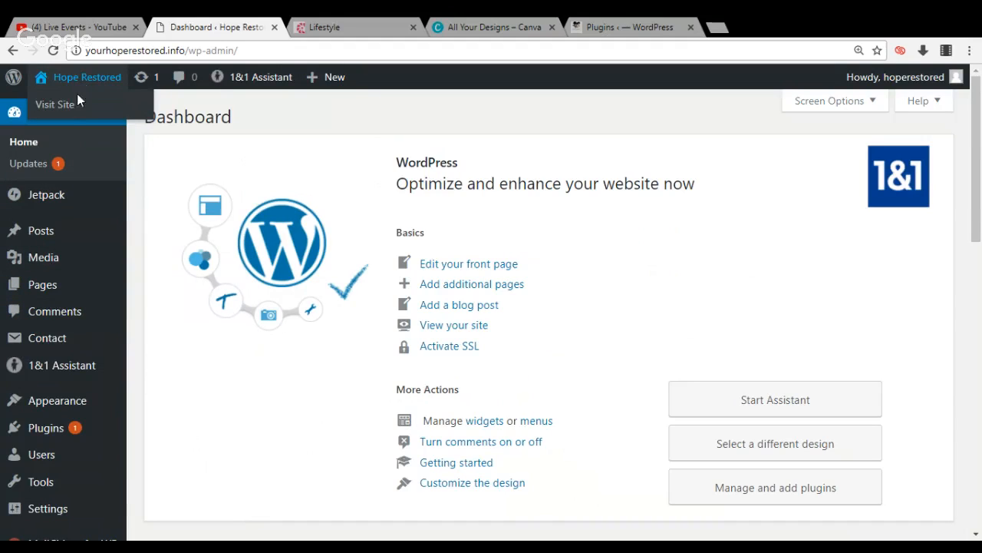
{"action": "left_click", "coordinate": [77, 103]}
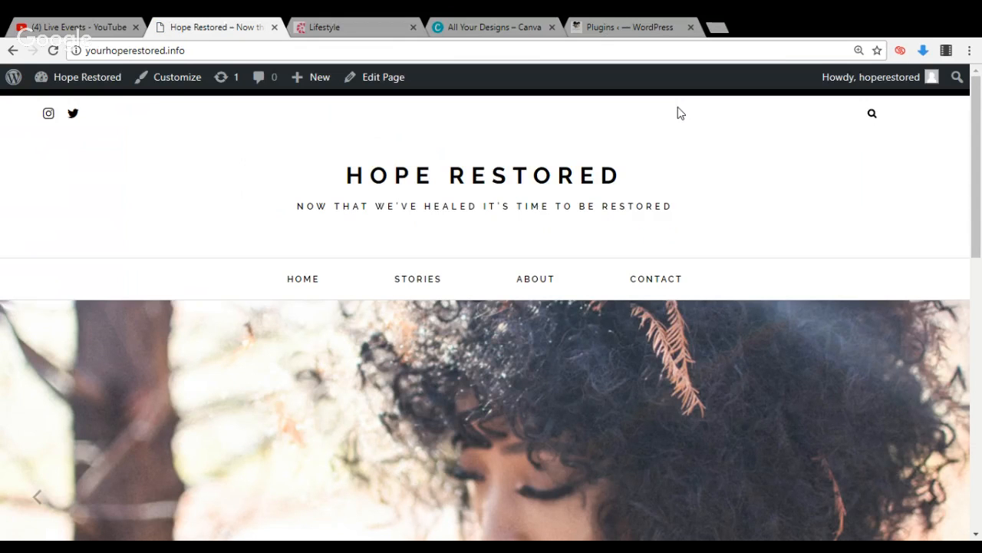
{"action": "left_click_drag", "start_coordinate": [978, 117], "coordinate": [946, 379]}
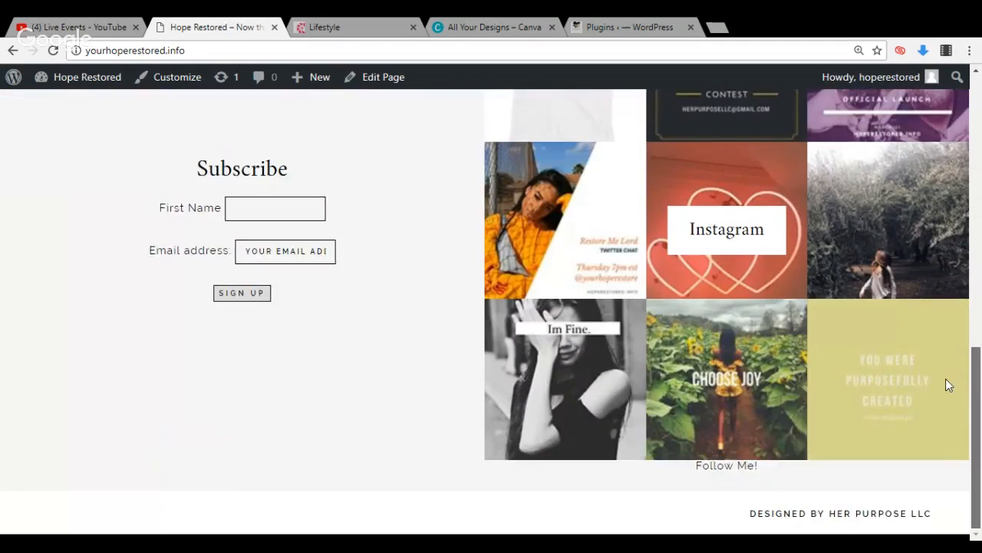
{"action": "scroll", "coordinate": [946, 378], "scroll_direction": "up", "scroll_amount": 1}
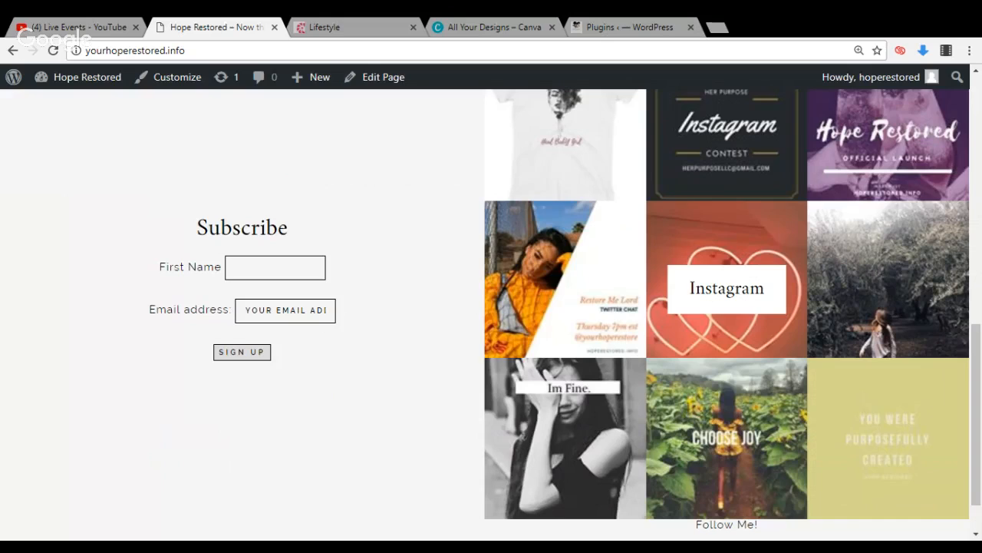